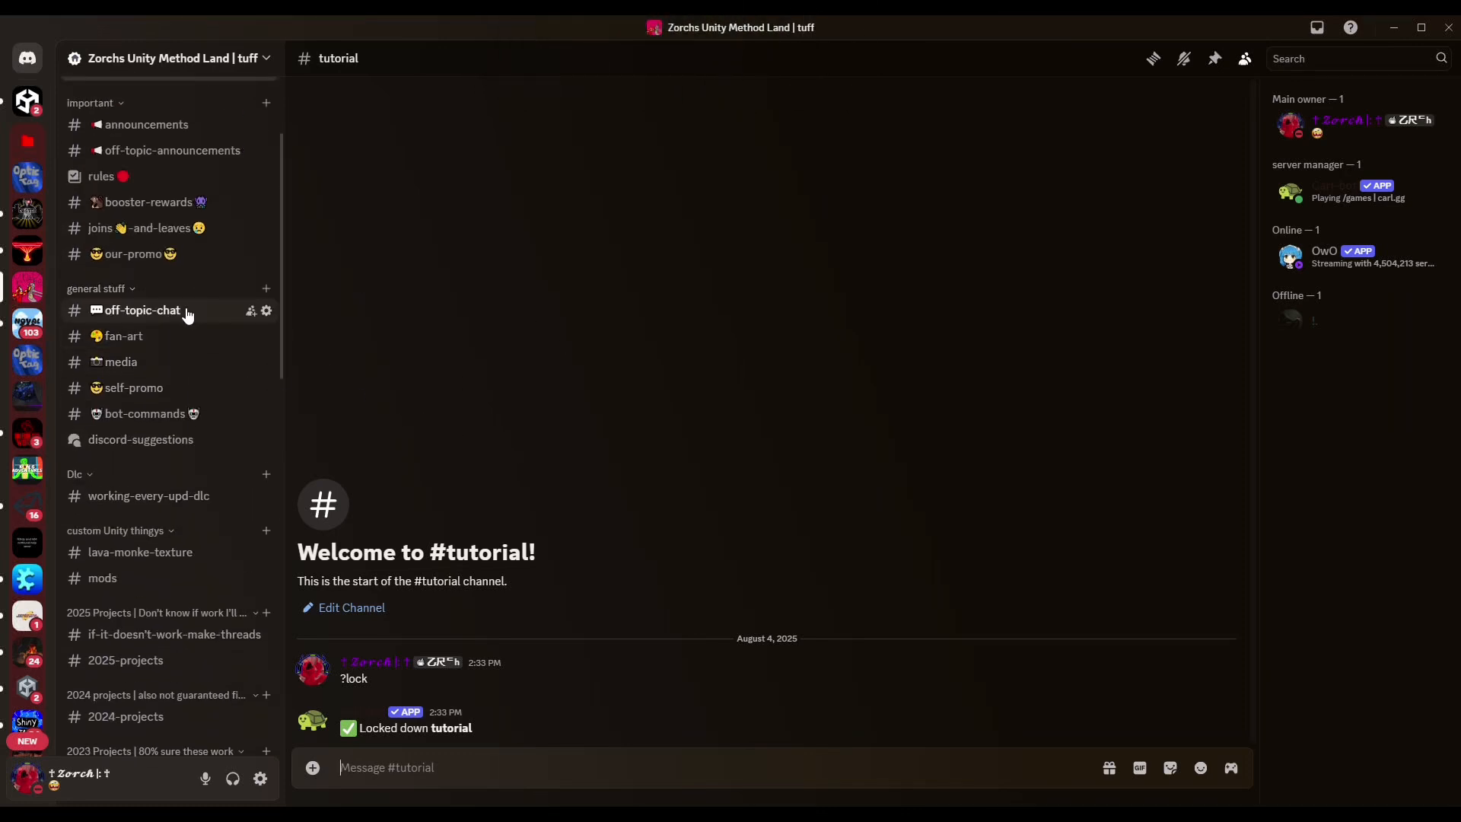
Open the #2023-projects channel in the Discord server sidebar.
{"action": "scroll", "coordinate": [183, 304], "scroll_direction": "up", "scroll_amount": 3}
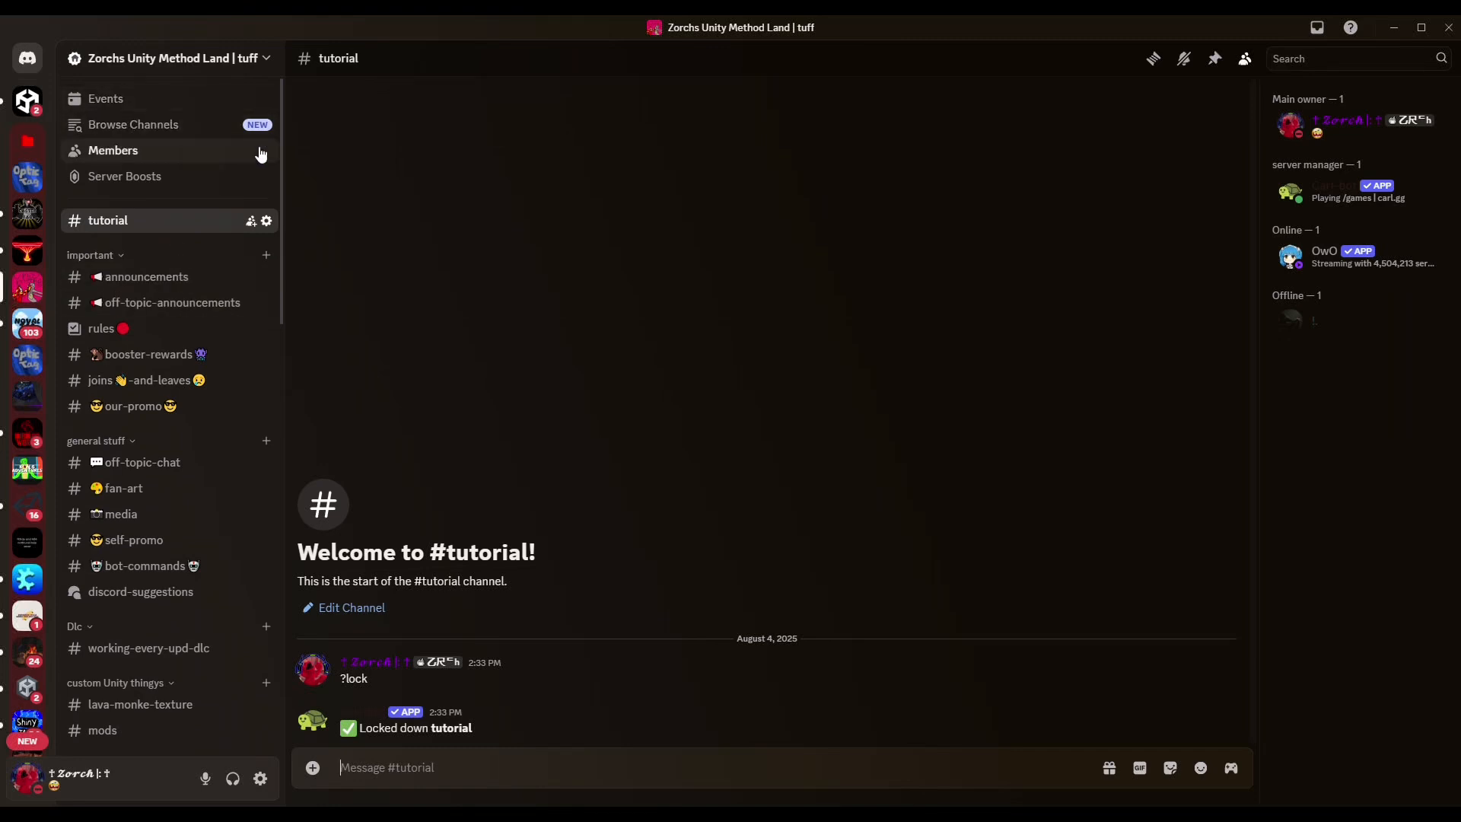
{"action": "scroll", "coordinate": [170, 218], "scroll_direction": "down", "scroll_amount": 4}
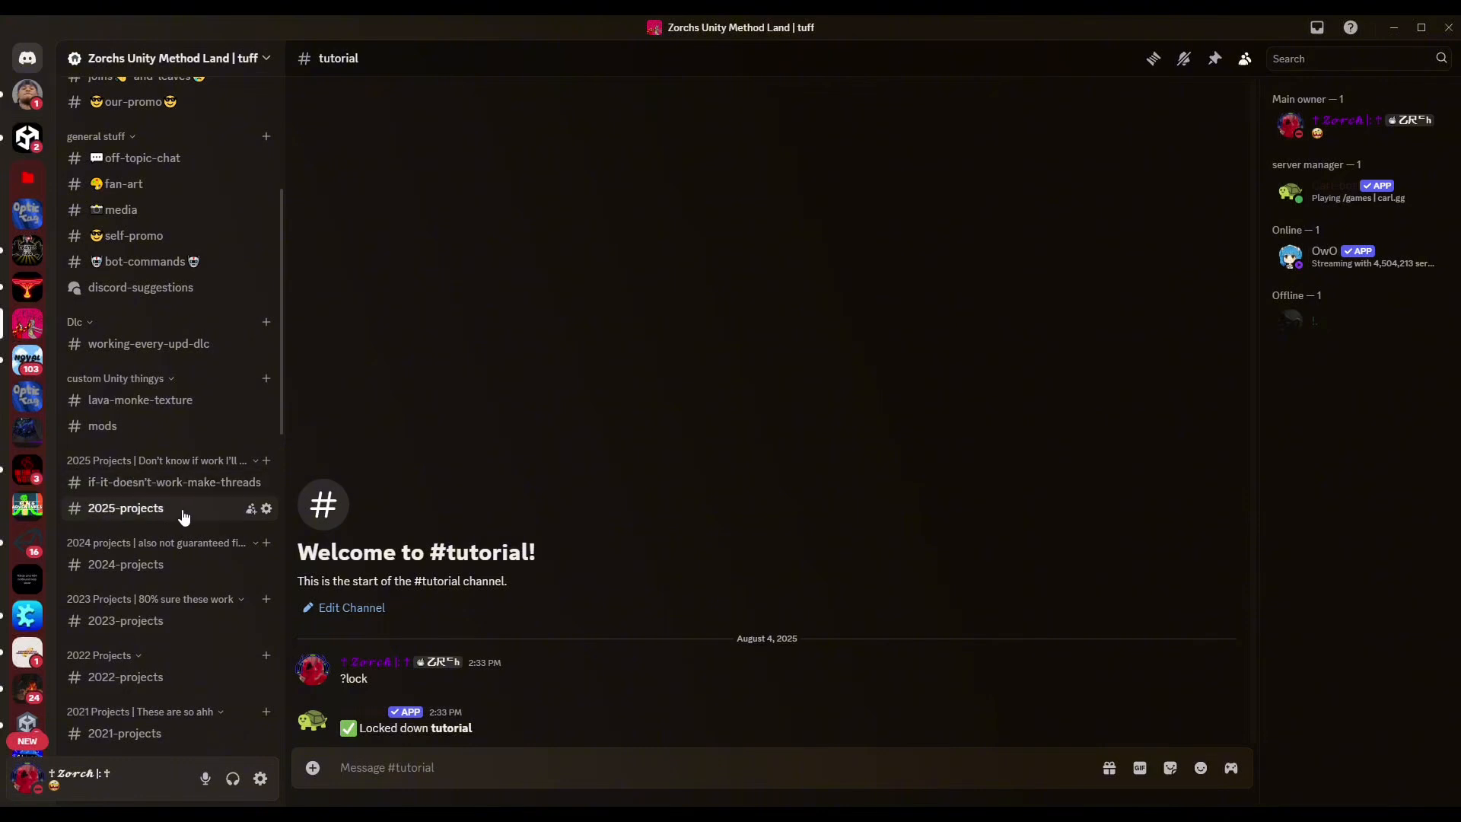
{"action": "scroll", "coordinate": [181, 516], "scroll_direction": "down", "scroll_amount": 1}
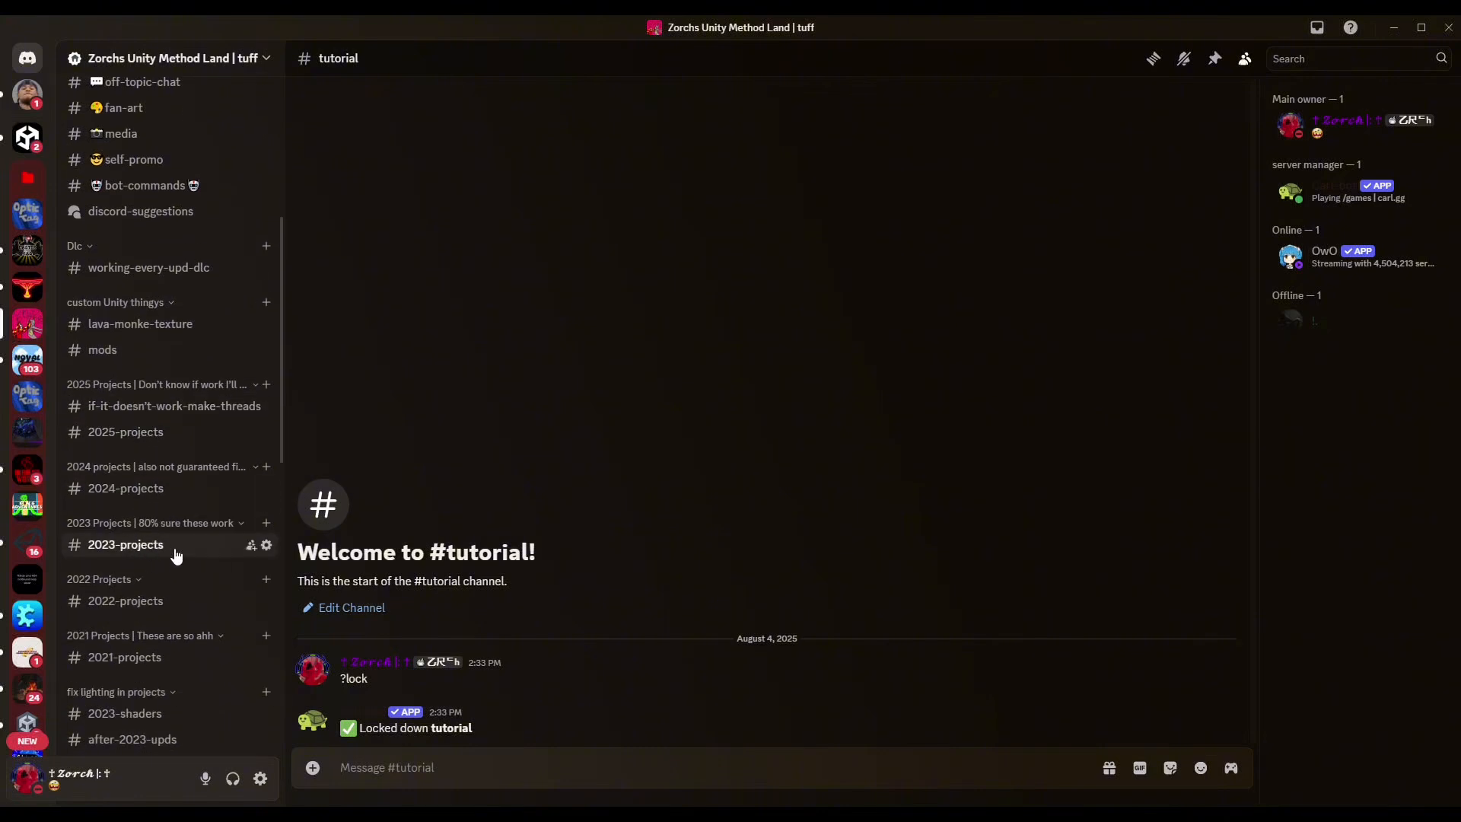
{"action": "left_click", "coordinate": [164, 546]}
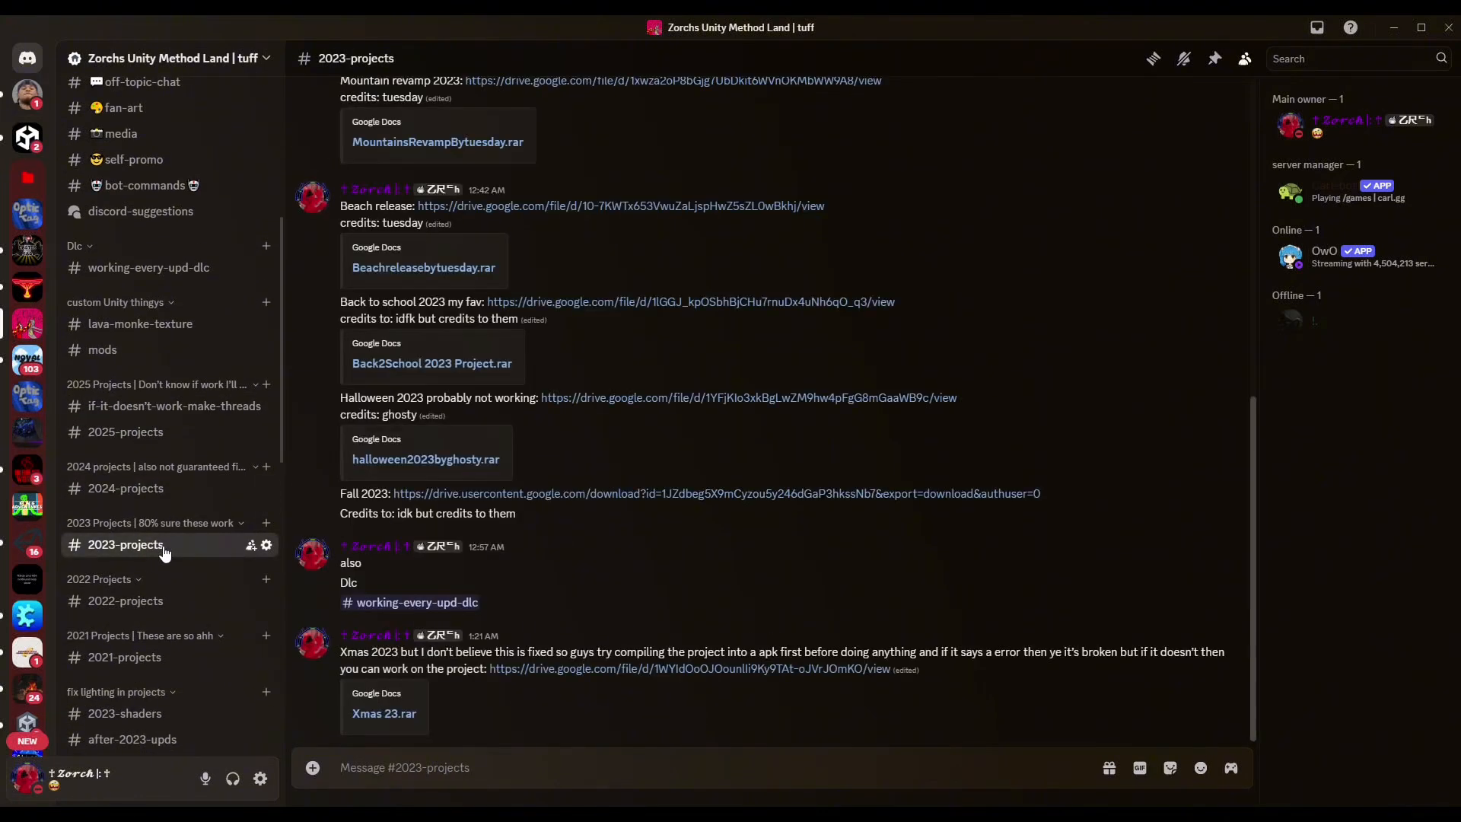
Scroll through the posted 2023 project Drive links, such as Spring Cleaning and Halloween.
{"action": "scroll", "coordinate": [495, 415], "scroll_direction": "up", "scroll_amount": 3}
{"action": "scroll", "coordinate": [494, 415], "scroll_direction": "up", "scroll_amount": 5}
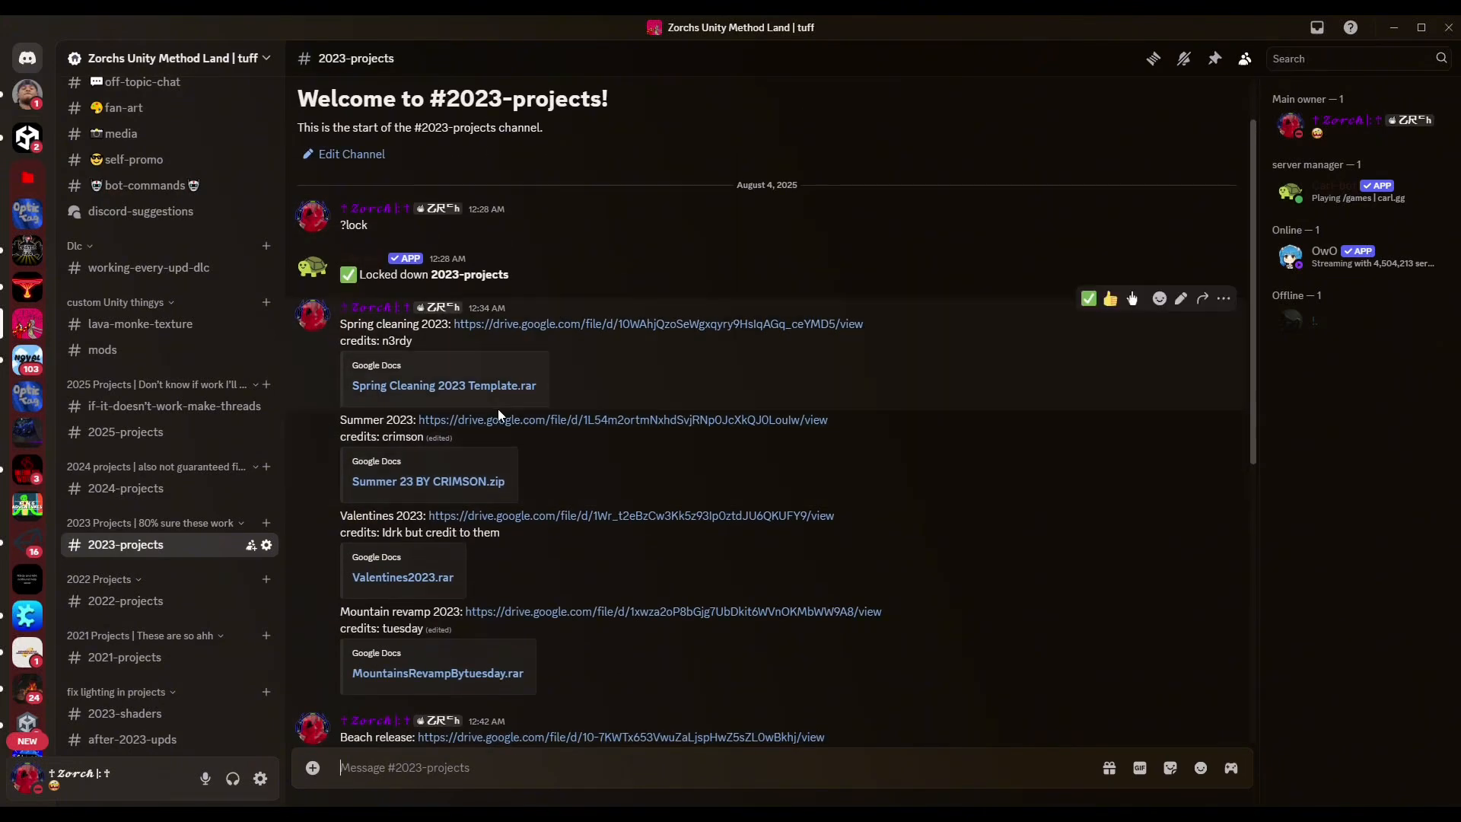
{"action": "scroll", "coordinate": [466, 464], "scroll_direction": "down", "scroll_amount": 2}
{"action": "scroll", "coordinate": [506, 541], "scroll_direction": "down", "scroll_amount": 2}
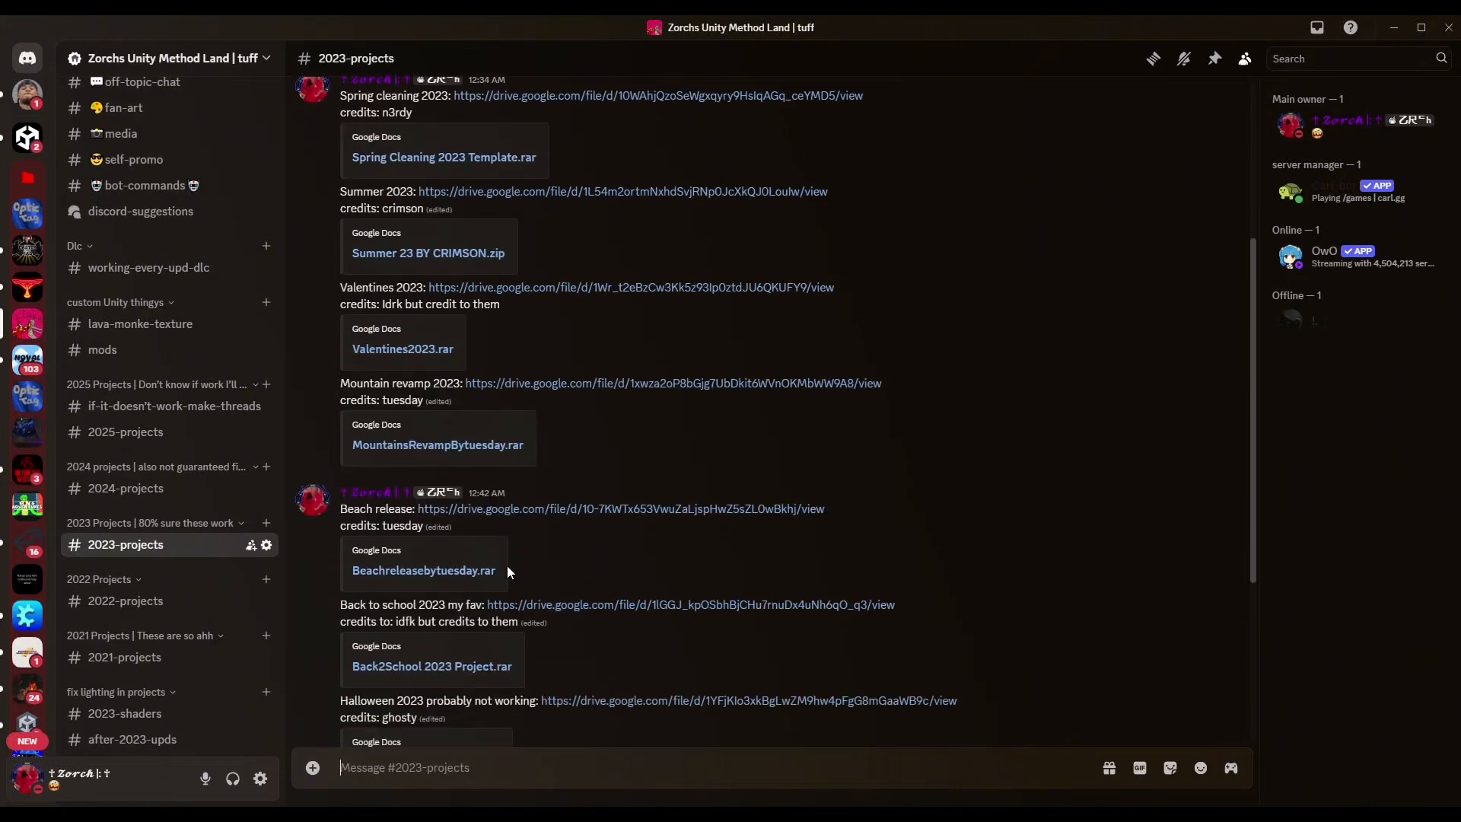
{"action": "scroll", "coordinate": [438, 456], "scroll_direction": "down", "scroll_amount": 2}
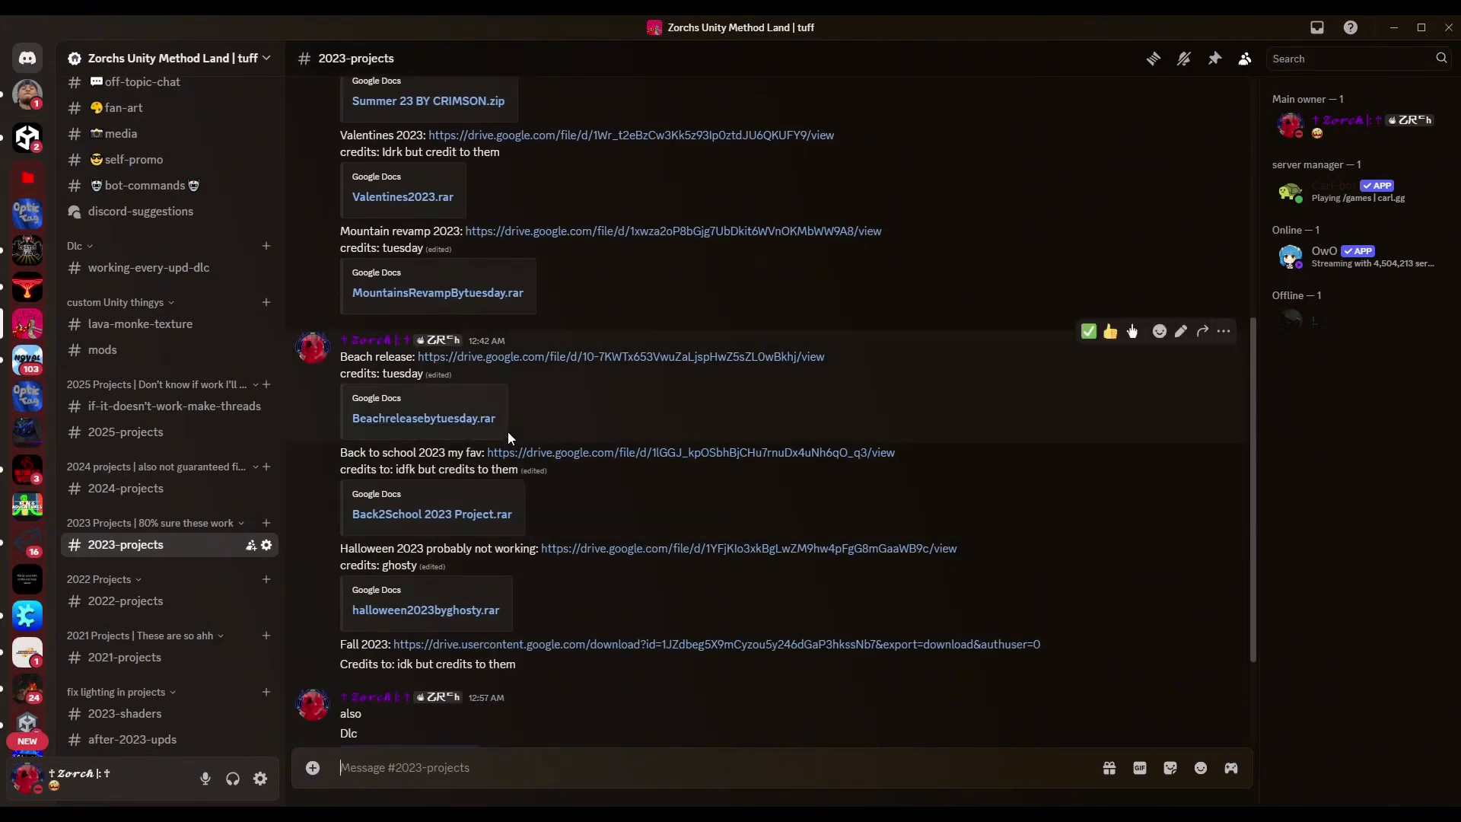
{"action": "scroll", "coordinate": [459, 421], "scroll_direction": "down", "scroll_amount": 1}
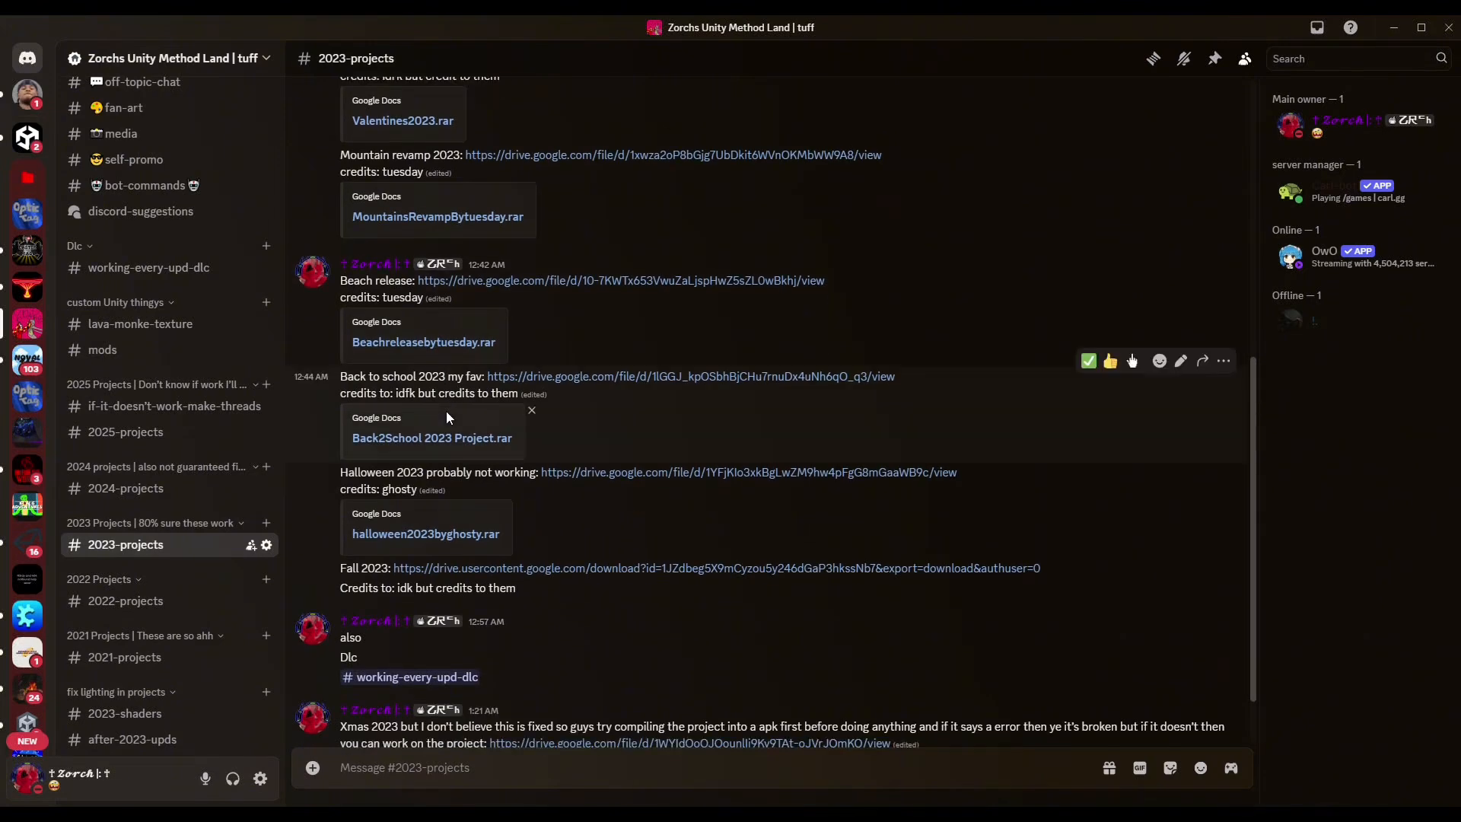
{"action": "scroll", "coordinate": [462, 377], "scroll_direction": "down", "scroll_amount": 1}
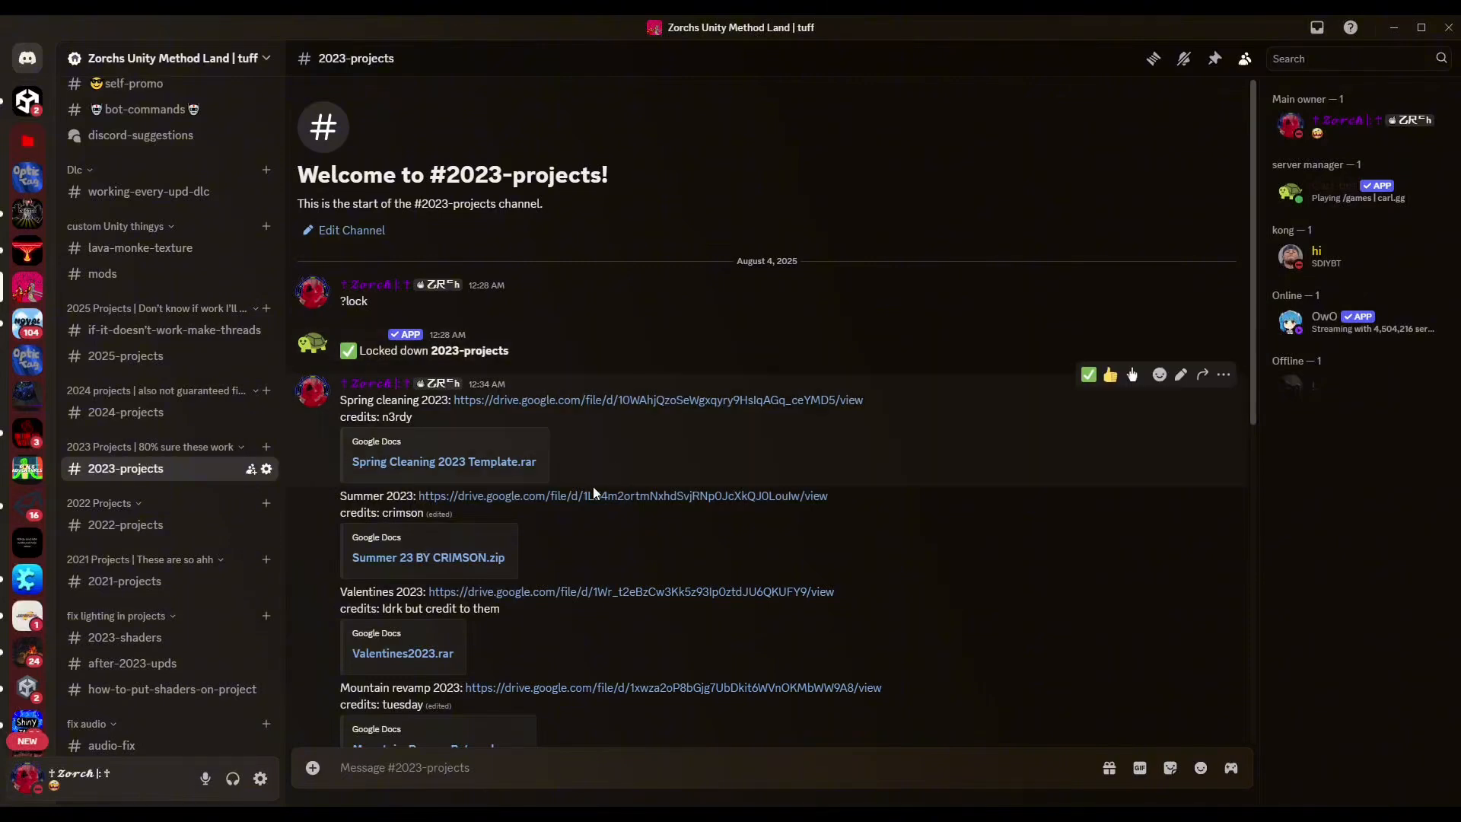
{"action": "scroll", "coordinate": [592, 487], "scroll_direction": "down", "scroll_amount": 2}
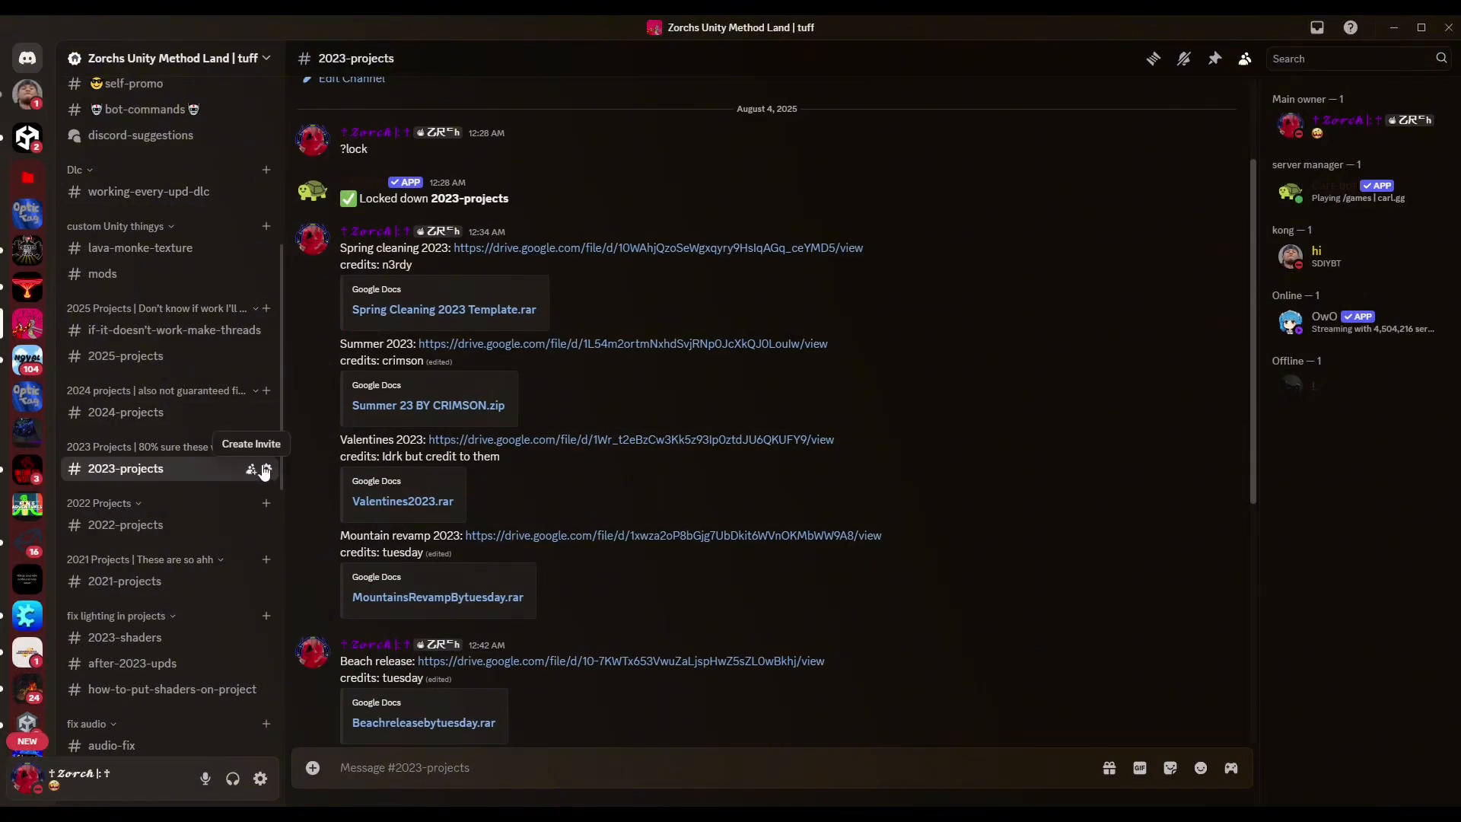
{"action": "scroll", "coordinate": [411, 533], "scroll_direction": "down", "scroll_amount": 2}
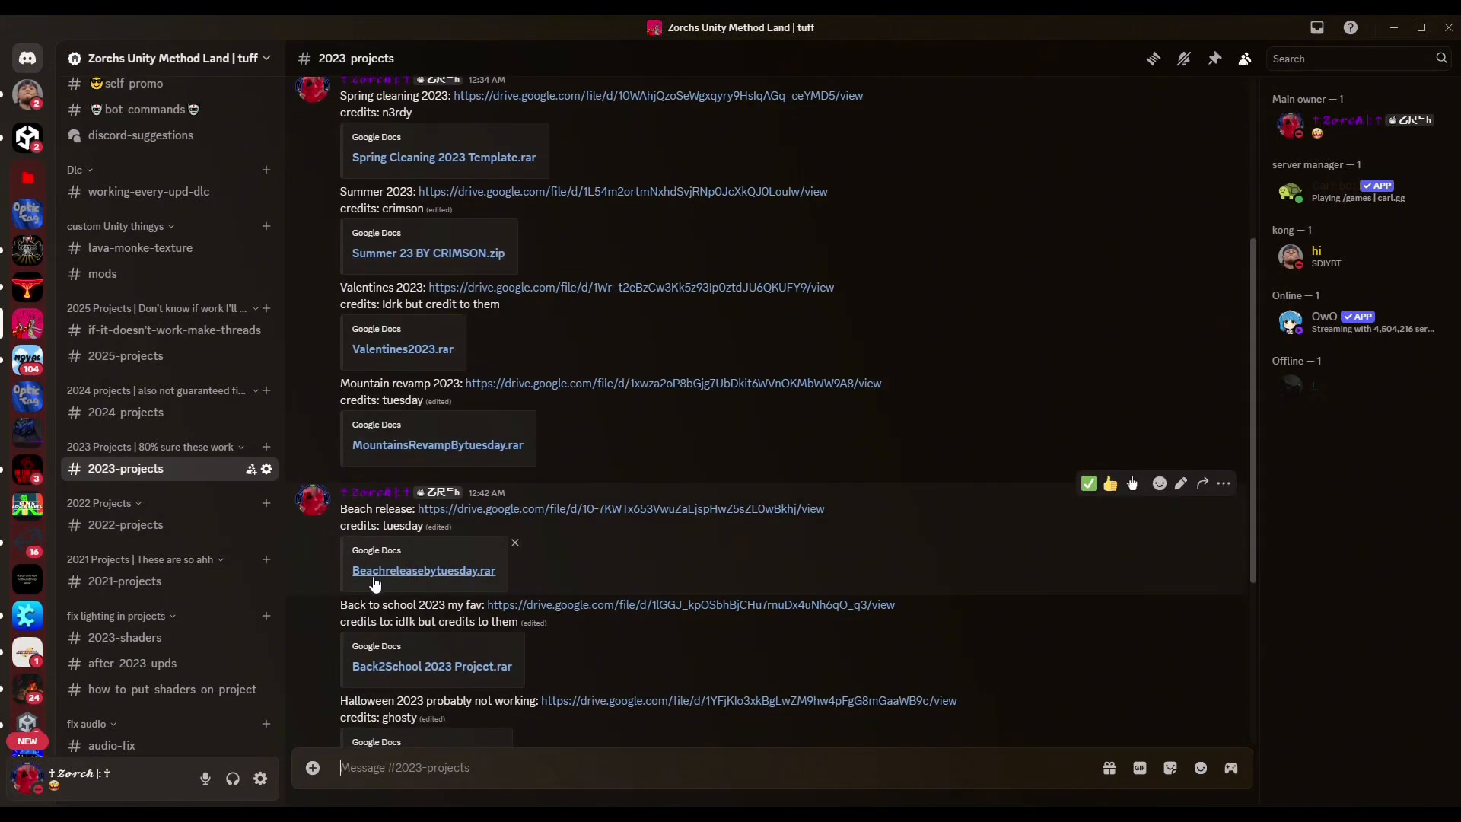
{"action": "scroll", "coordinate": [464, 609], "scroll_direction": "down", "scroll_amount": 1}
{"action": "scroll", "coordinate": [400, 601], "scroll_direction": "down", "scroll_amount": 1}
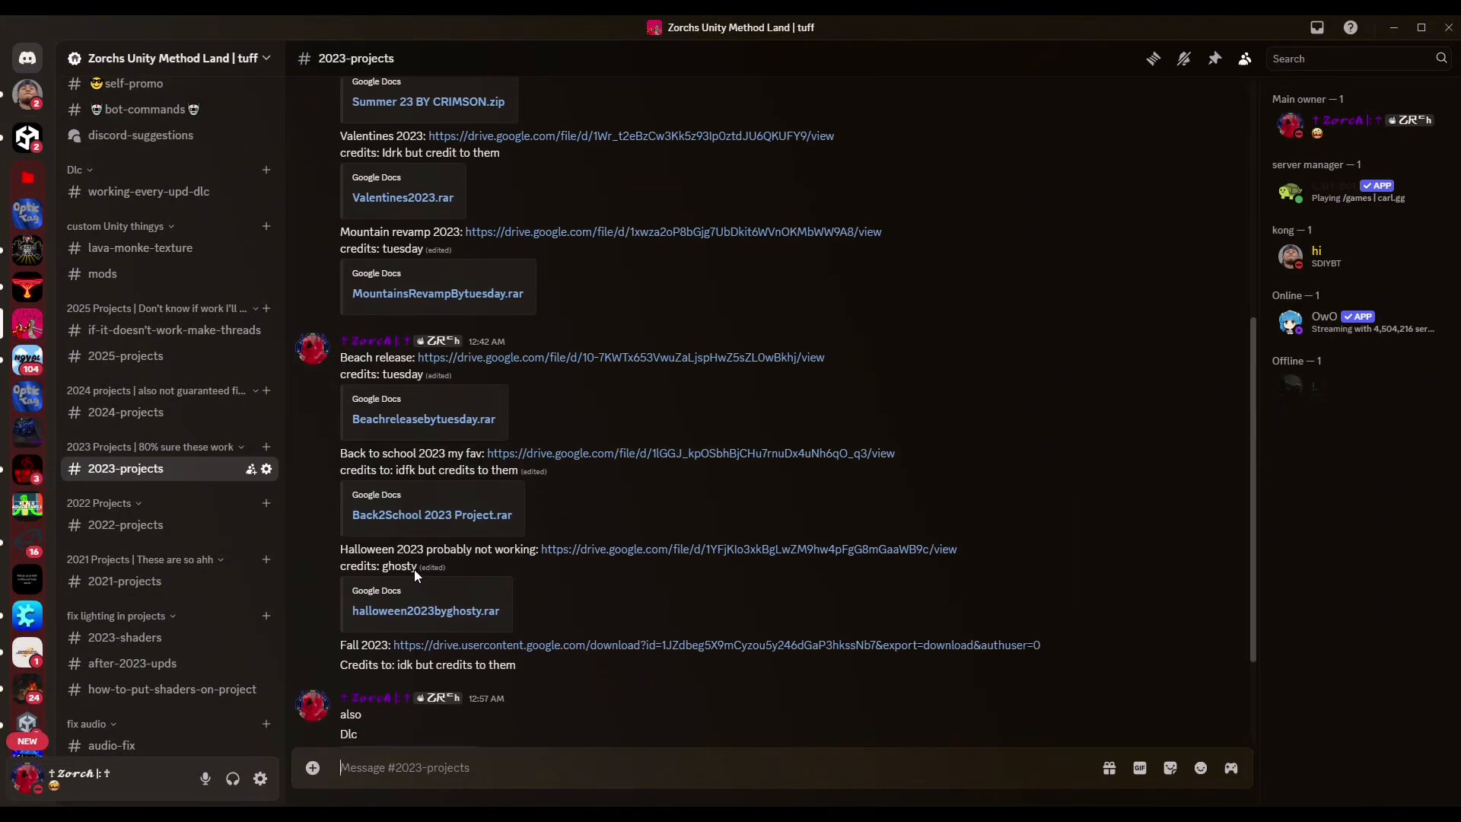
Download Back2School 2023 Project.rar from its Google Drive link, ignoring the preview error.
{"action": "left_click", "coordinate": [407, 517]}
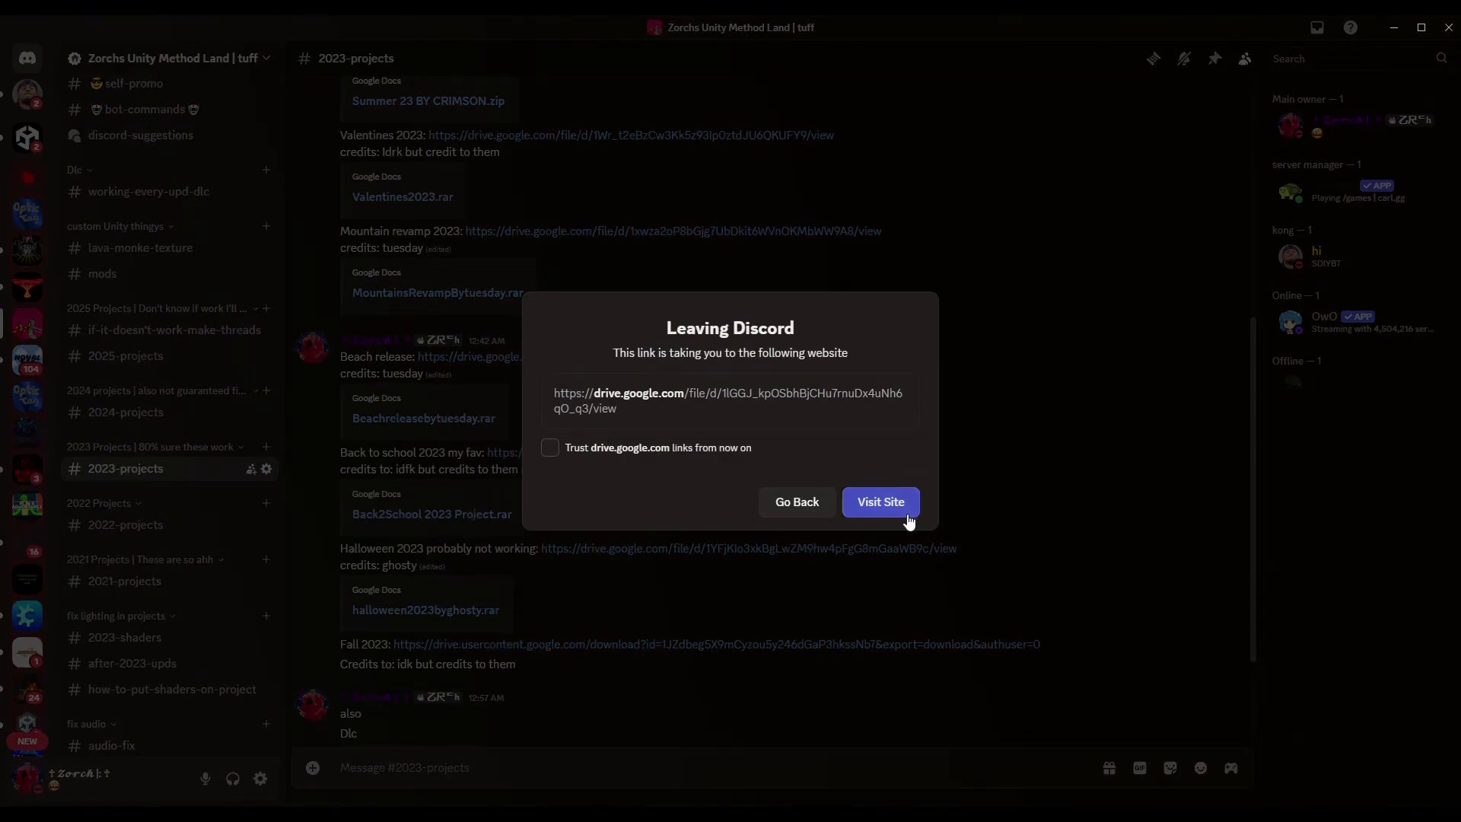
{"action": "left_click", "coordinate": [881, 502]}
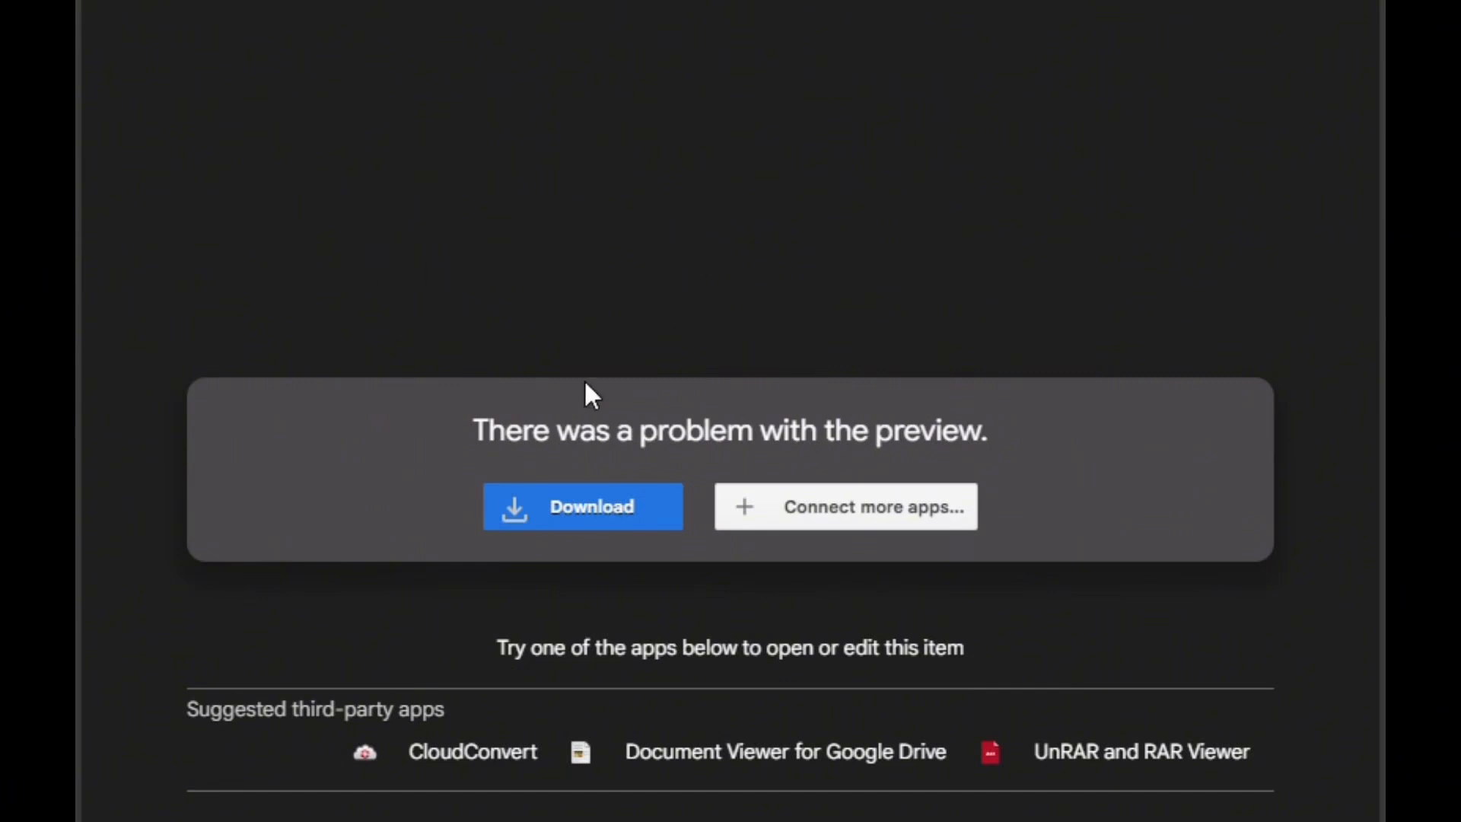
{"action": "left_click", "coordinate": [591, 524]}
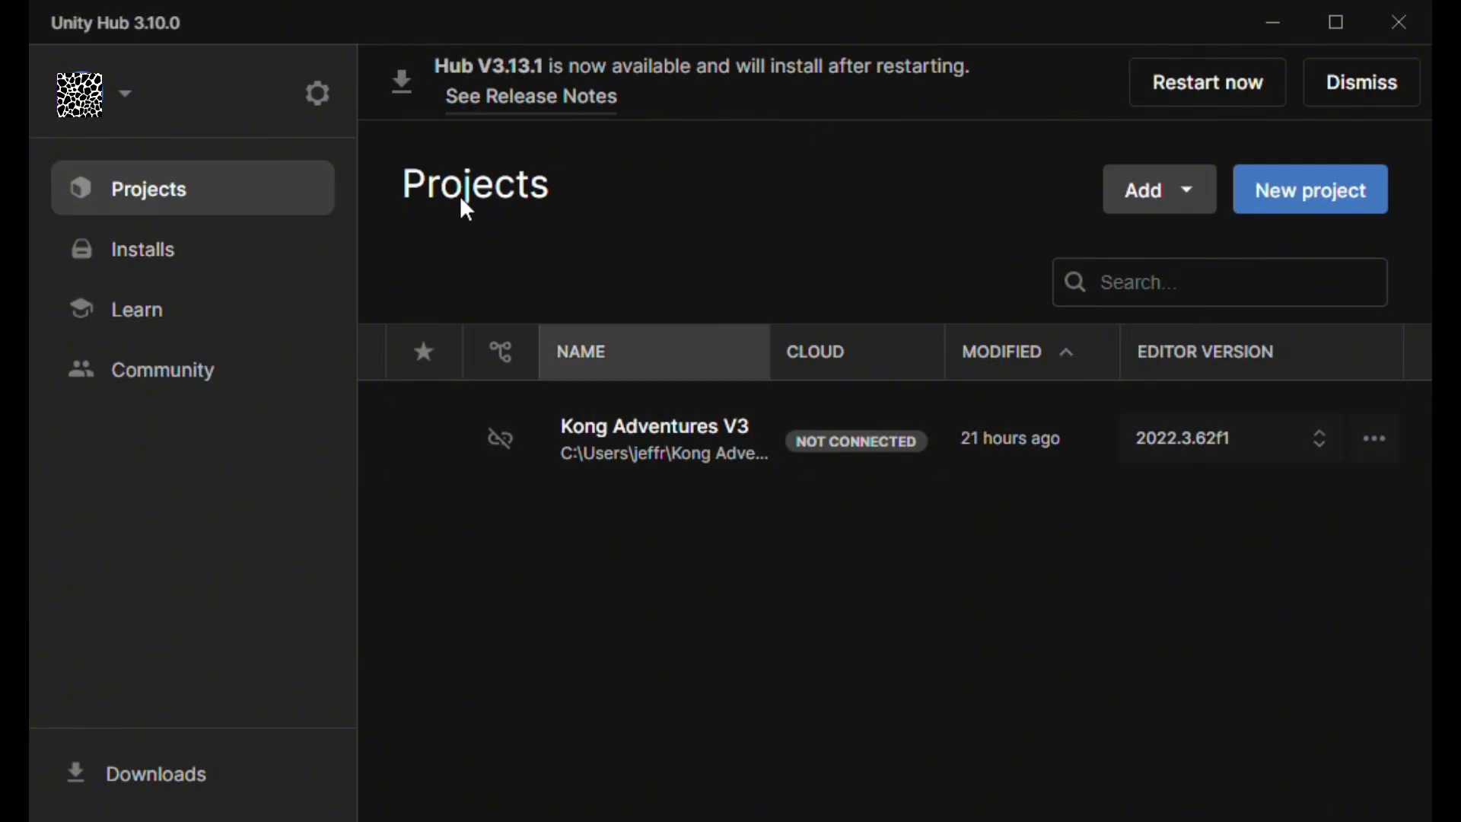
Add the zorch 23 back 2 school project from disk and view its missing 2021.3.33f1 warning.
{"action": "left_click", "coordinate": [1161, 202]}
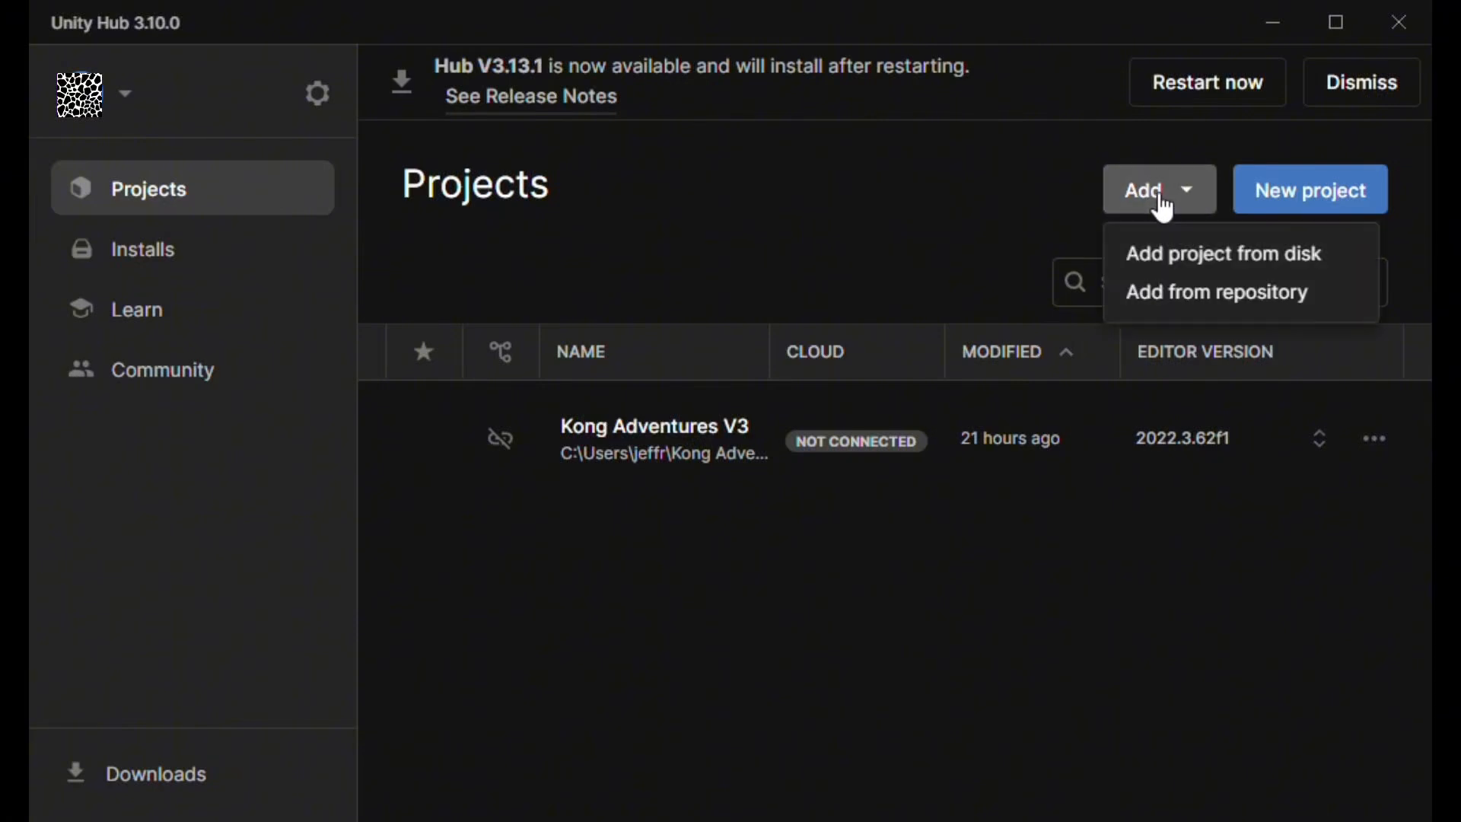
{"action": "left_click", "coordinate": [1189, 272]}
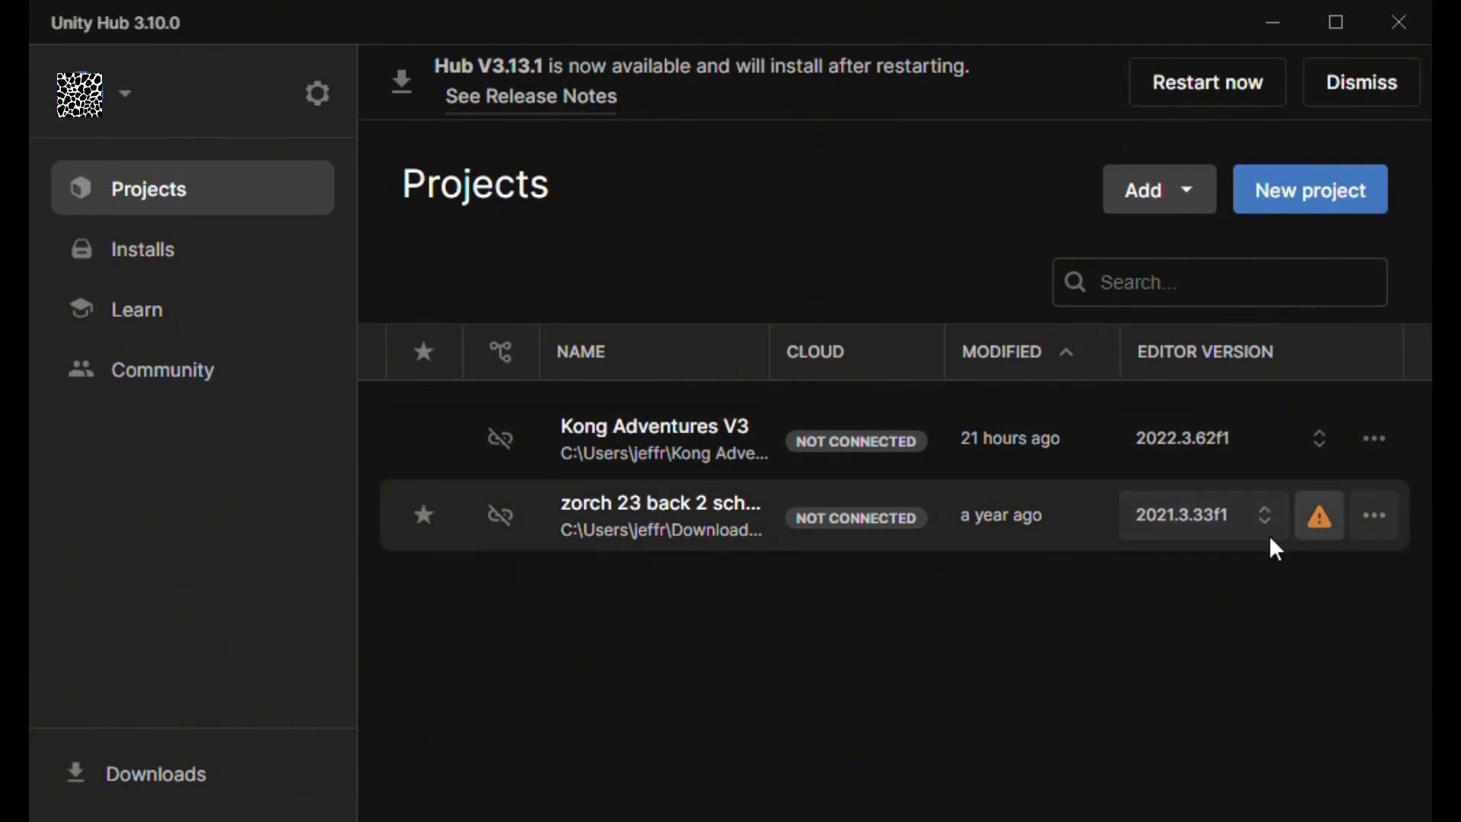
{"action": "left_click", "coordinate": [1319, 518]}
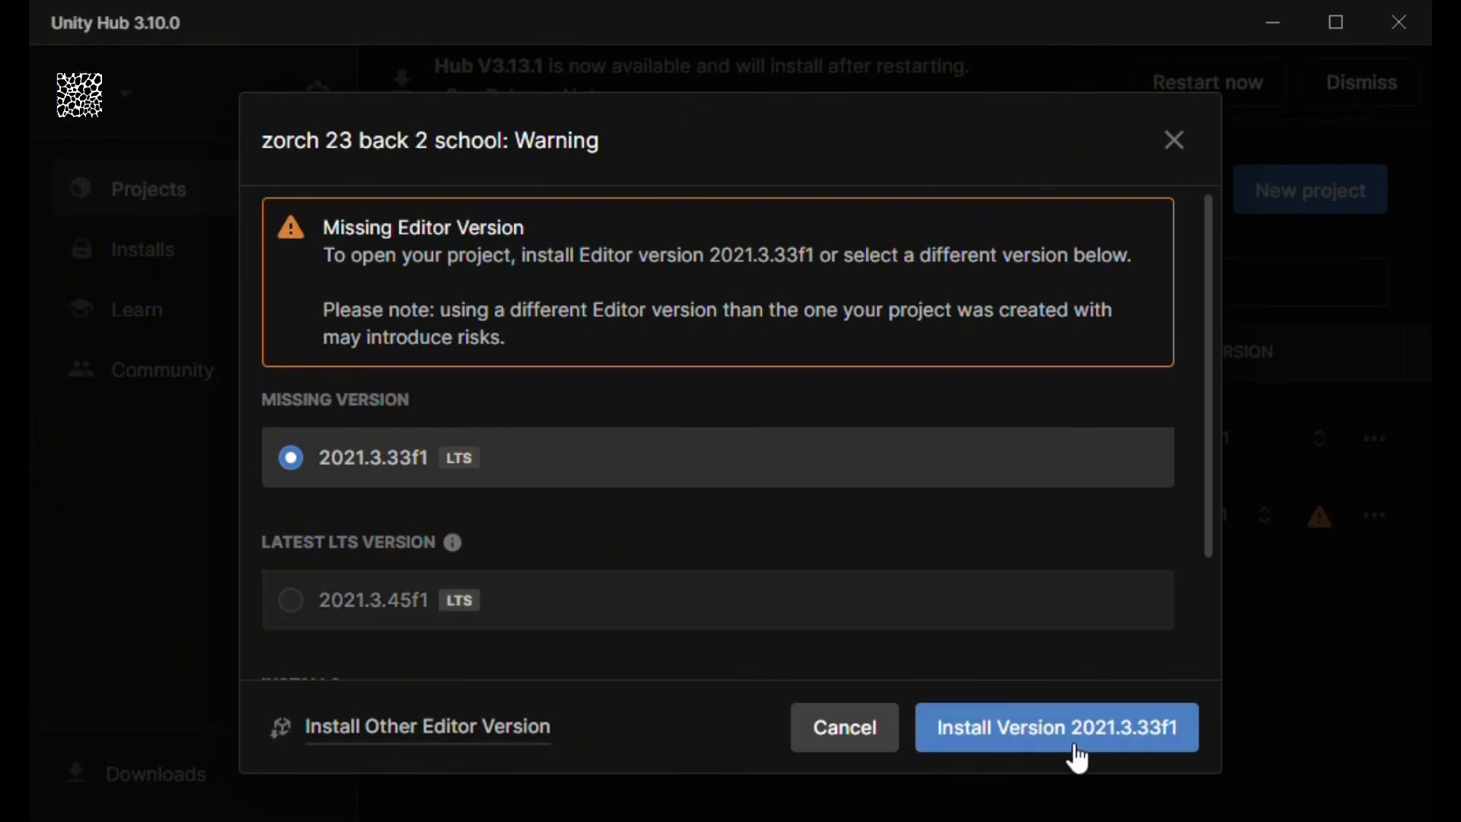
Install editor 2021.3.33f1 with Visual Studio 2019 and Android modules, accepting both licences.
{"action": "left_click", "coordinate": [1050, 738]}
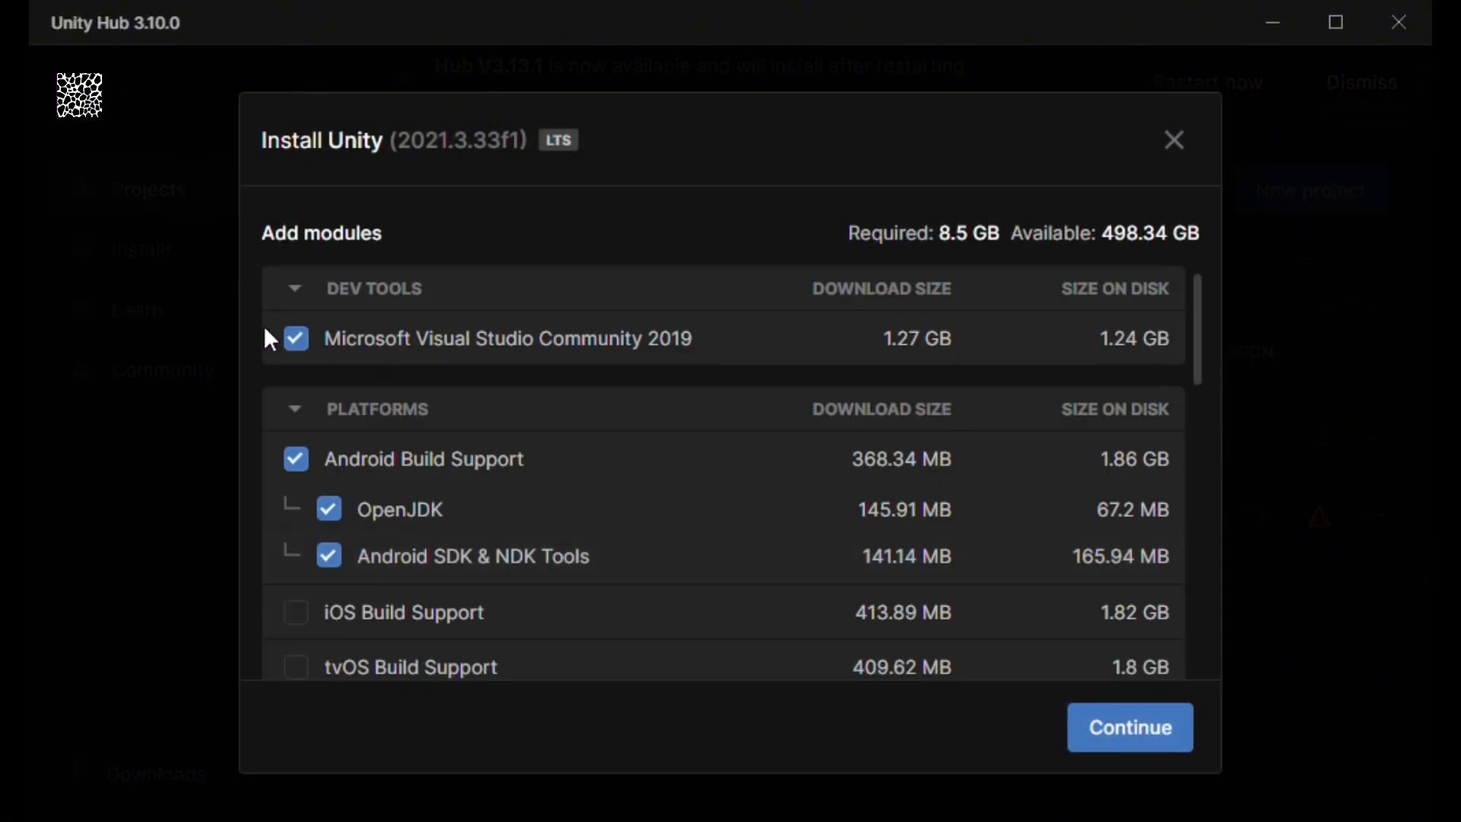
{"action": "scroll", "coordinate": [426, 502], "scroll_direction": "down", "scroll_amount": 10}
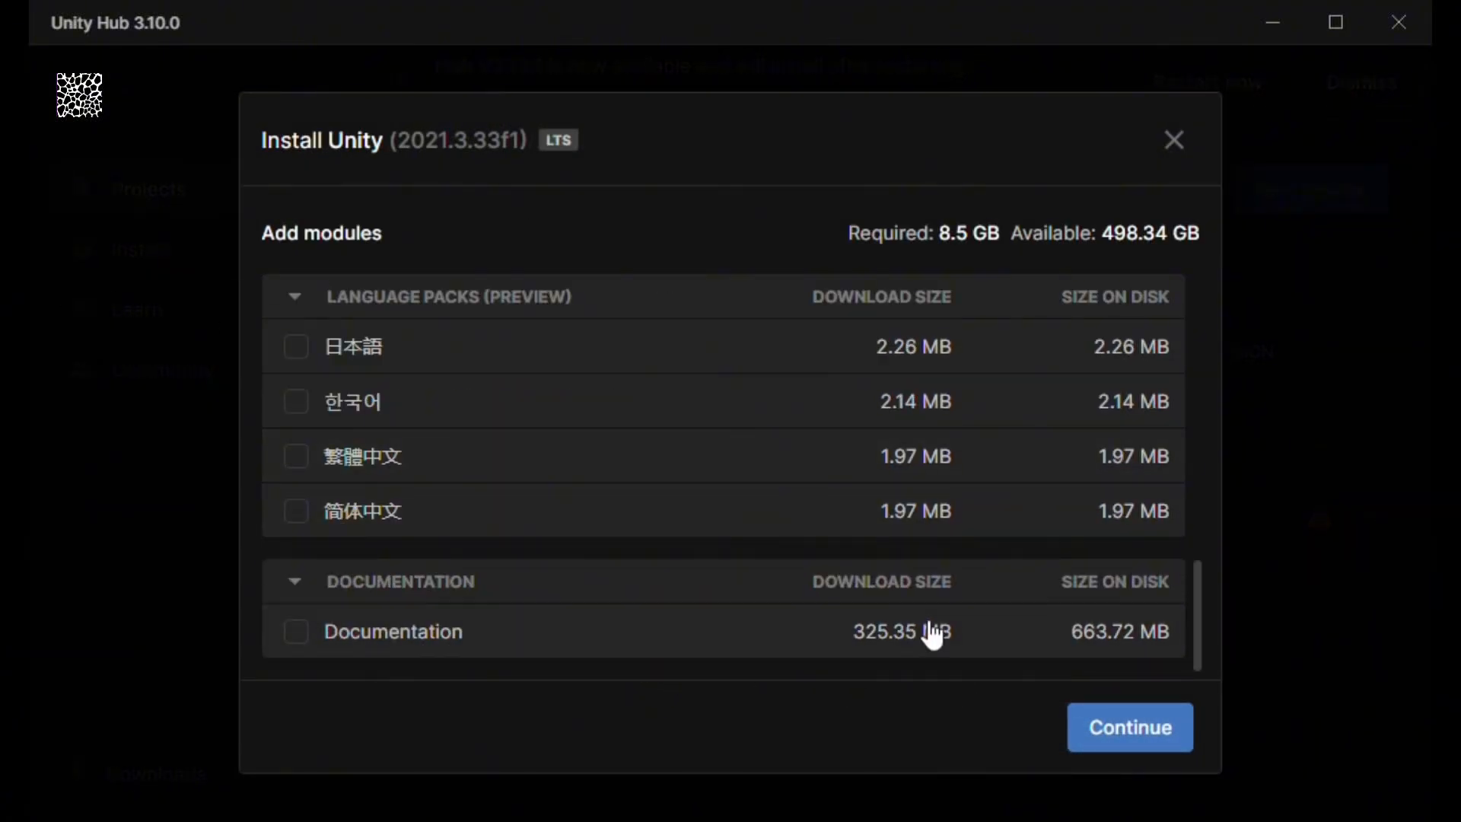
{"action": "scroll", "coordinate": [989, 639], "scroll_direction": "up", "scroll_amount": 10}
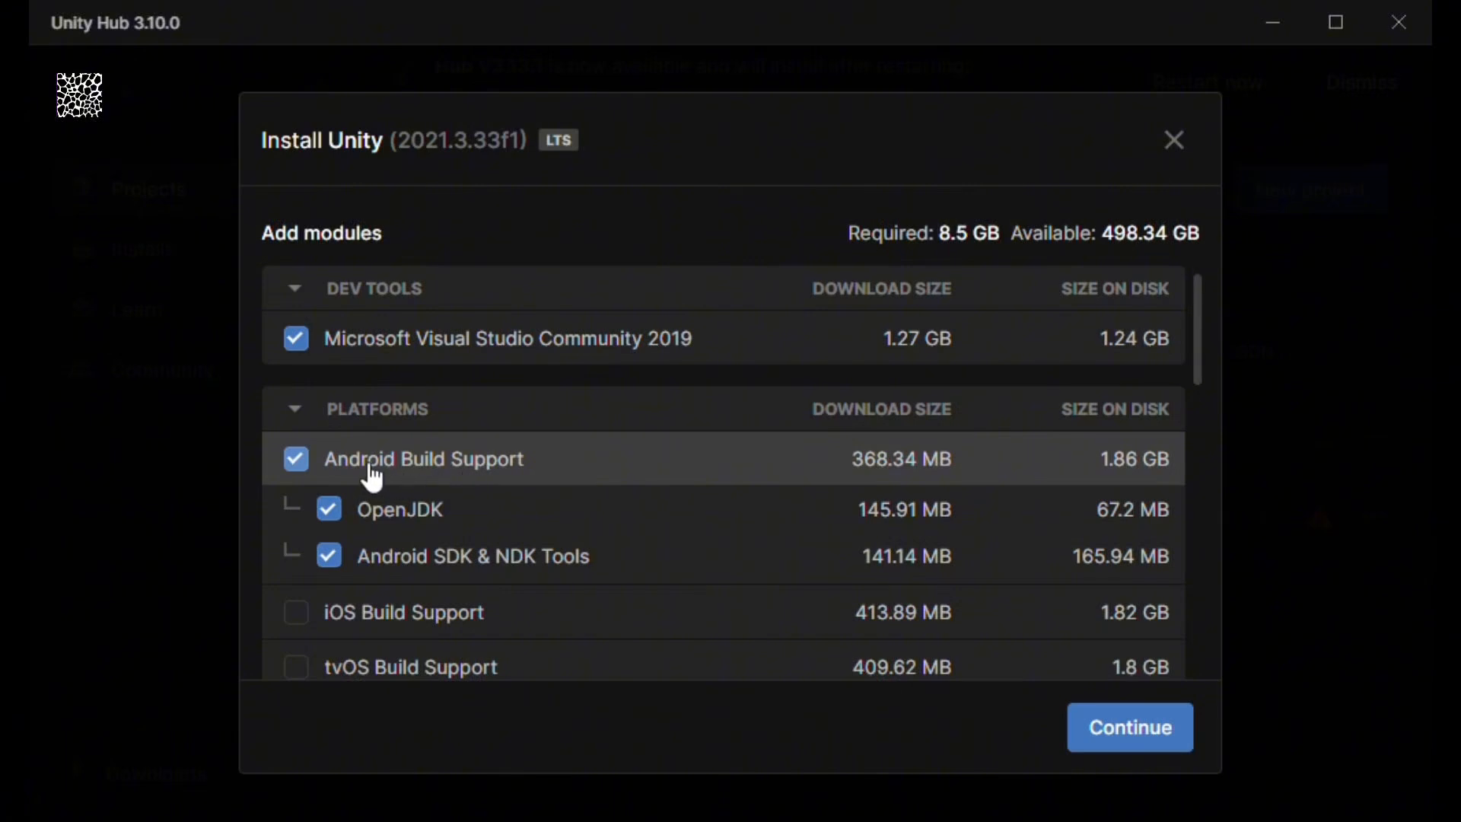
{"action": "left_click", "coordinate": [1148, 734]}
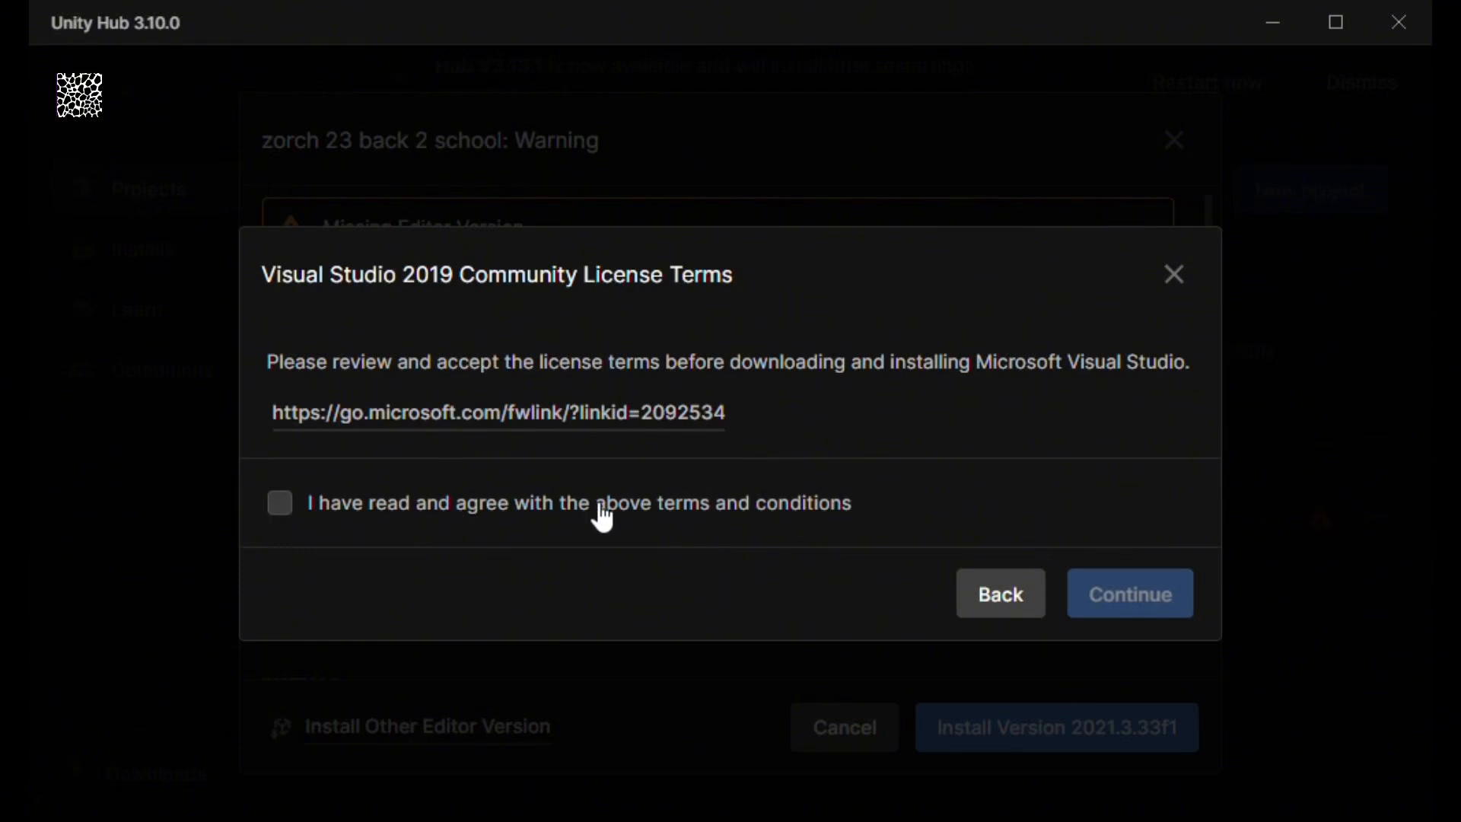
{"action": "left_click", "coordinate": [320, 510]}
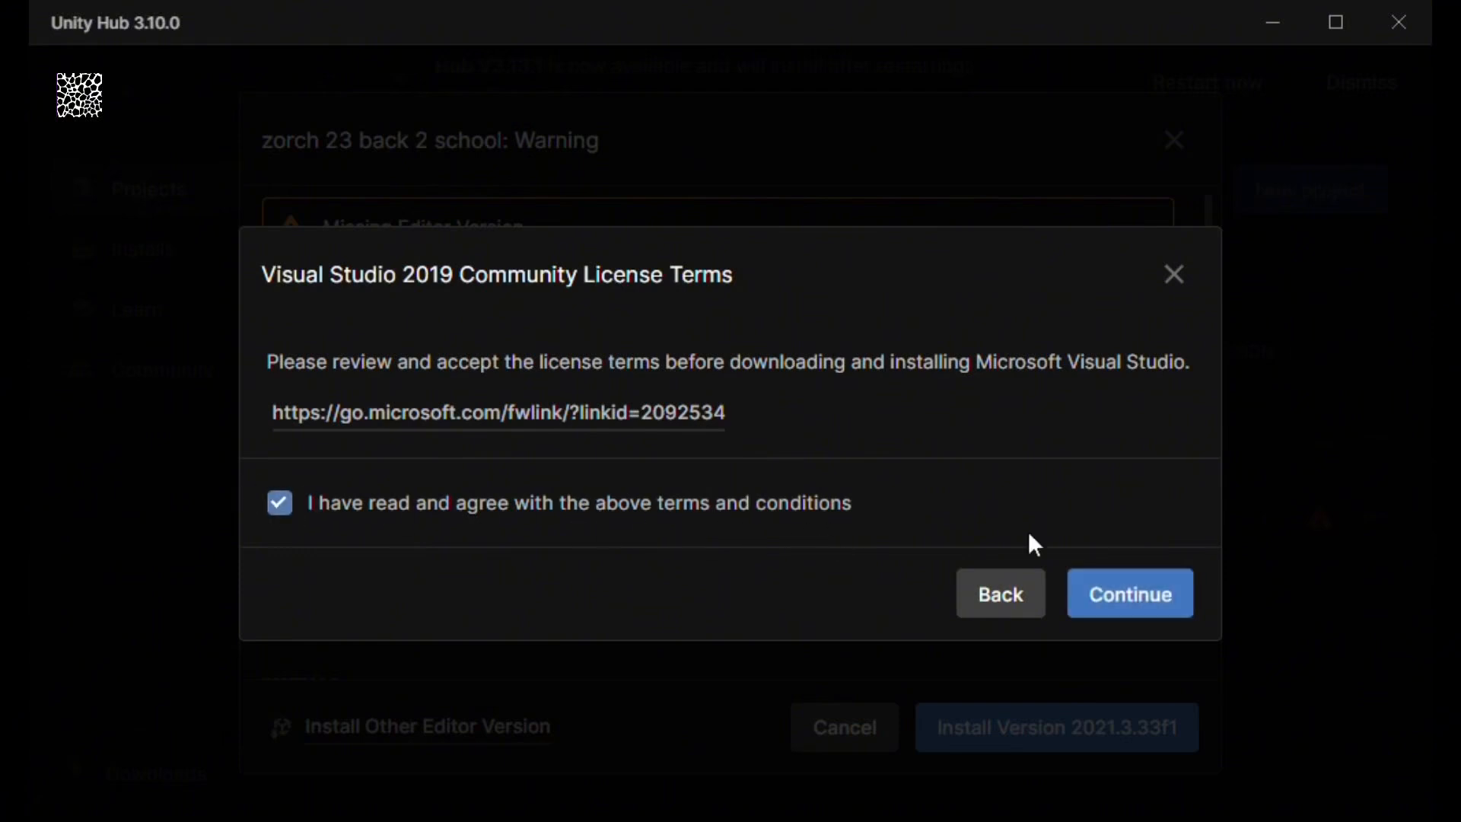
{"action": "left_click", "coordinate": [1140, 597]}
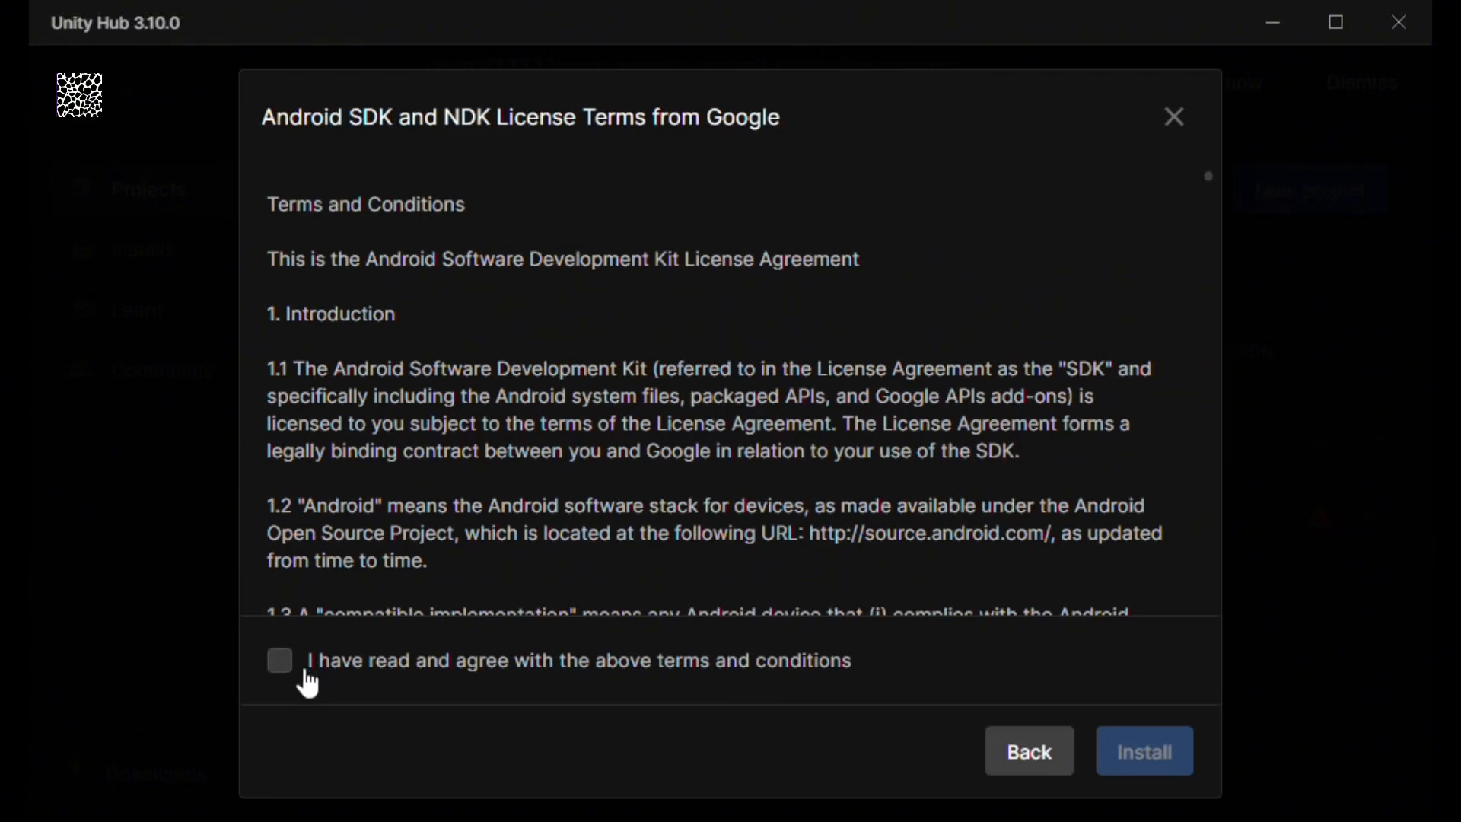
{"action": "left_click", "coordinate": [283, 667]}
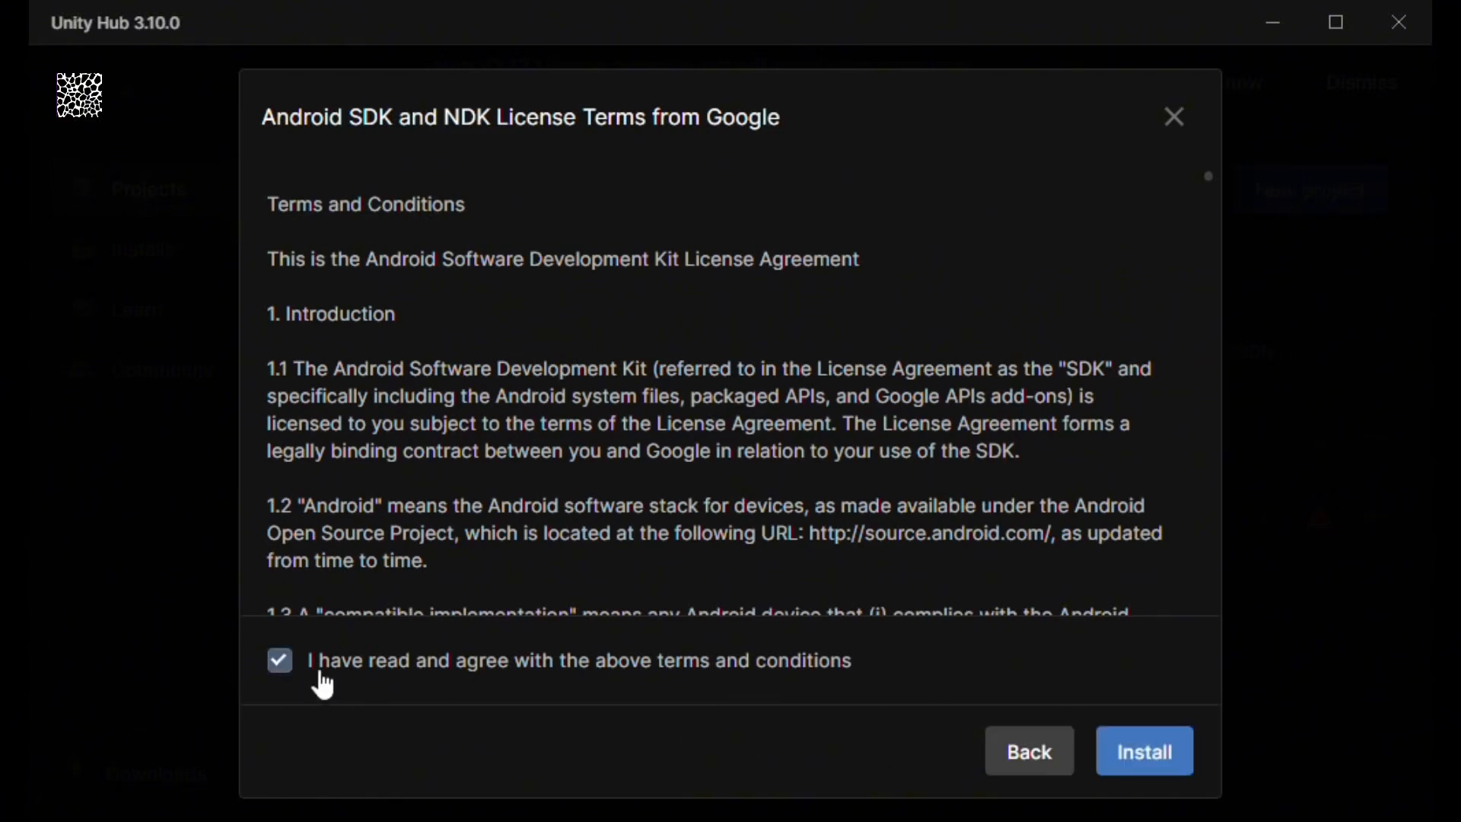
{"action": "left_click", "coordinate": [1172, 761]}
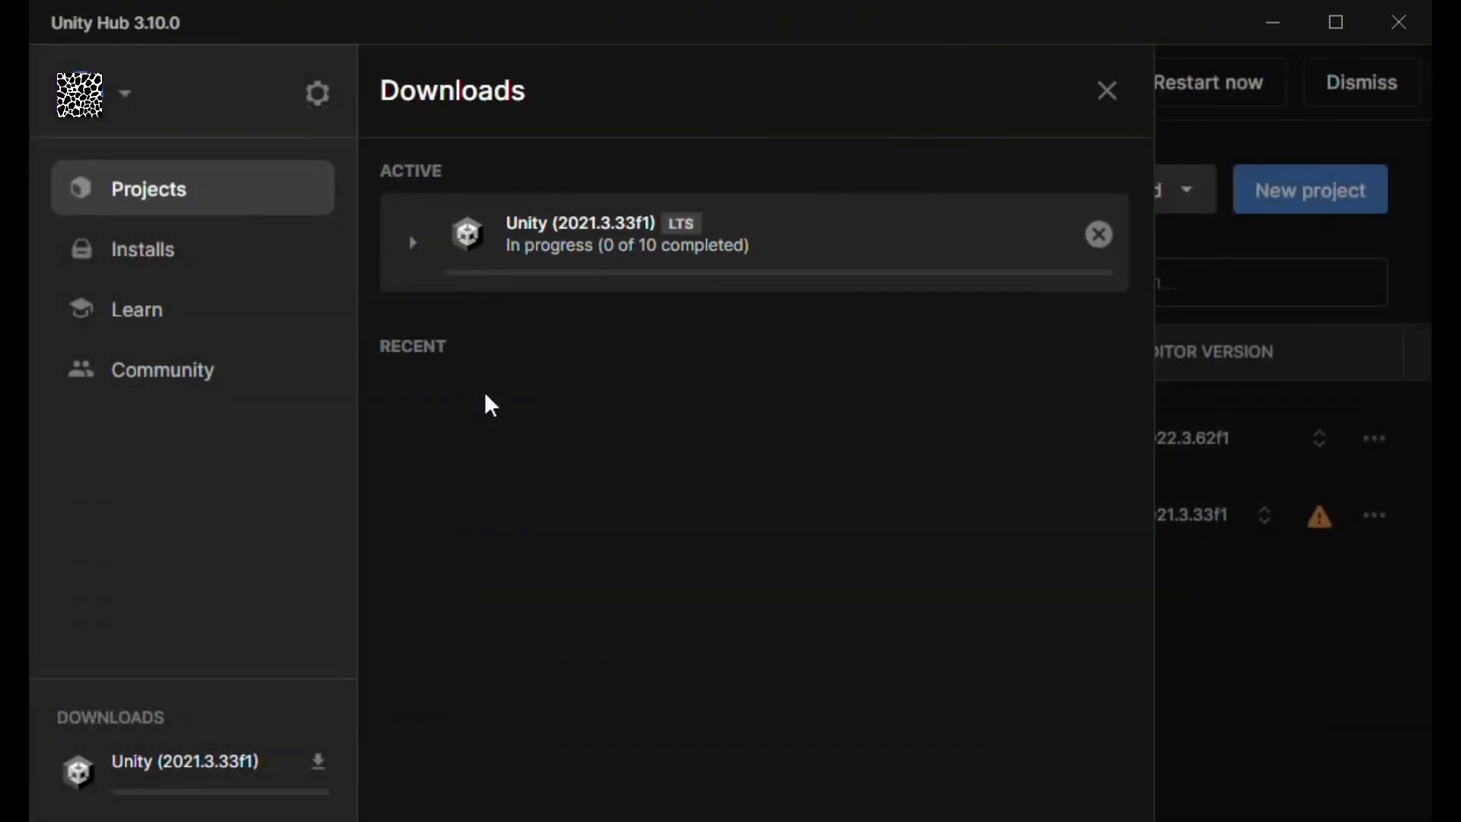
Check each component's download progress for the editor installation.
{"action": "left_click", "coordinate": [426, 260]}
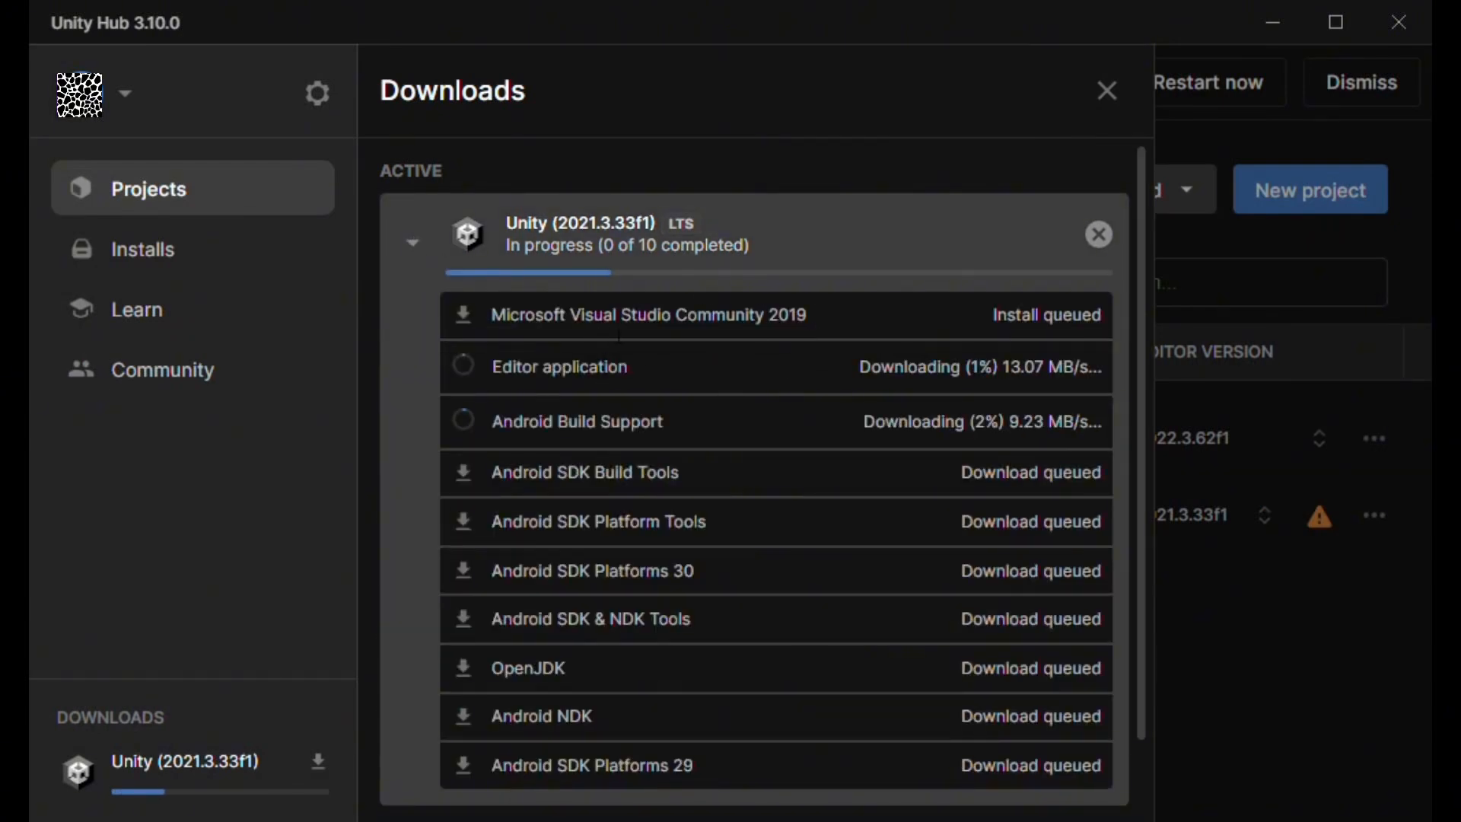
{"action": "scroll", "coordinate": [848, 549], "scroll_direction": "down", "scroll_amount": 2}
{"action": "scroll", "coordinate": [848, 550], "scroll_direction": "up", "scroll_amount": 2}
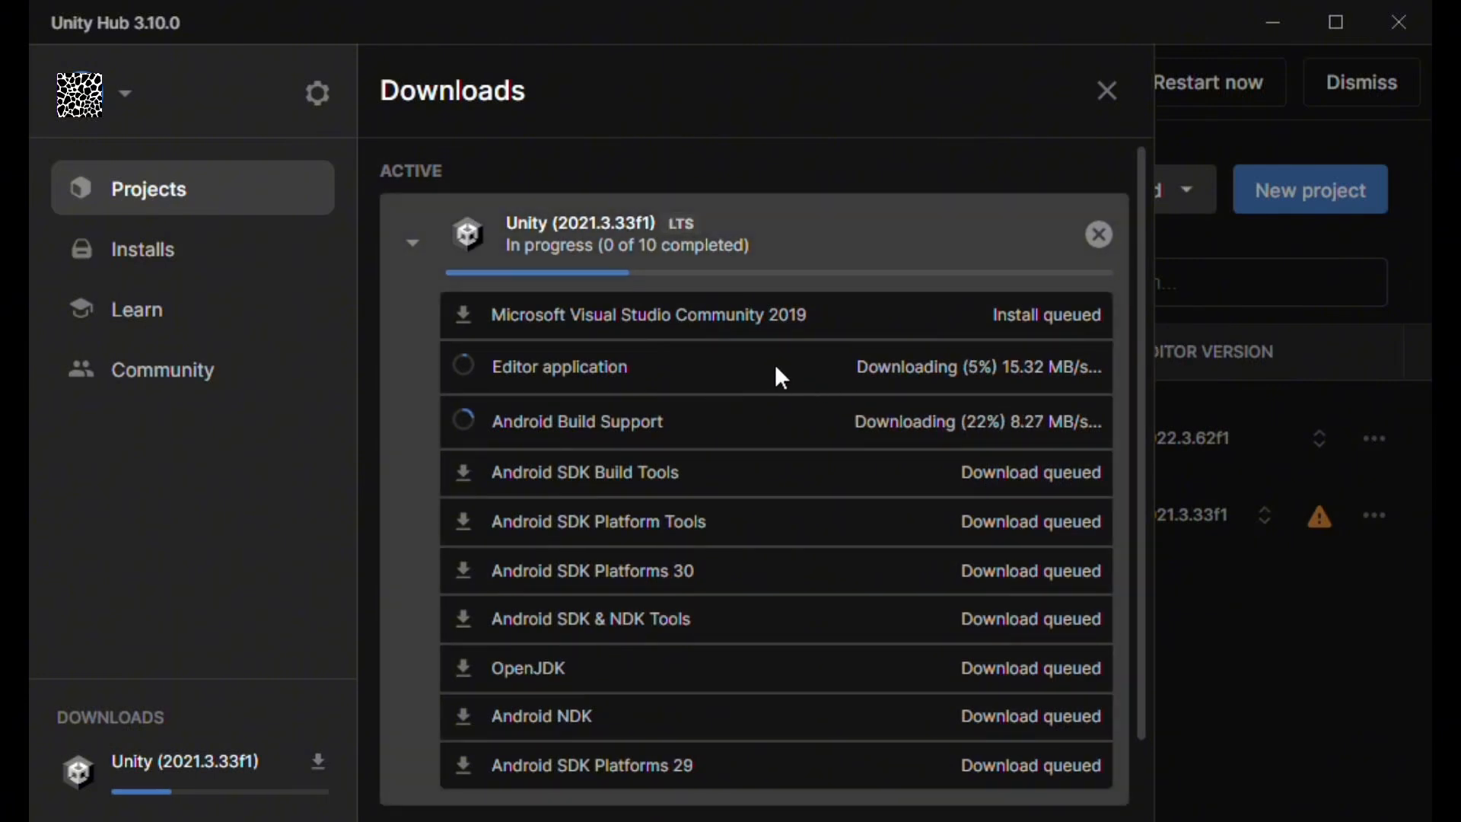
{"action": "scroll", "coordinate": [776, 375], "scroll_direction": "down", "scroll_amount": 2}
{"action": "scroll", "coordinate": [616, 289], "scroll_direction": "up", "scroll_amount": 2}
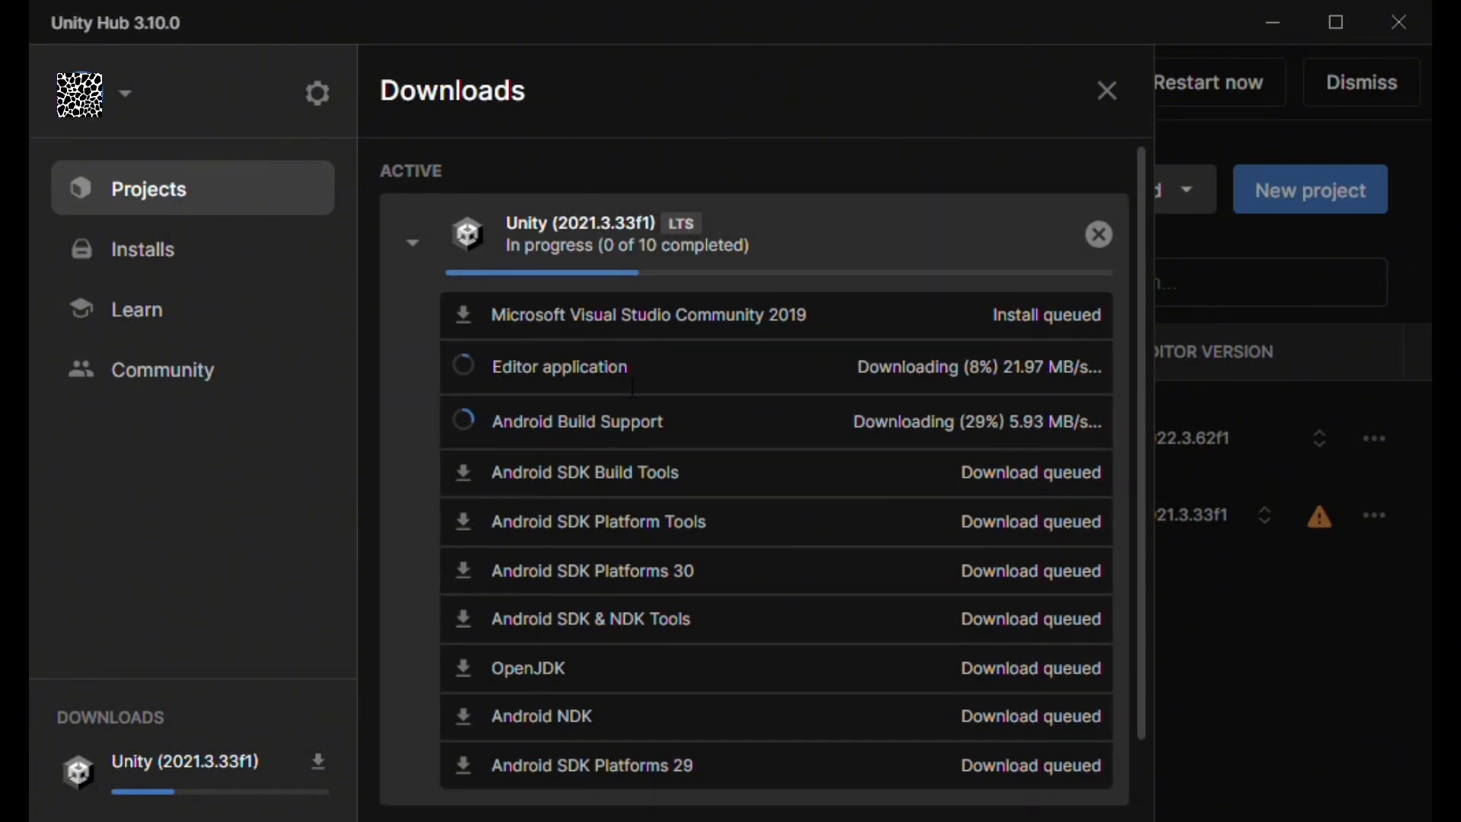
{"action": "scroll", "coordinate": [868, 495], "scroll_direction": "down", "scroll_amount": 2}
{"action": "scroll", "coordinate": [852, 521], "scroll_direction": "up", "scroll_amount": 2}
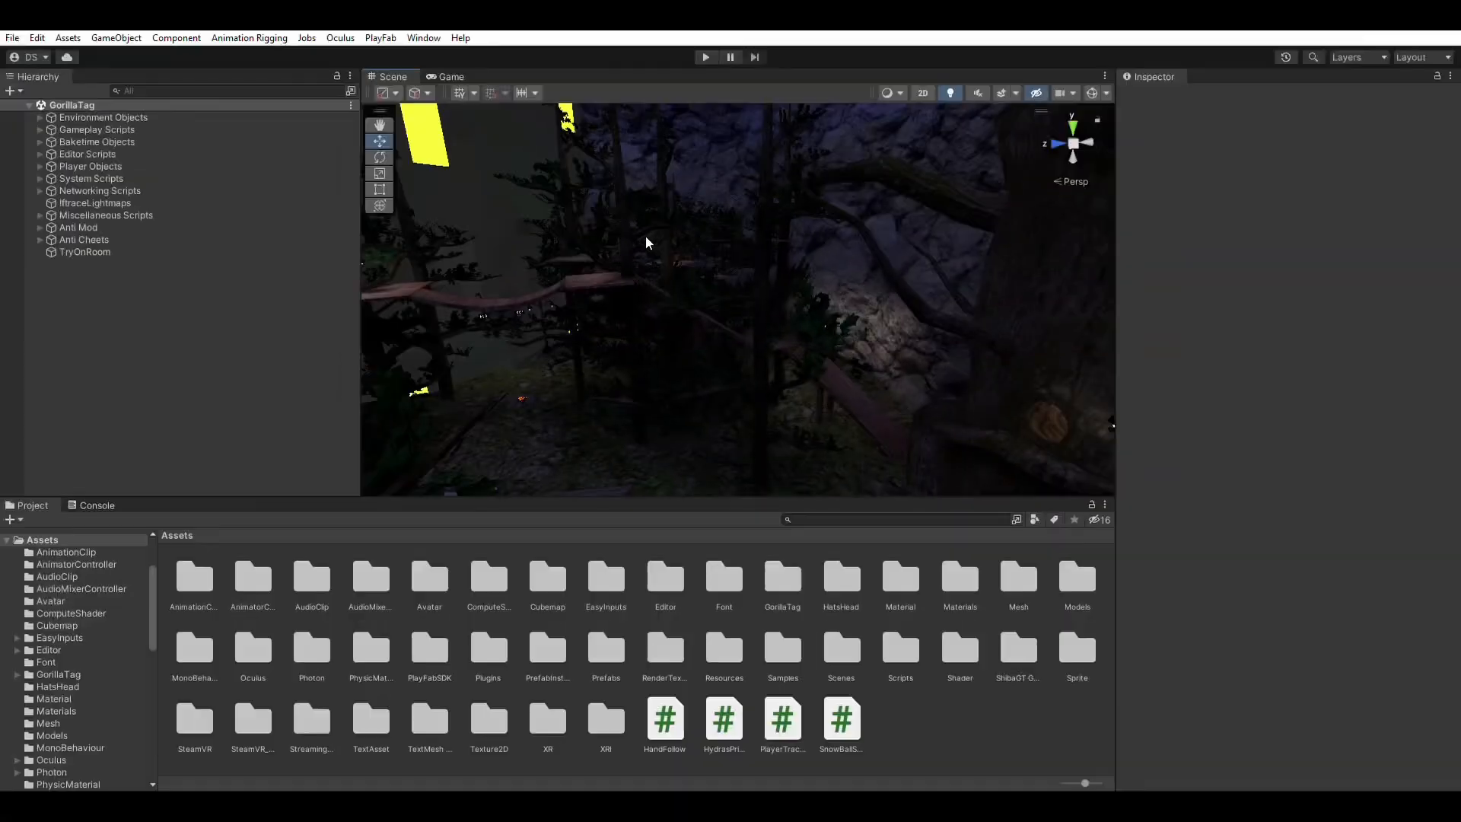
Select Local Gorilla Player and lift it slightly to about Y 0.237.
{"action": "right_click_drag", "start_coordinate": [714, 249], "coordinate": [798, 400]}
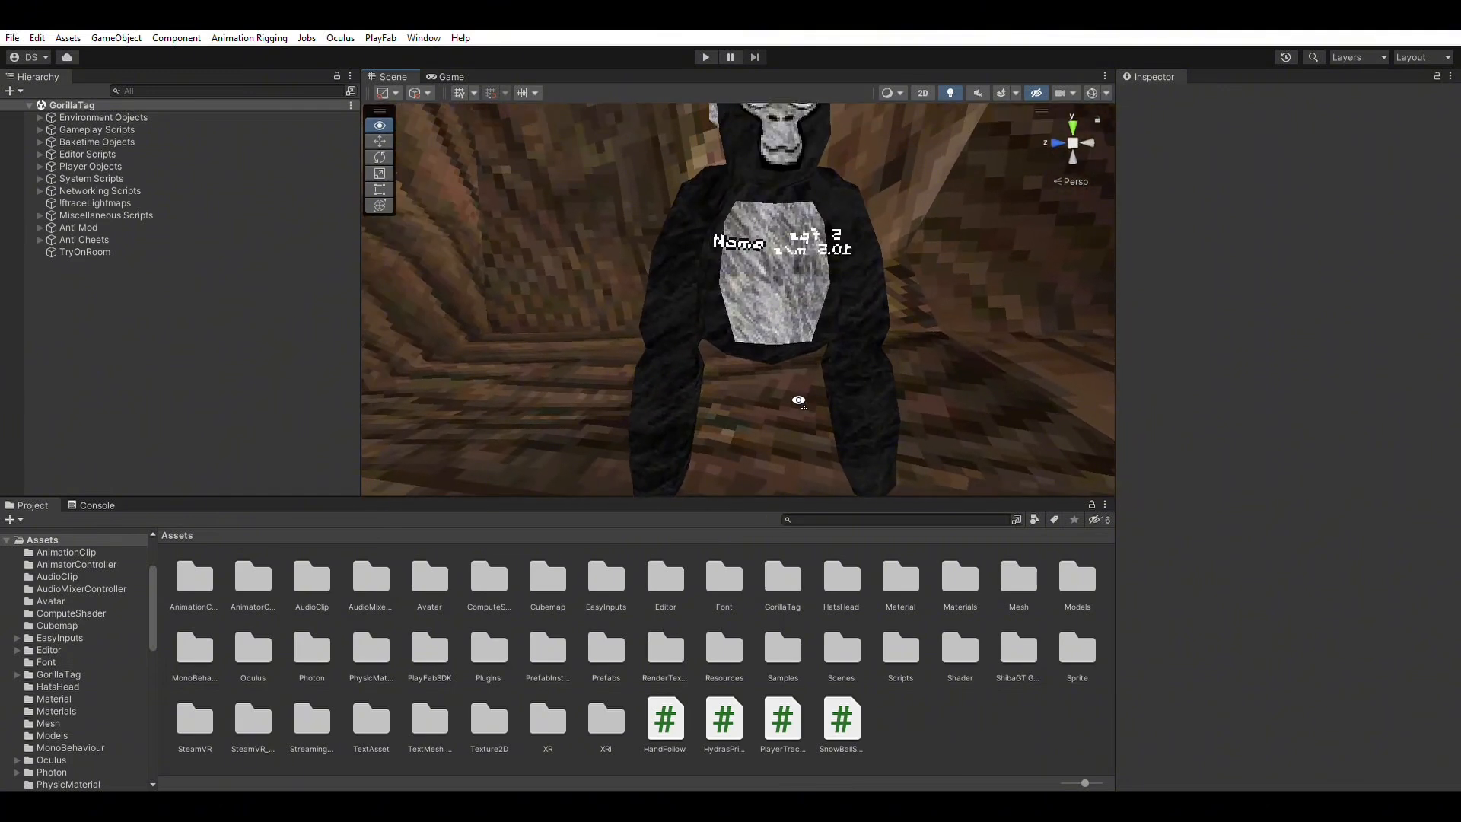
{"action": "left_click", "coordinate": [778, 302]}
{"action": "left_click", "coordinate": [777, 305]}
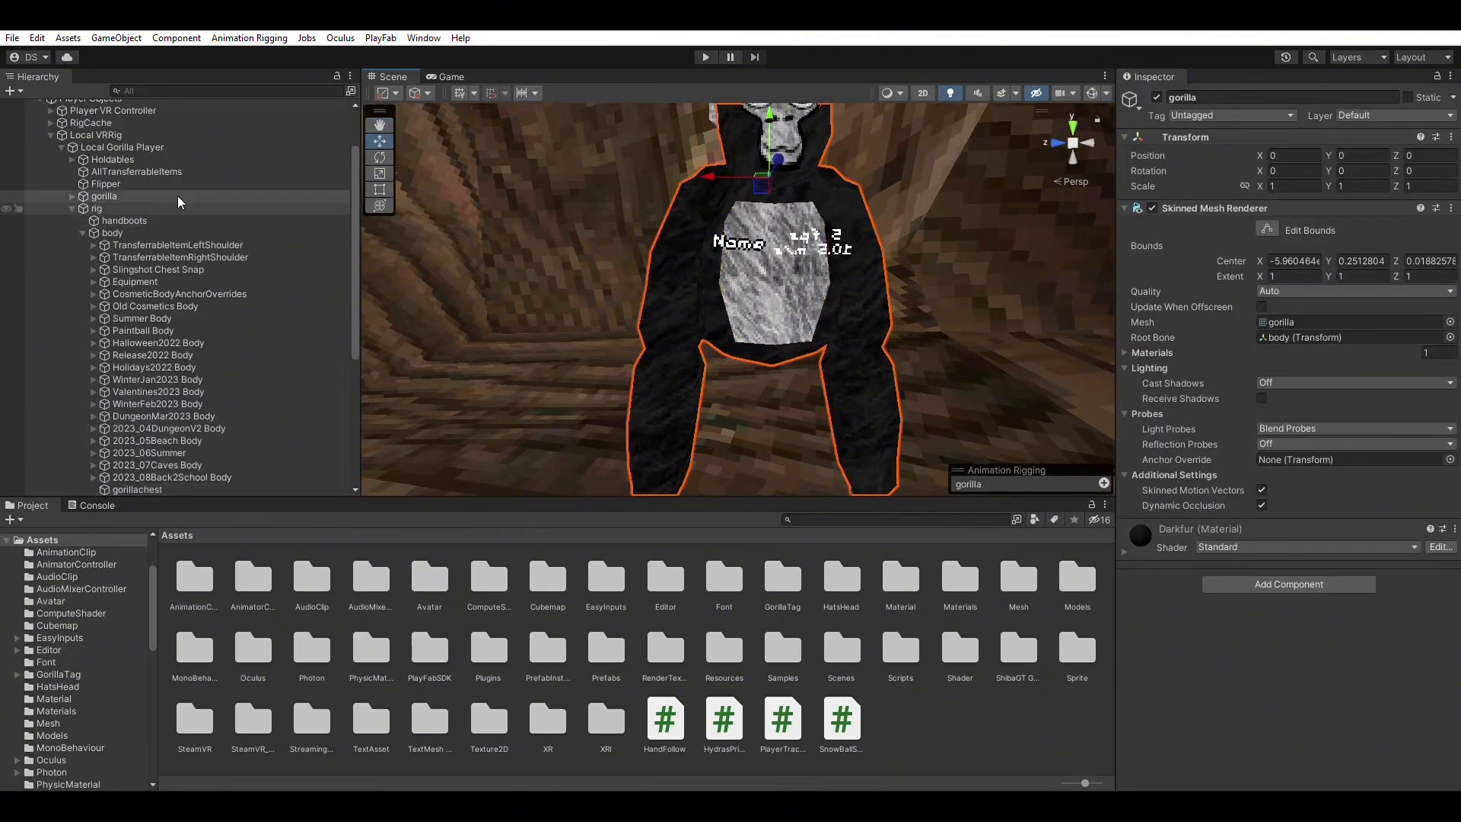
{"action": "left_click", "coordinate": [137, 147]}
{"action": "key", "text": "f"}
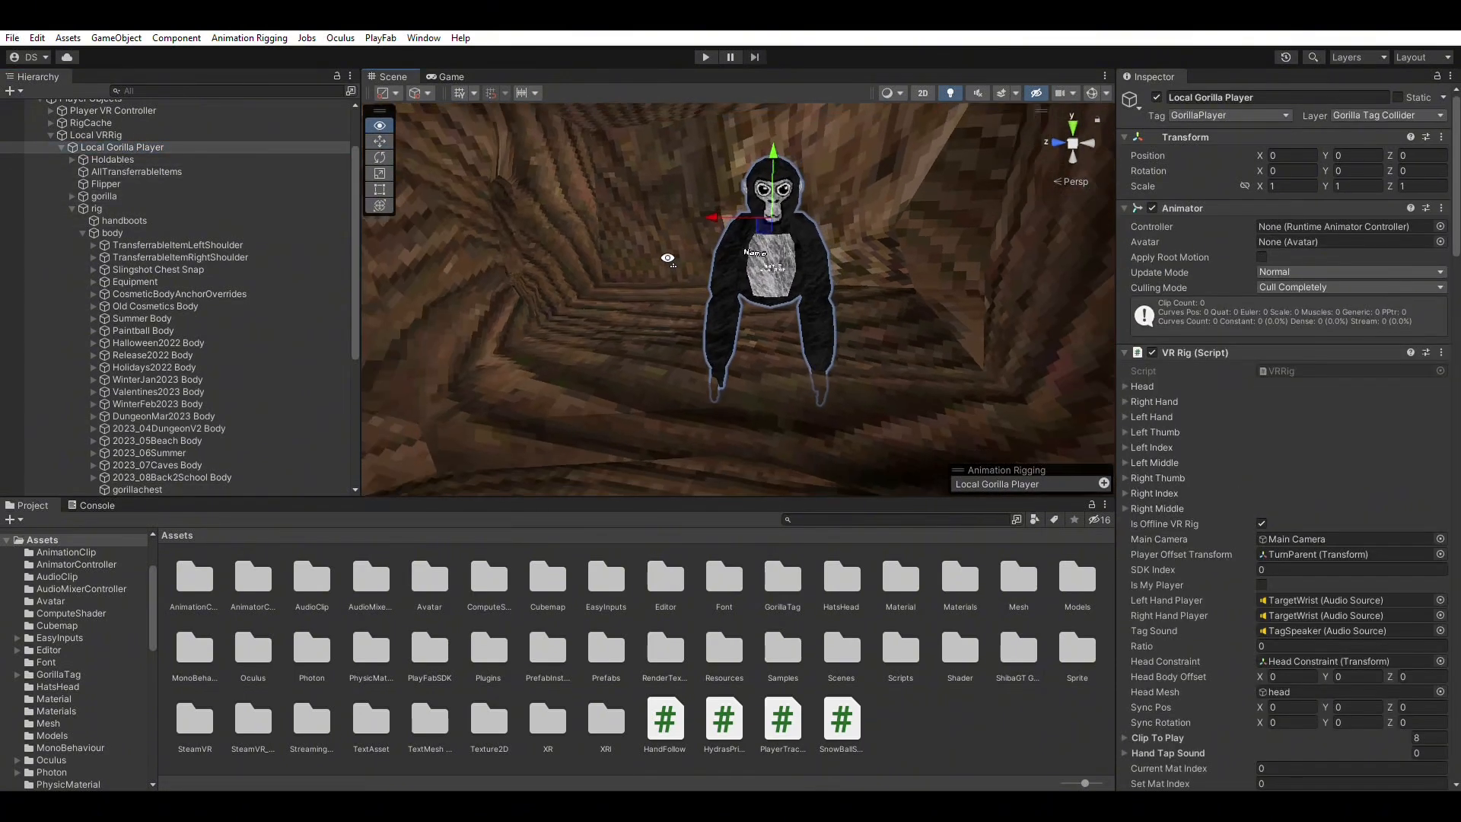
{"action": "left_click_drag", "start_coordinate": [763, 181], "coordinate": [768, 133]}
Fly the view around the raised gorilla to check it, then deselect it.
{"action": "right_click_drag", "start_coordinate": [767, 221], "coordinate": [792, 194]}
{"action": "key", "text": "w"}
{"action": "key", "text": "a"}
{"action": "right_click_drag", "start_coordinate": [646, 225], "coordinate": [828, 275]}
{"action": "key", "text": "s"}
{"action": "left_click", "coordinate": [984, 673]}
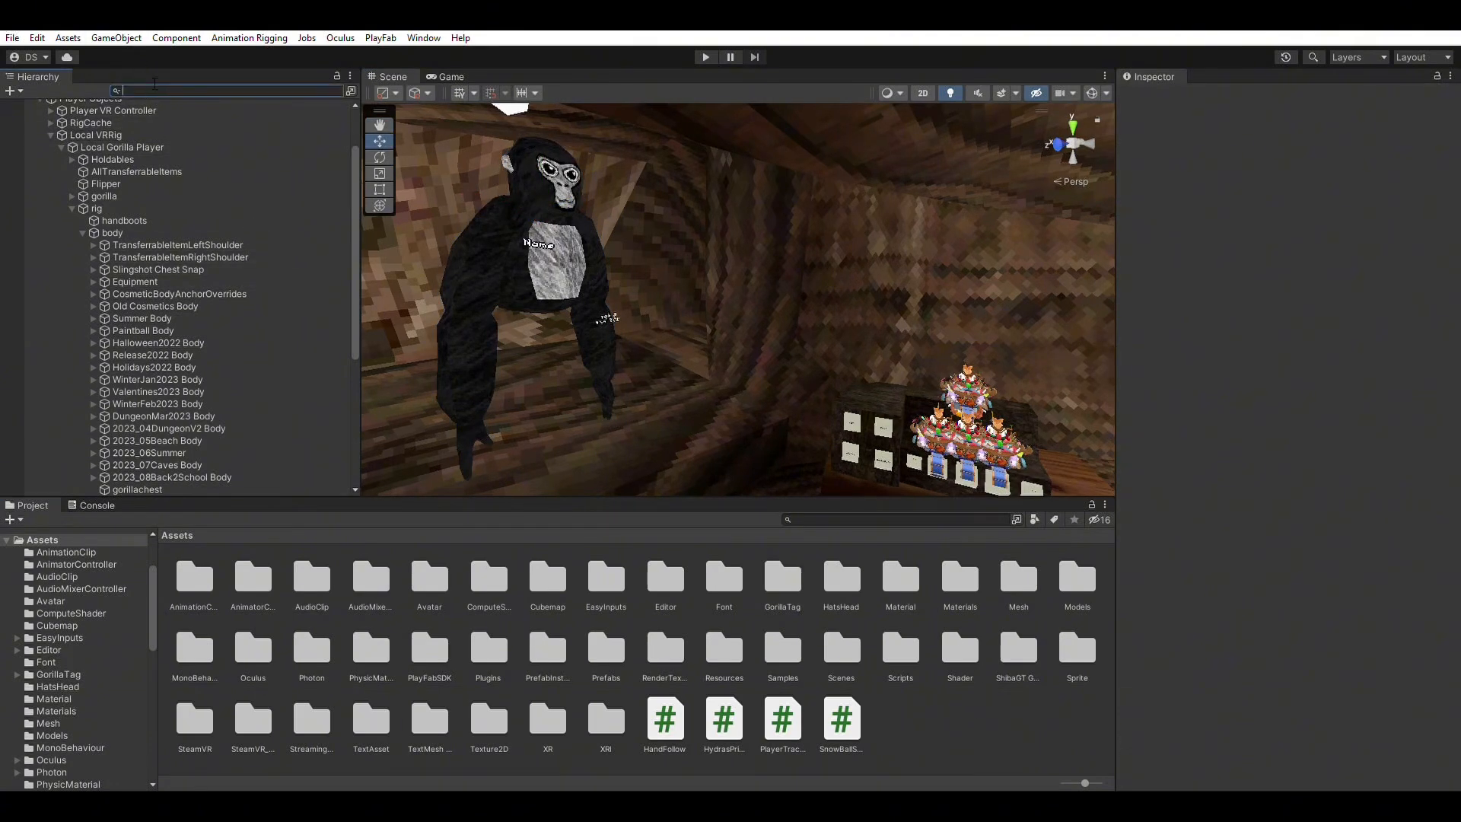
Search the project assets for 'playfabauthentic' and select the PlayFabAuthenticator script.
{"action": "left_click", "coordinate": [834, 519]}
{"action": "left_click", "coordinate": [835, 519]}
{"action": "type", "text": "pla"}
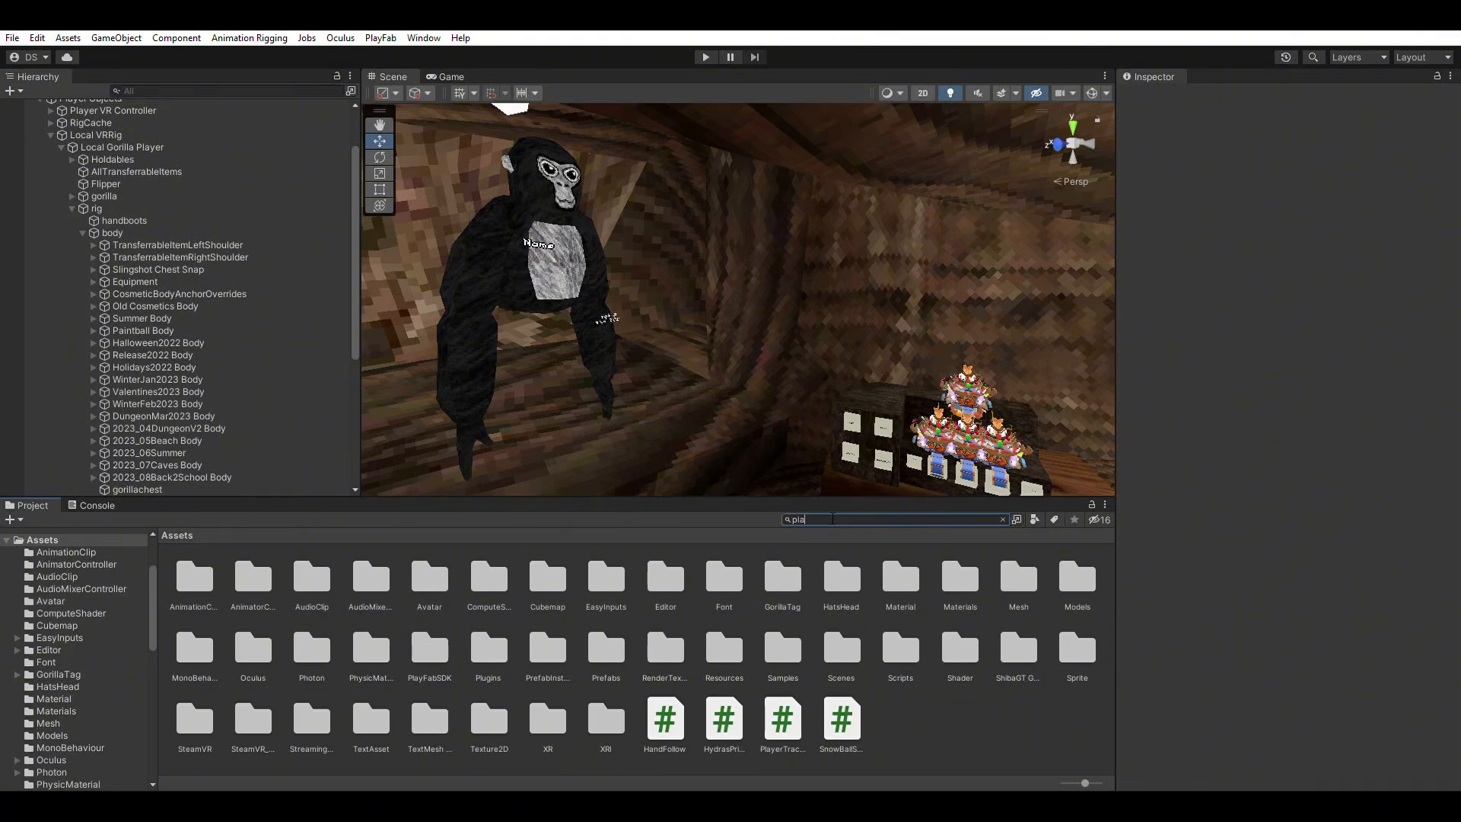
{"action": "type", "text": "yfab"}
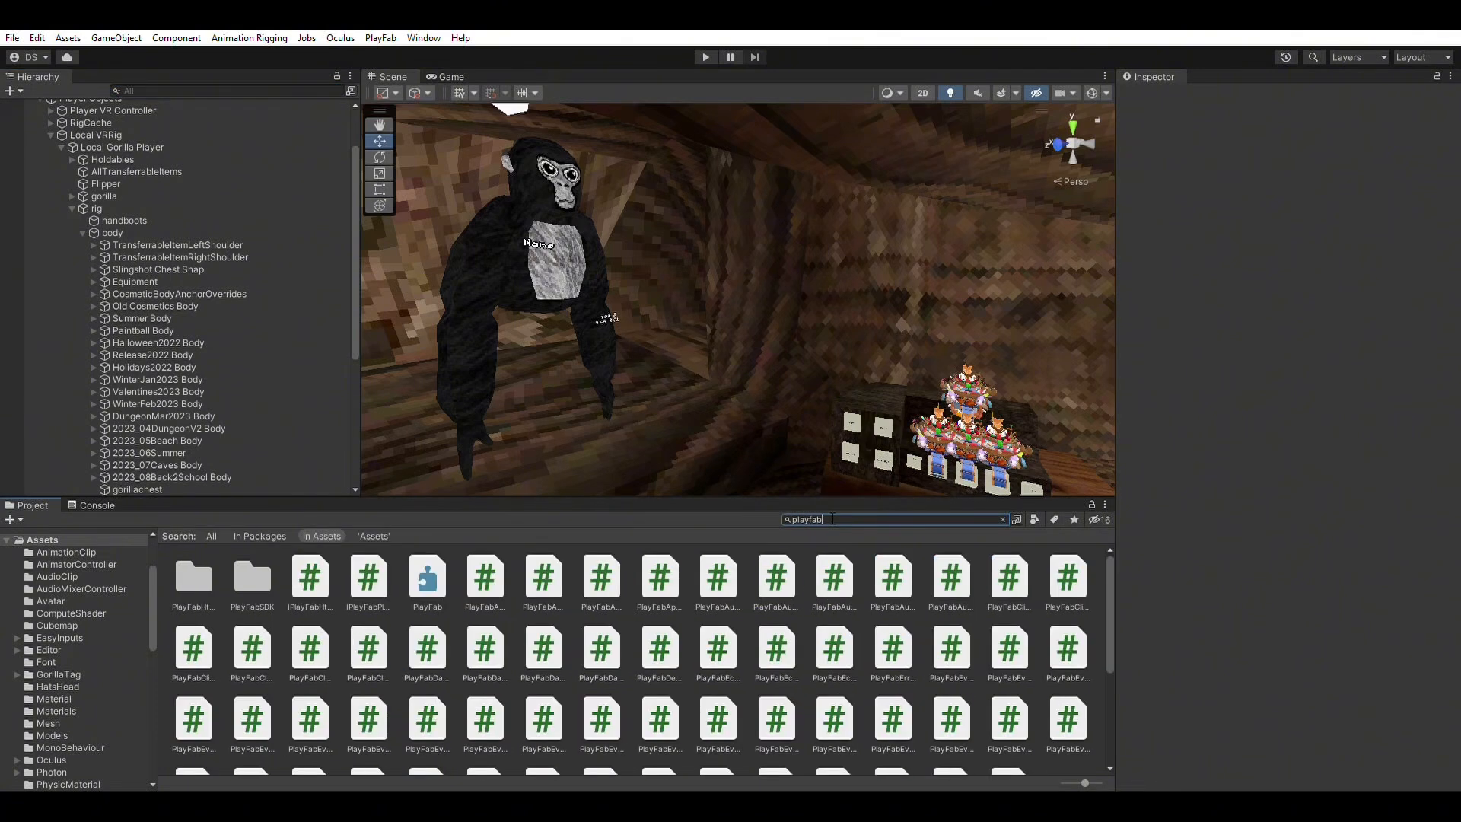
{"action": "type", "text": "au"}
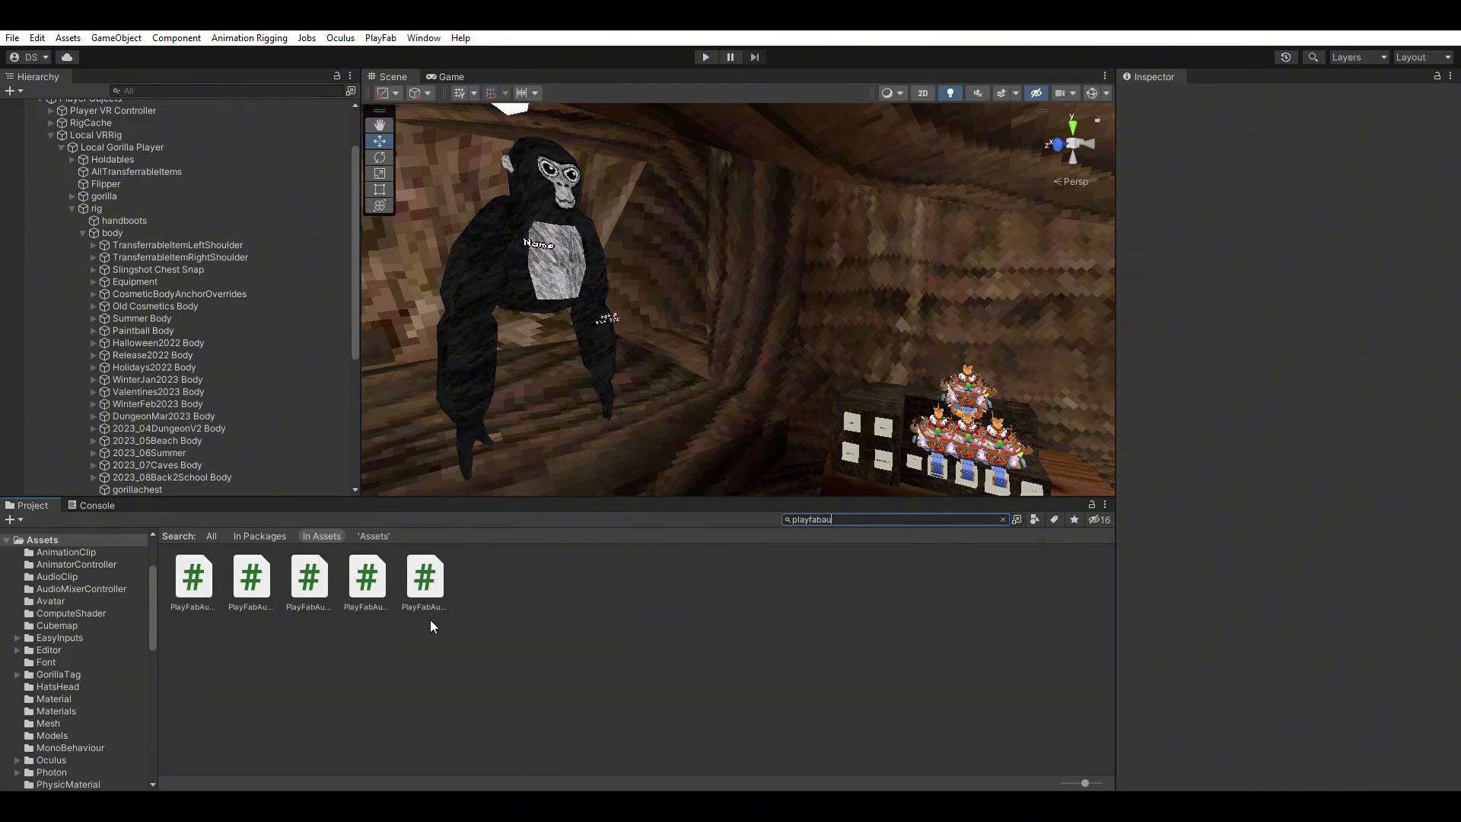
{"action": "left_click", "coordinate": [196, 573]}
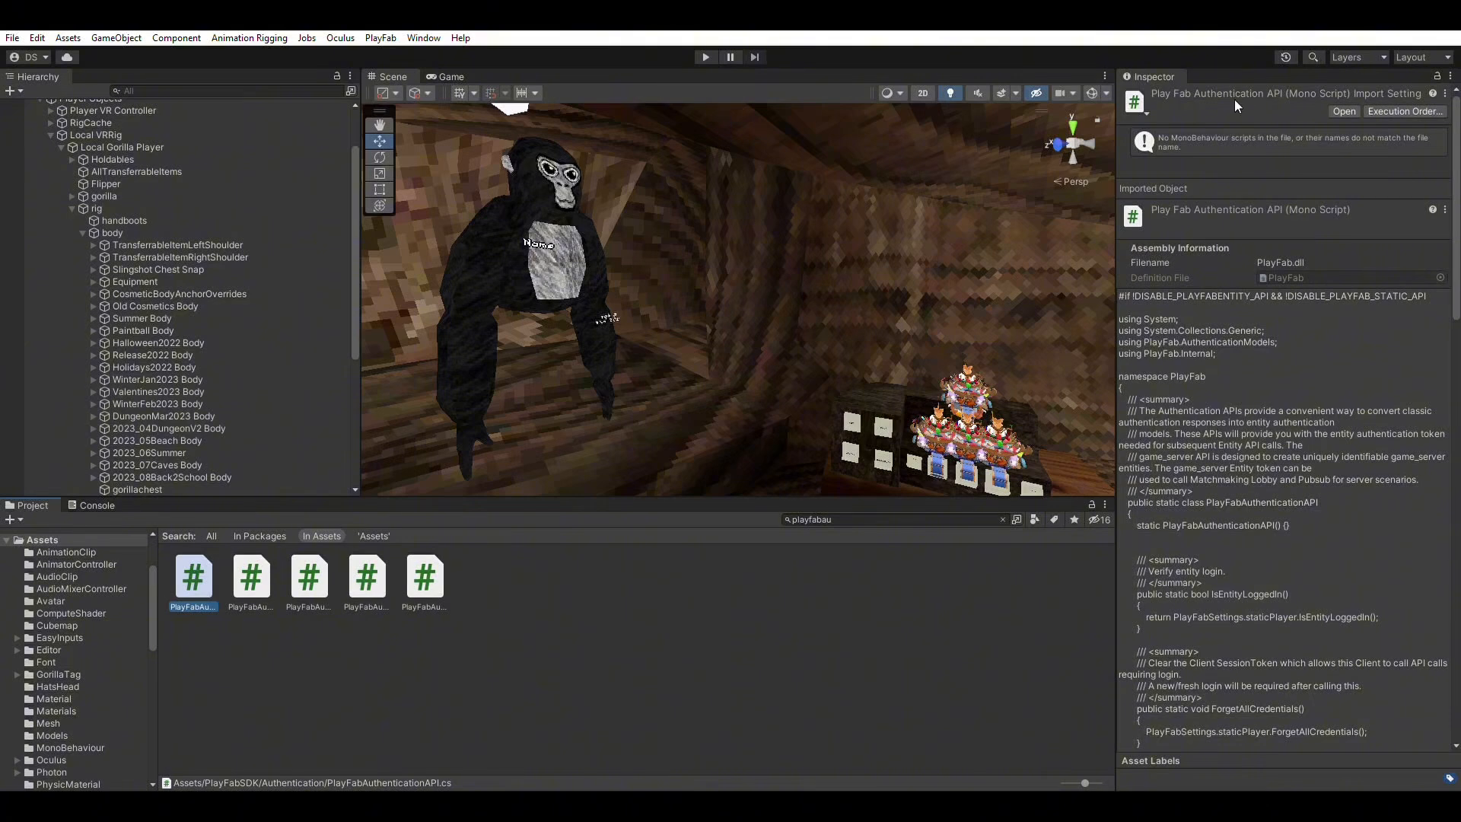
{"action": "left_click", "coordinate": [868, 518]}
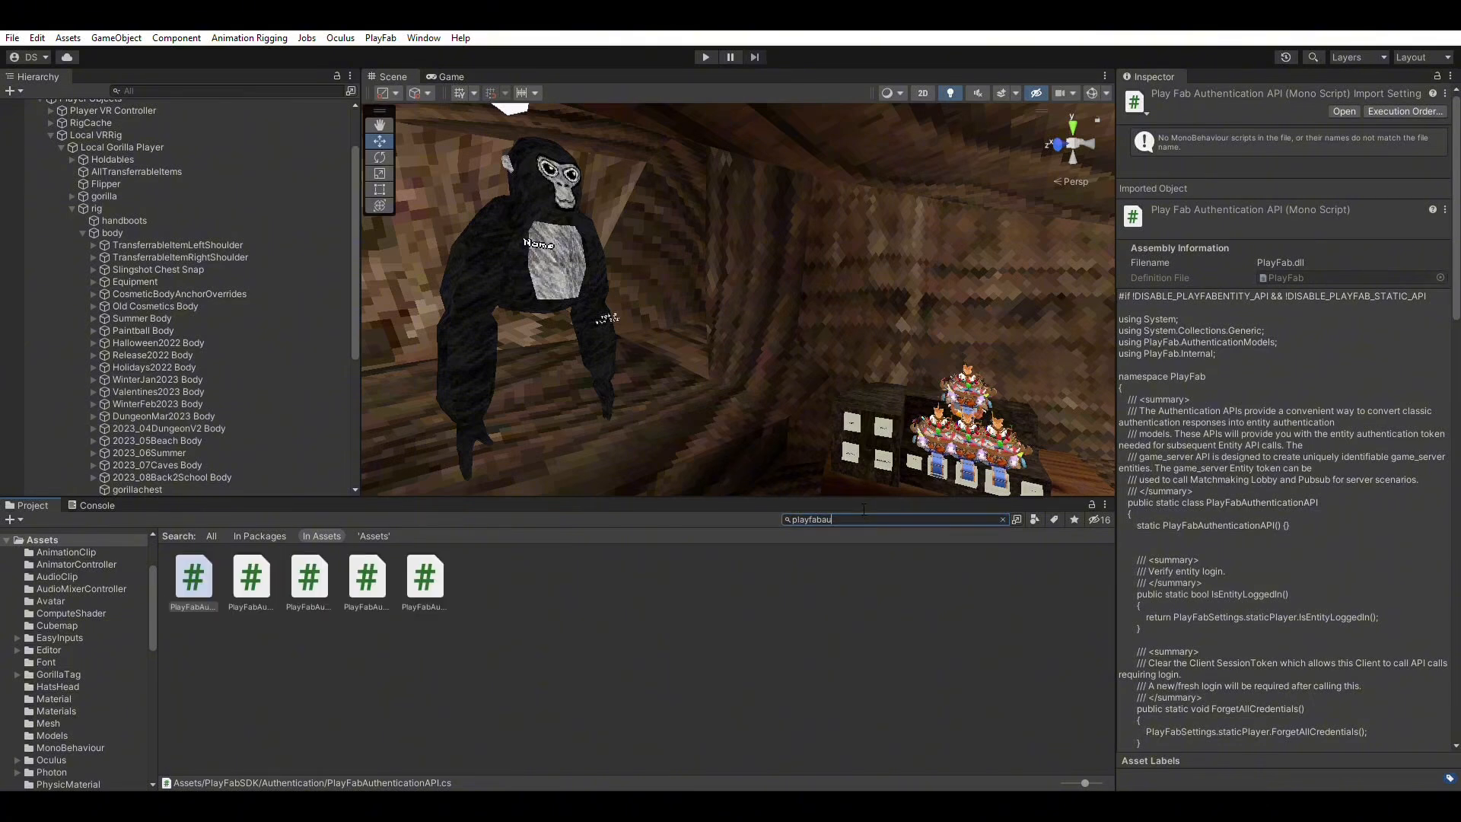
{"action": "type", "text": "thentic"}
{"action": "left_click", "coordinate": [424, 584]}
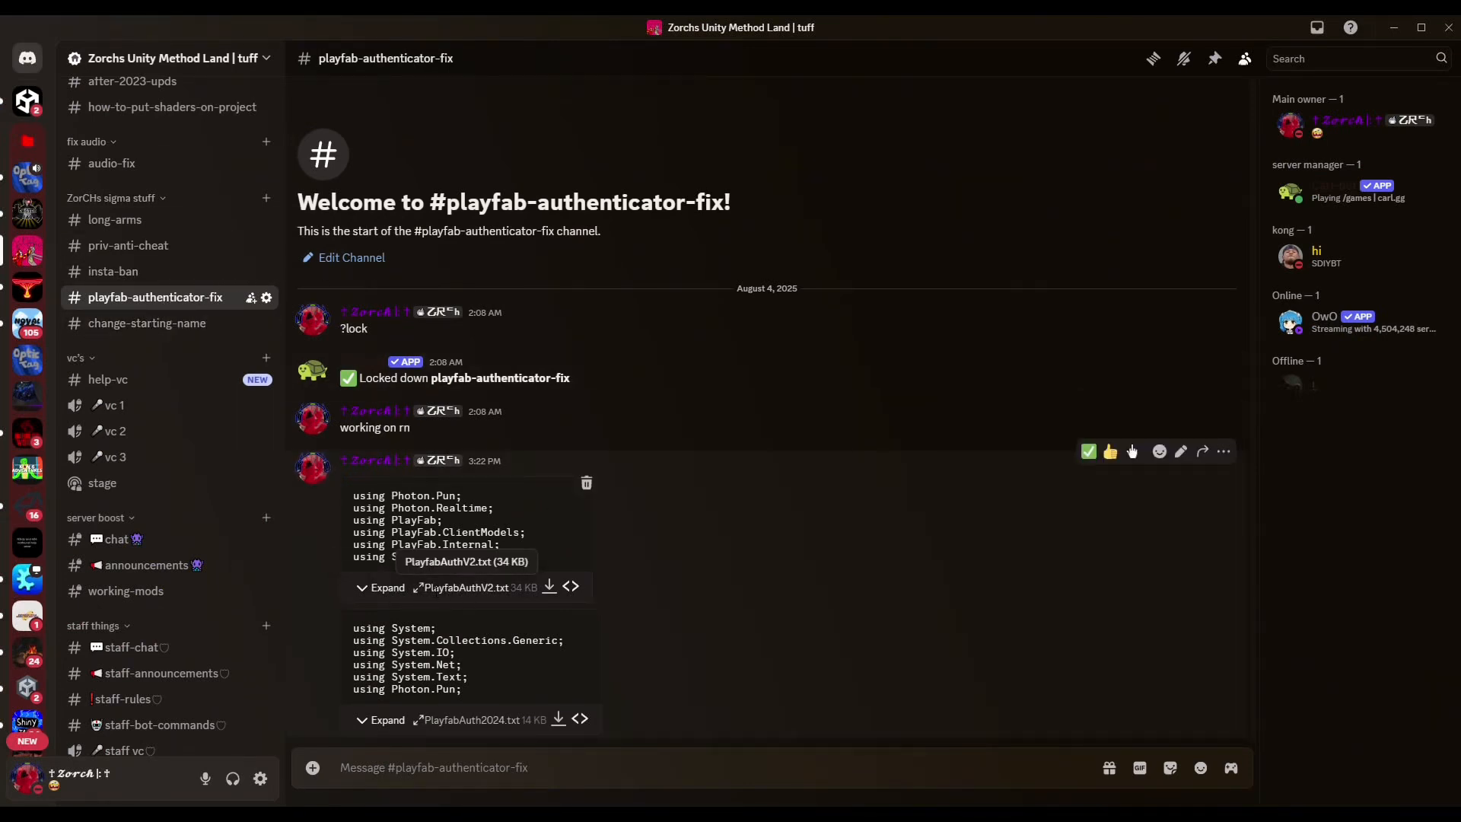
Expand the full PlayfabAuthV2.txt code in #playfab-authenticator-fix and scroll through it.
{"action": "left_click", "coordinate": [379, 588]}
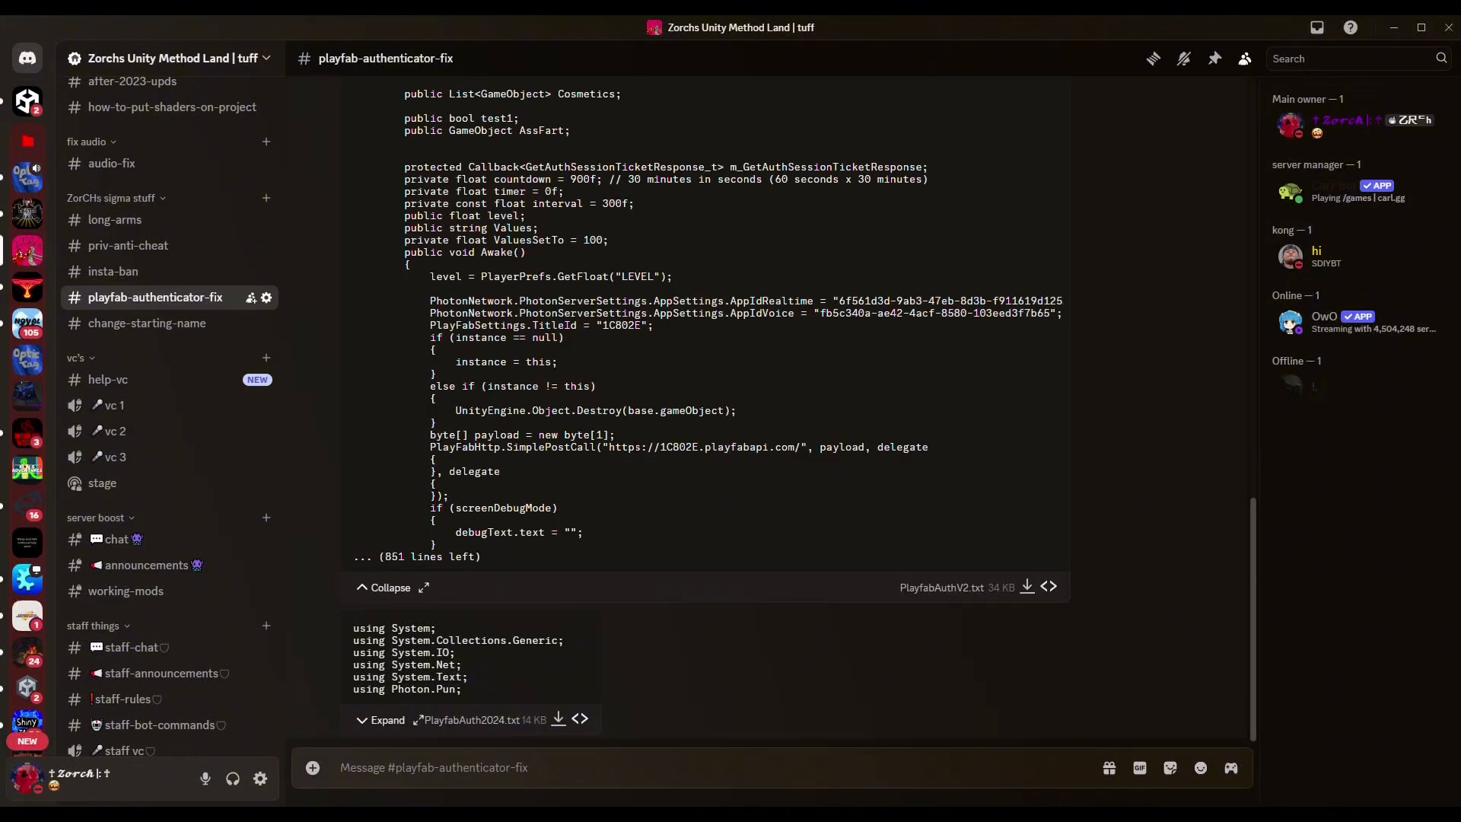
{"action": "scroll", "coordinate": [873, 407], "scroll_direction": "up", "scroll_amount": 5}
{"action": "scroll", "coordinate": [874, 408], "scroll_direction": "up", "scroll_amount": 10}
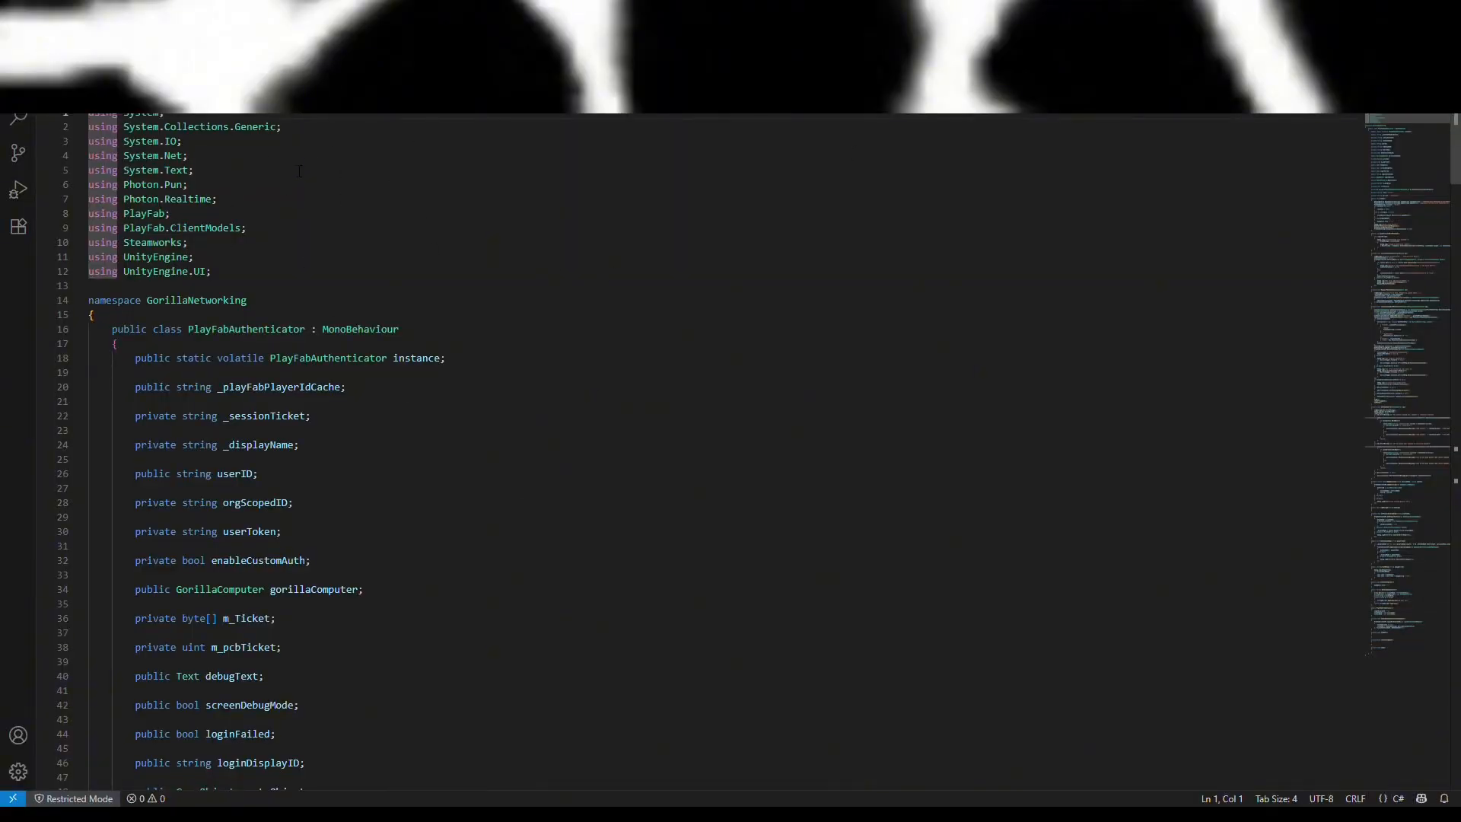
Replace the entire script with the pasted authenticator code and find the Photon settings.
{"action": "key", "text": "ctrl+a"}
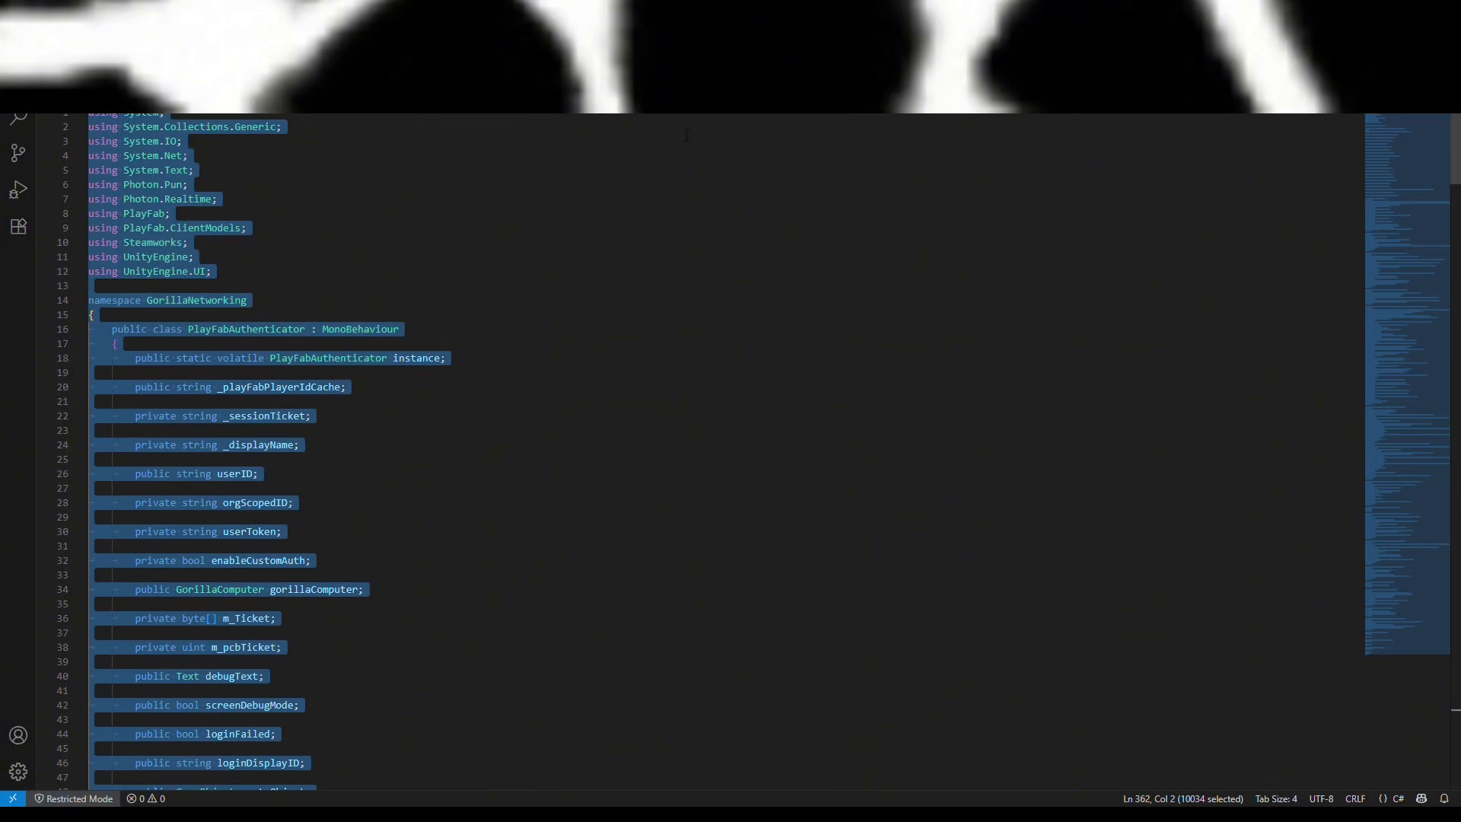
{"action": "key", "text": "ctrl+v"}
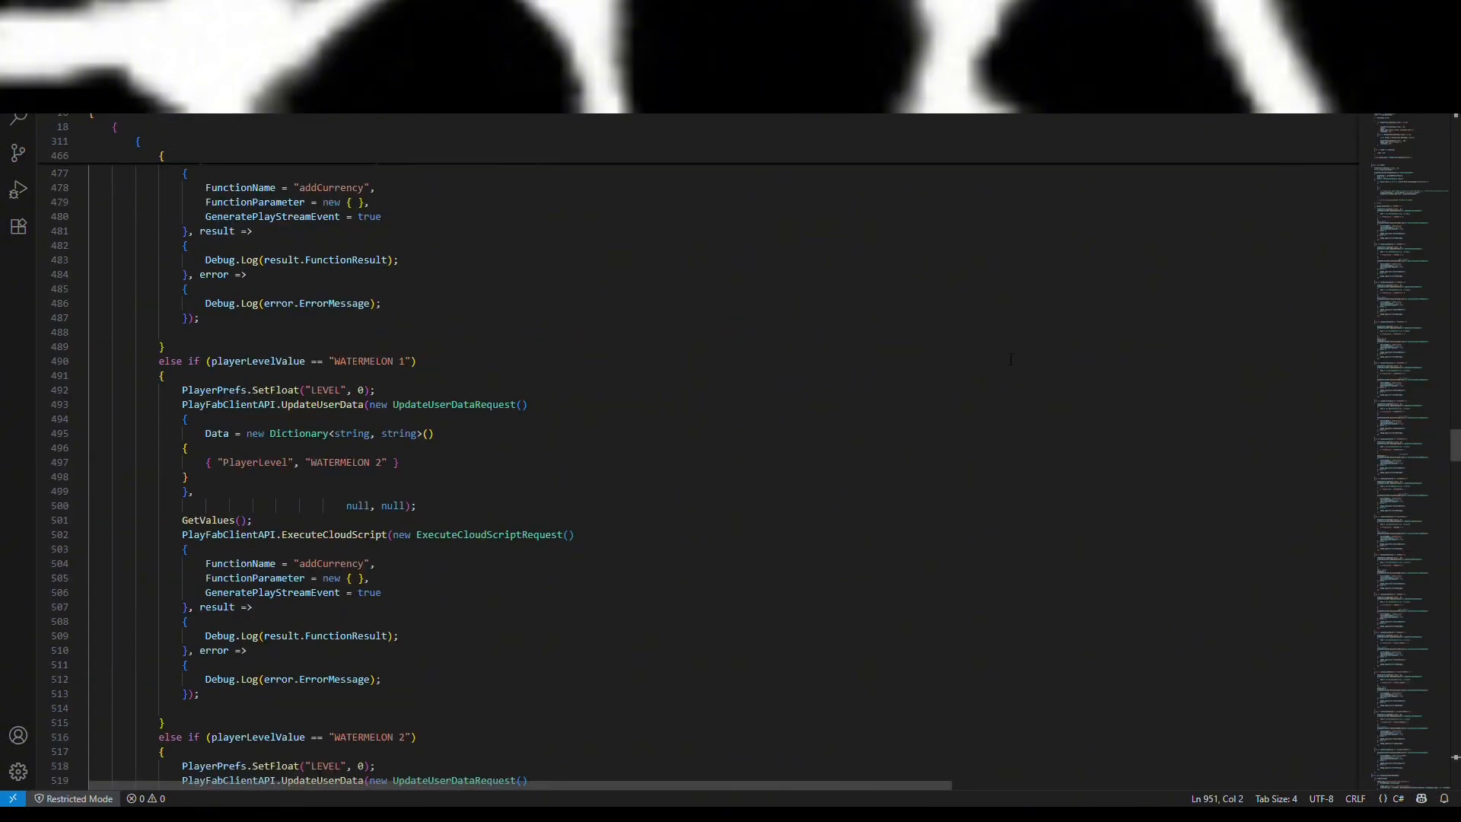
{"action": "key", "text": "ctrl+f"}
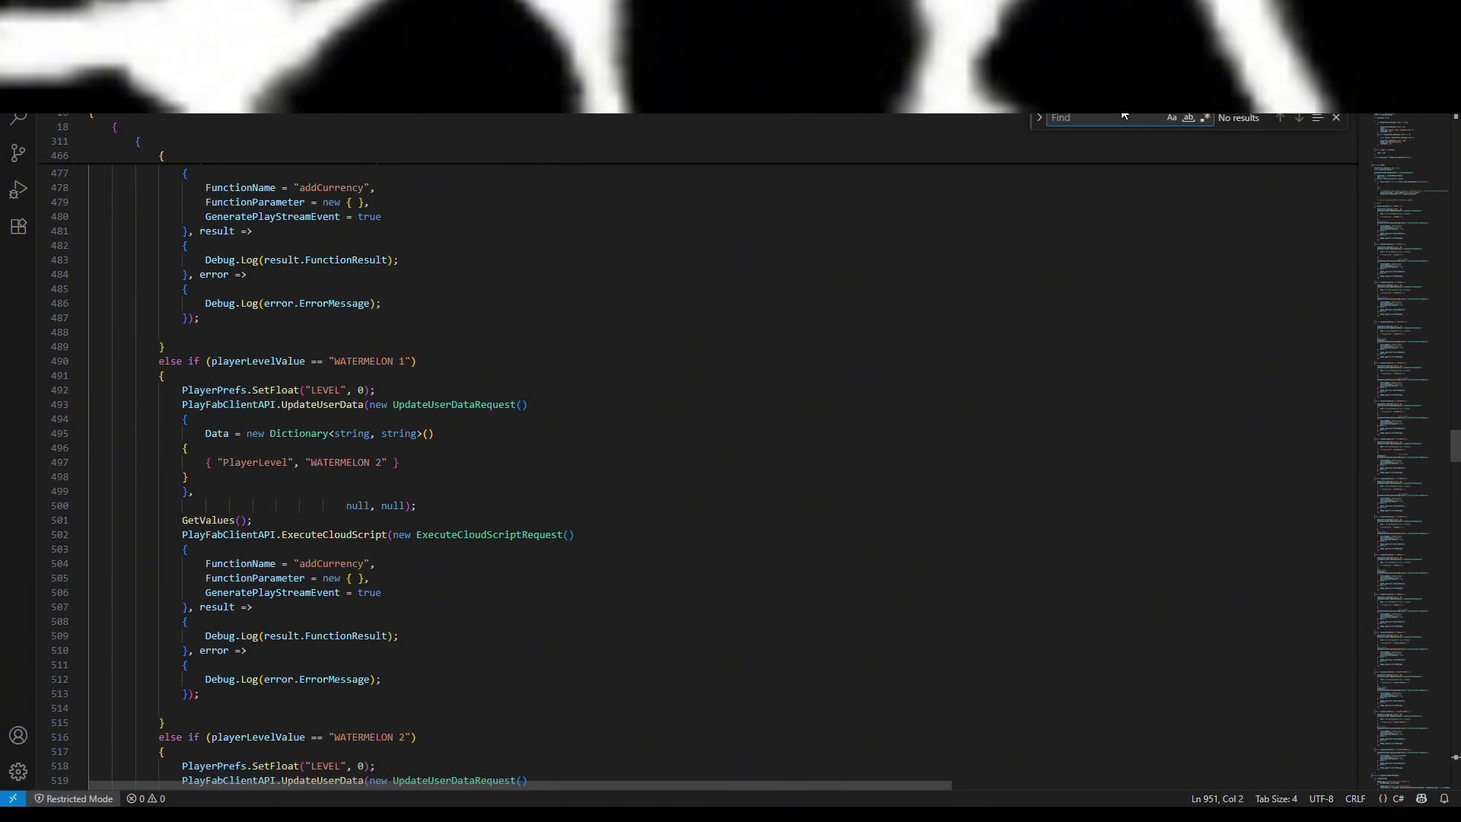
{"action": "type", "text": "photo"}
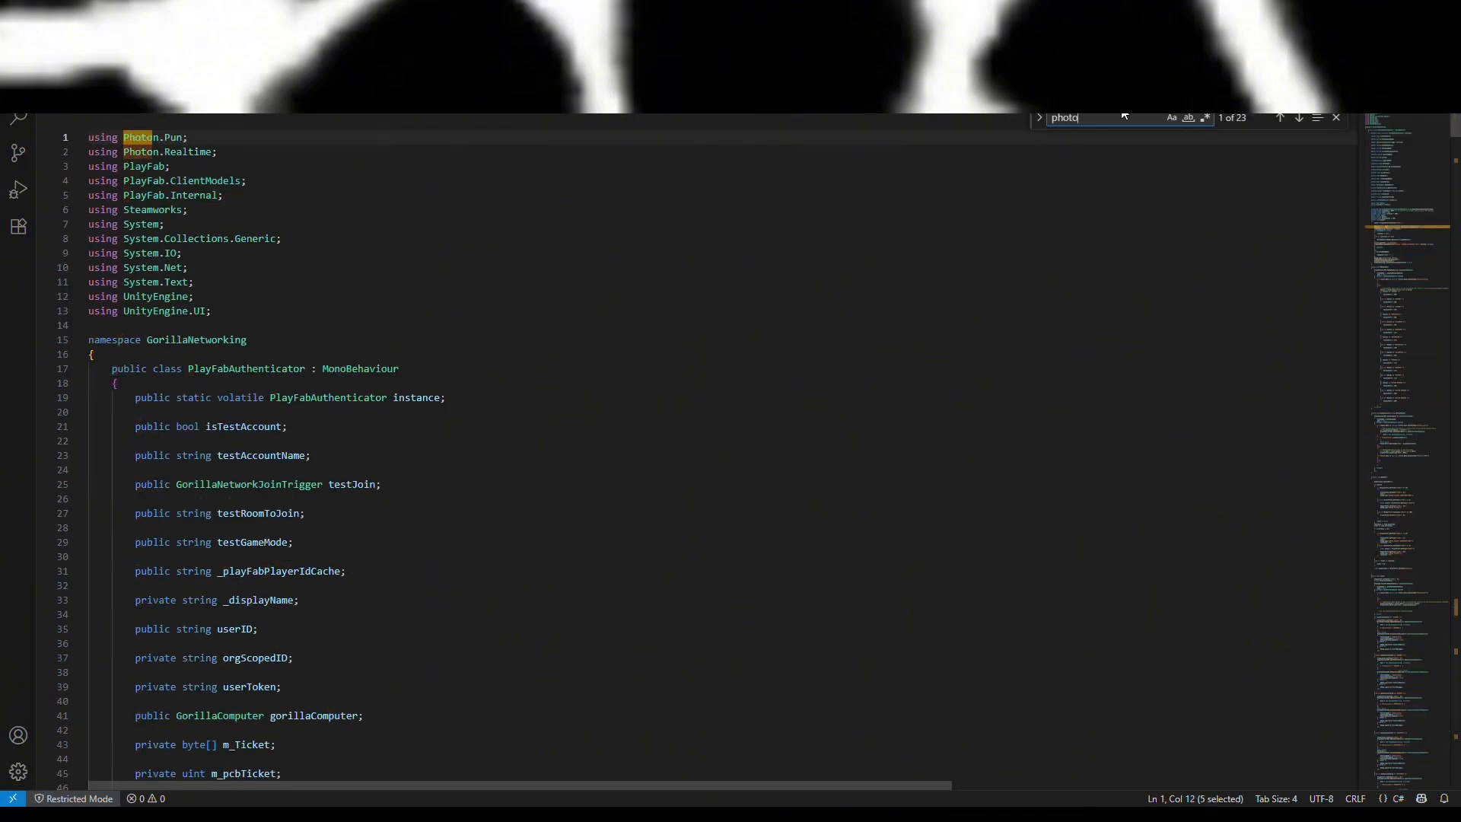
{"action": "key", "text": "Return"}
{"action": "key", "text": "Return"}
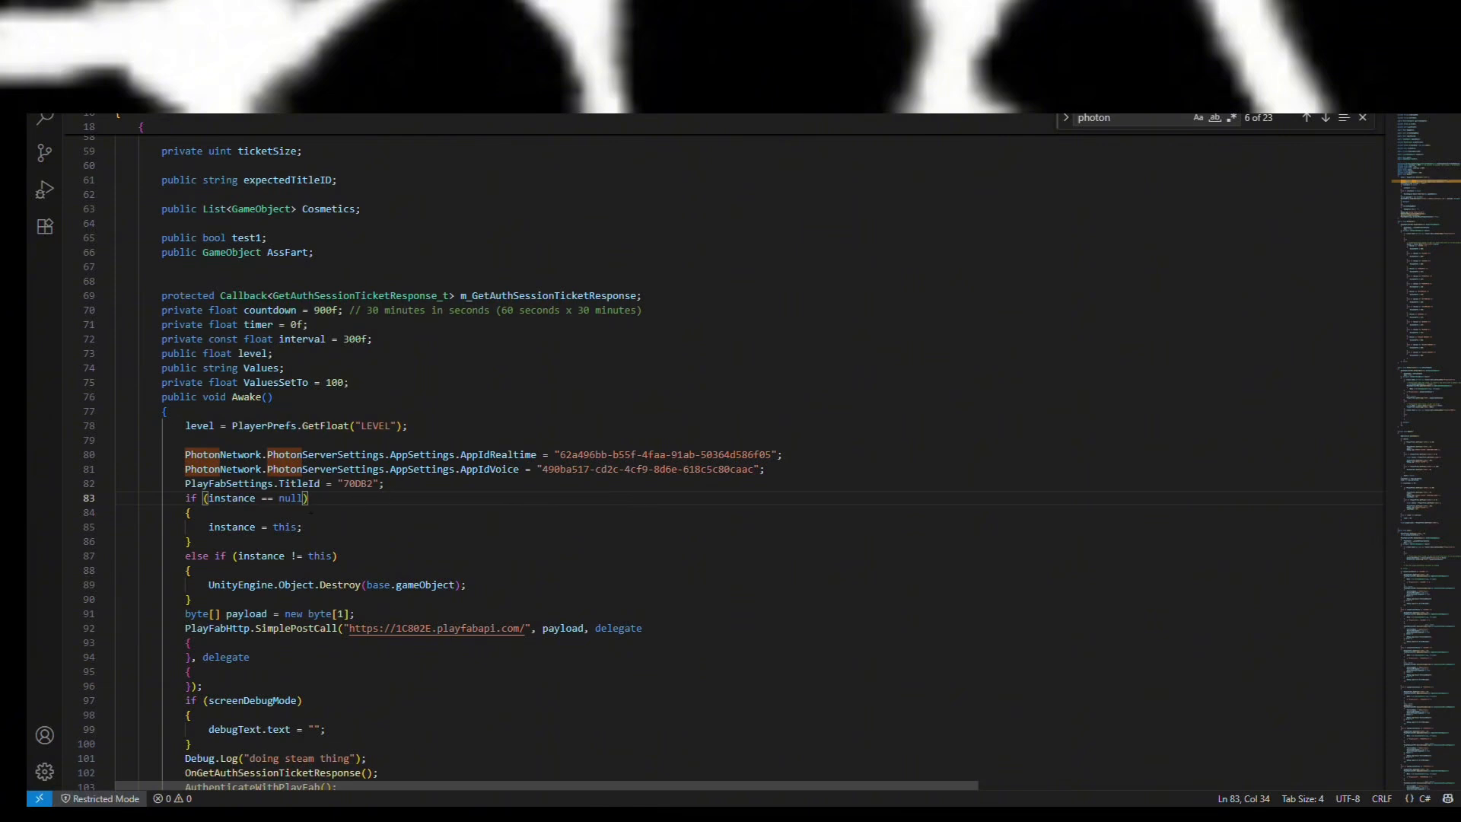
Save the updated PlayFabAuthenticator.cs file.
{"action": "scroll", "coordinate": [346, 498], "scroll_direction": "down", "scroll_amount": 6}
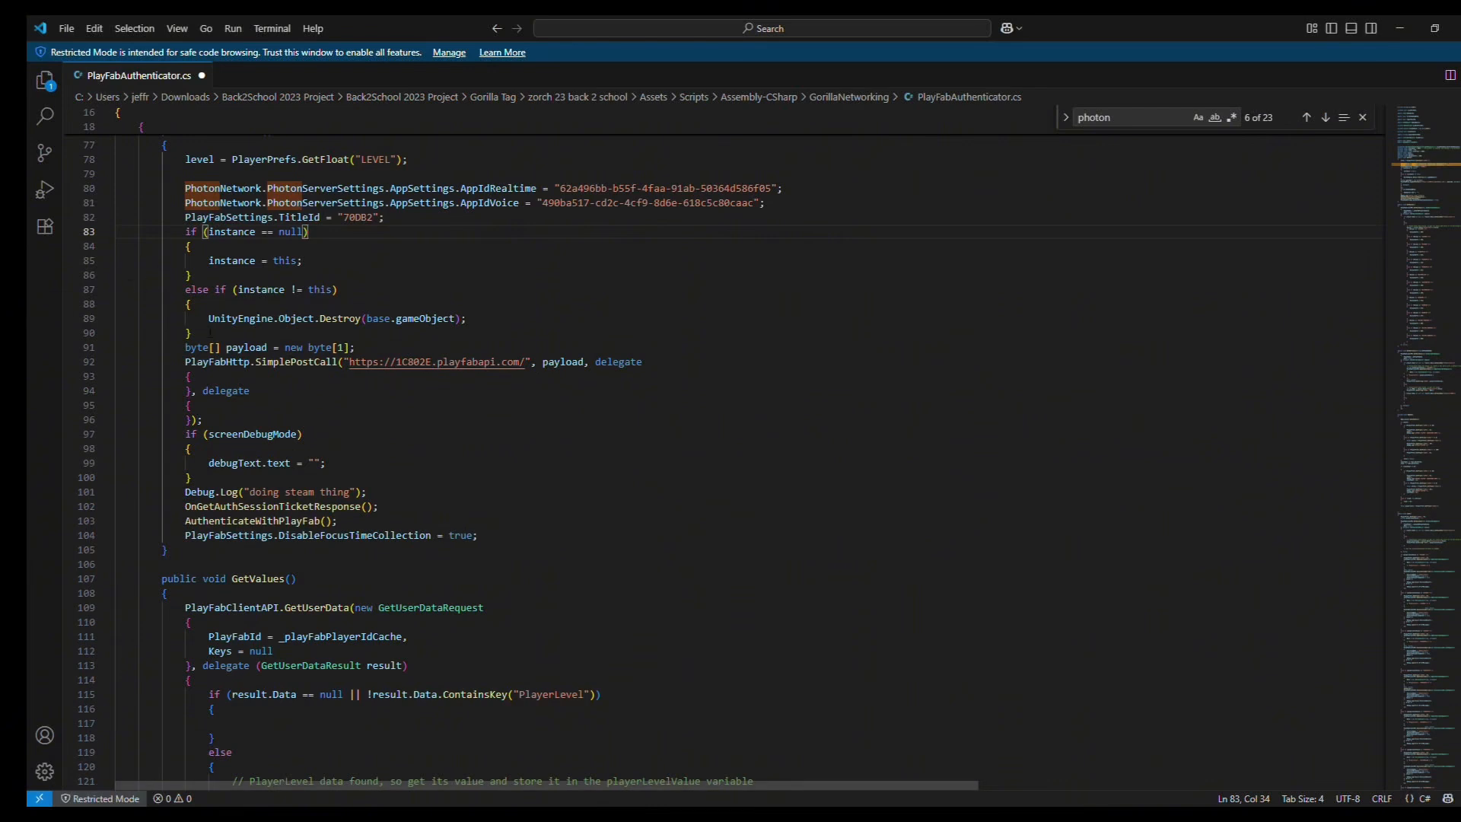
{"action": "left_click", "coordinate": [66, 28]}
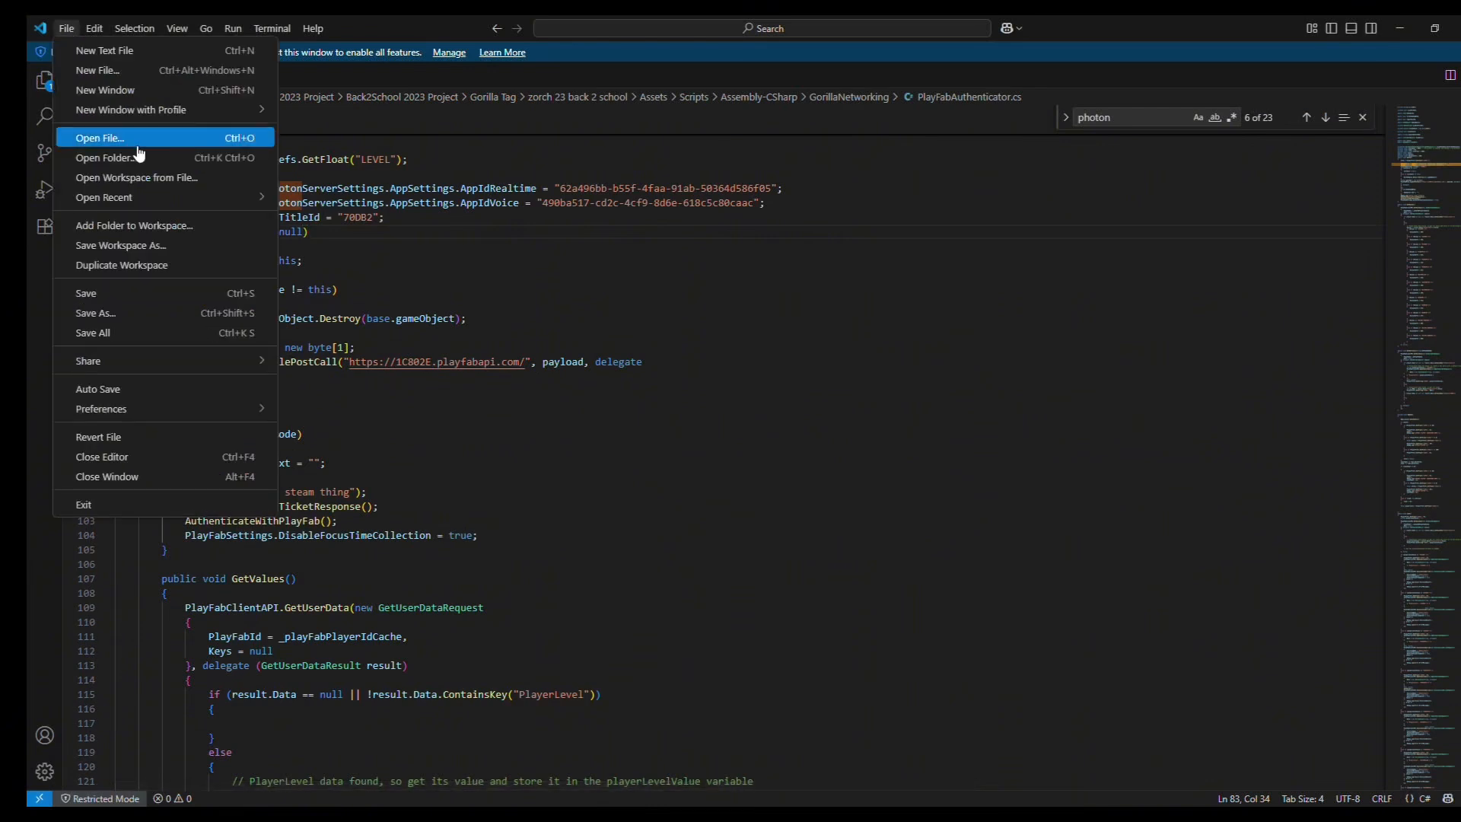
{"action": "left_click", "coordinate": [126, 297]}
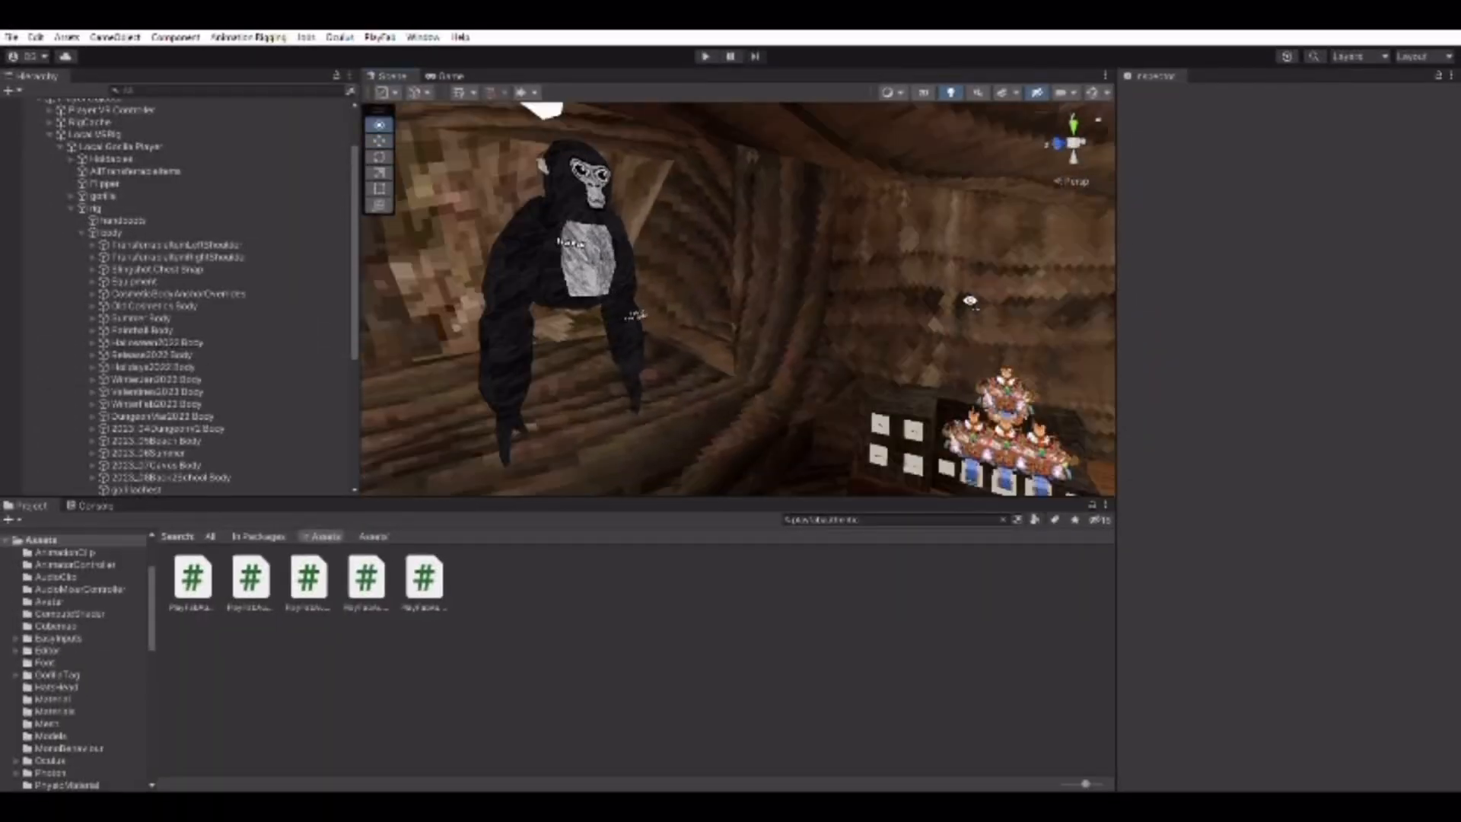
{"action": "right_click_drag", "start_coordinate": [887, 268], "coordinate": [917, 111]}
{"action": "right_click_drag", "start_coordinate": [613, 275], "coordinate": [539, 299]}
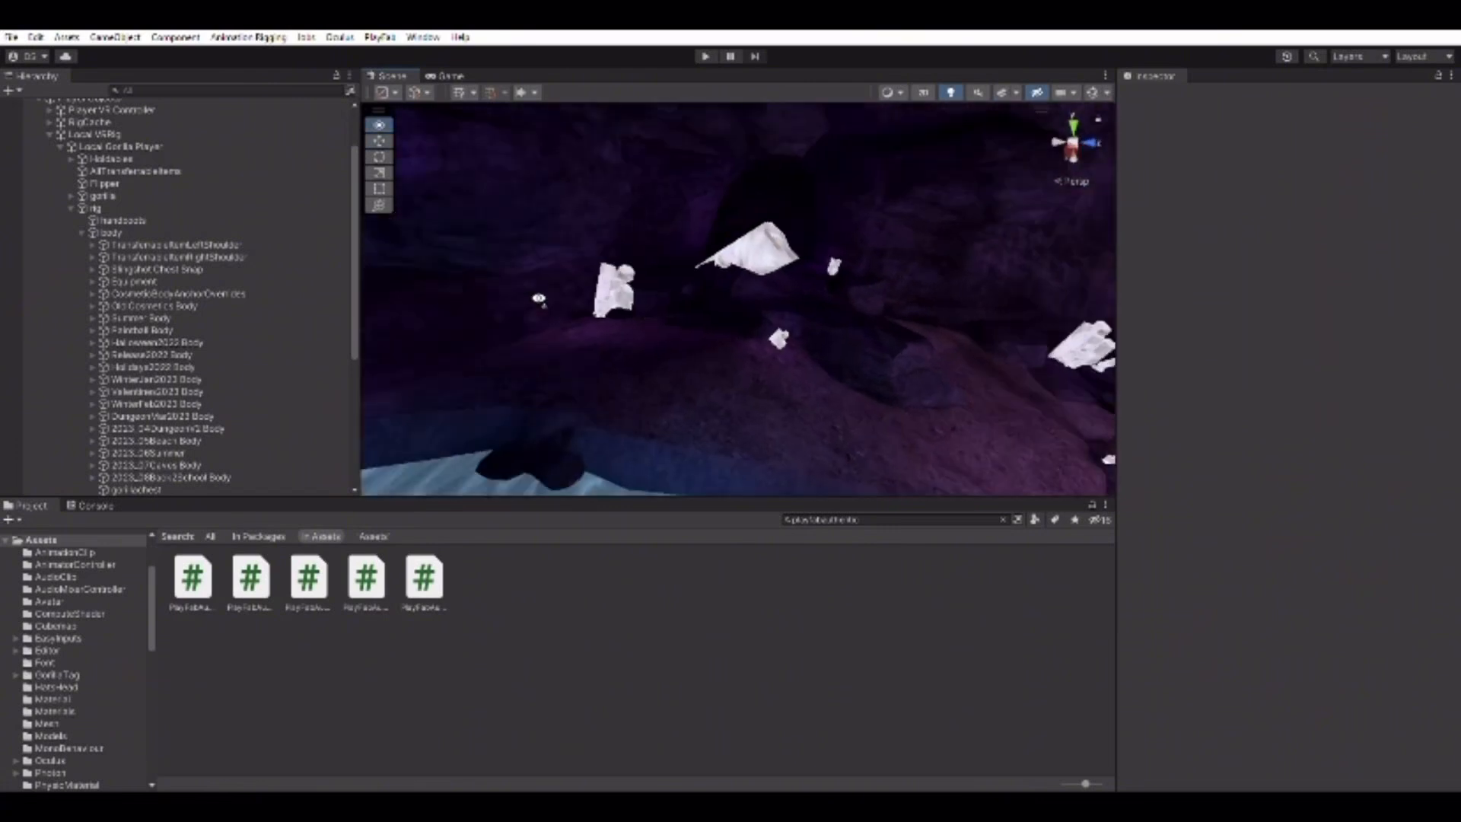
{"action": "right_click_drag", "start_coordinate": [596, 246], "coordinate": [604, 364]}
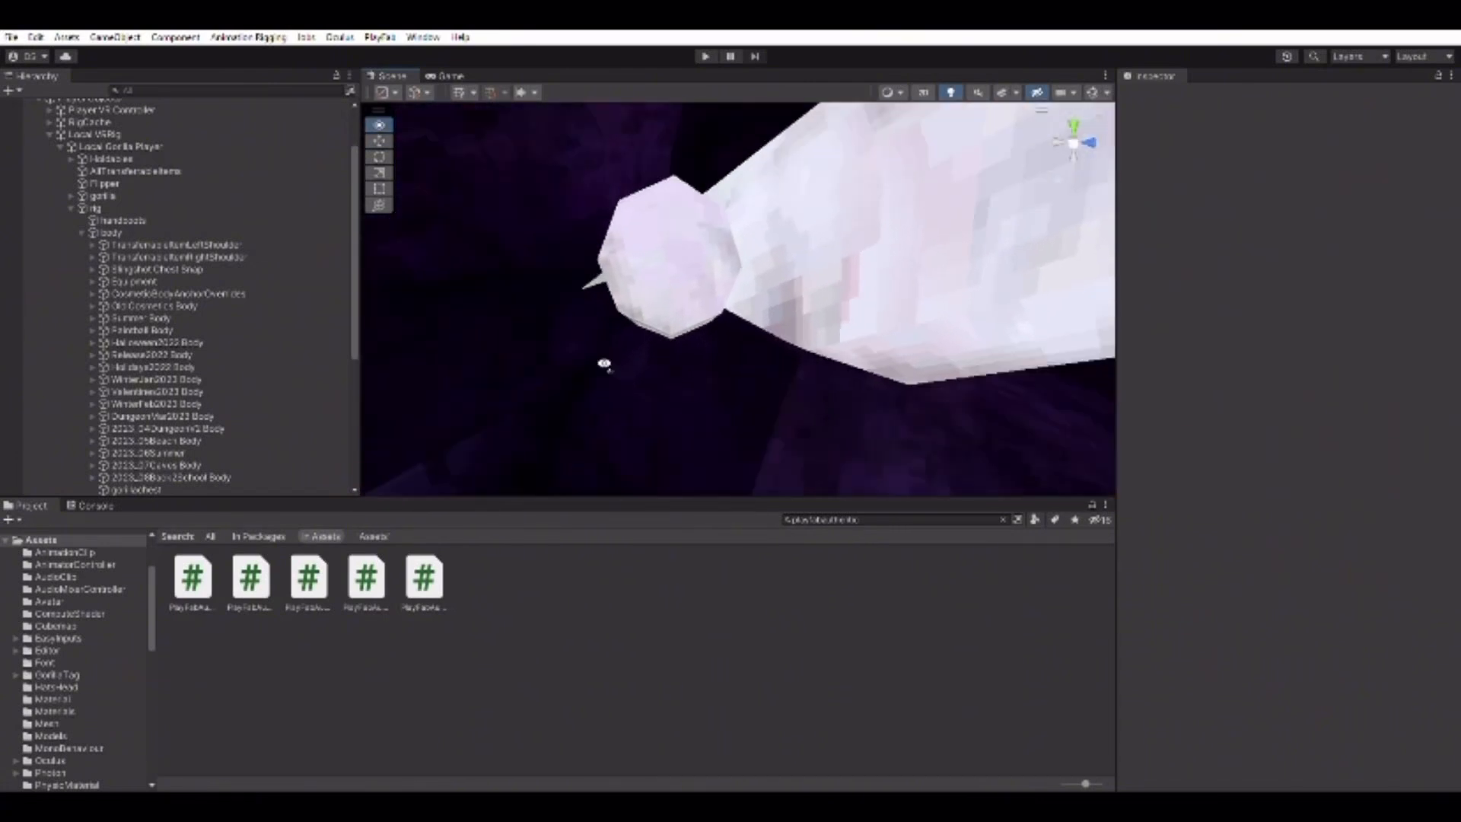
{"action": "right_click_drag", "start_coordinate": [687, 340], "coordinate": [685, 213]}
{"action": "right_click_drag", "start_coordinate": [890, 255], "coordinate": [858, 124]}
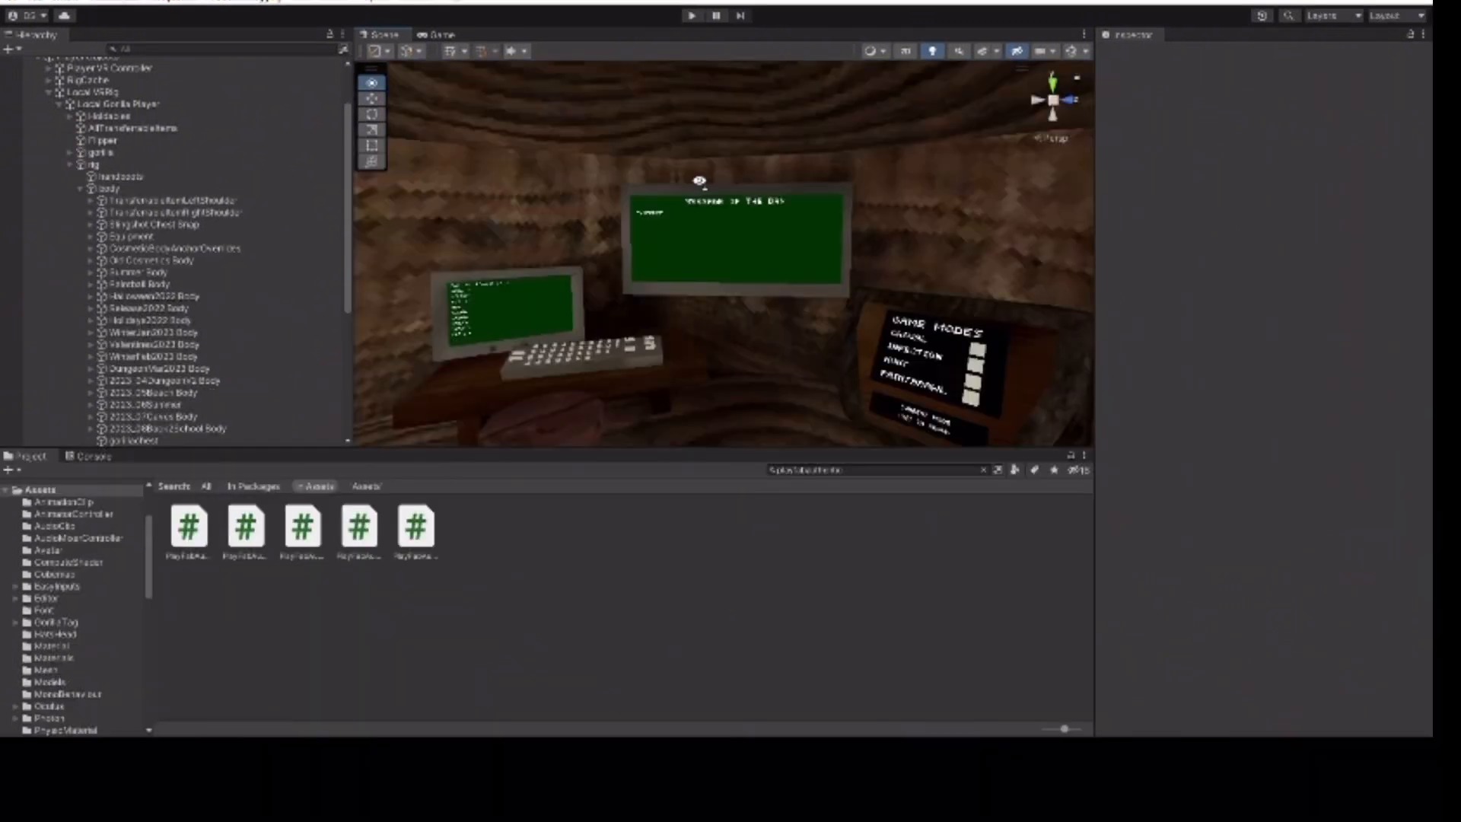
{"action": "right_click_drag", "start_coordinate": [700, 181], "coordinate": [1101, 68]}
{"action": "right_click_drag", "start_coordinate": [963, 101], "coordinate": [1083, 32]}
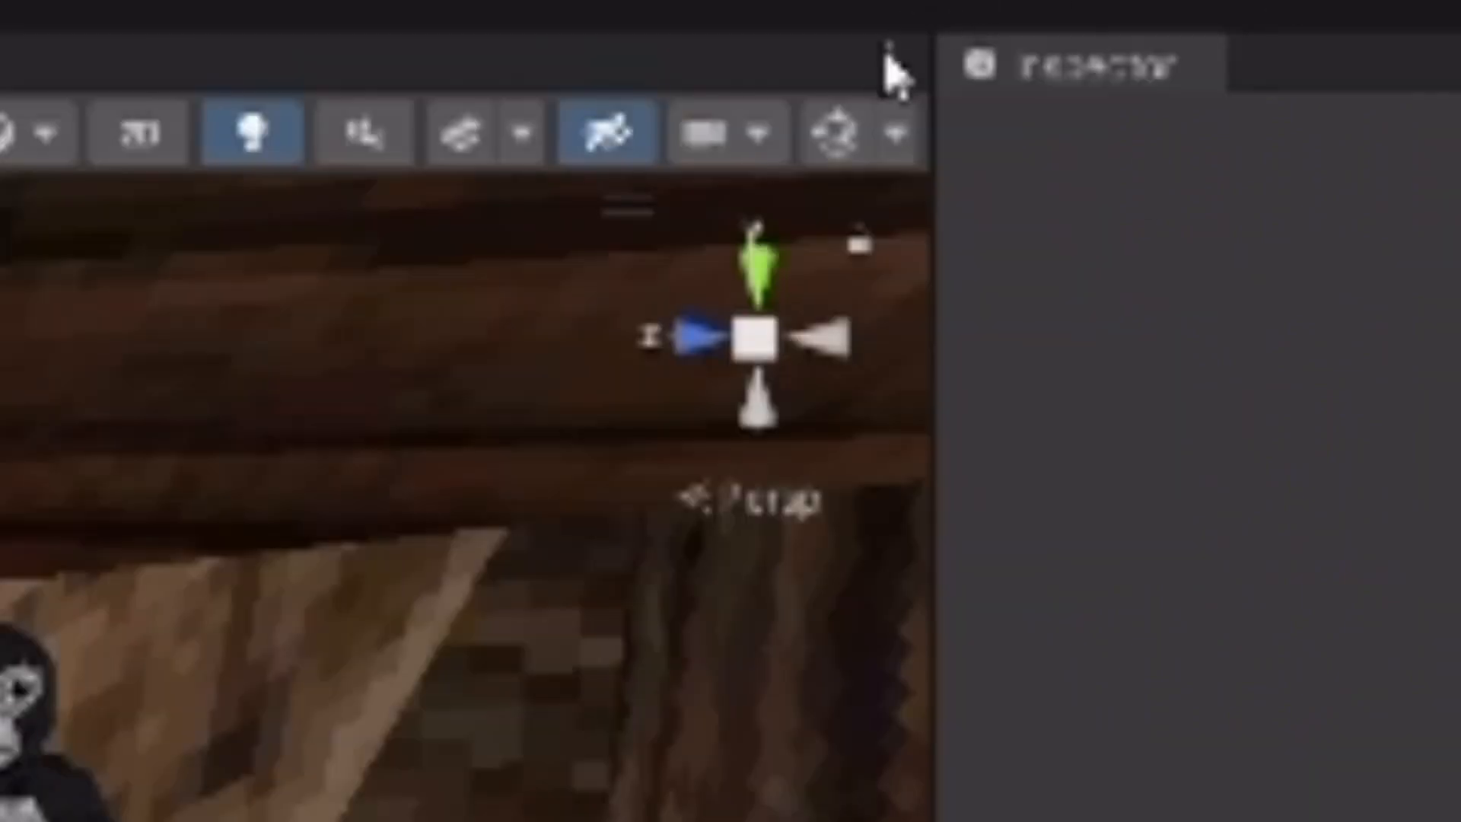
Select the COC Text on the Code of Conduct board and replace its rules with 'asd'.
{"action": "left_click", "coordinate": [856, 114]}
{"action": "right_click_drag", "start_coordinate": [874, 219], "coordinate": [704, 285]}
{"action": "key", "text": "w"}
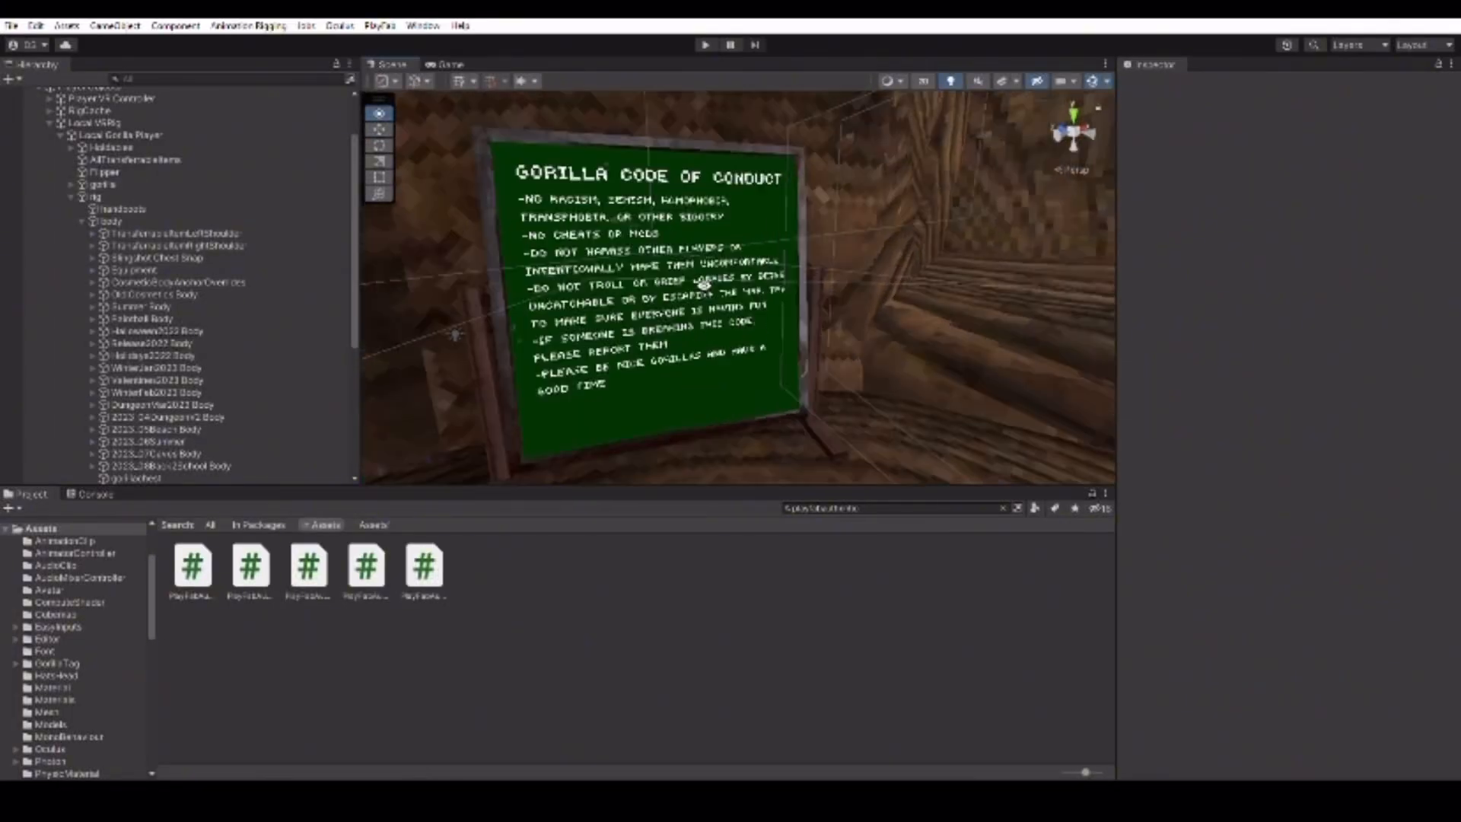
{"action": "left_click", "coordinate": [568, 277]}
{"action": "right_click_drag", "start_coordinate": [774, 253], "coordinate": [712, 247]}
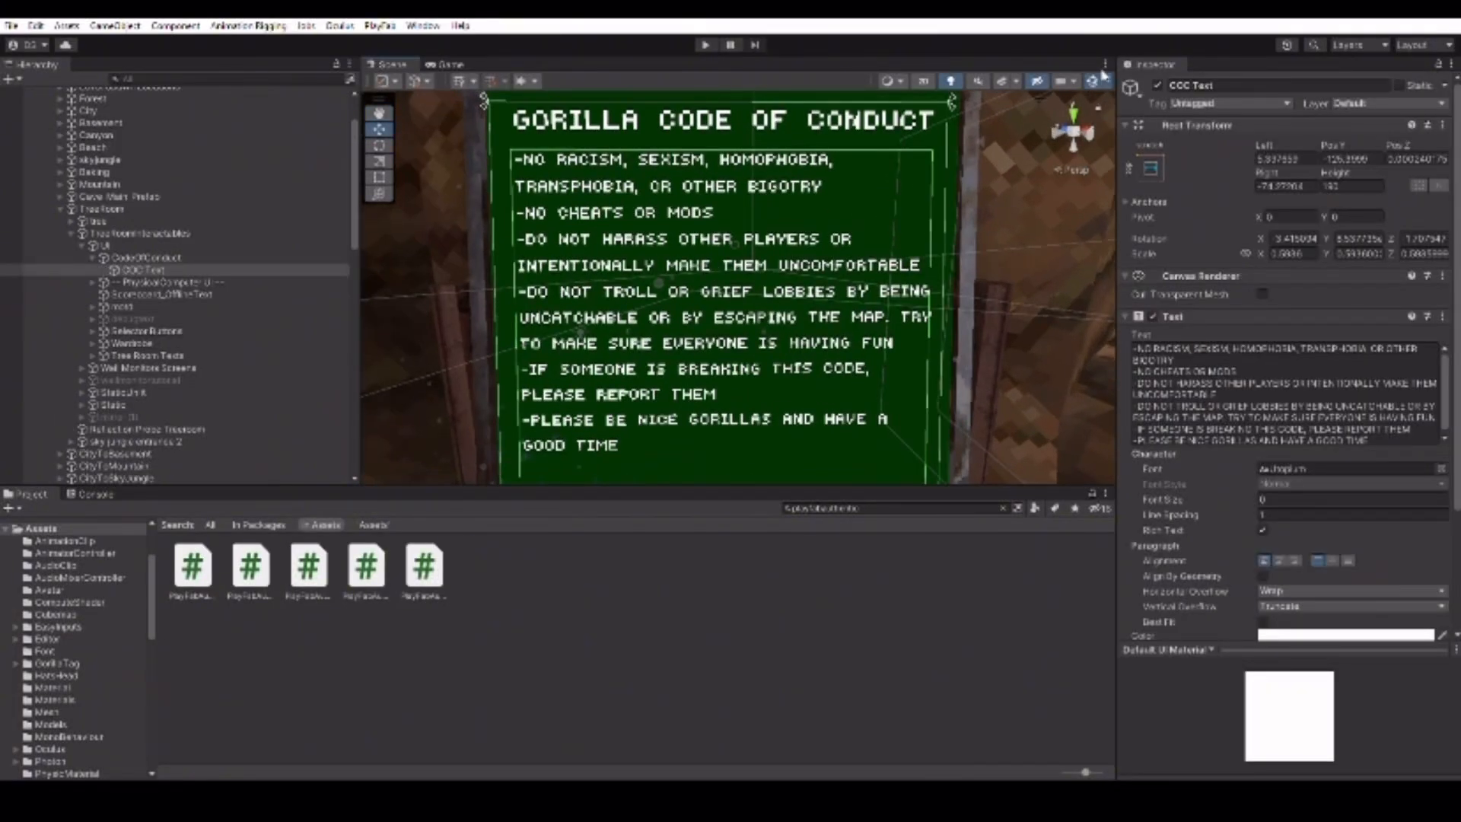
{"action": "right_click_drag", "start_coordinate": [688, 213], "coordinate": [539, 210]}
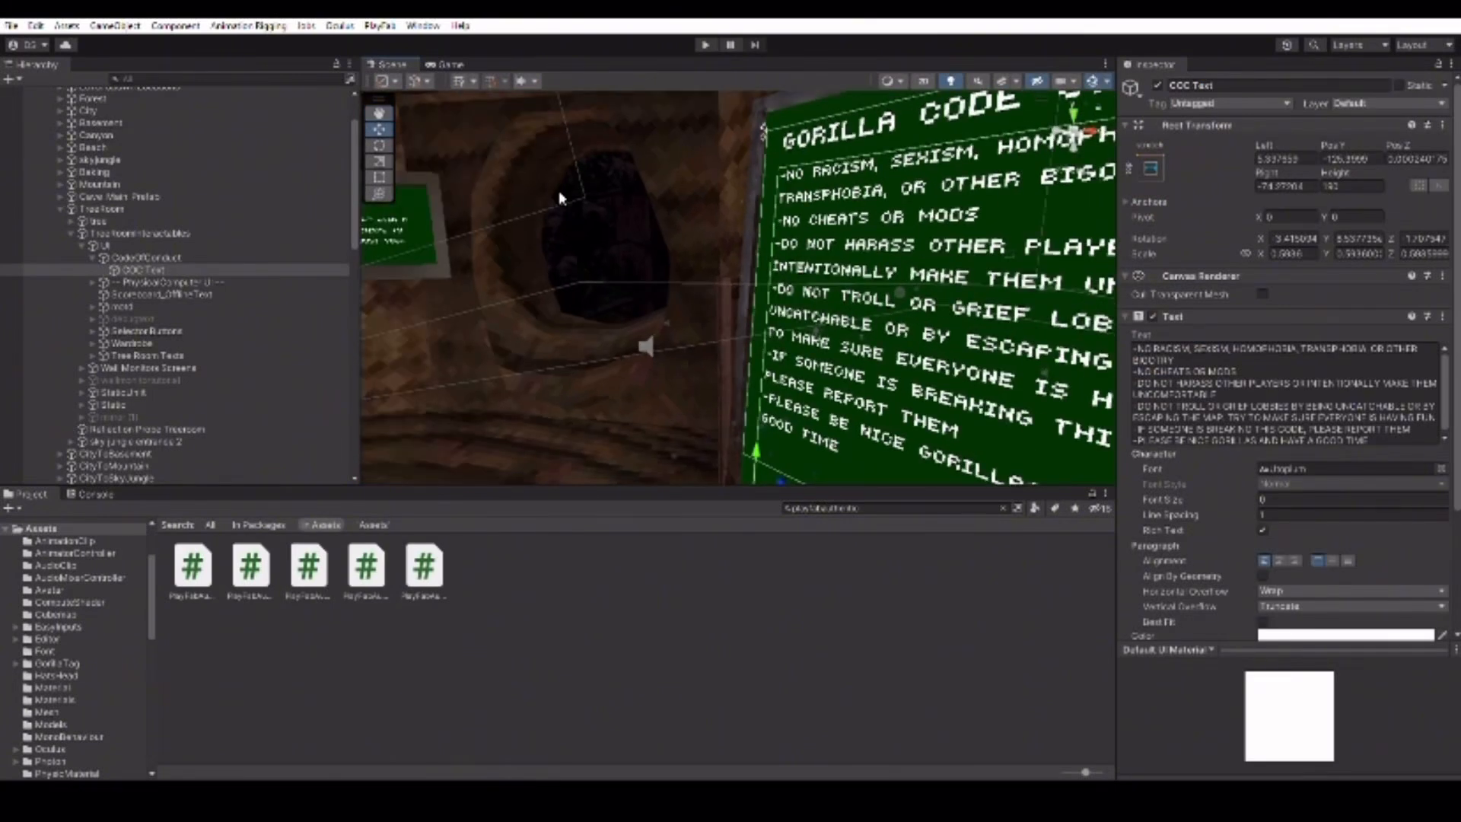
{"action": "left_click", "coordinate": [1223, 353]}
{"action": "key", "text": "ctrl+a"}
{"action": "type", "text": "asd"}
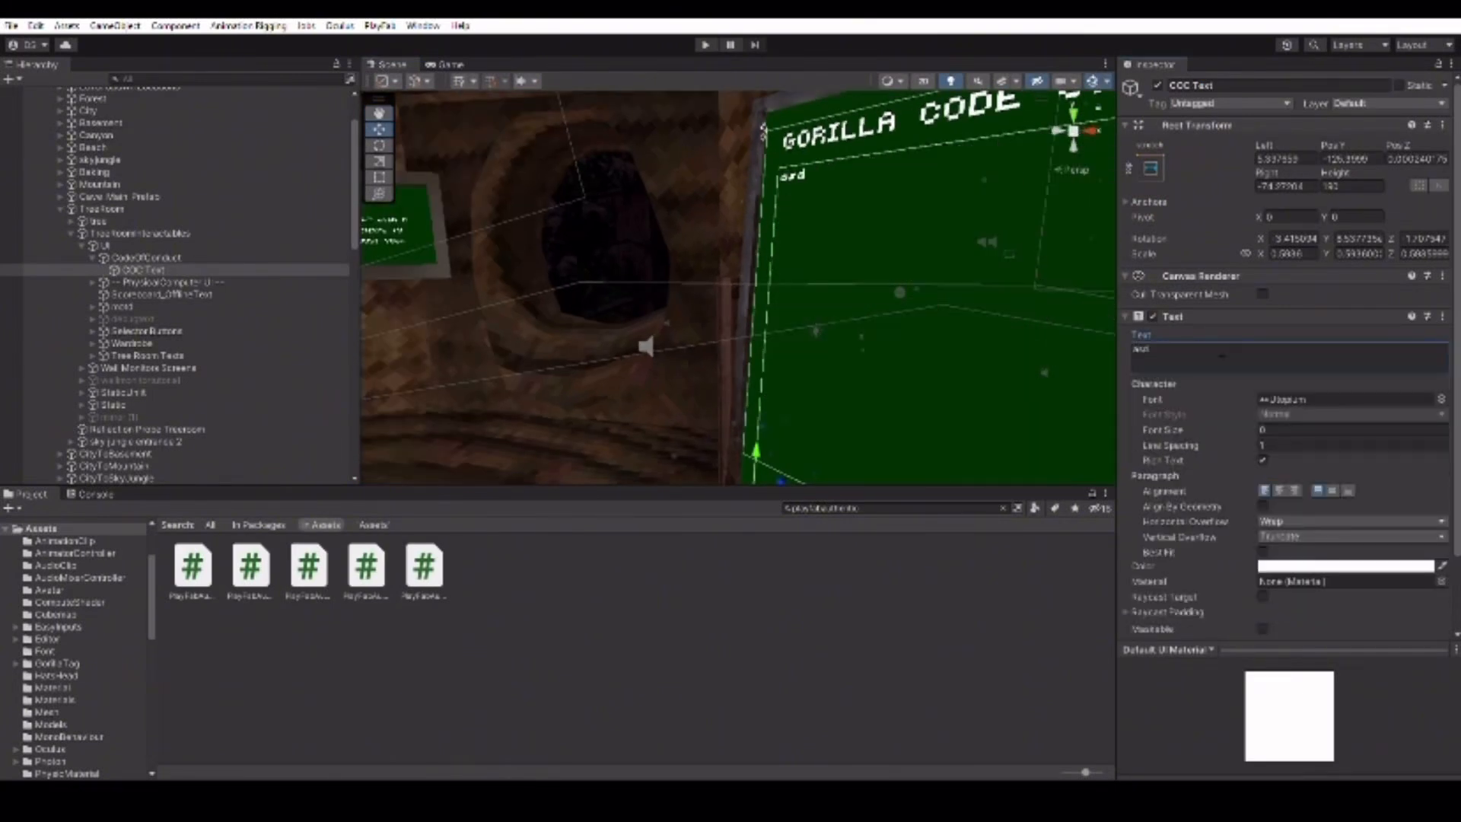
Reselect the COC Text board, then deselect it and swing the view around the room.
{"action": "left_click", "coordinate": [958, 620]}
{"action": "right_click_drag", "start_coordinate": [723, 287], "coordinate": [799, 213]}
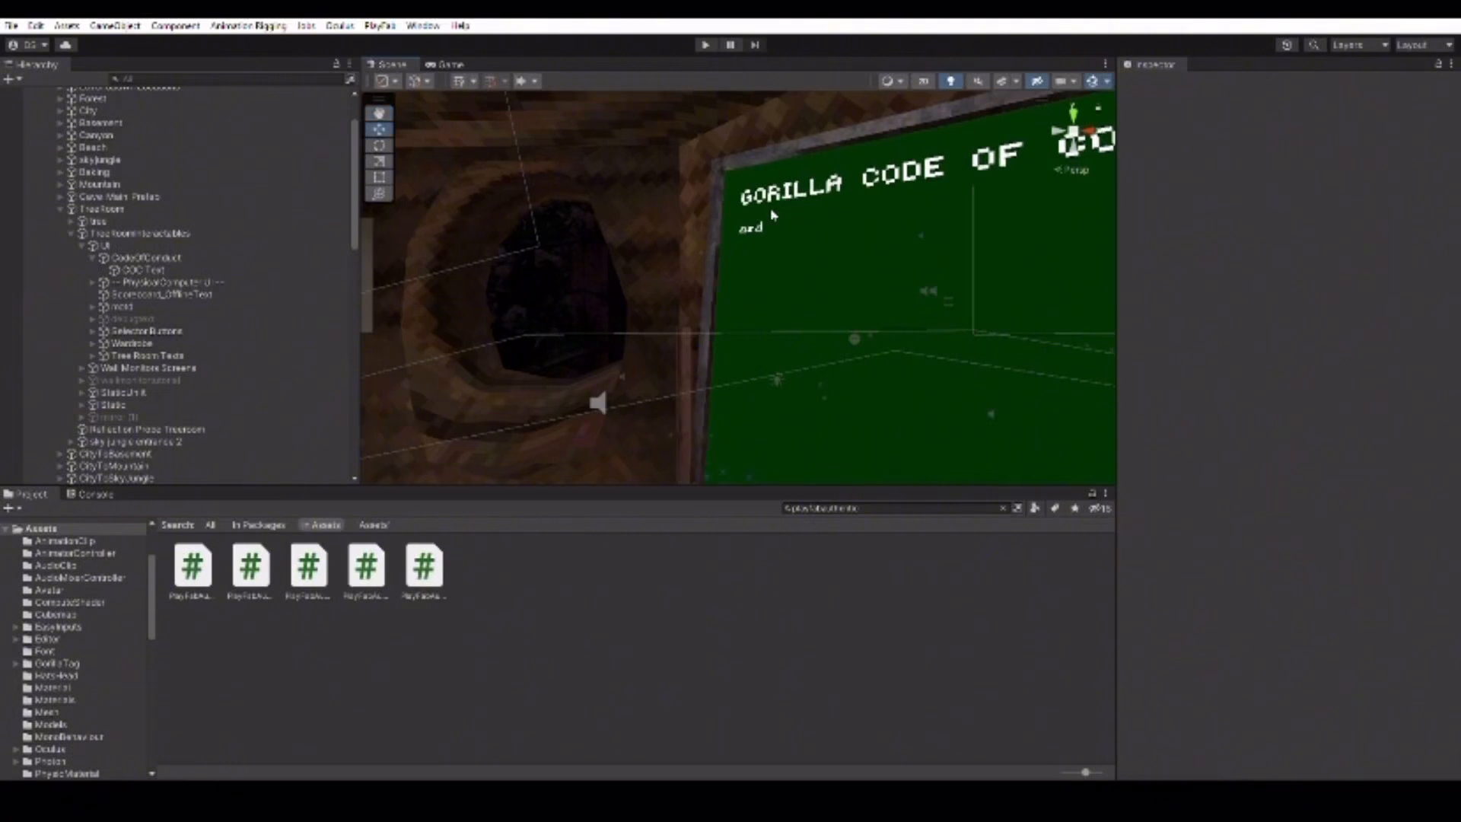
{"action": "left_click", "coordinate": [757, 223]}
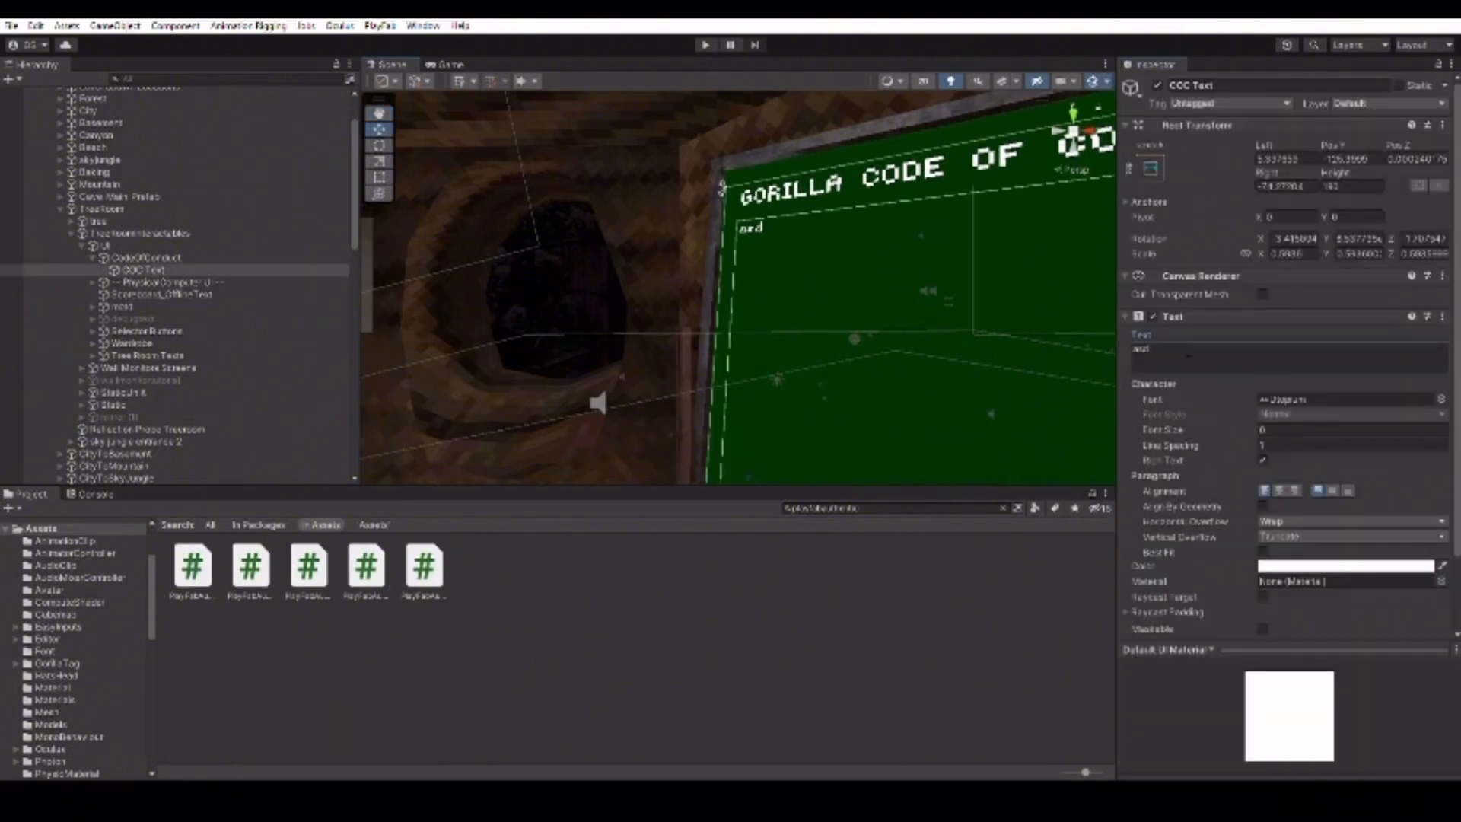
{"action": "type", "text": "SDWAD"}
{"action": "left_click", "coordinate": [871, 668]}
{"action": "right_click_drag", "start_coordinate": [708, 257], "coordinate": [571, 264]}
Change the MESSAGE OF THE DAY title text colour to red.
{"action": "key", "text": "w"}
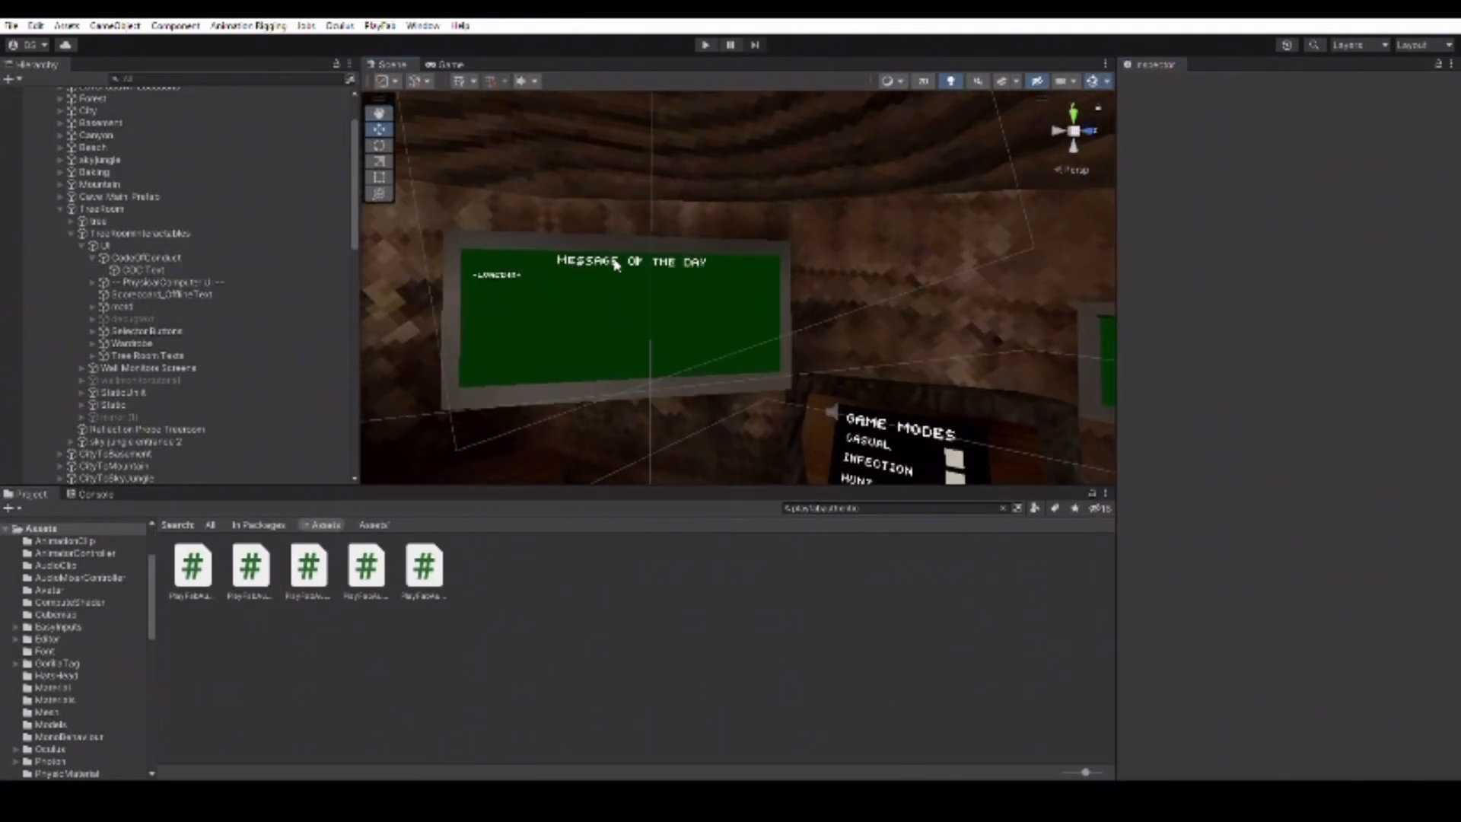
{"action": "left_click", "coordinate": [594, 242]}
{"action": "left_click", "coordinate": [598, 252]}
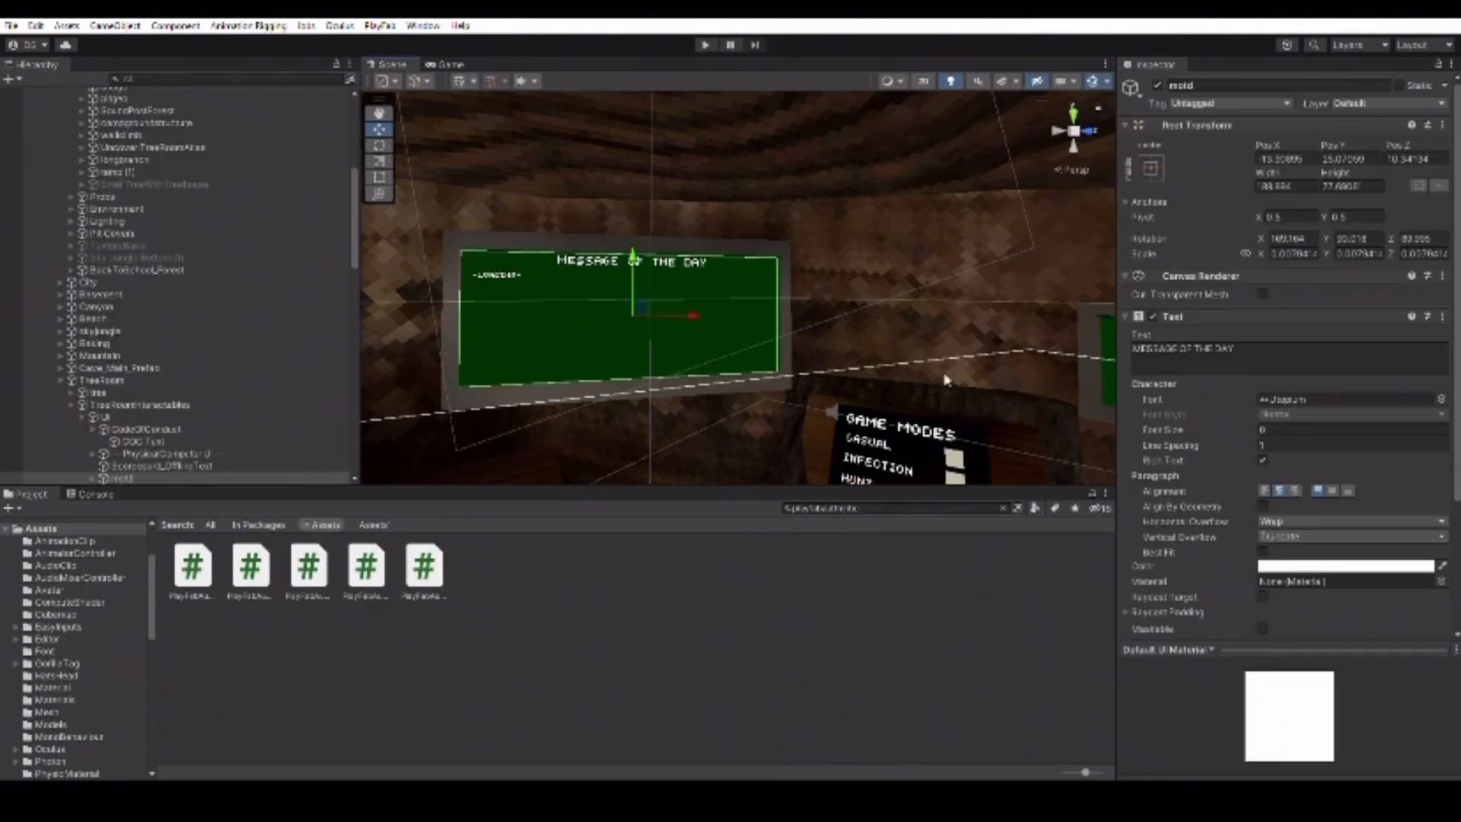
{"action": "left_click", "coordinate": [1312, 563]}
{"action": "left_click_drag", "start_coordinate": [1357, 507], "coordinate": [1394, 487]}
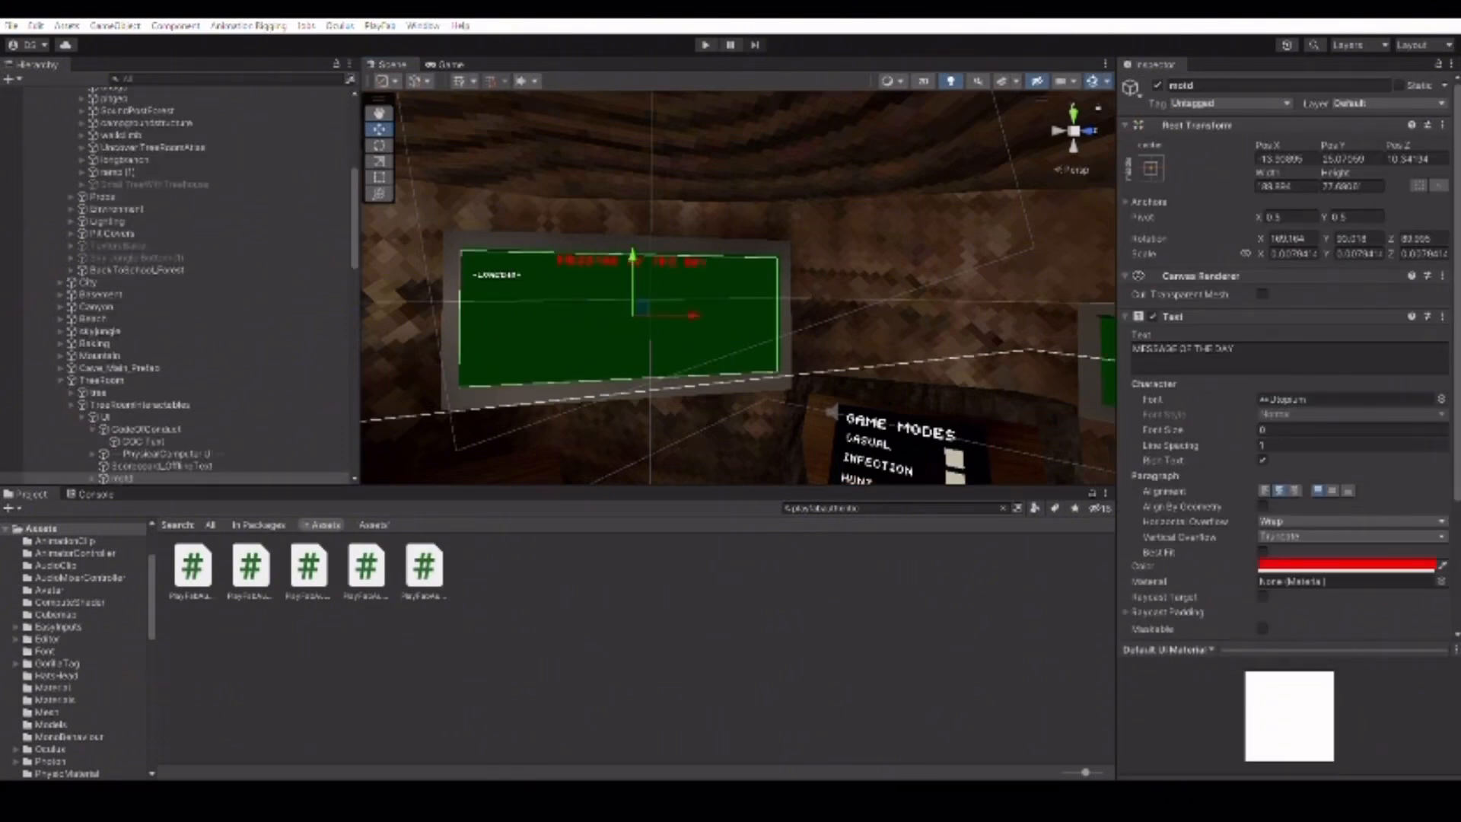
{"action": "left_click", "coordinate": [813, 665]}
Hide the Scene view gizmos and fly to frame the Code of Conduct board and gorilla.
{"action": "right_click_drag", "start_coordinate": [775, 350], "coordinate": [1003, 324]}
{"action": "right_click_drag", "start_coordinate": [676, 289], "coordinate": [991, 274]}
{"action": "right_click_drag", "start_coordinate": [646, 267], "coordinate": [920, 255]}
{"action": "key", "text": "w"}
{"action": "key", "text": "w"}
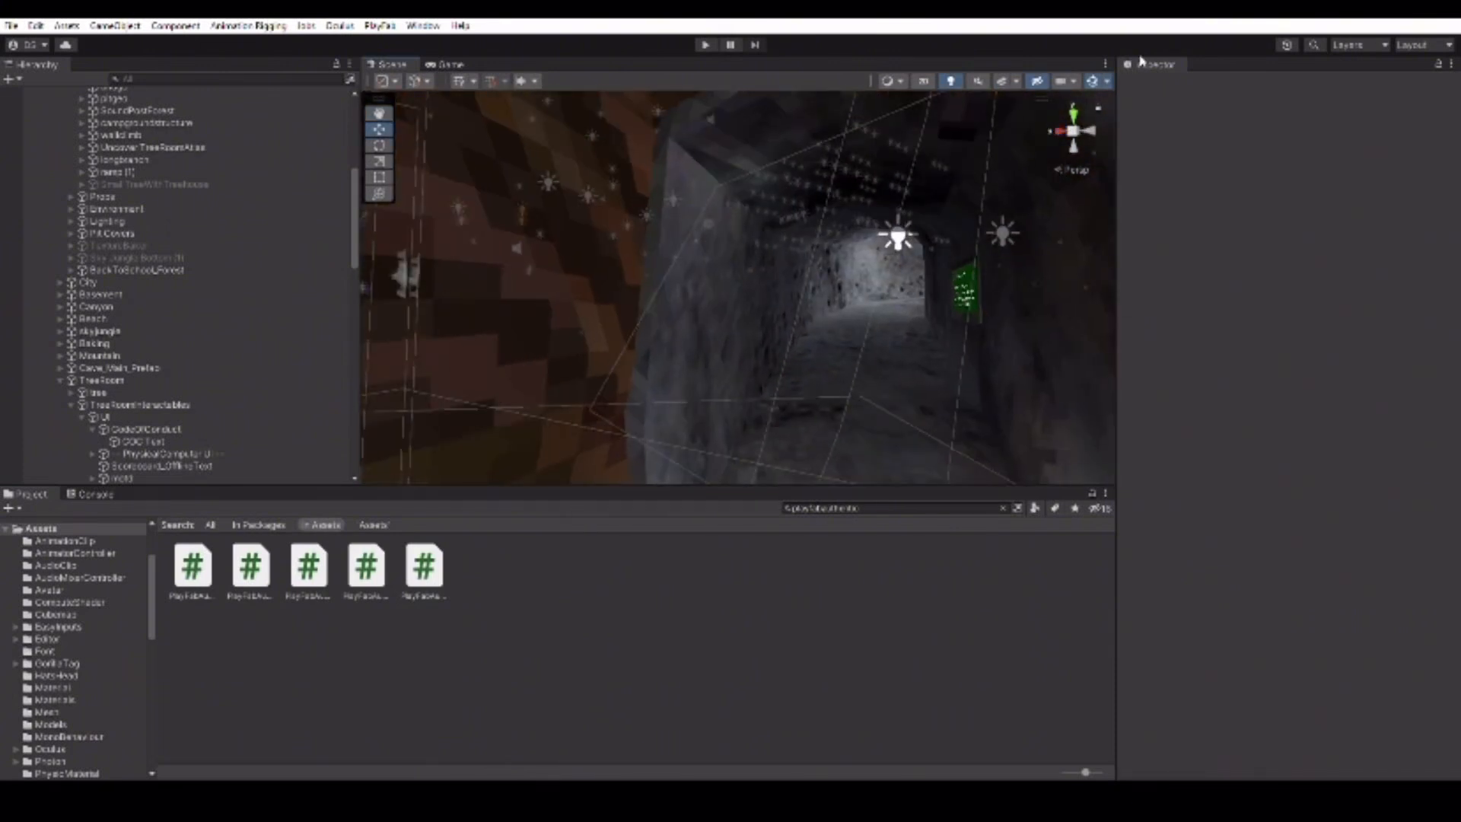
{"action": "left_click", "coordinate": [1093, 80]}
{"action": "right_click_drag", "start_coordinate": [682, 335], "coordinate": [1004, 304]}
{"action": "right_click_drag", "start_coordinate": [609, 292], "coordinate": [1014, 281]}
{"action": "key", "text": "w"}
{"action": "right_click_drag", "start_coordinate": [761, 282], "coordinate": [978, 302]}
{"action": "key", "text": "s"}
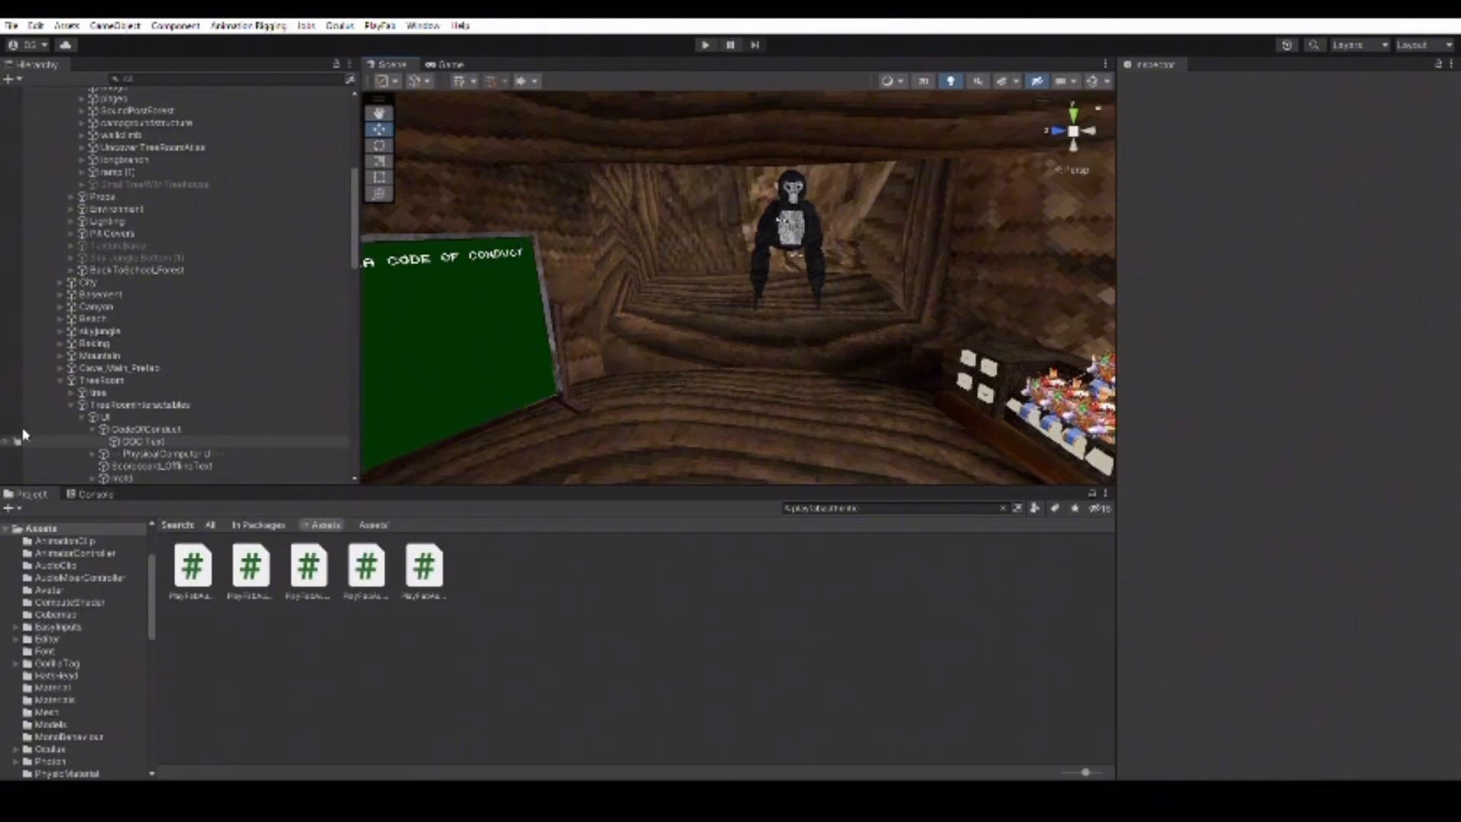
Browse to Assets > Material and scroll down through all the material thumbnails.
{"action": "scroll", "coordinate": [114, 607], "scroll_direction": "up", "scroll_amount": 3}
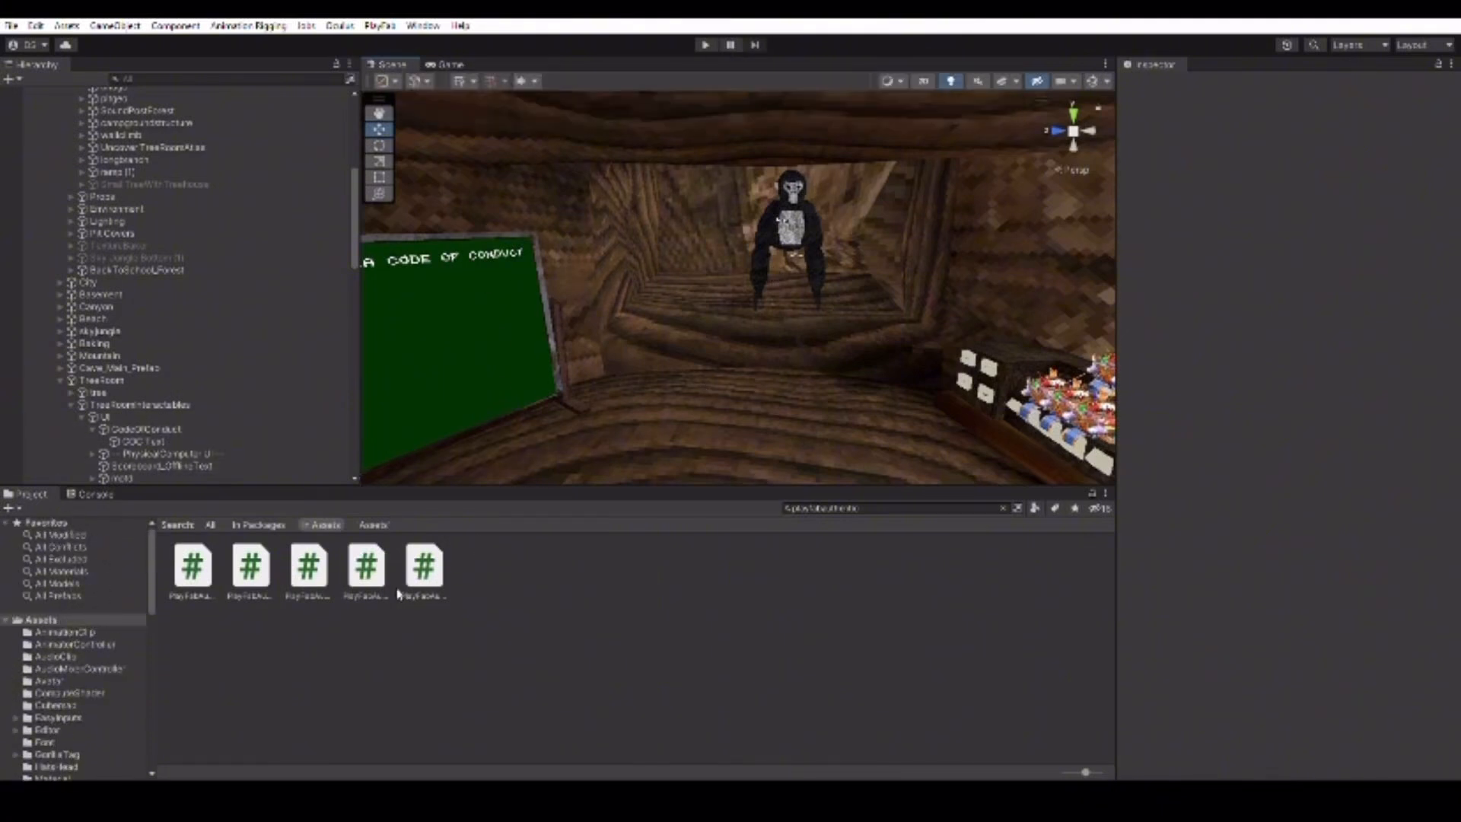
{"action": "left_click", "coordinate": [73, 619]}
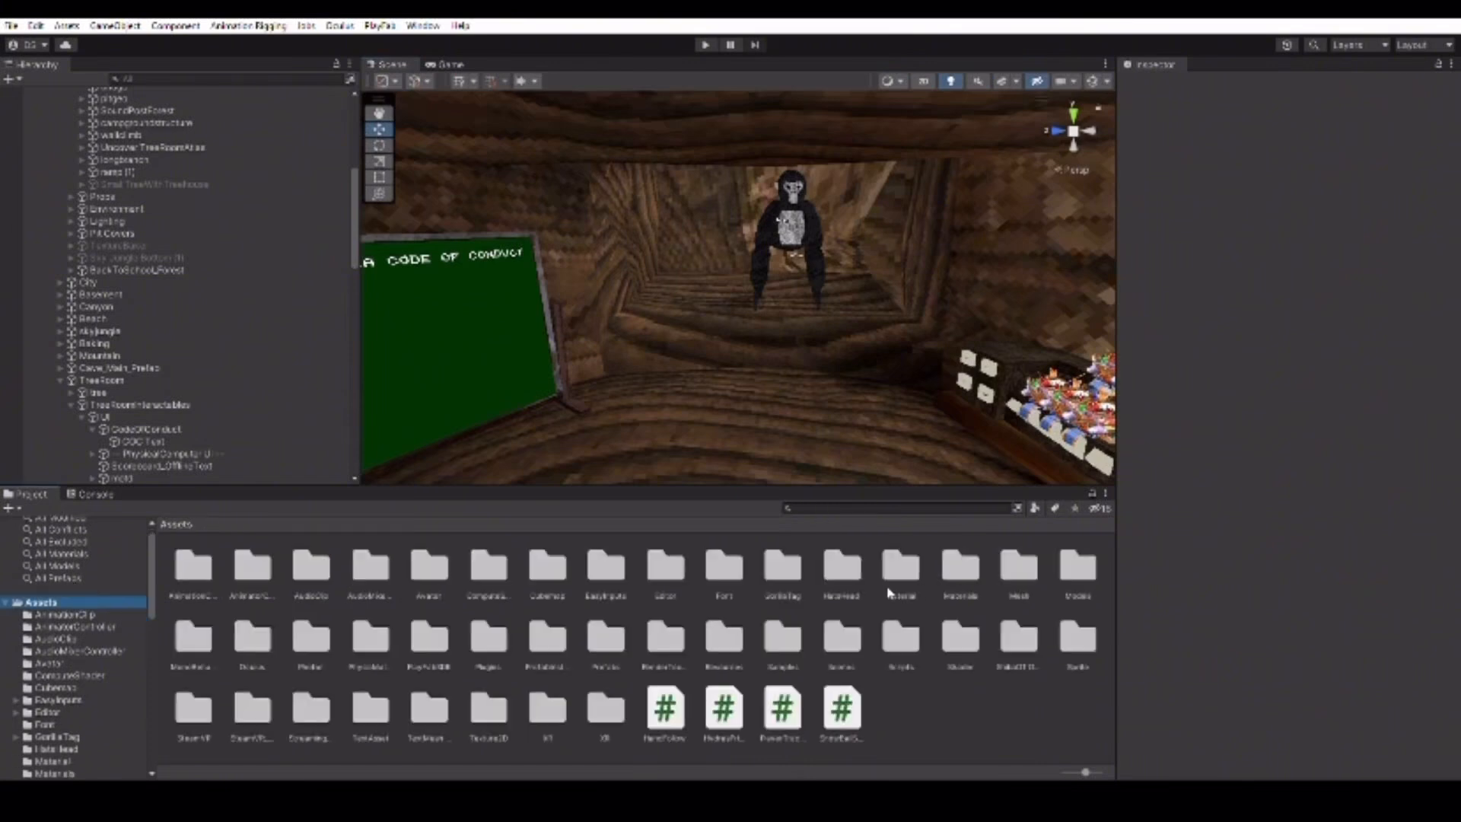
{"action": "double_click", "coordinate": [901, 567]}
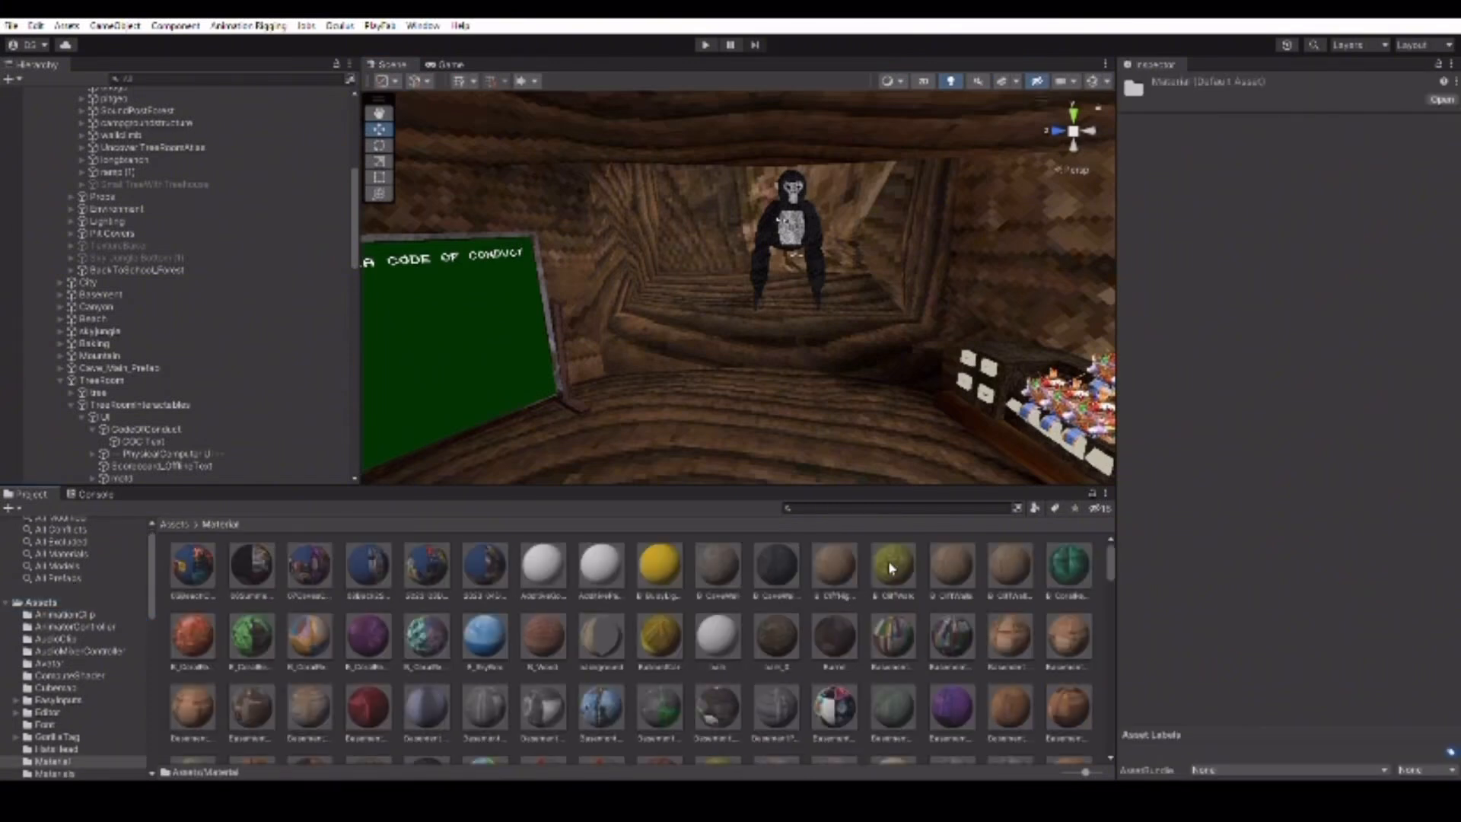
{"action": "scroll", "coordinate": [526, 599], "scroll_direction": "down", "scroll_amount": 10}
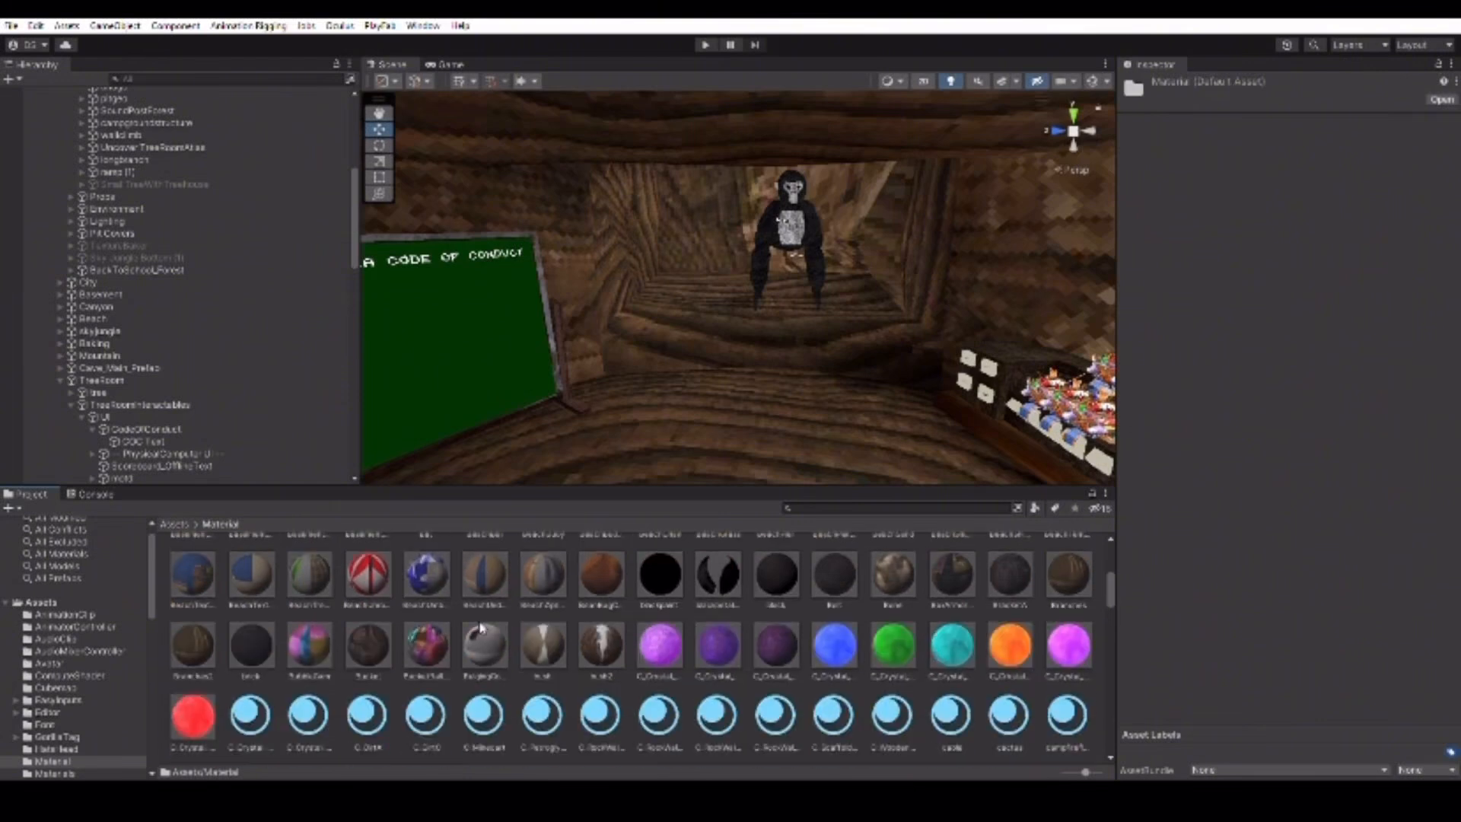
{"action": "scroll", "coordinate": [533, 620], "scroll_direction": "down", "scroll_amount": 2}
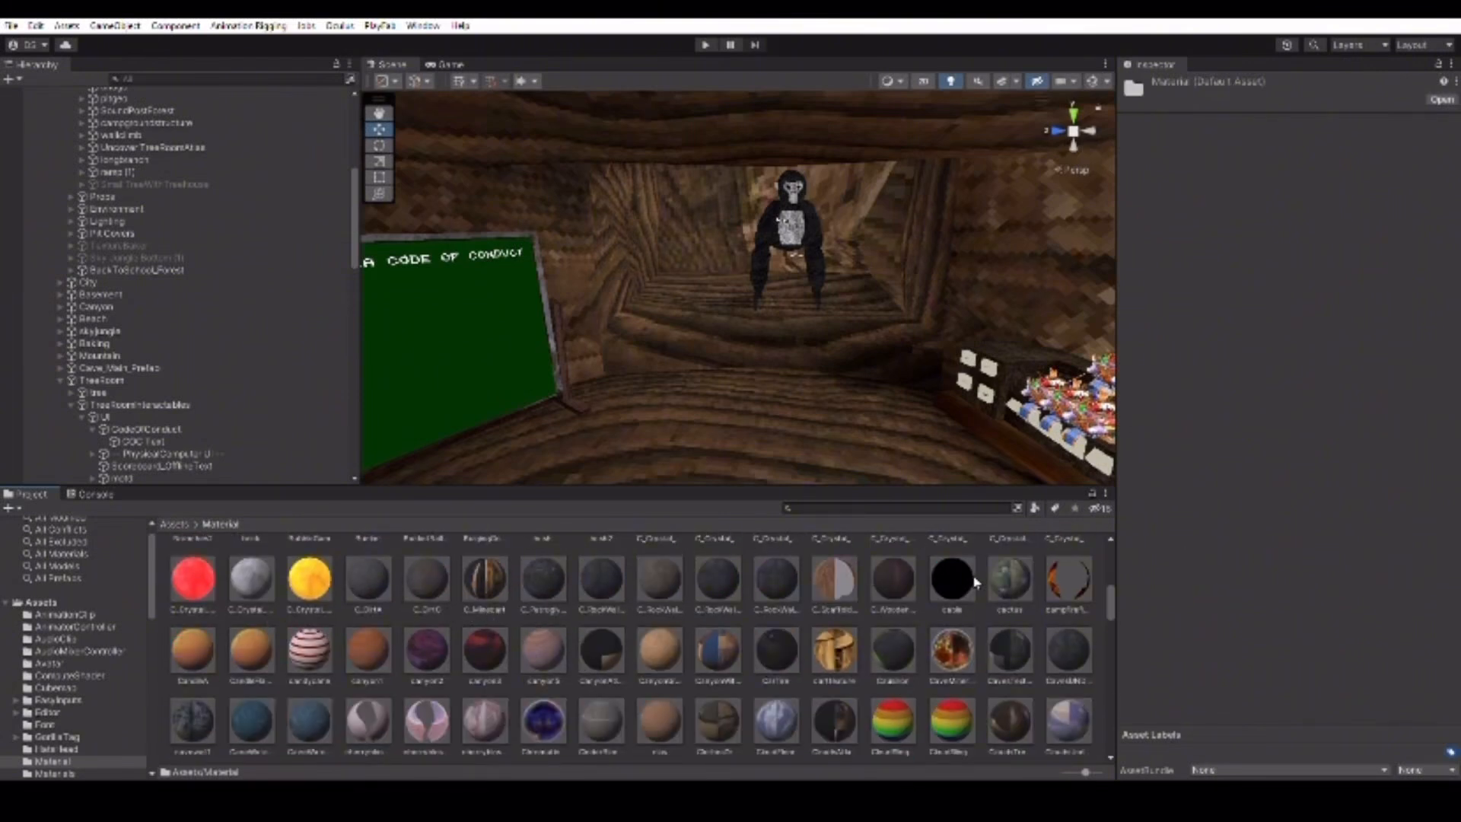
{"action": "scroll", "coordinate": [976, 582], "scroll_direction": "down", "scroll_amount": 2}
{"action": "scroll", "coordinate": [490, 607], "scroll_direction": "down", "scroll_amount": 2}
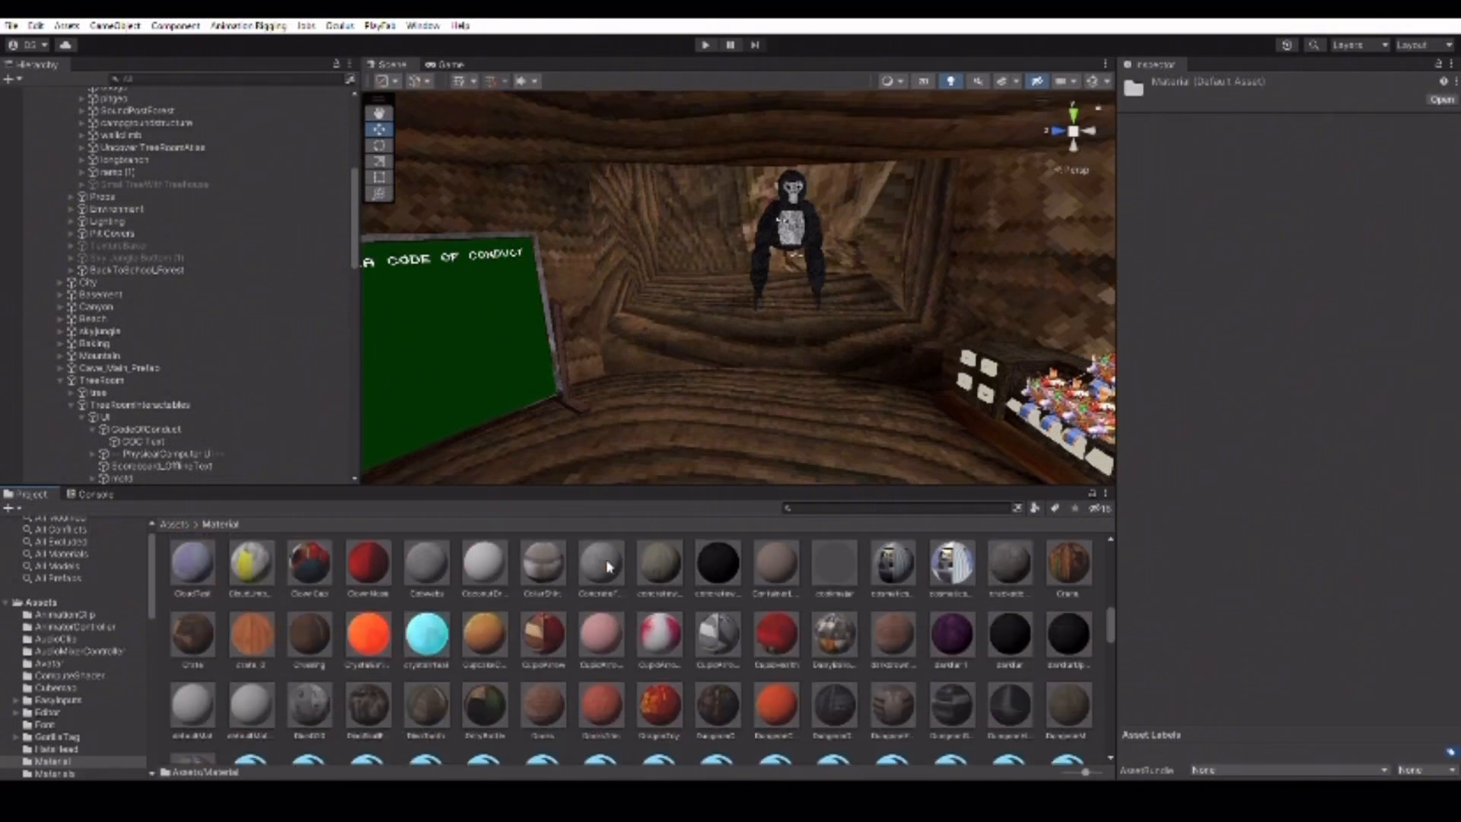
{"action": "scroll", "coordinate": [724, 601], "scroll_direction": "down", "scroll_amount": 2}
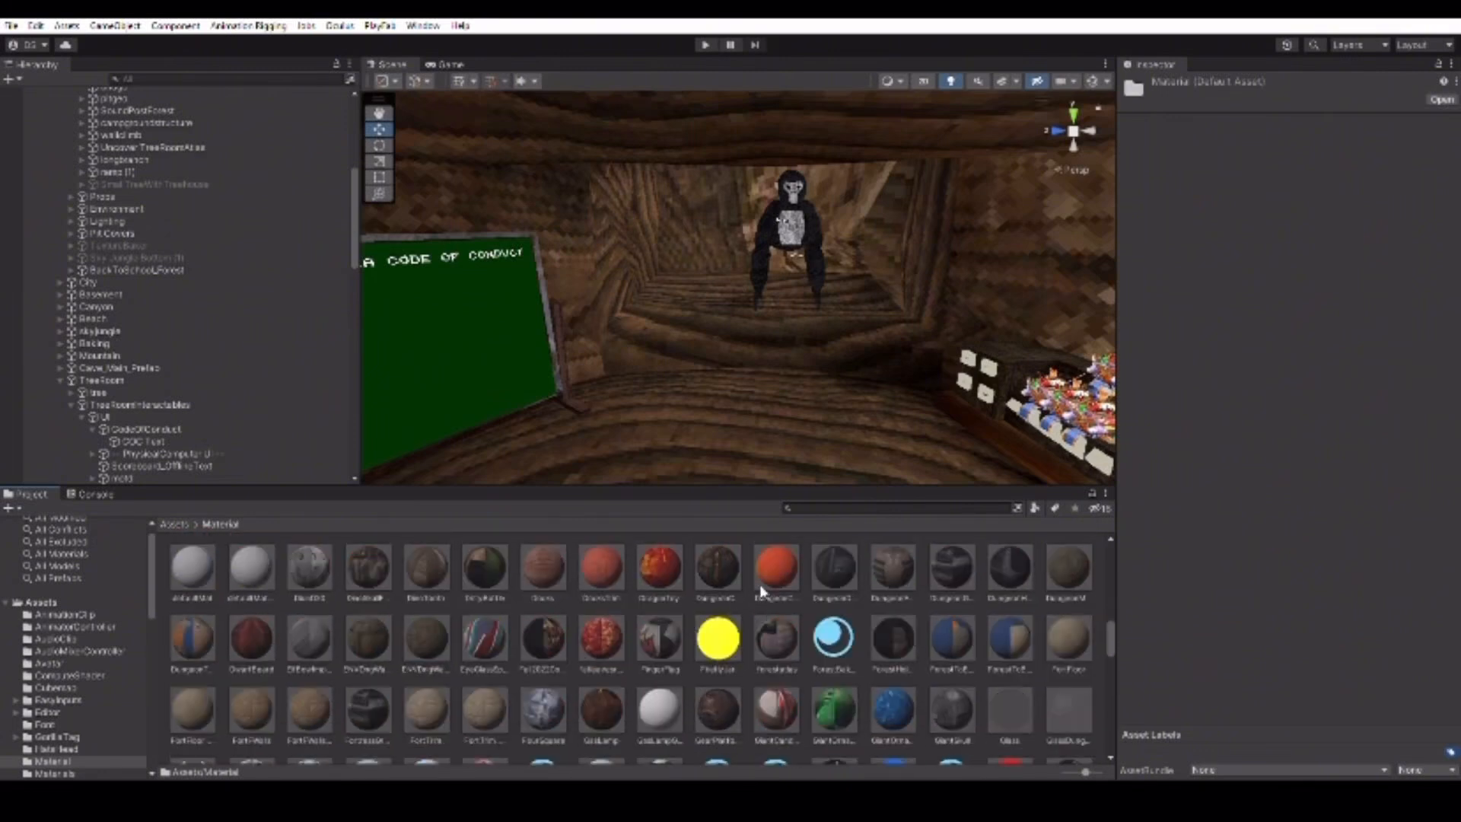
{"action": "scroll", "coordinate": [719, 598], "scroll_direction": "down", "scroll_amount": 2}
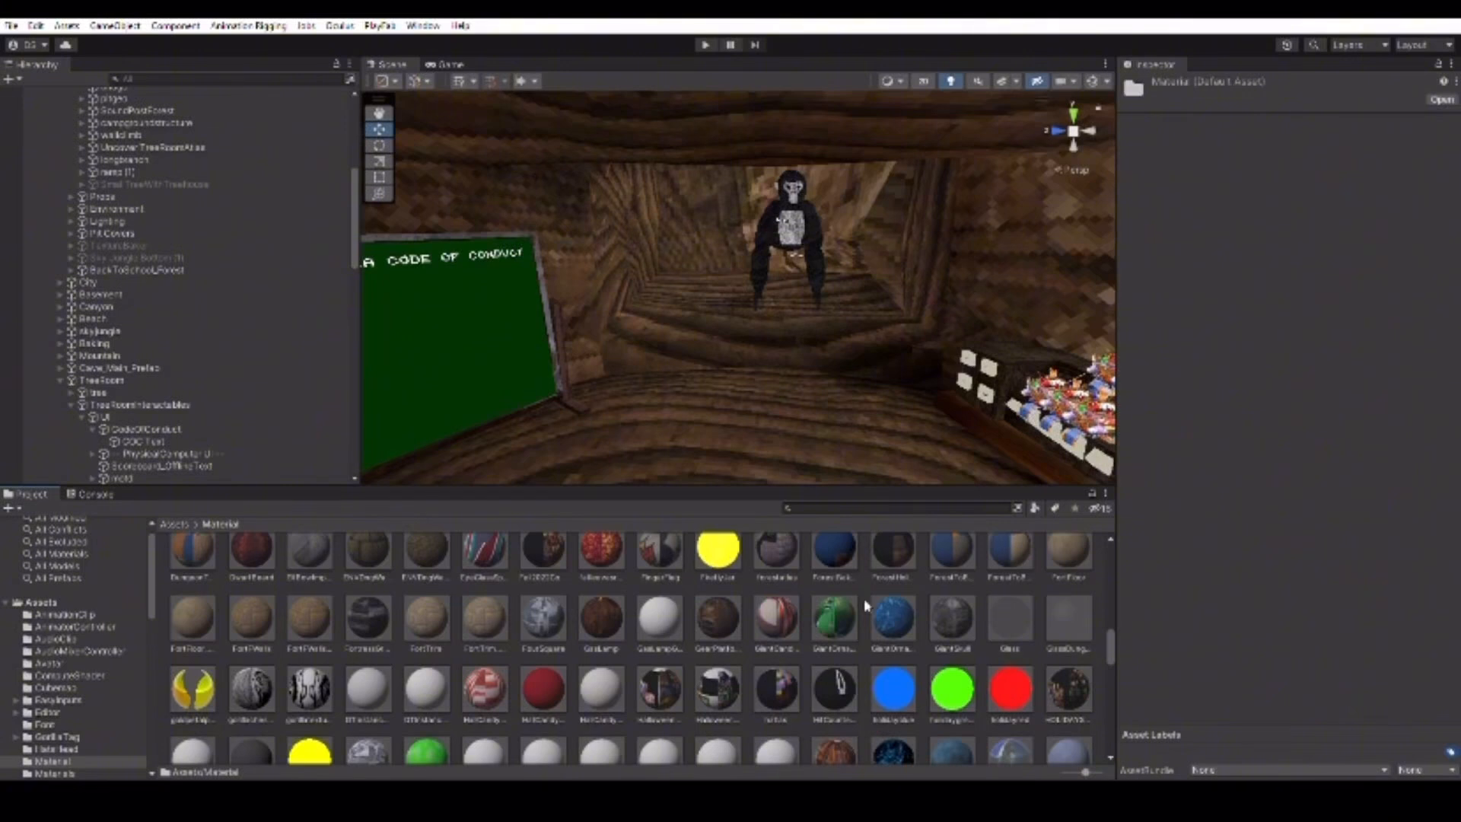
{"action": "scroll", "coordinate": [866, 605], "scroll_direction": "down", "scroll_amount": 2}
Select the Ice material and tint its Albedo colour magenta.
{"action": "left_click", "coordinate": [907, 654]}
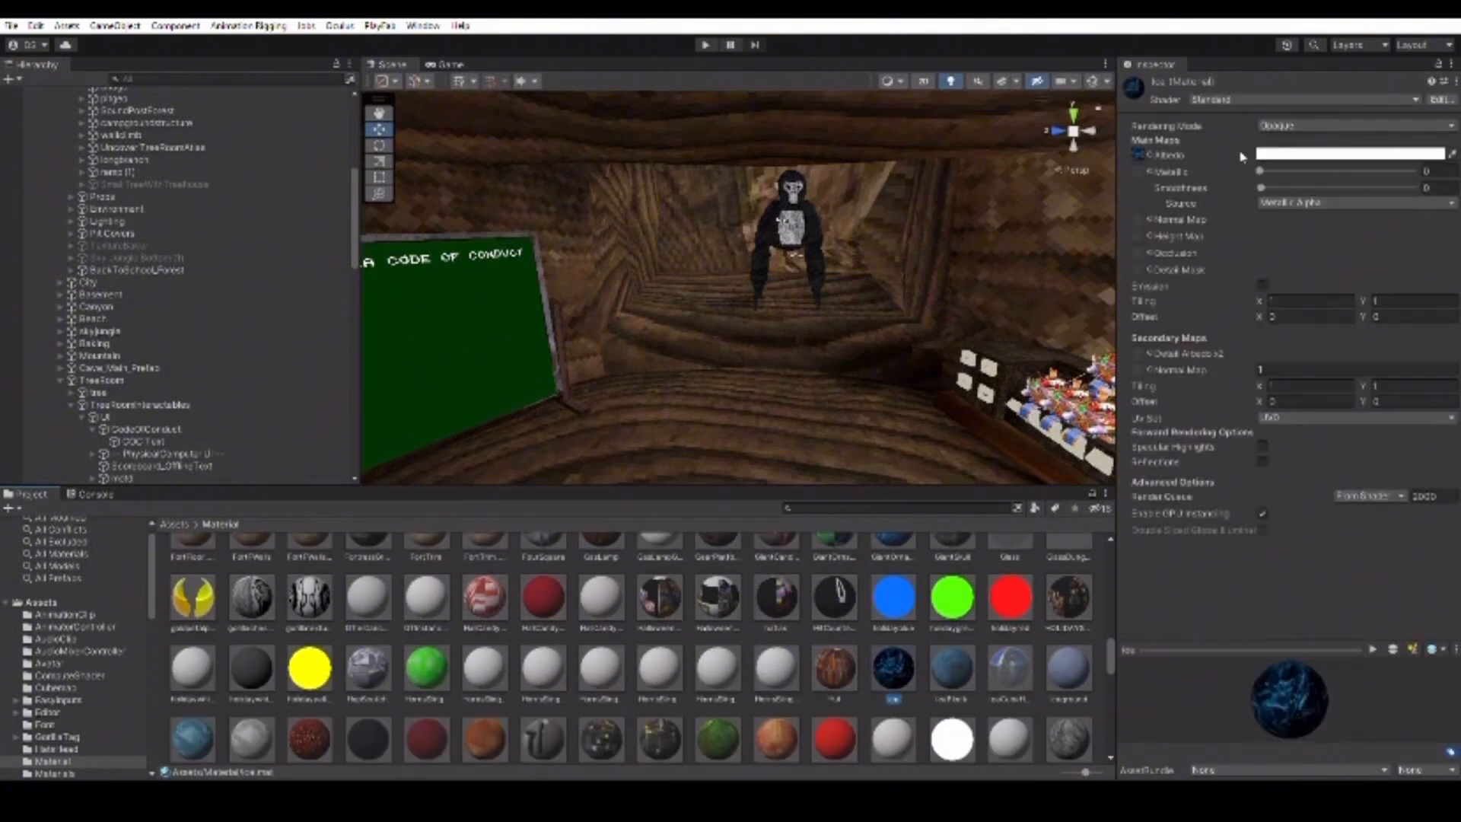
{"action": "mouse_move", "coordinate": [856, 324]}
{"action": "right_mouse_down"}
{"action": "mouse_move", "coordinate": [1079, 333]}
{"action": "mouse_move", "coordinate": [862, 313]}
{"action": "right_mouse_up"}
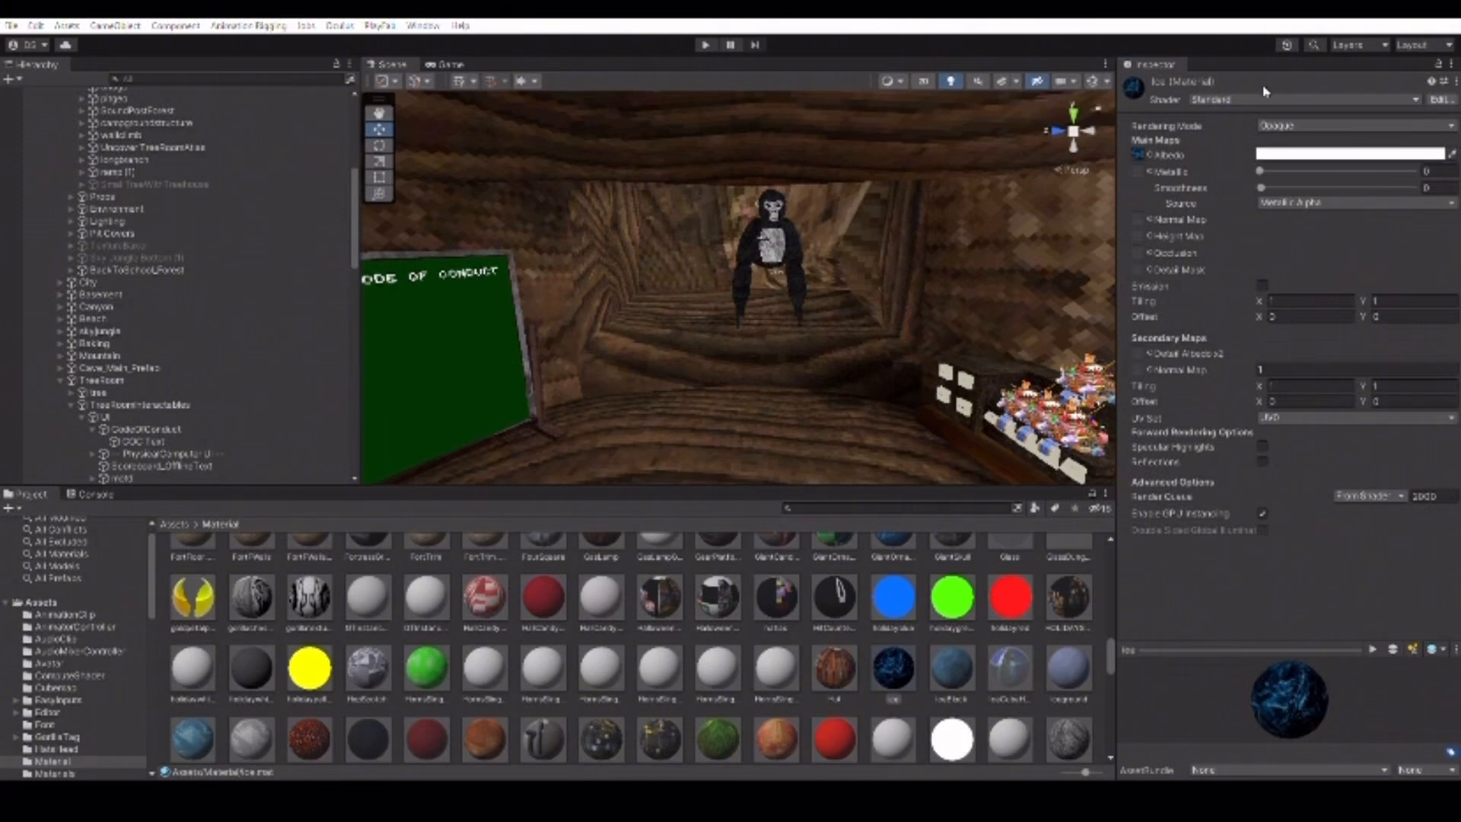
{"action": "left_click", "coordinate": [1405, 250]}
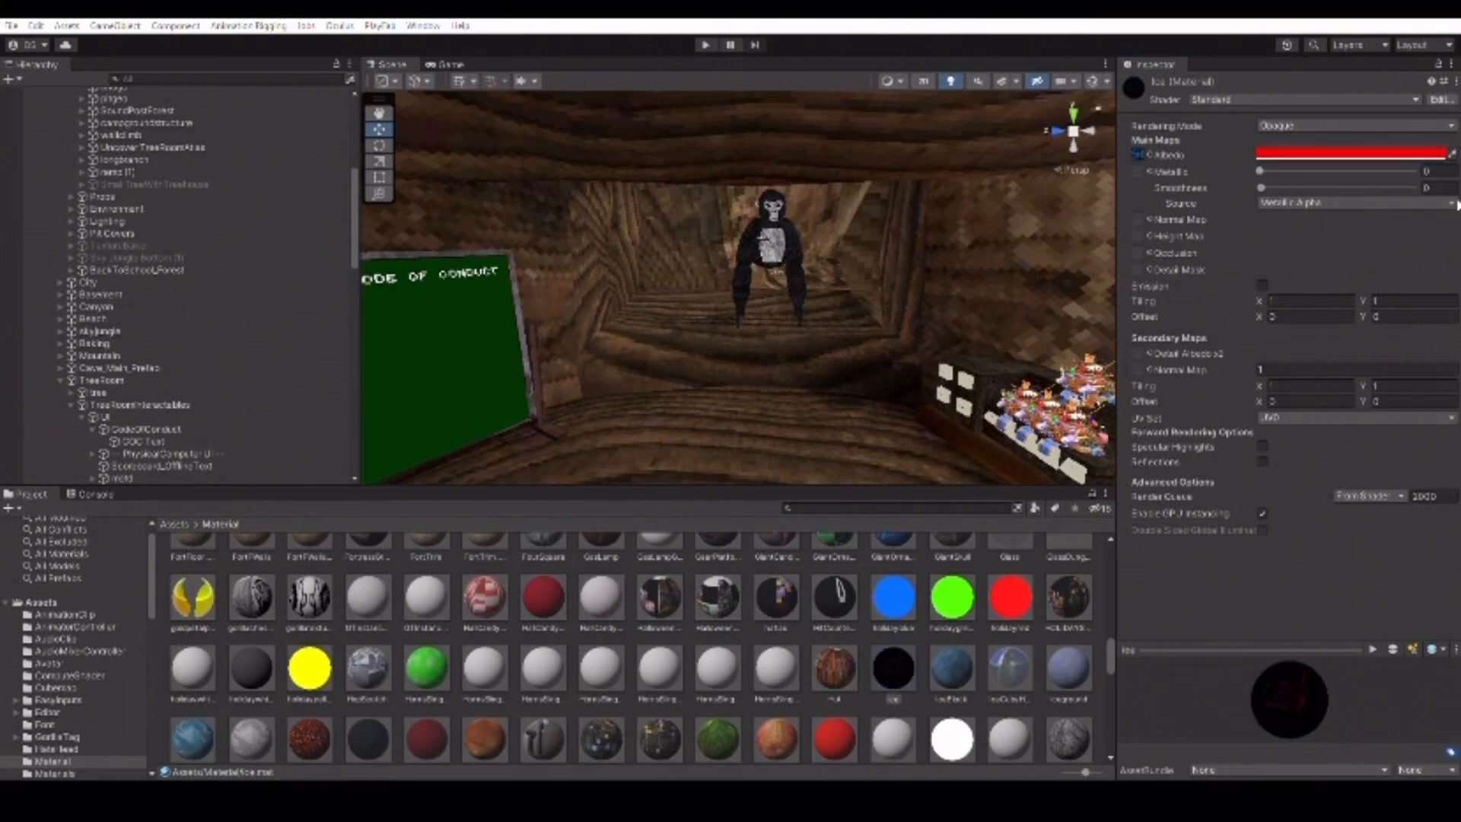
{"action": "left_click_drag", "start_coordinate": [1440, 267], "coordinate": [1333, 159]}
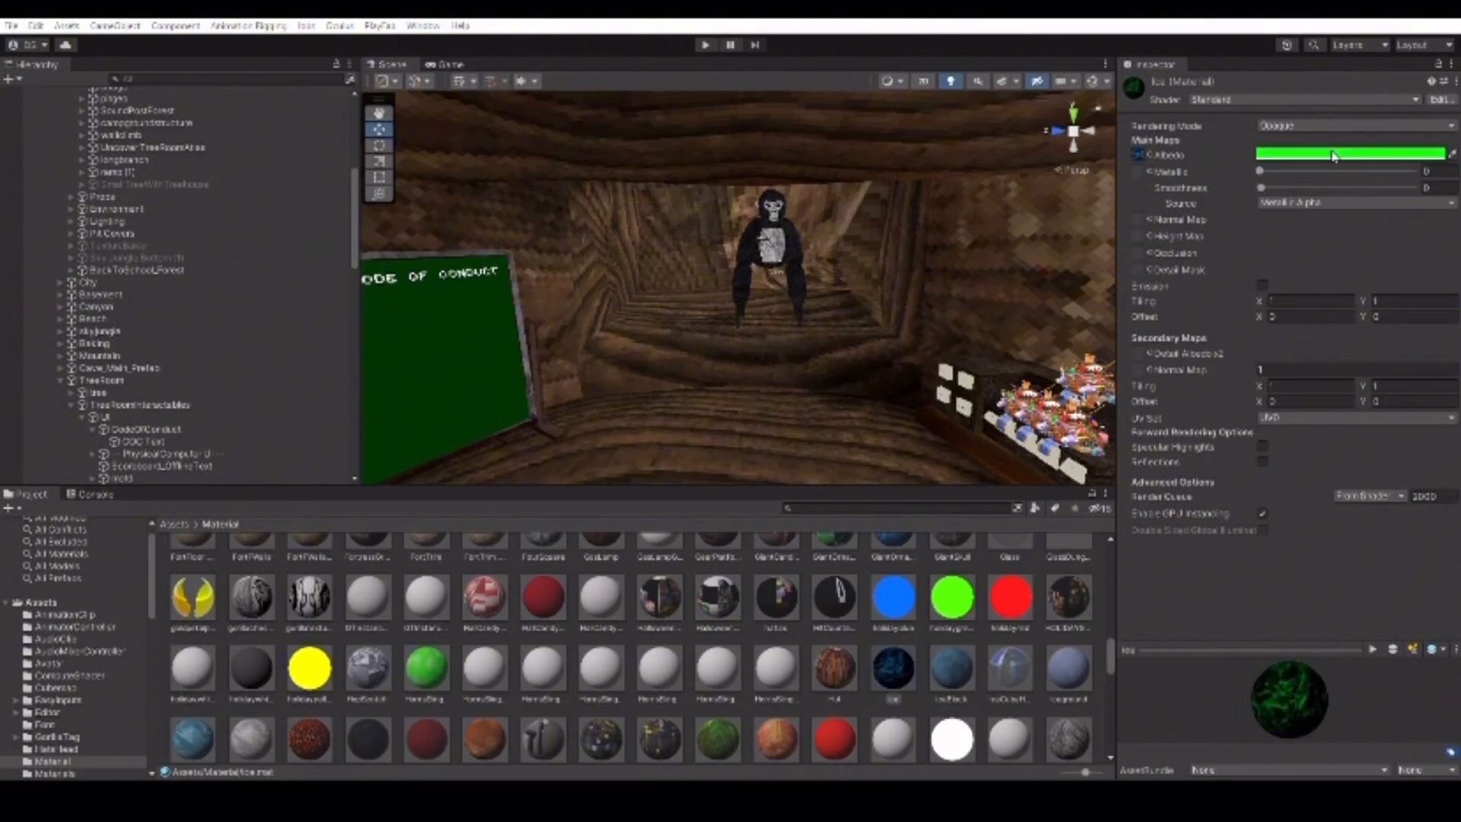
{"action": "left_click_drag", "start_coordinate": [1333, 156], "coordinate": [1460, 361]}
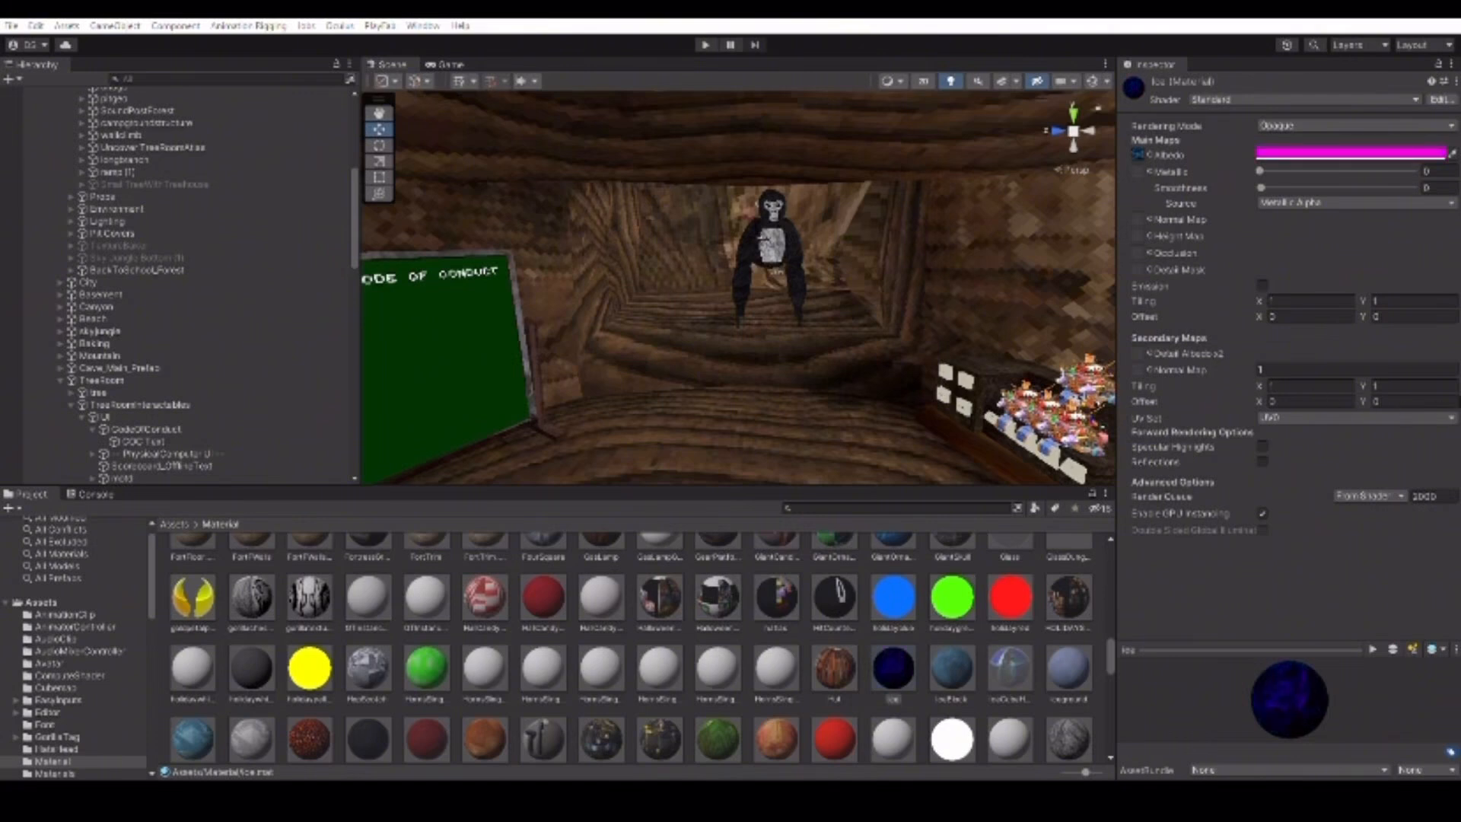
{"action": "scroll", "coordinate": [632, 616], "scroll_direction": "down", "scroll_amount": 2}
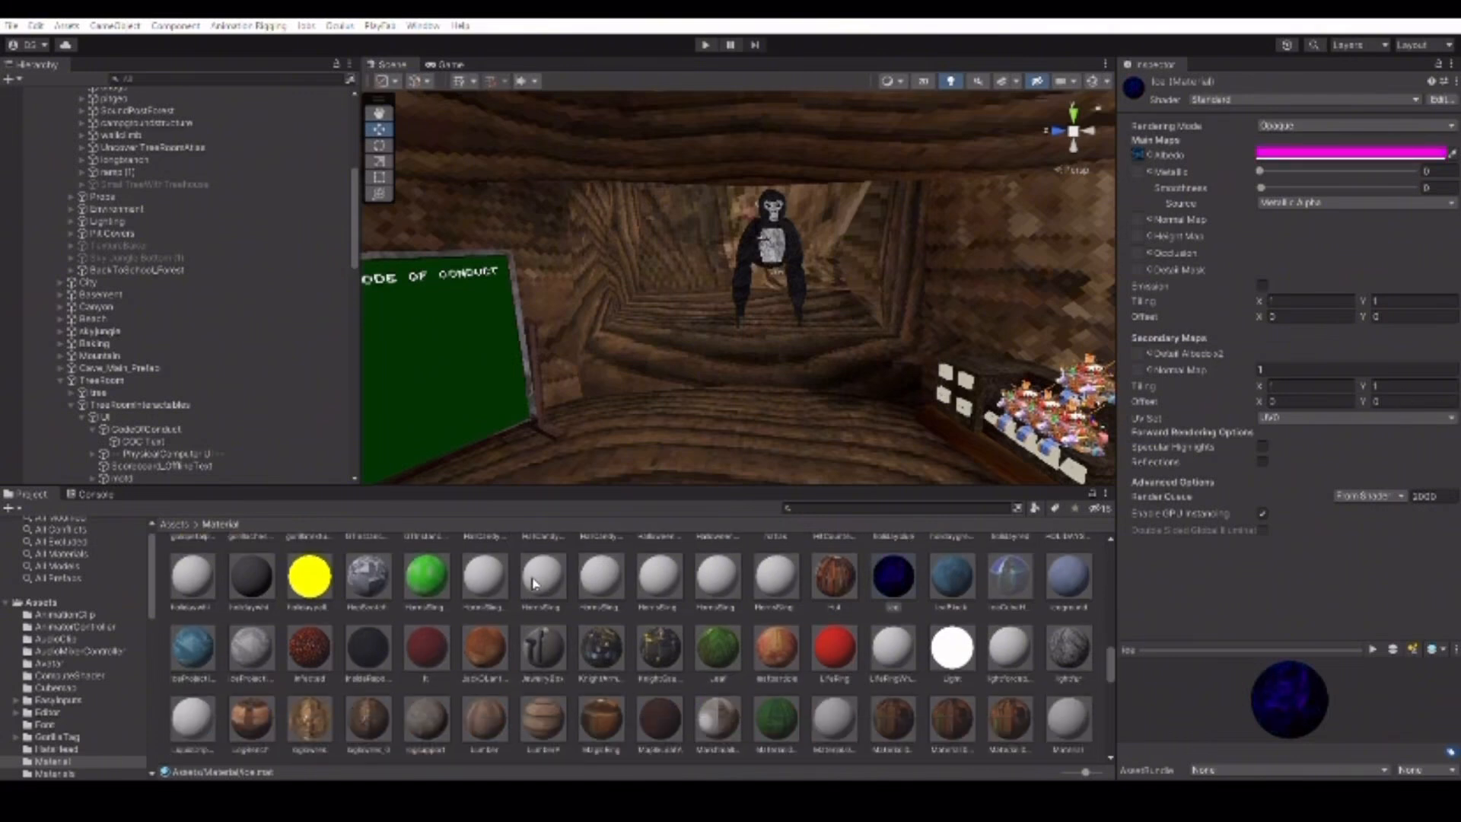
Select the Infected material and set its Albedo colour to cyan.
{"action": "left_click", "coordinate": [312, 651]}
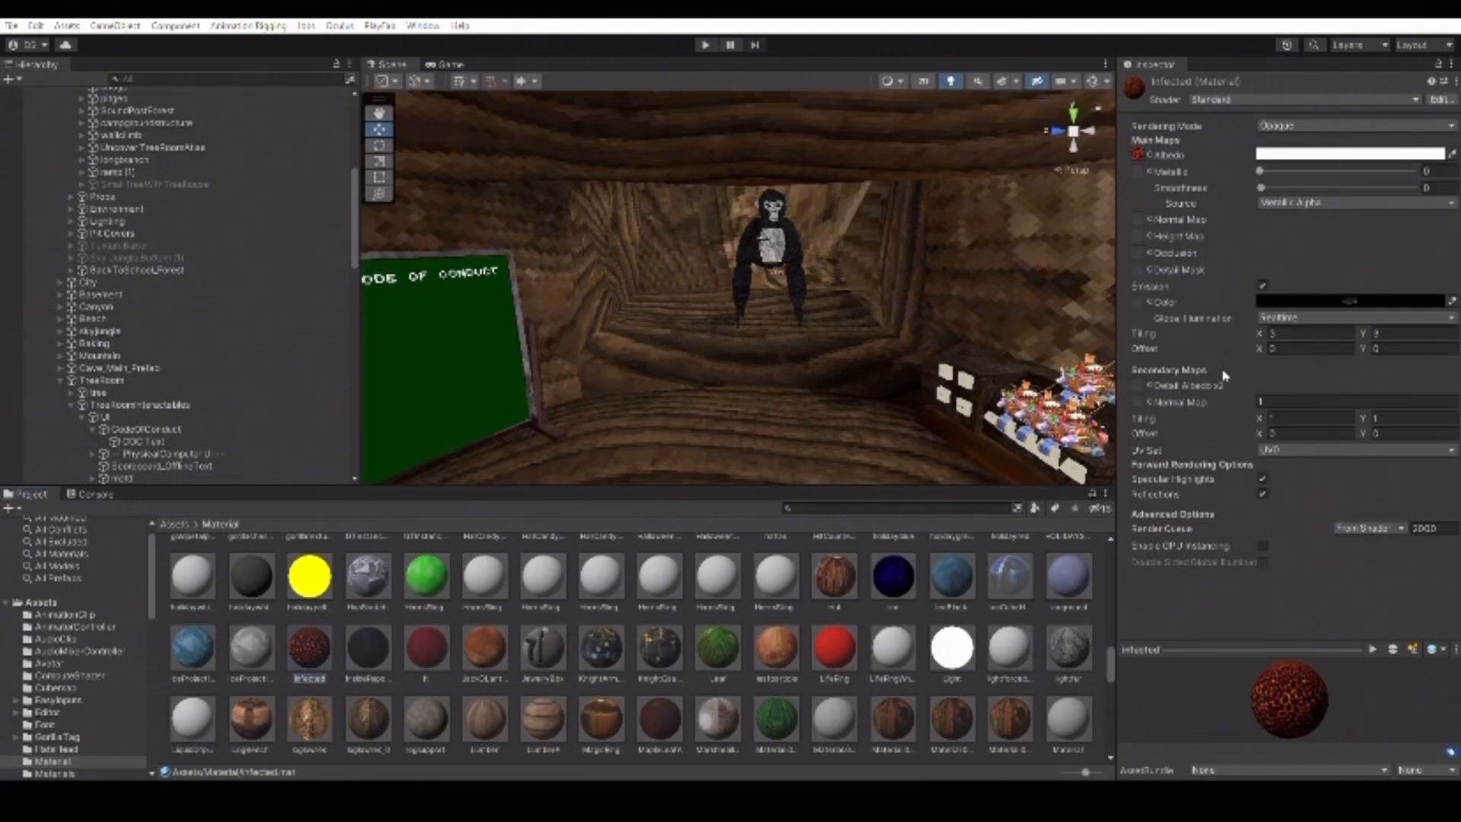
{"action": "left_click", "coordinate": [1417, 220]}
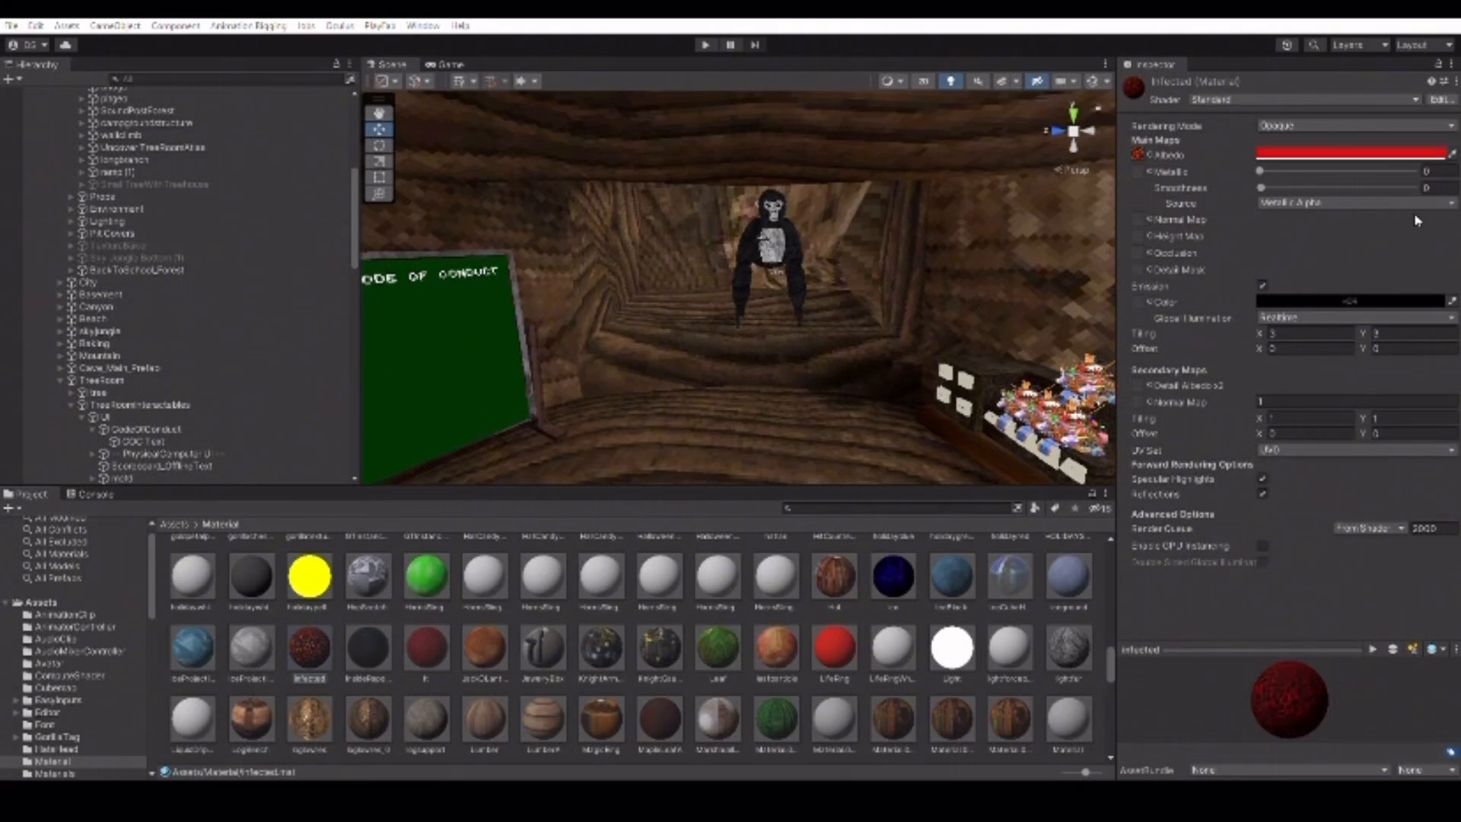
{"action": "left_click_drag", "start_coordinate": [1437, 249], "coordinate": [1265, 262]}
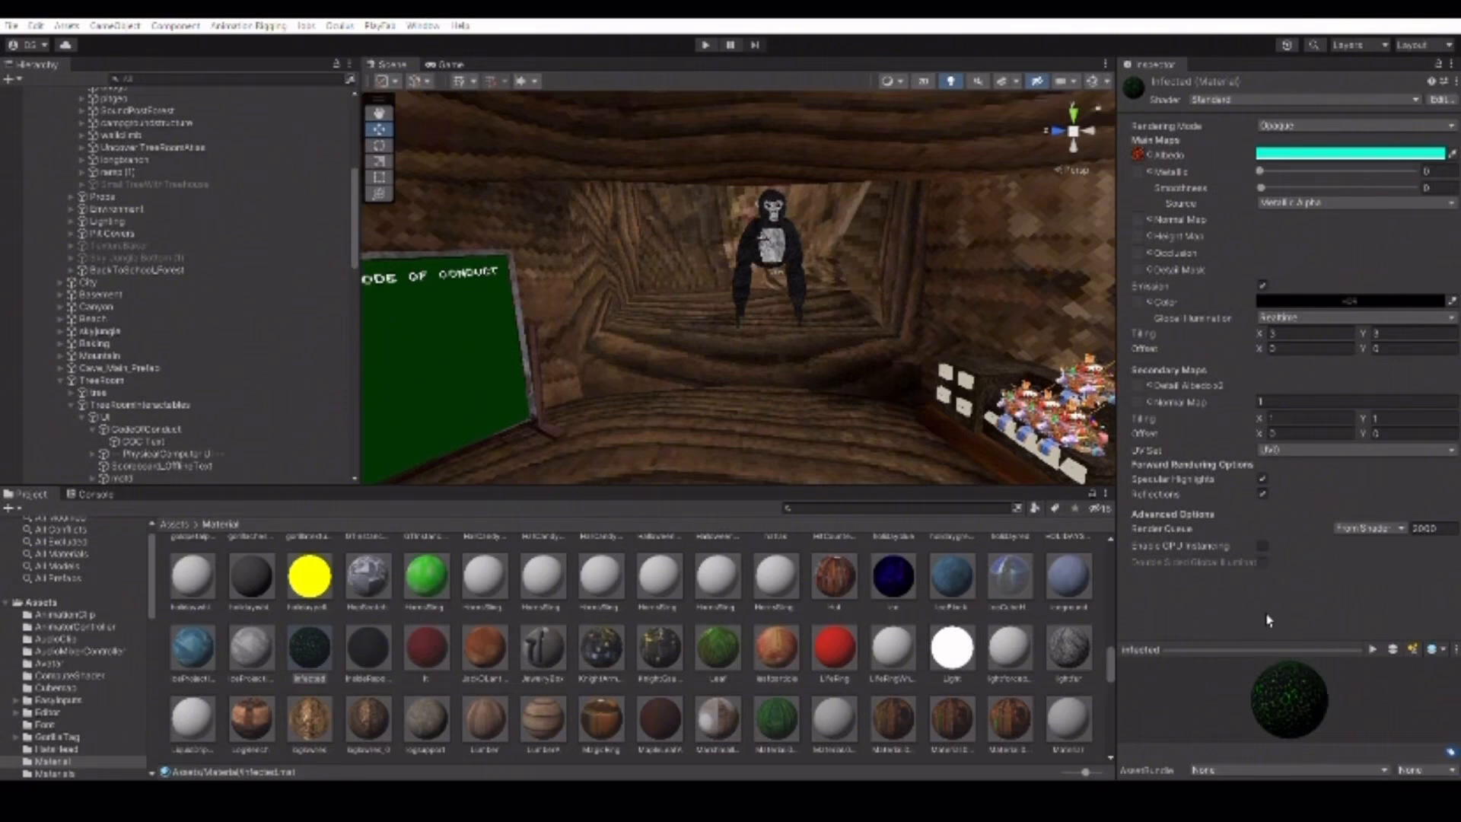
Select the lt material and change its Albedo colour to teal/cyan.
{"action": "left_click", "coordinate": [430, 639]}
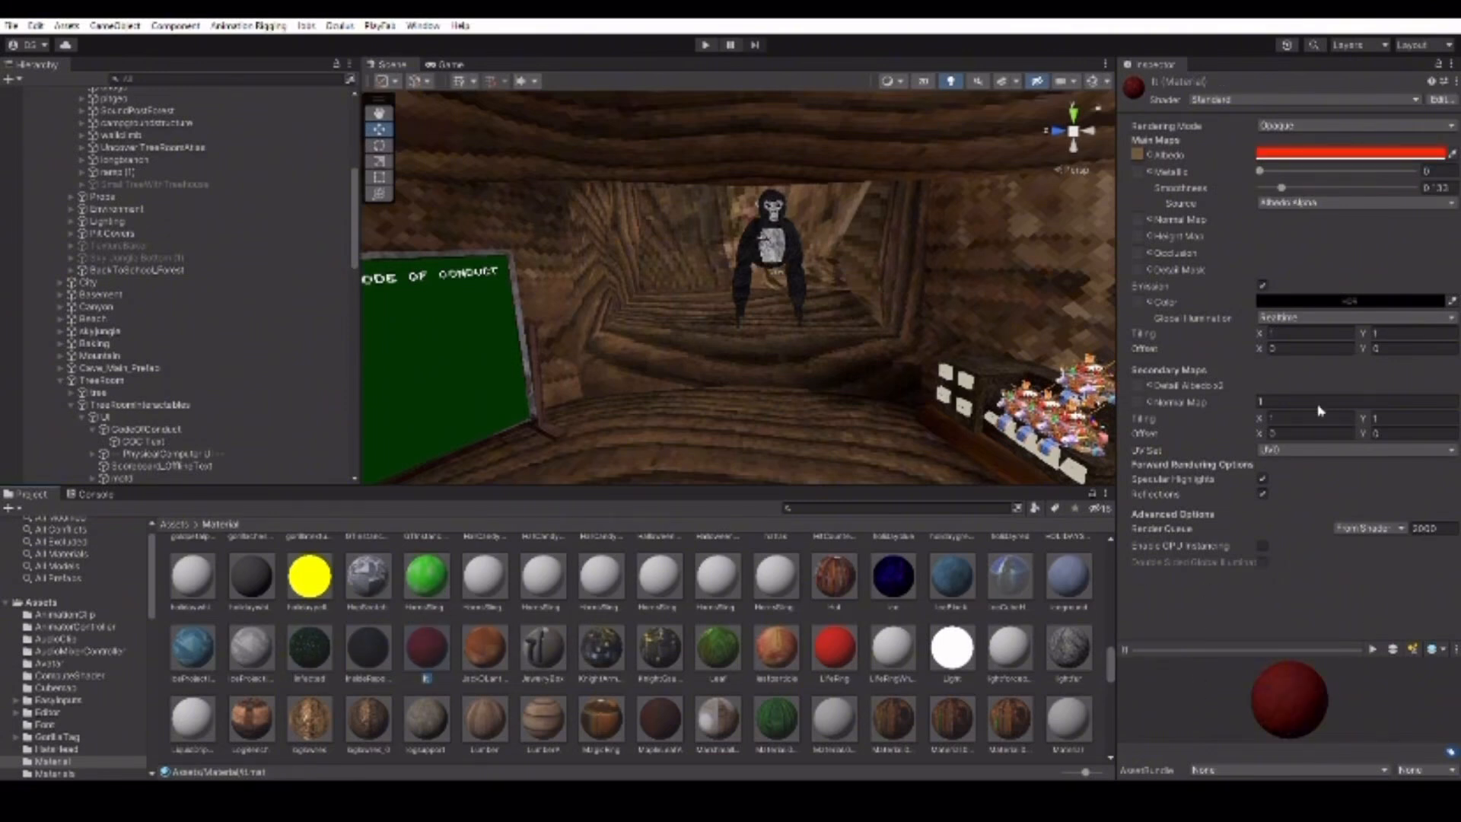
{"action": "left_click_drag", "start_coordinate": [1347, 255], "coordinate": [1248, 159]}
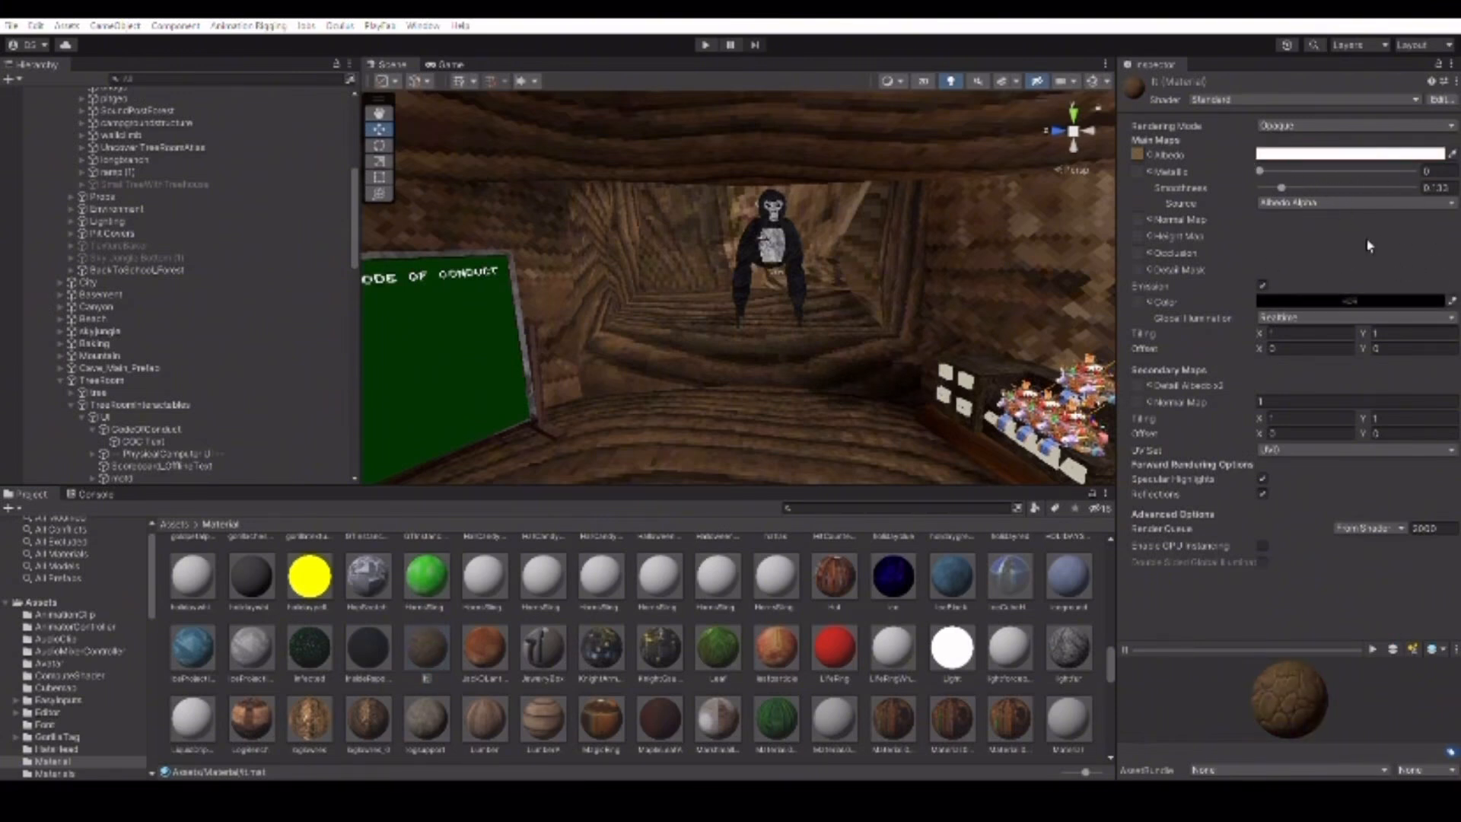
{"action": "left_click_drag", "start_coordinate": [1368, 245], "coordinate": [1424, 186]}
{"action": "left_click_drag", "start_coordinate": [1422, 302], "coordinate": [1238, 217]}
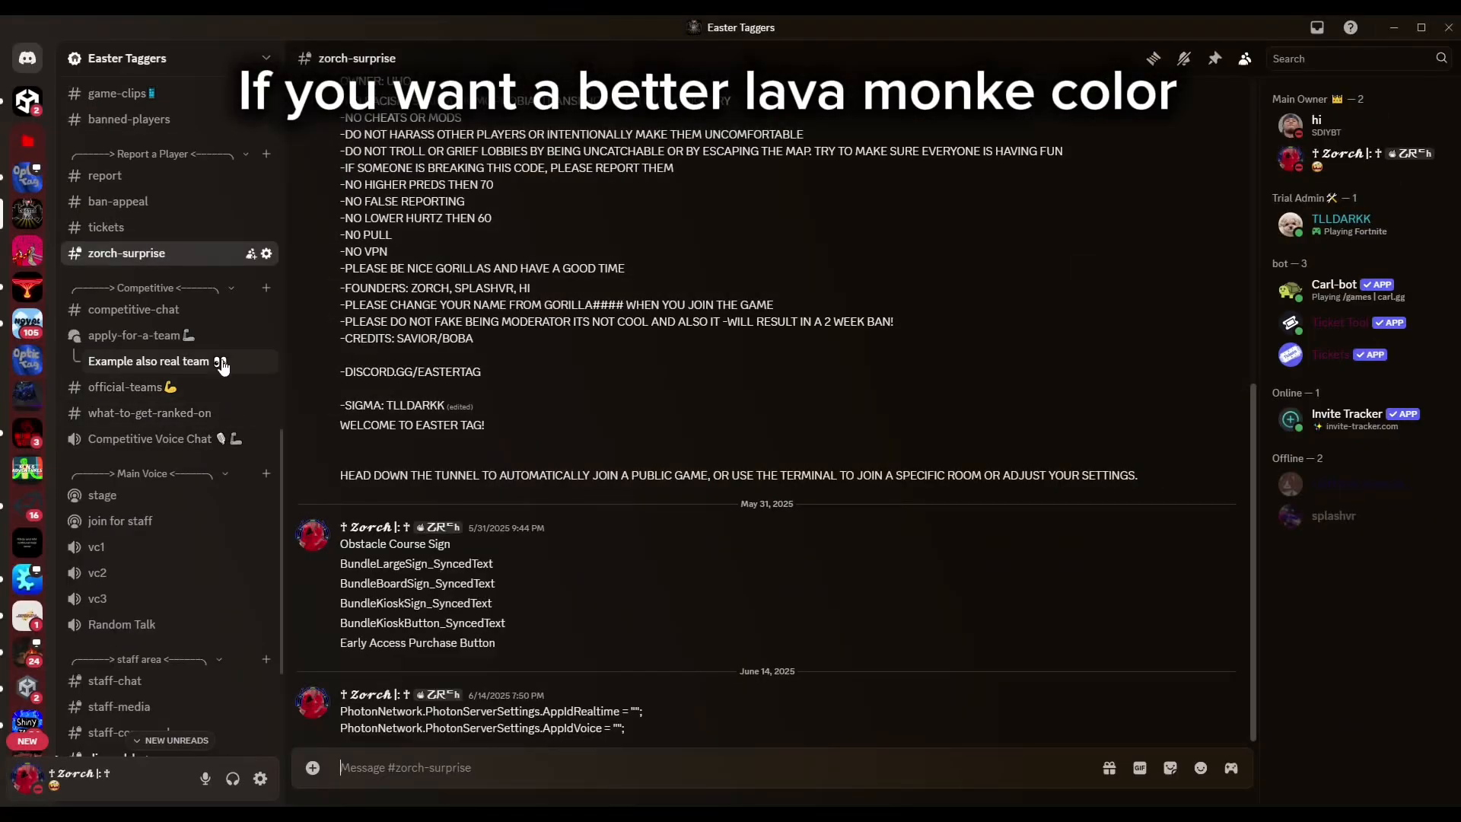
Switch to the Zorchs Unity Method Land server and open #lava-monke-texture.
{"action": "scroll", "coordinate": [221, 365], "scroll_direction": "down", "scroll_amount": 5}
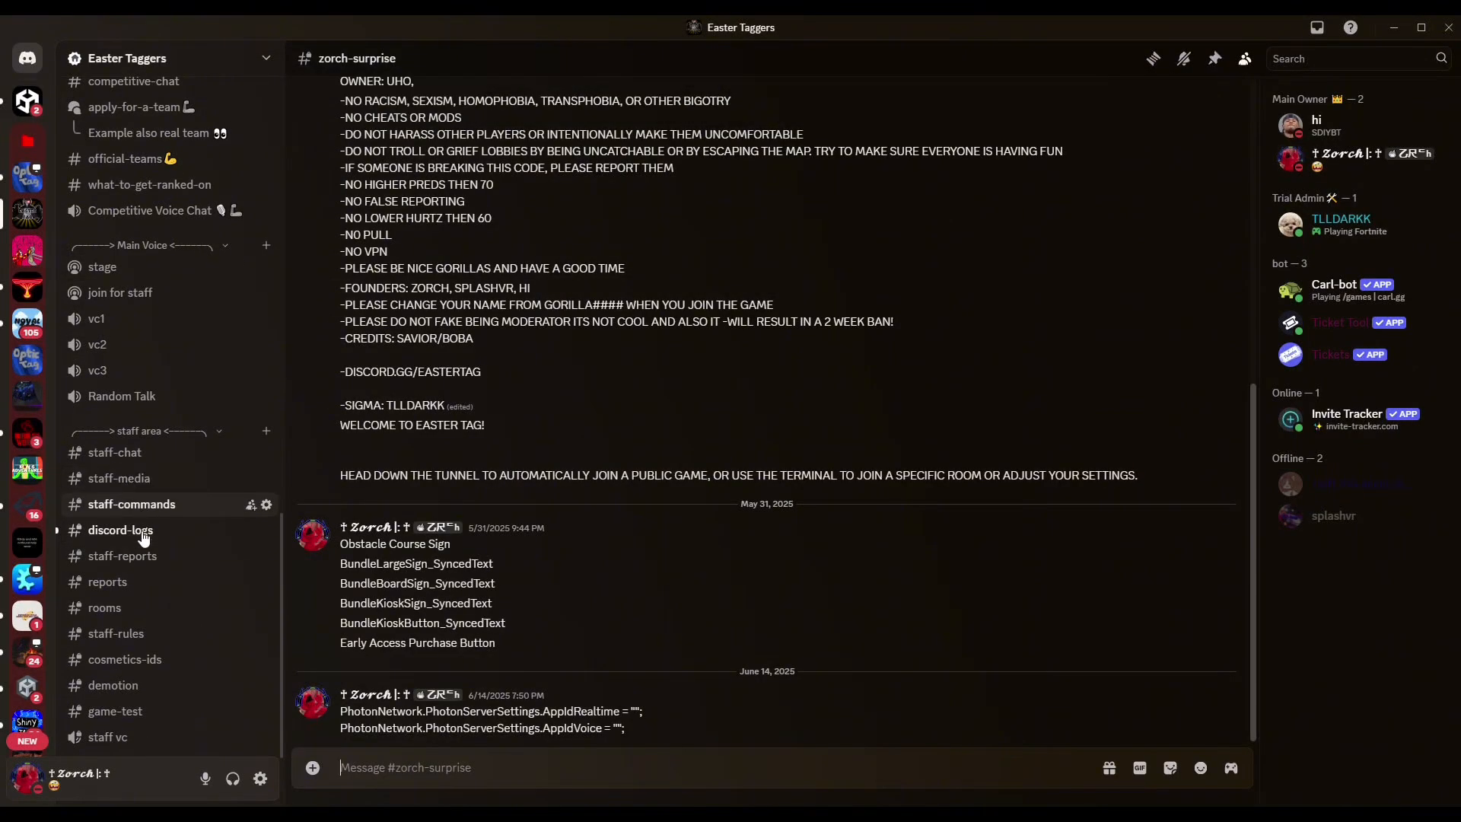
{"action": "scroll", "coordinate": [144, 533], "scroll_direction": "up", "scroll_amount": 2}
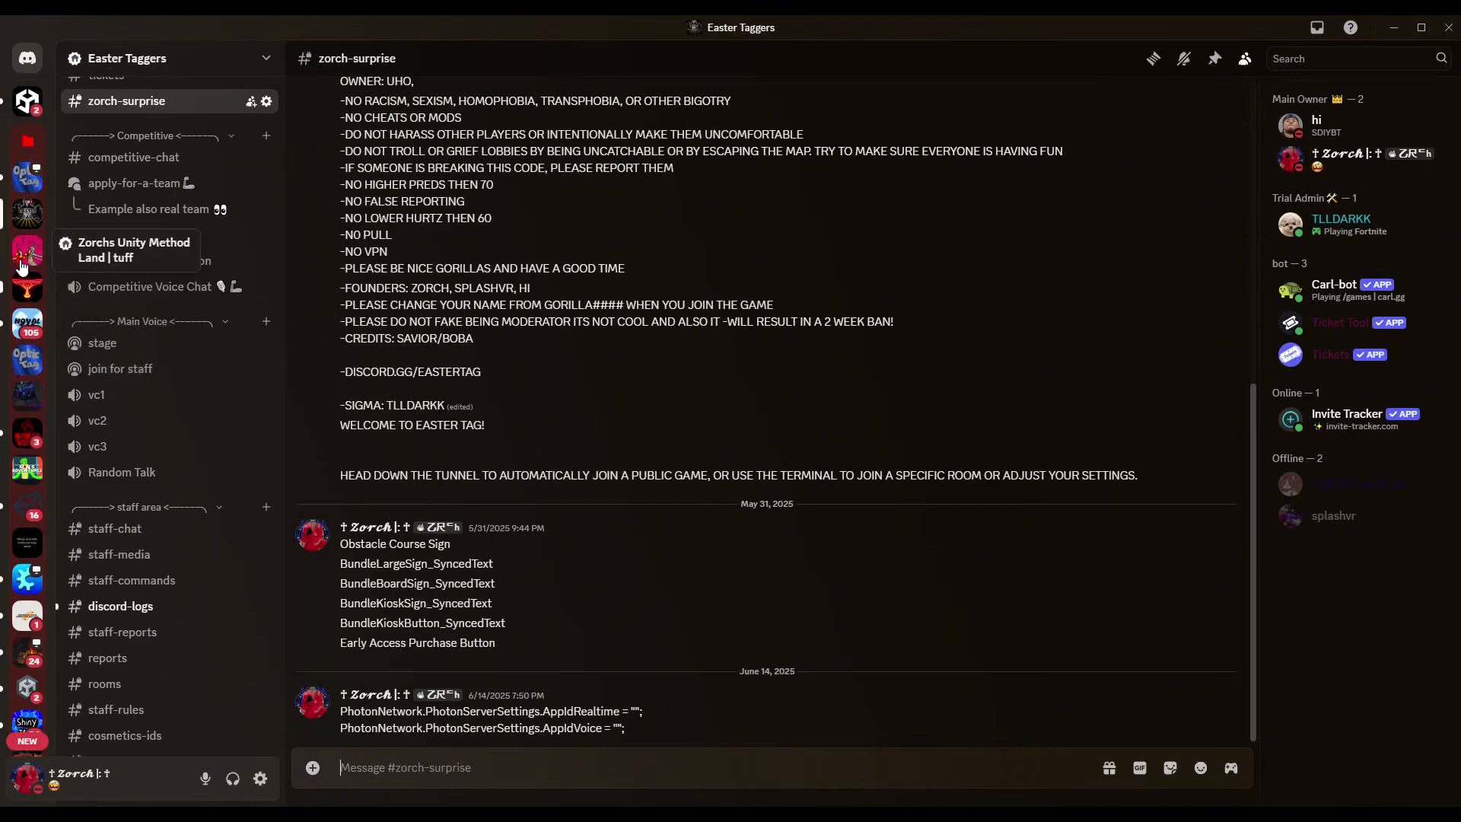
{"action": "left_click", "coordinate": [28, 251]}
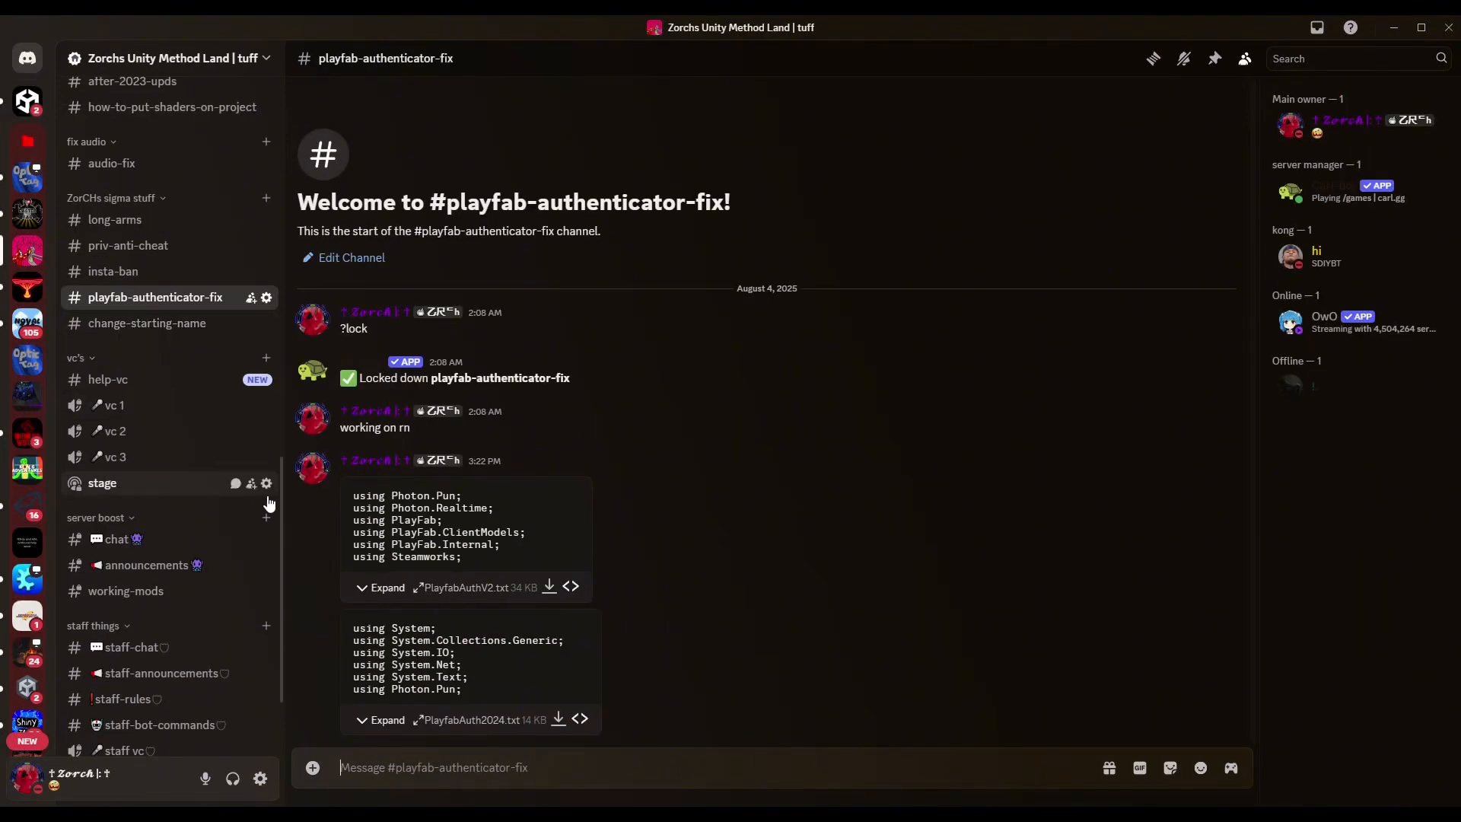
{"action": "scroll", "coordinate": [206, 251], "scroll_direction": "up", "scroll_amount": 6}
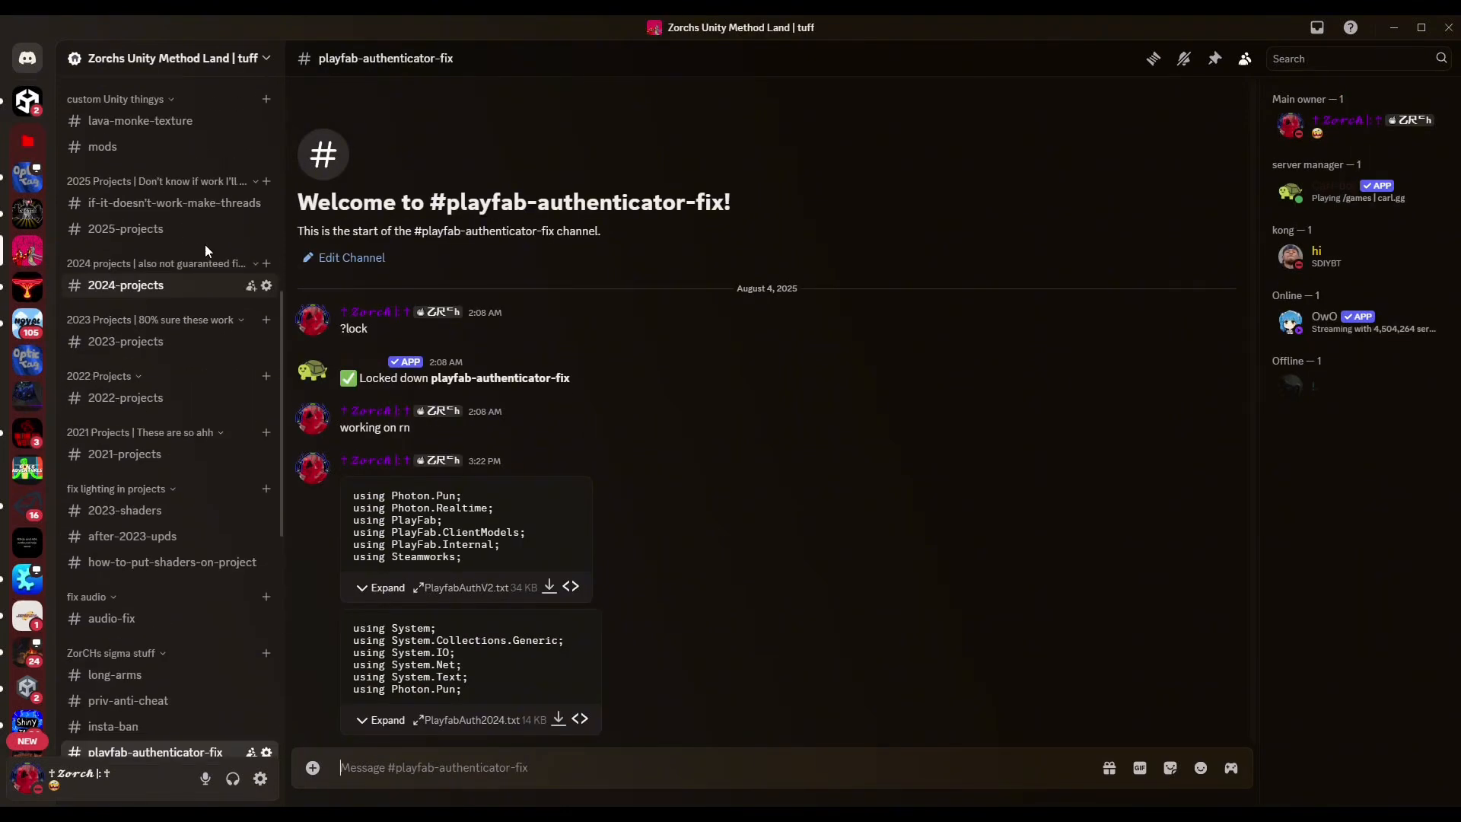
{"action": "scroll", "coordinate": [211, 323], "scroll_direction": "up", "scroll_amount": 3}
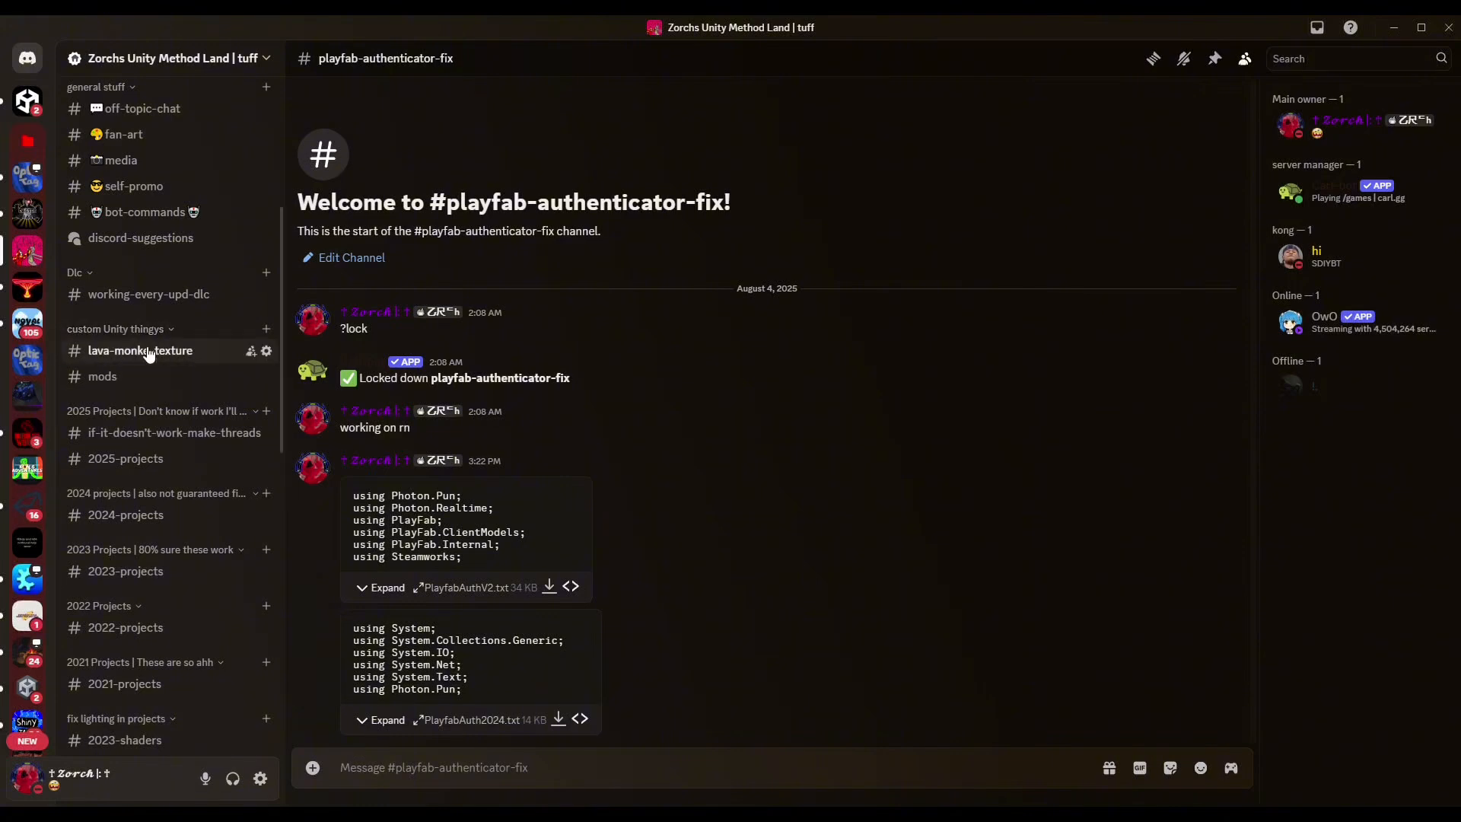
{"action": "left_click", "coordinate": [122, 356]}
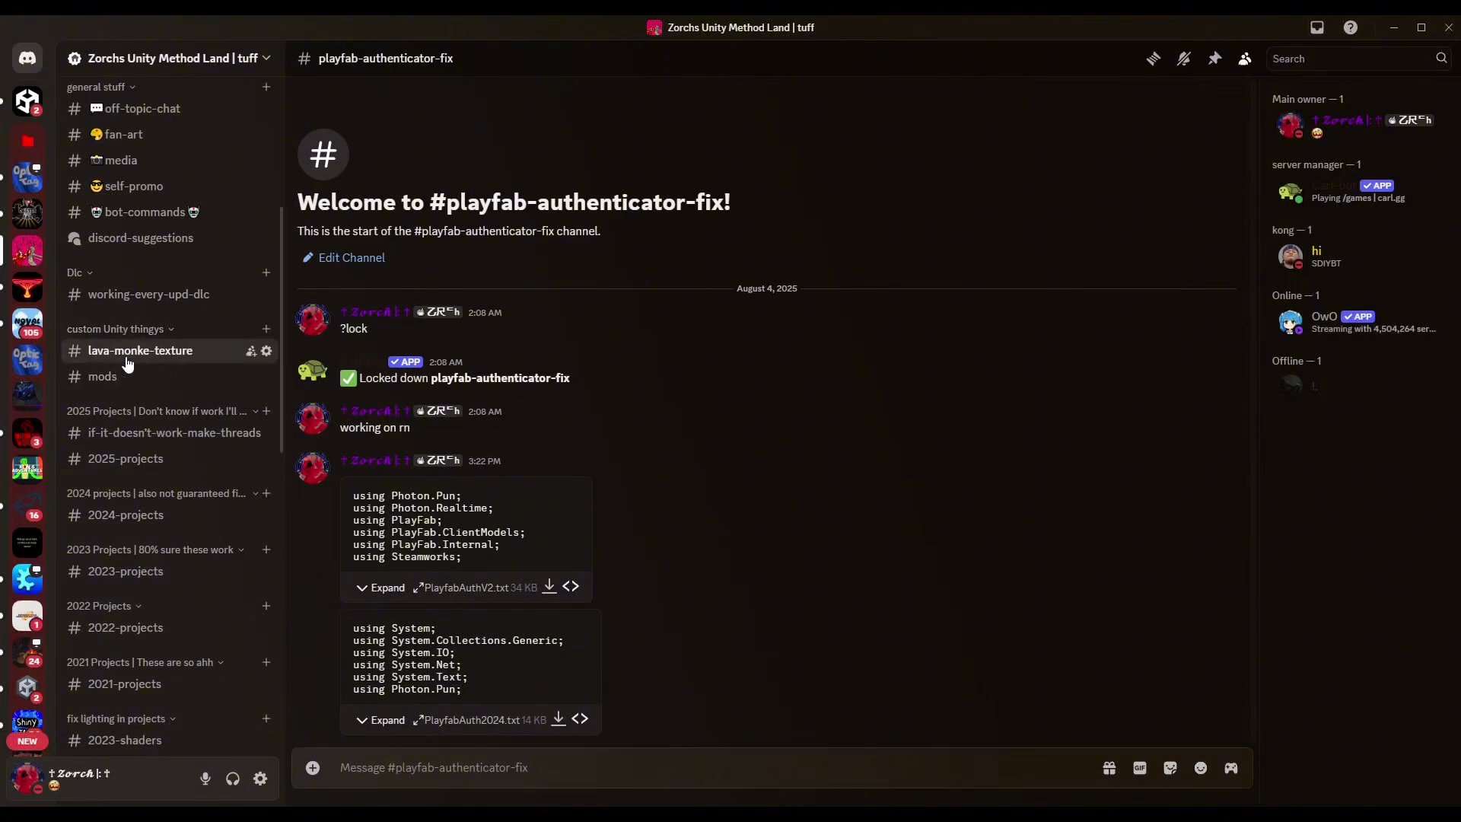
Scroll through the posted lava textures and view the white lava image full size.
{"action": "scroll", "coordinate": [536, 470], "scroll_direction": "up", "scroll_amount": 5}
{"action": "scroll", "coordinate": [537, 470], "scroll_direction": "up", "scroll_amount": 15}
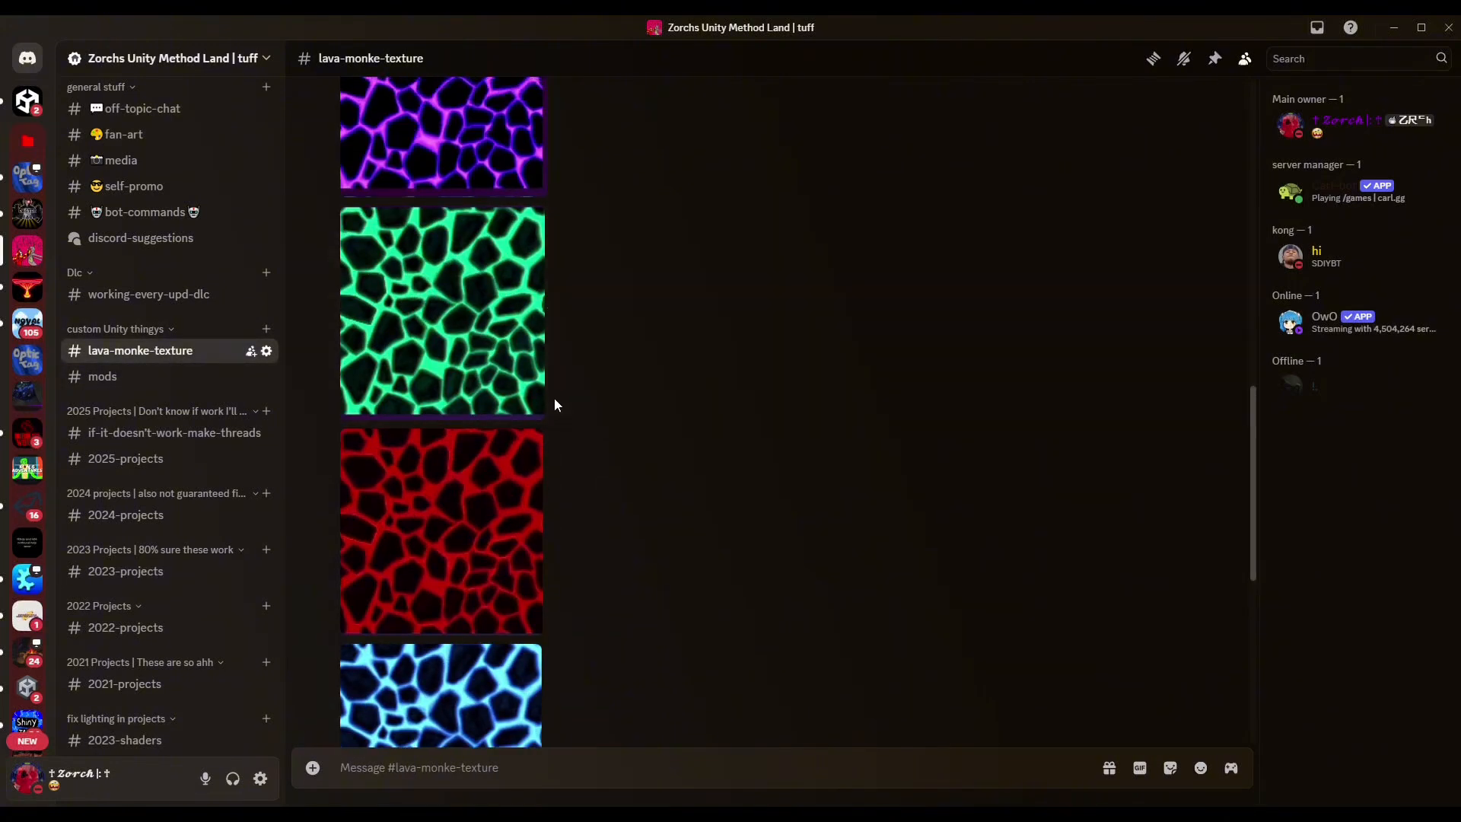
{"action": "scroll", "coordinate": [432, 348], "scroll_direction": "down", "scroll_amount": 15}
{"action": "scroll", "coordinate": [432, 348], "scroll_direction": "down", "scroll_amount": 3}
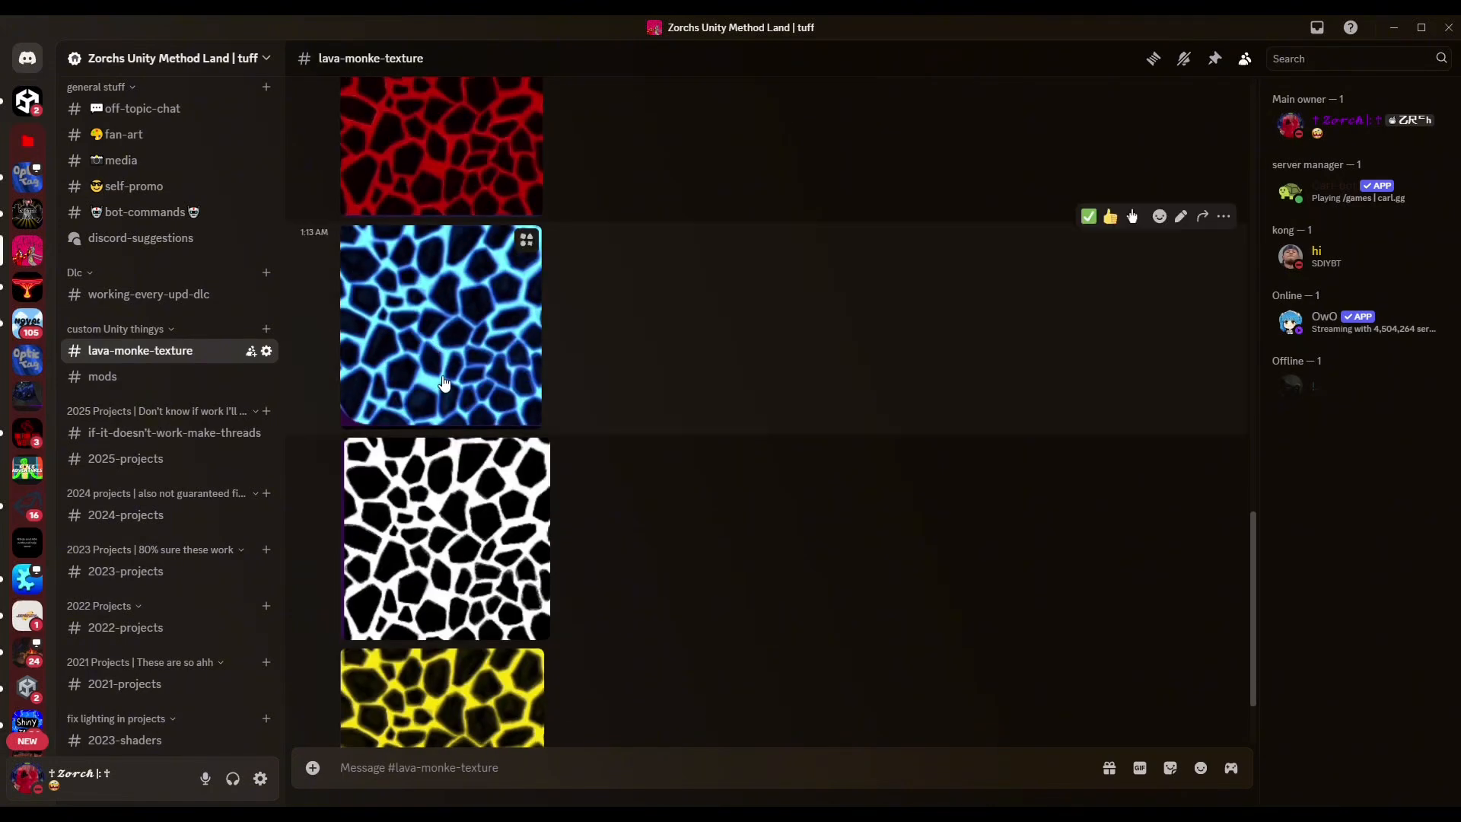
{"action": "scroll", "coordinate": [1196, 692], "scroll_direction": "down", "scroll_amount": 2}
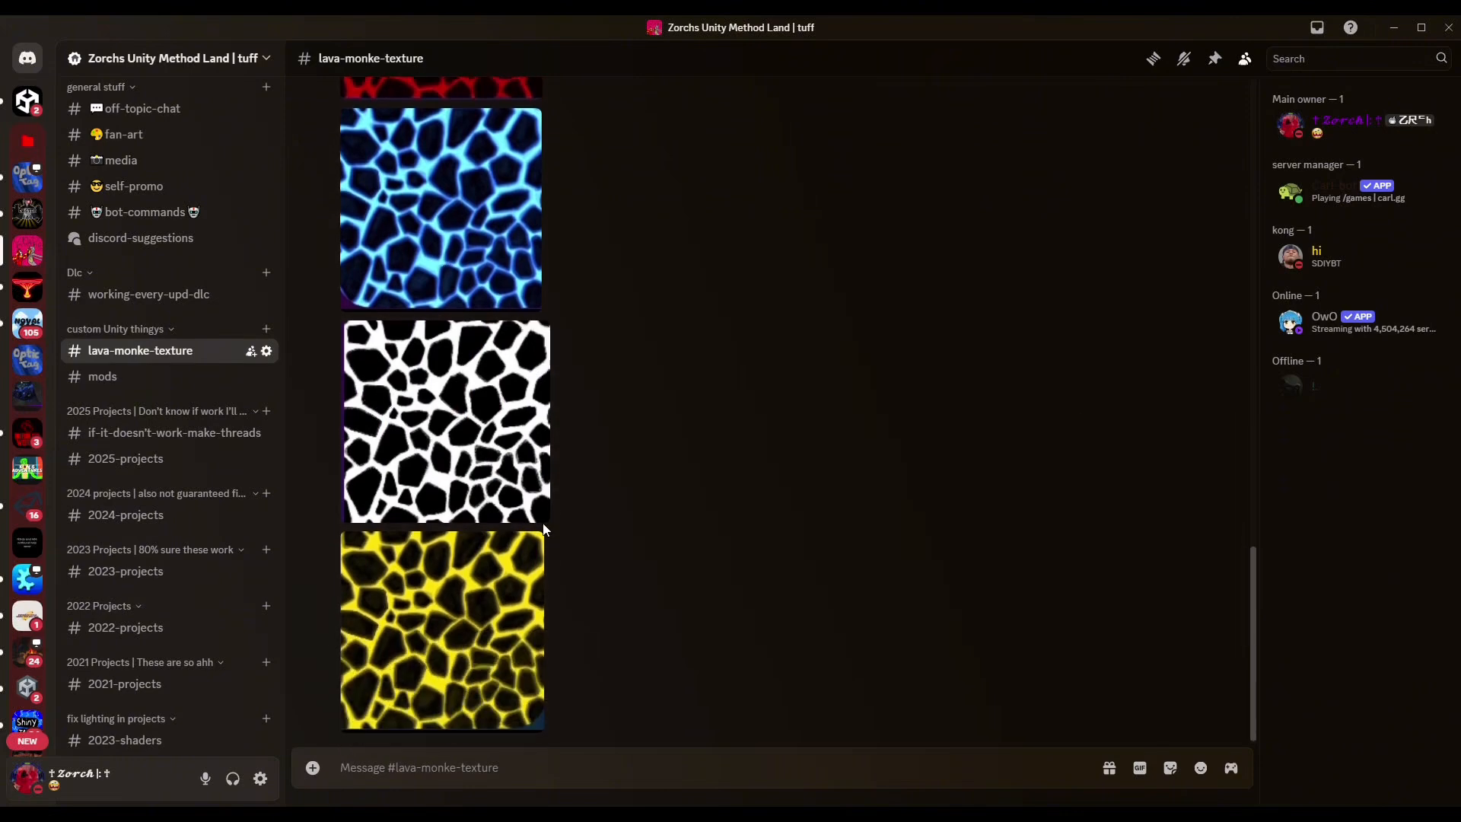
{"action": "scroll", "coordinate": [559, 433], "scroll_direction": "up", "scroll_amount": 4}
{"action": "scroll", "coordinate": [559, 433], "scroll_direction": "up", "scroll_amount": 6}
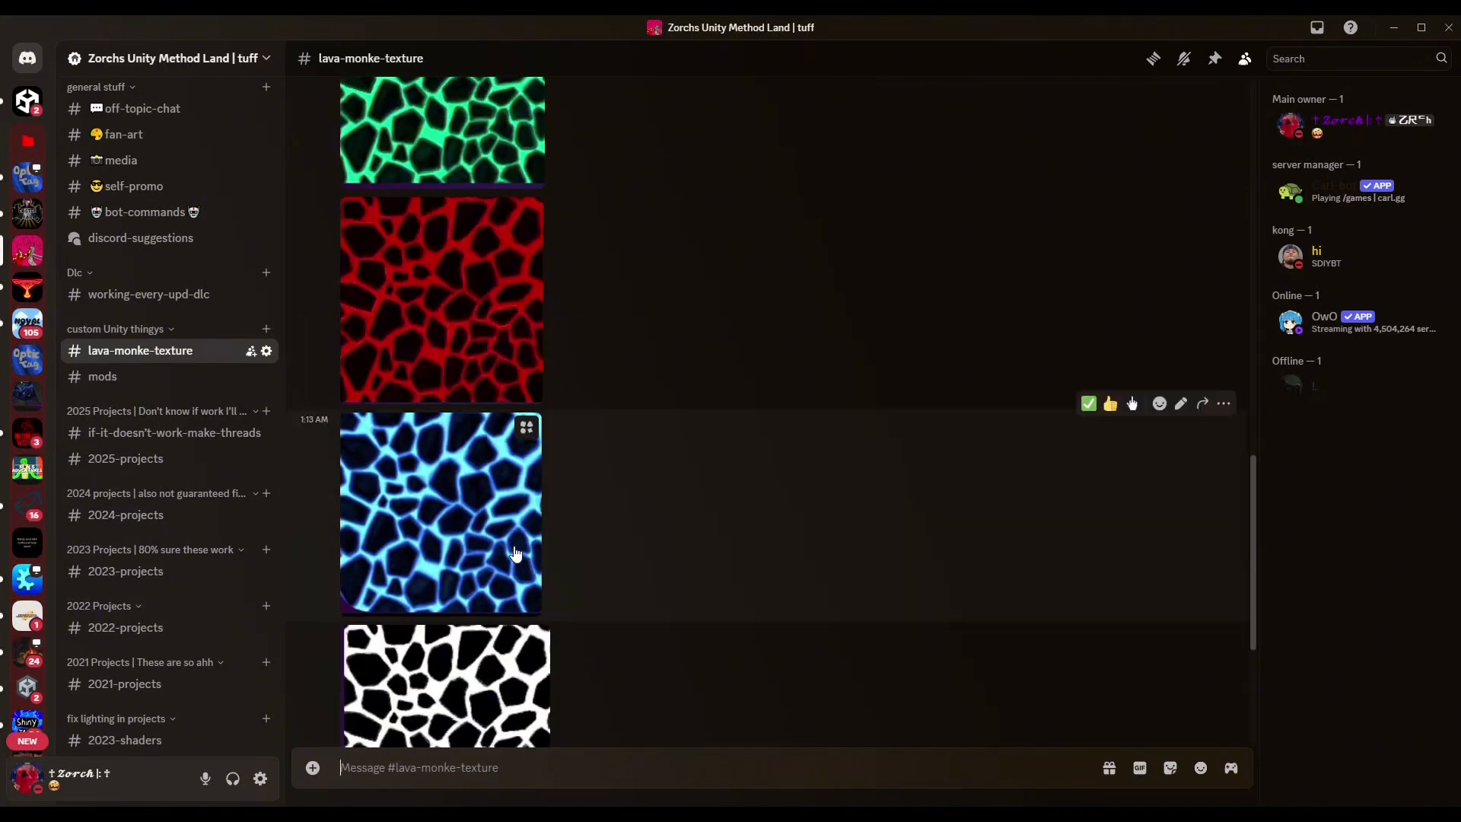
{"action": "scroll", "coordinate": [282, 394], "scroll_direction": "up", "scroll_amount": 4}
{"action": "scroll", "coordinate": [417, 436], "scroll_direction": "up", "scroll_amount": 10}
{"action": "scroll", "coordinate": [419, 432], "scroll_direction": "down", "scroll_amount": 20}
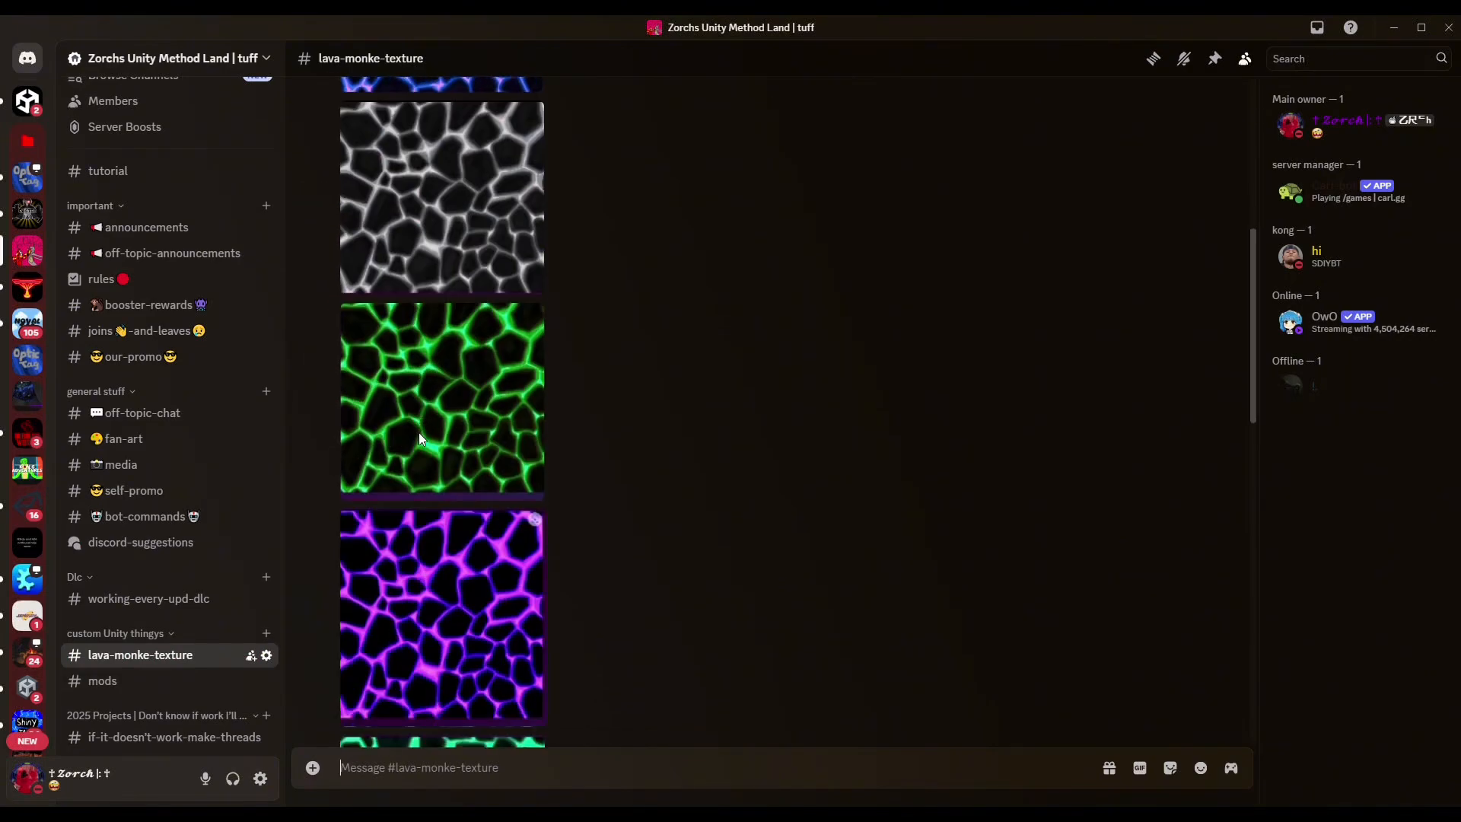
{"action": "left_click", "coordinate": [430, 439]}
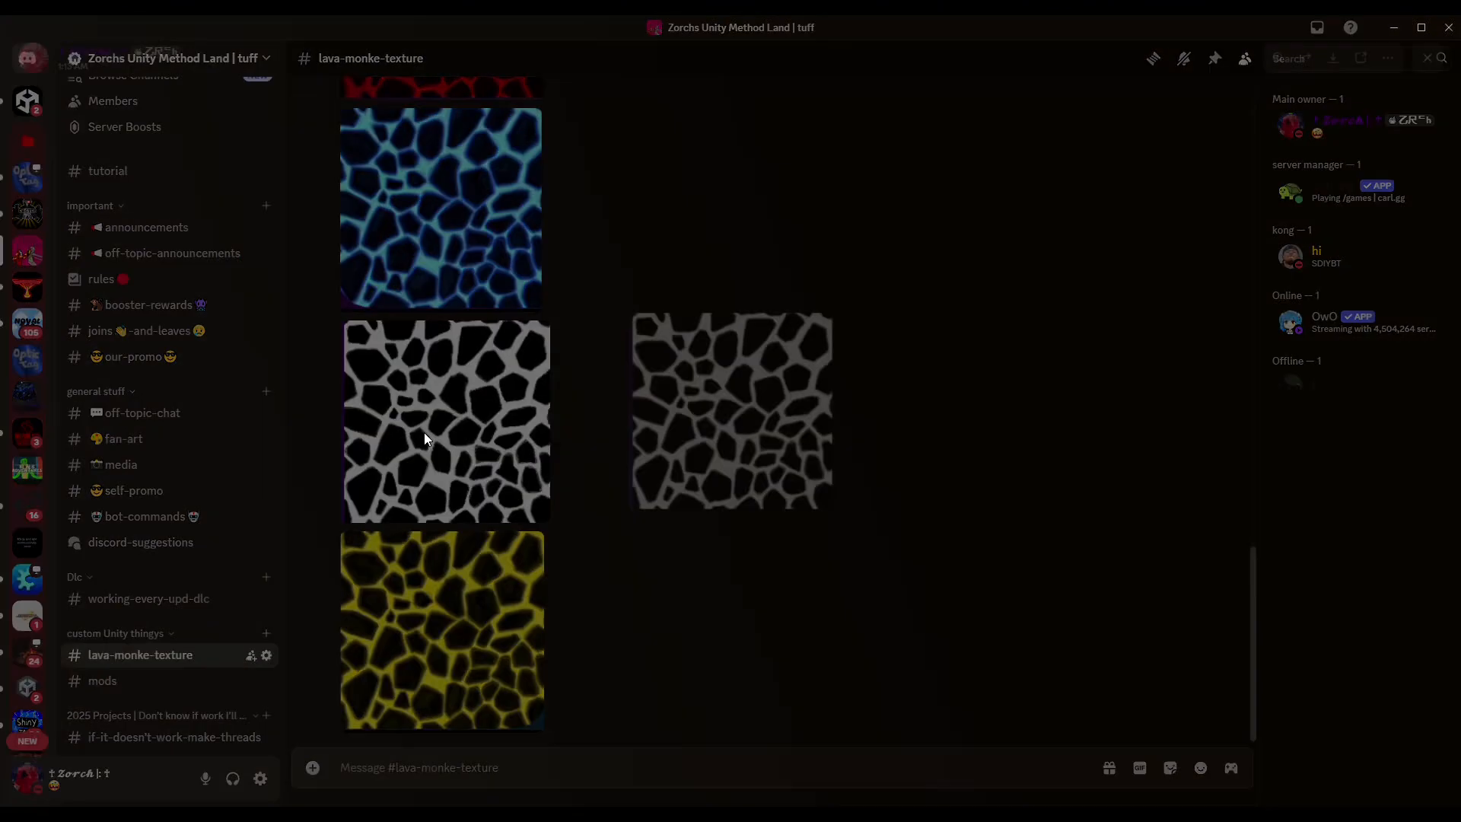
Download the black-and-white lava image and set the Infected material's Albedo colour to white.
{"action": "left_click", "coordinate": [1333, 58]}
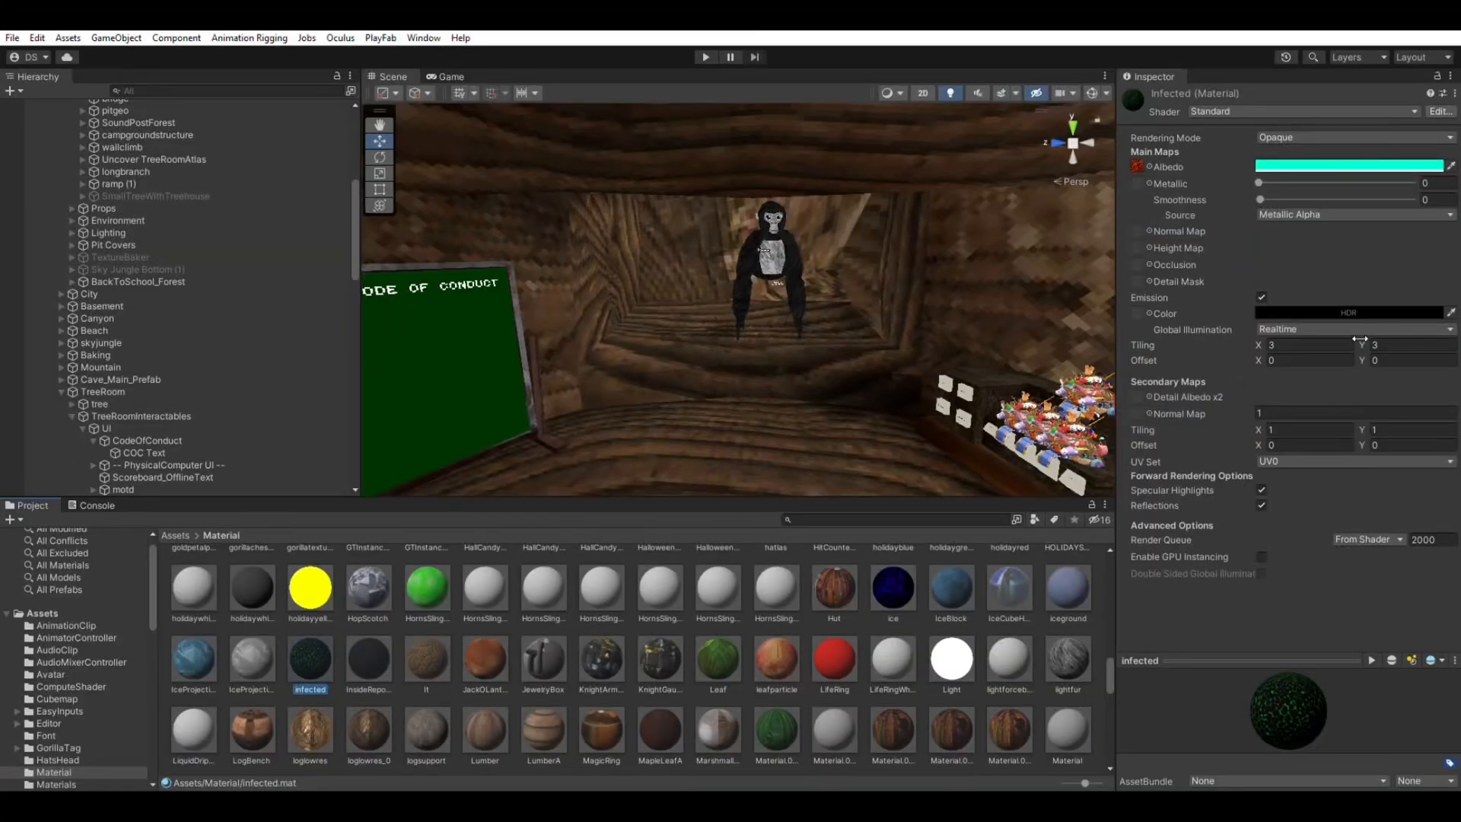
{"action": "right_click_drag", "start_coordinate": [757, 309], "coordinate": [795, 311]}
{"action": "left_click", "coordinate": [1276, 161]}
{"action": "left_click_drag", "start_coordinate": [1382, 263], "coordinate": [1164, 188]}
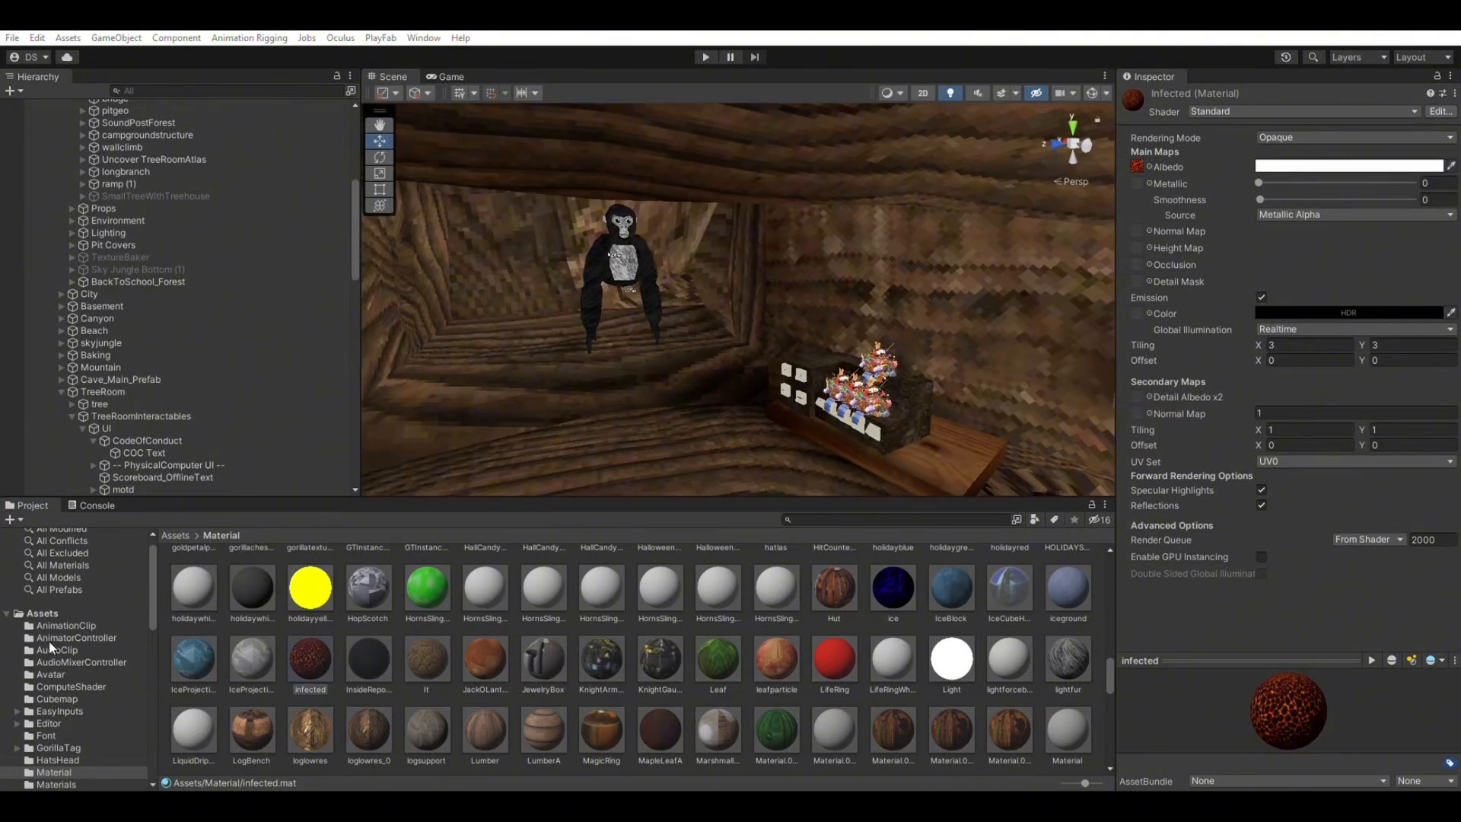
Assign the downloaded black-and-white lava image as the Infected material's Albedo texture.
{"action": "left_click", "coordinate": [54, 610]}
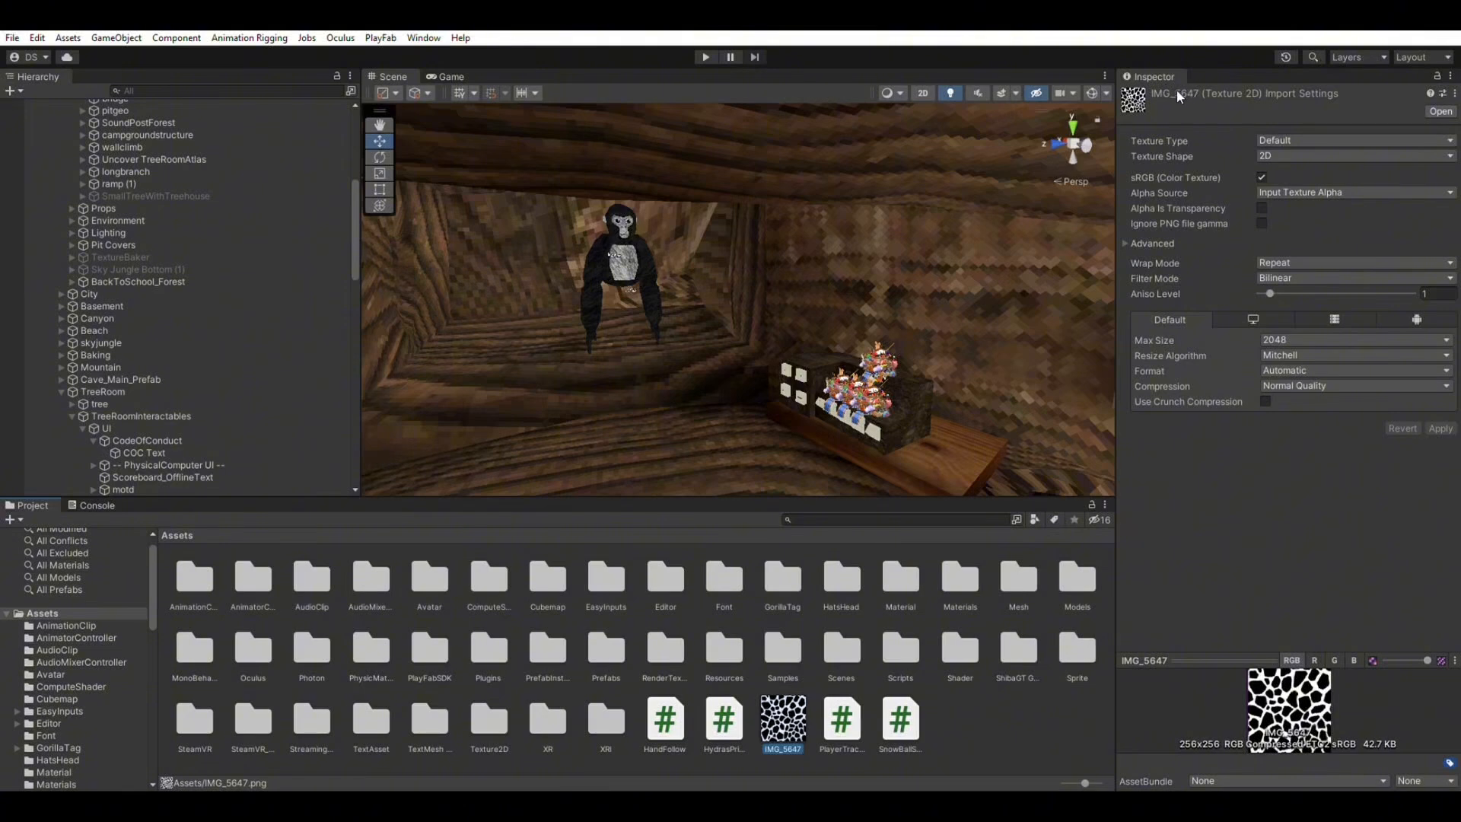
{"action": "double_click", "coordinate": [896, 575]}
{"action": "scroll", "coordinate": [685, 647], "scroll_direction": "down", "scroll_amount": 2}
{"action": "scroll", "coordinate": [421, 696], "scroll_direction": "down", "scroll_amount": 10}
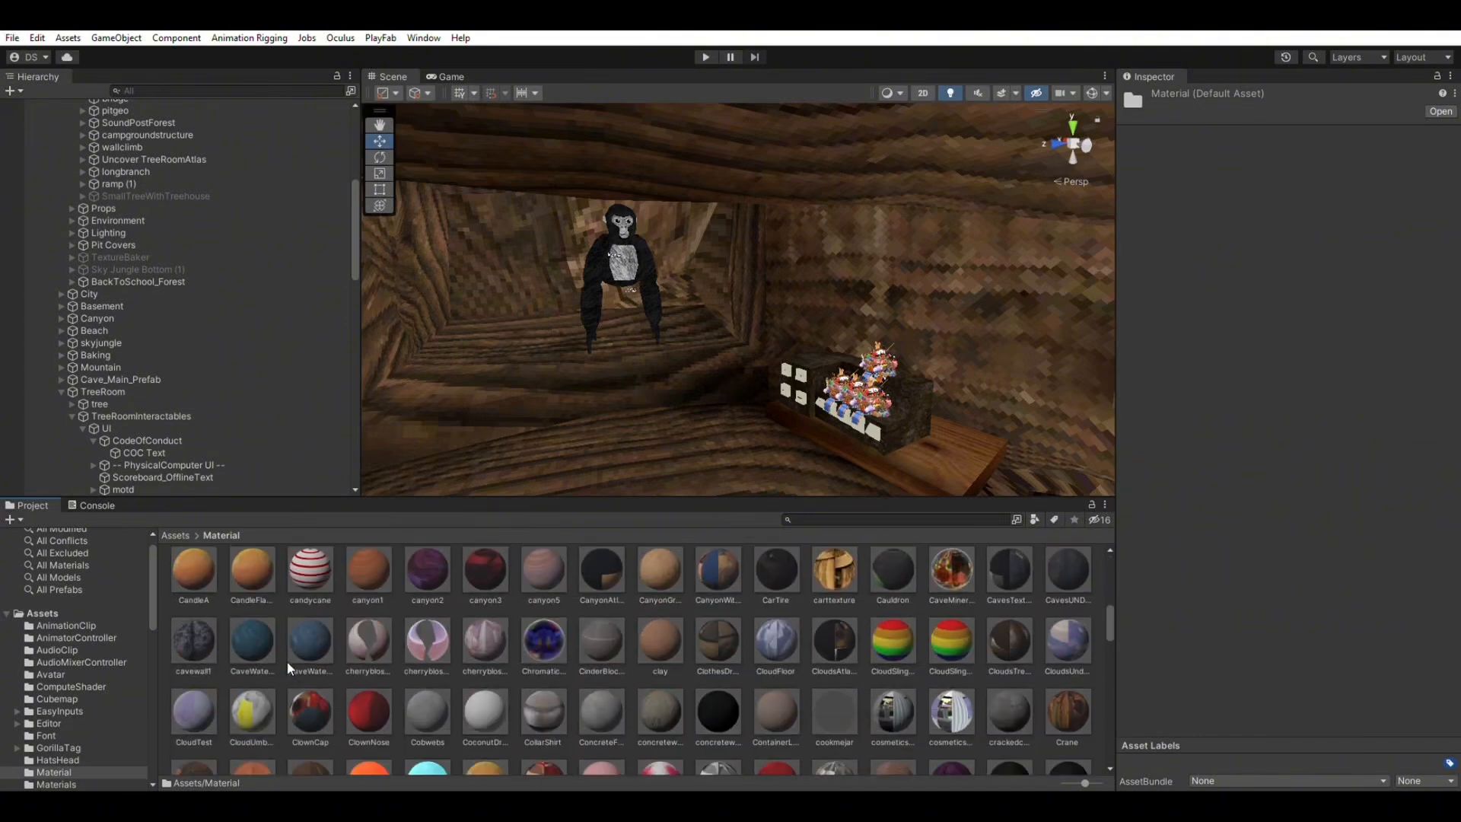
{"action": "scroll", "coordinate": [292, 628], "scroll_direction": "down", "scroll_amount": 6}
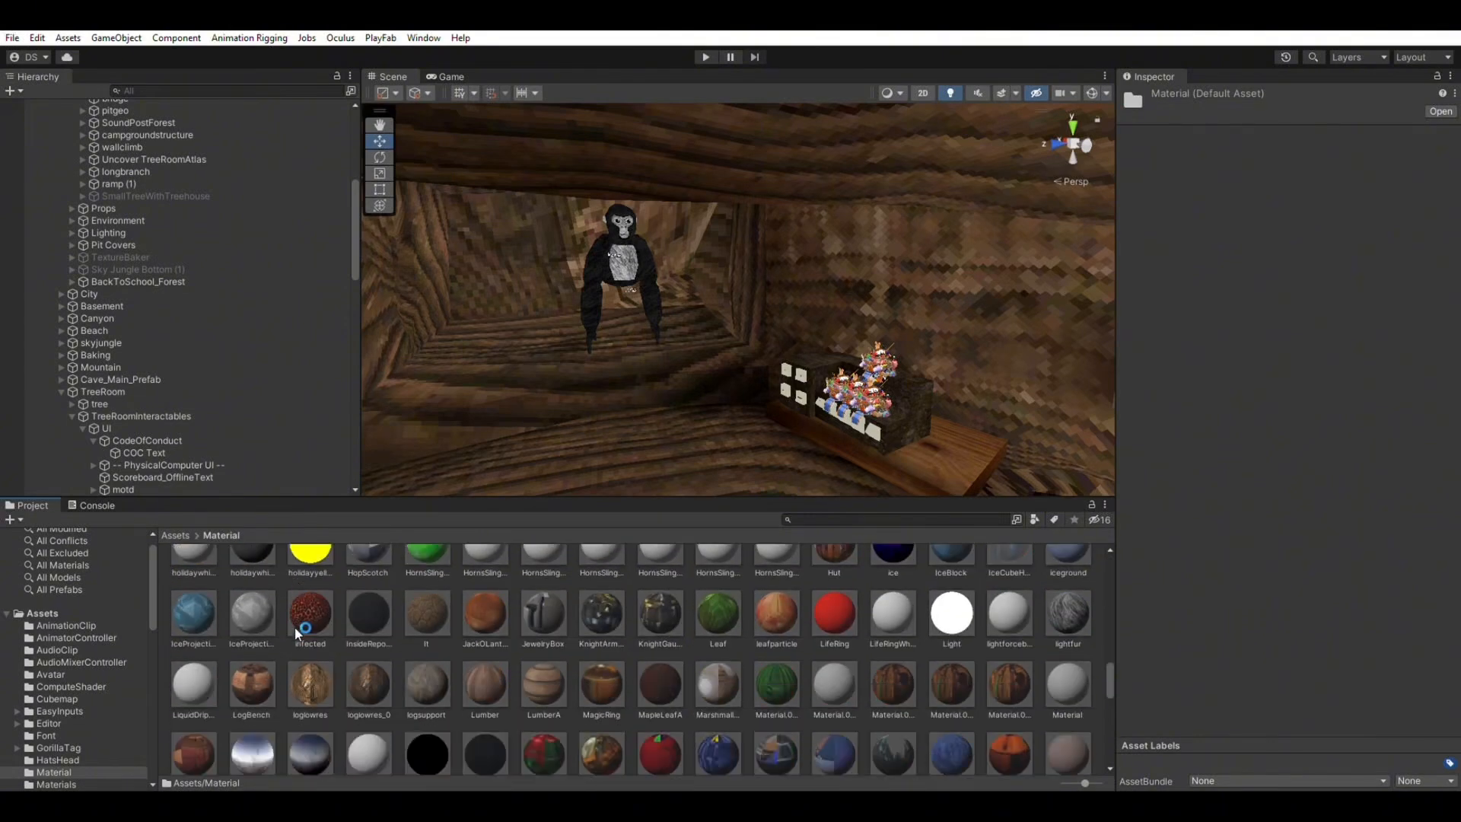
{"action": "scroll", "coordinate": [295, 604], "scroll_direction": "up", "scroll_amount": 3}
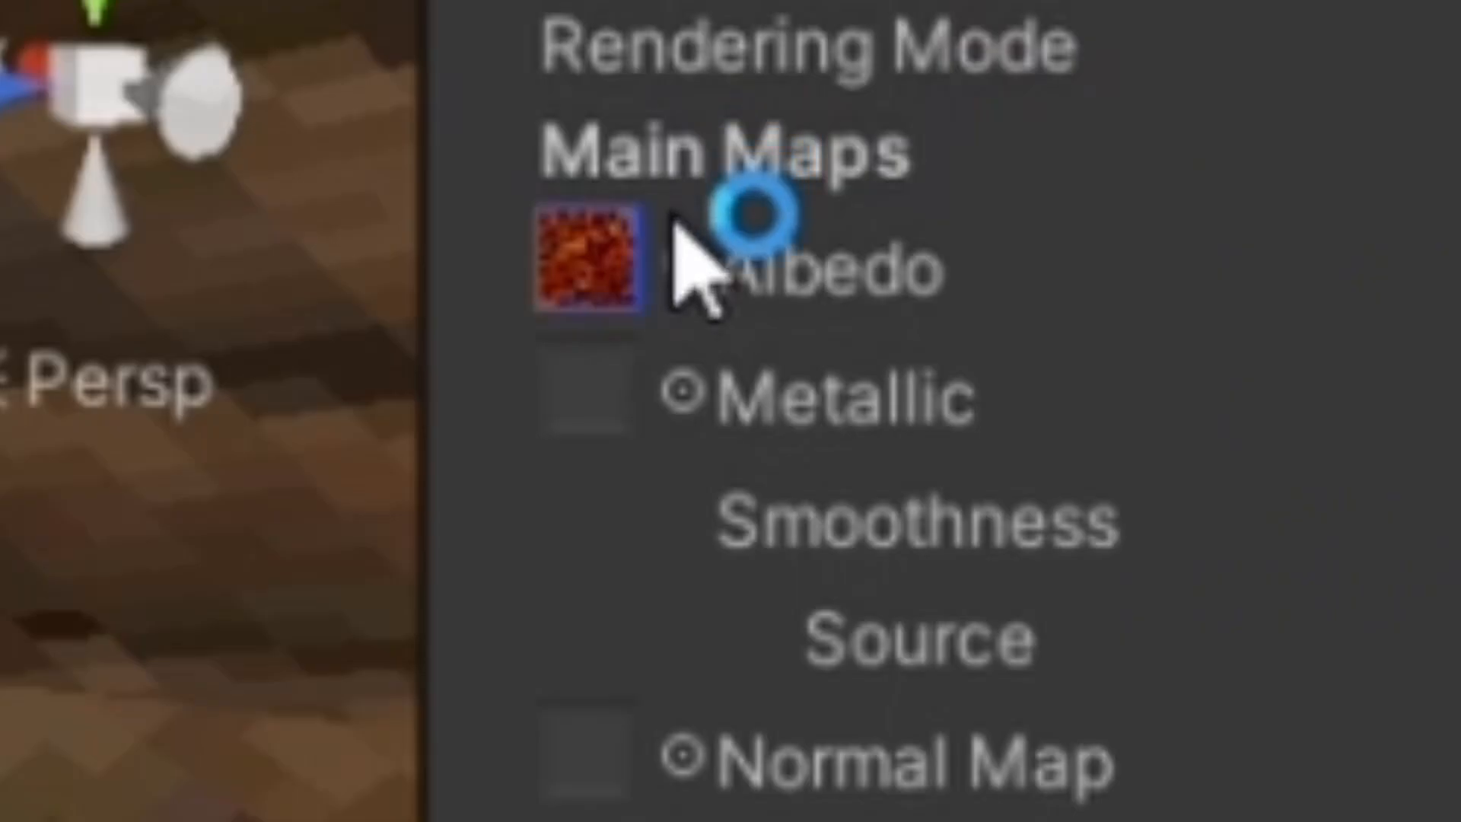
{"action": "left_click", "coordinate": [1243, 211]}
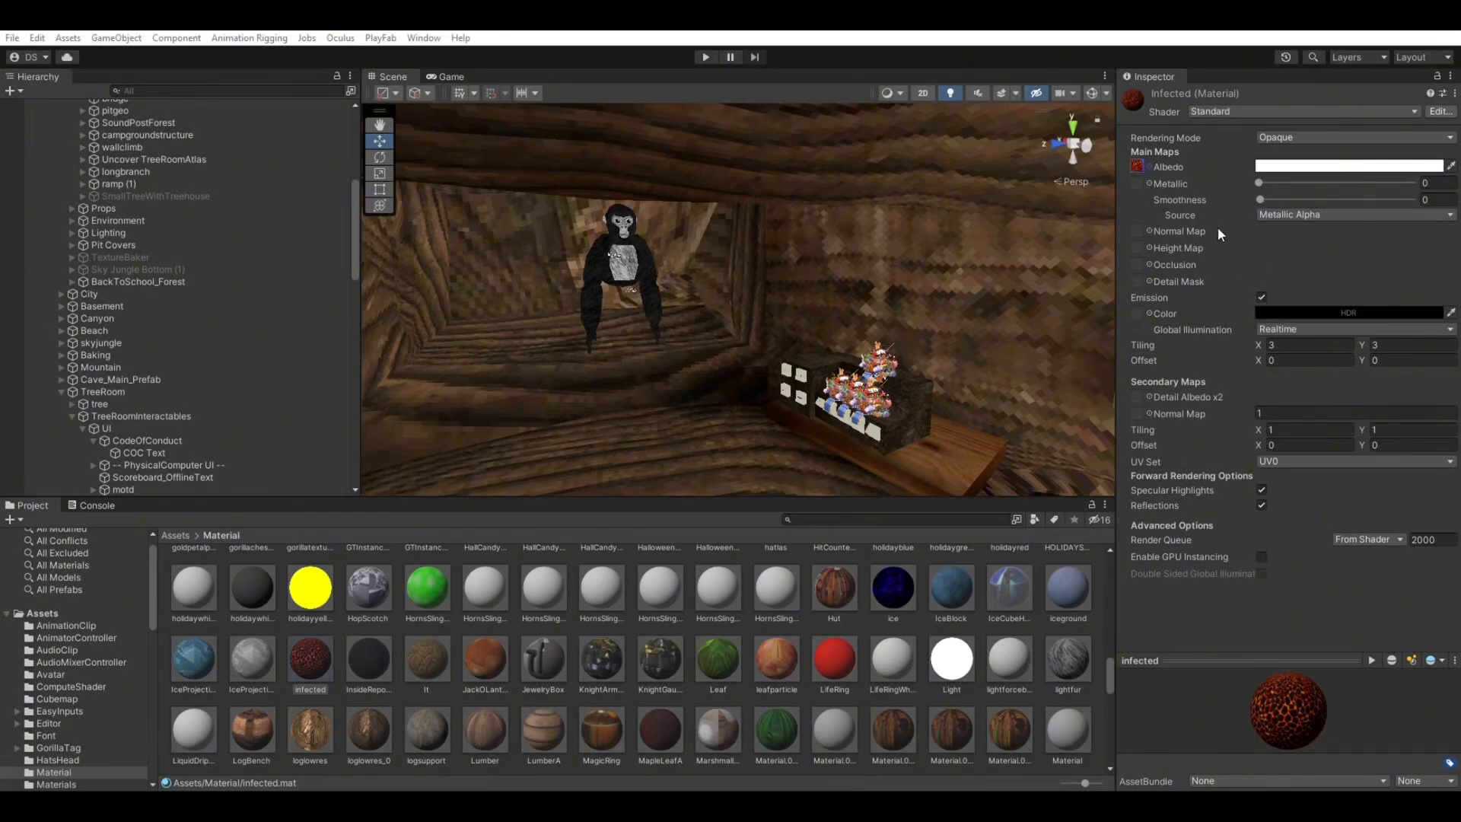
{"action": "double_click", "coordinate": [1237, 234]}
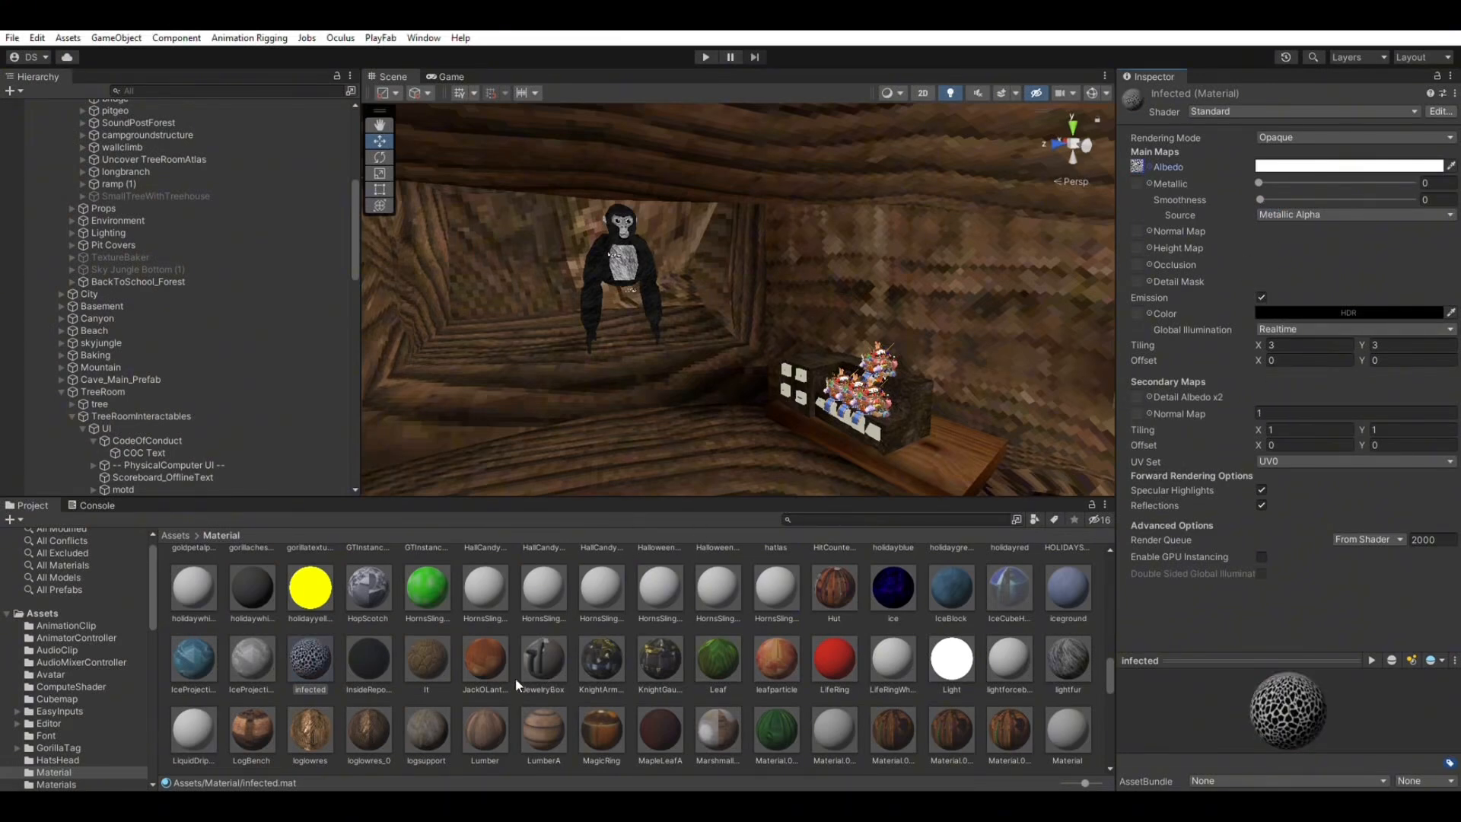
Try the Infected material on the green Code of Conduct board, then undo it.
{"action": "right_click_drag", "start_coordinate": [688, 355], "coordinate": [594, 441]}
{"action": "left_click_drag", "start_coordinate": [328, 649], "coordinate": [579, 645]}
{"action": "right_click_drag", "start_coordinate": [588, 467], "coordinate": [359, 477]}
{"action": "key", "text": "w"}
{"action": "left_click_drag", "start_coordinate": [311, 664], "coordinate": [597, 219]}
{"action": "key", "text": "s"}
{"action": "right_click_drag", "start_coordinate": [597, 219], "coordinate": [868, 233]}
{"action": "key", "text": "w"}
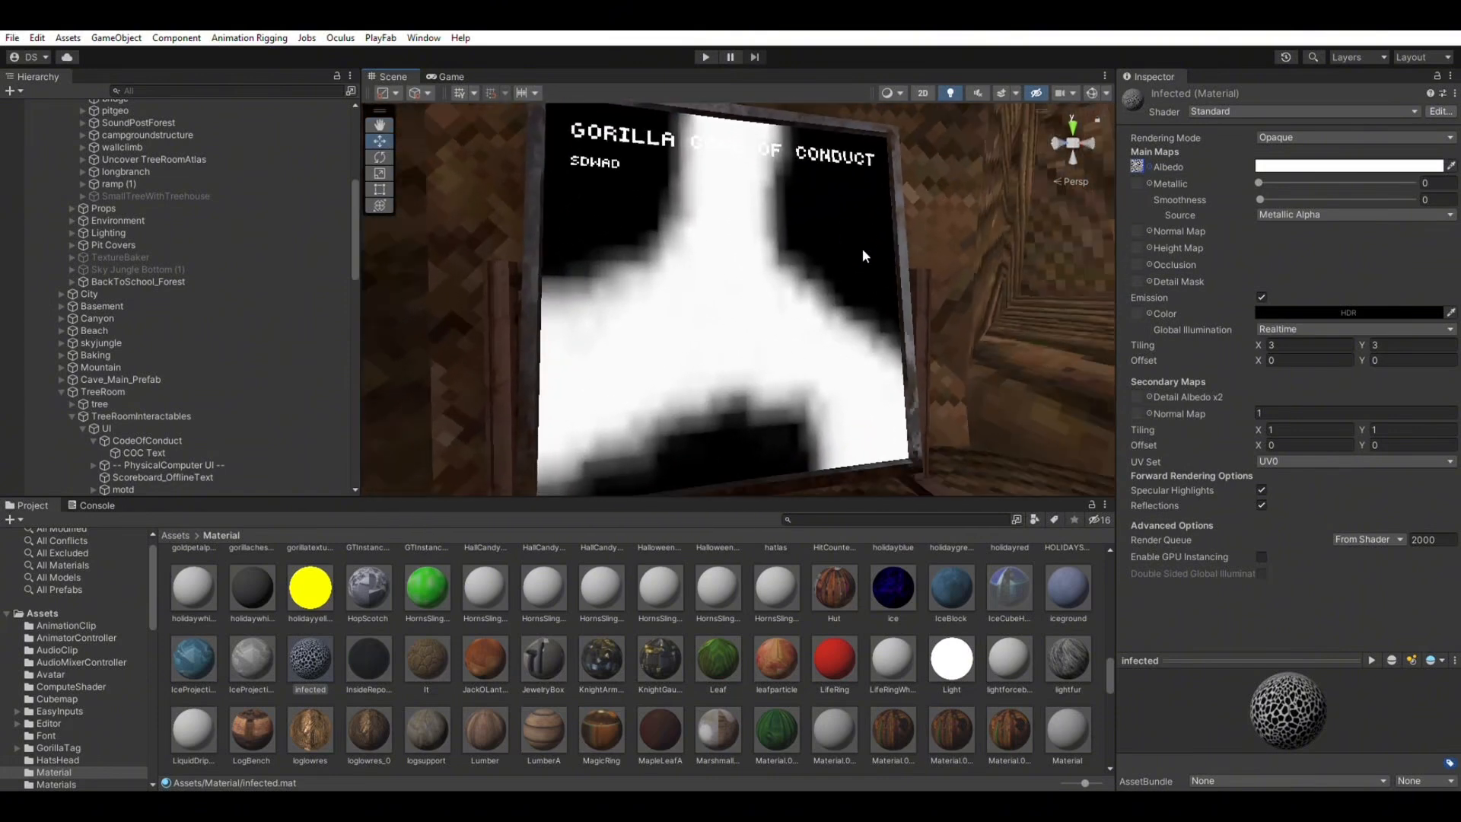
{"action": "right_click_drag", "start_coordinate": [659, 256], "coordinate": [697, 257]}
{"action": "key", "text": "ctrl+z"}
Apply the Infected material to the gorilla model in the Scene view.
{"action": "right_click_drag", "start_coordinate": [841, 239], "coordinate": [1021, 258]}
{"action": "key", "text": "w"}
{"action": "key", "text": "ctrl+z"}
{"action": "left_click_drag", "start_coordinate": [312, 656], "coordinate": [678, 229]}
{"action": "mouse_move", "coordinate": [678, 229]}
{"action": "right_mouse_down"}
{"action": "mouse_move", "coordinate": [538, 379]}
{"action": "mouse_move", "coordinate": [548, 300]}
{"action": "mouse_move", "coordinate": [620, 277]}
{"action": "mouse_move", "coordinate": [611, 482]}
{"action": "mouse_move", "coordinate": [715, 442]}
{"action": "mouse_move", "coordinate": [762, 457]}
{"action": "mouse_move", "coordinate": [764, 474]}
{"action": "mouse_move", "coordinate": [548, 391]}
{"action": "mouse_move", "coordinate": [538, 369]}
{"action": "mouse_move", "coordinate": [669, 261]}
{"action": "mouse_move", "coordinate": [655, 271]}
{"action": "mouse_move", "coordinate": [767, 456]}
{"action": "mouse_move", "coordinate": [911, 323]}
{"action": "mouse_move", "coordinate": [992, 404]}
{"action": "mouse_move", "coordinate": [860, 318]}
{"action": "mouse_move", "coordinate": [799, 304]}
{"action": "mouse_move", "coordinate": [696, 247]}
{"action": "mouse_move", "coordinate": [943, 245]}
{"action": "mouse_move", "coordinate": [906, 289]}
{"action": "mouse_move", "coordinate": [875, 274]}
{"action": "mouse_move", "coordinate": [781, 277]}
{"action": "mouse_move", "coordinate": [832, 251]}
{"action": "mouse_move", "coordinate": [744, 202]}
{"action": "mouse_move", "coordinate": [693, 333]}
{"action": "right_mouse_up"}
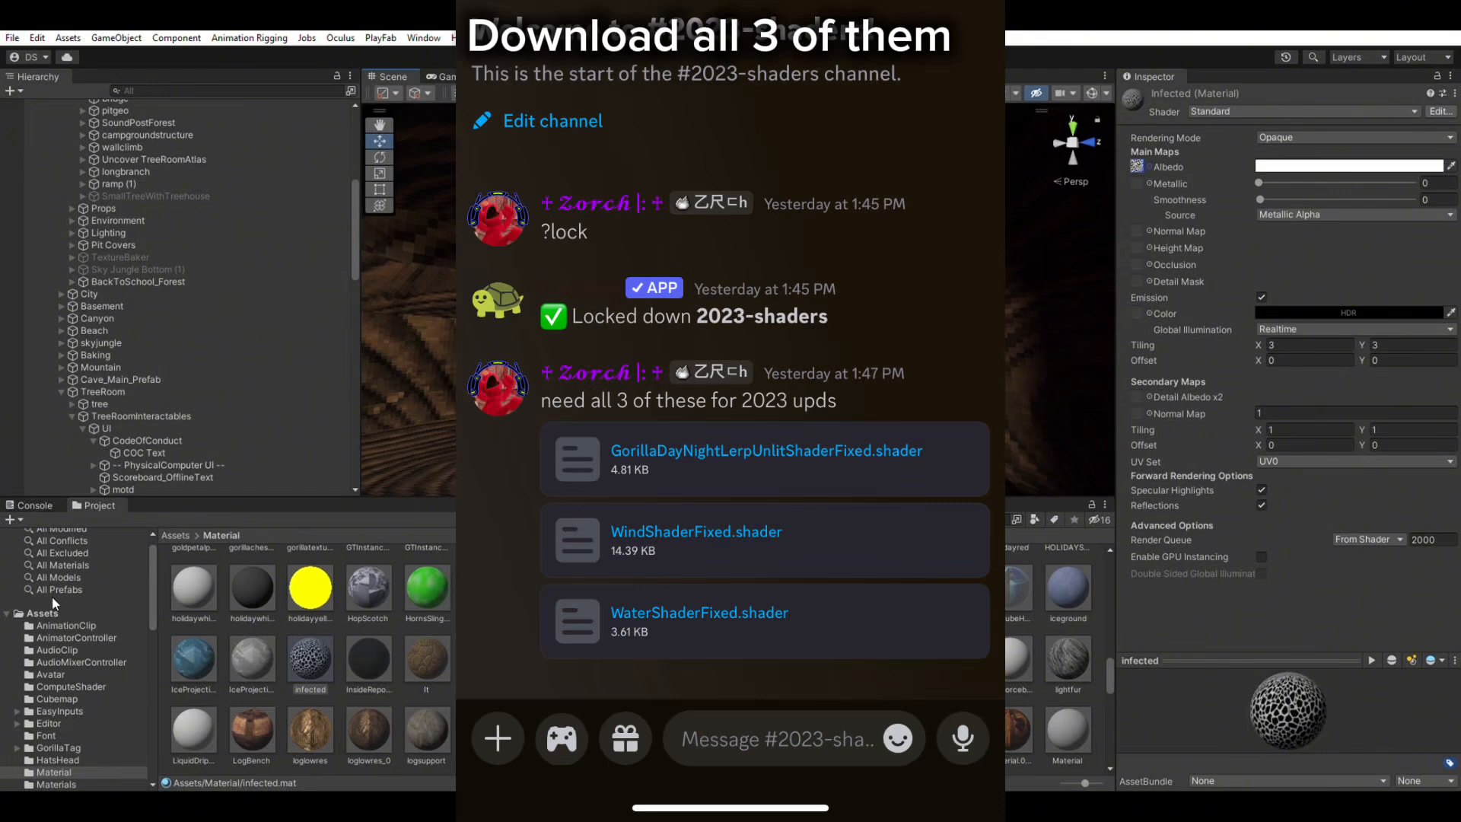
Go to the top Assets folder and open the Shader folder holding WindShaderFixed.
{"action": "left_click", "coordinate": [43, 613]}
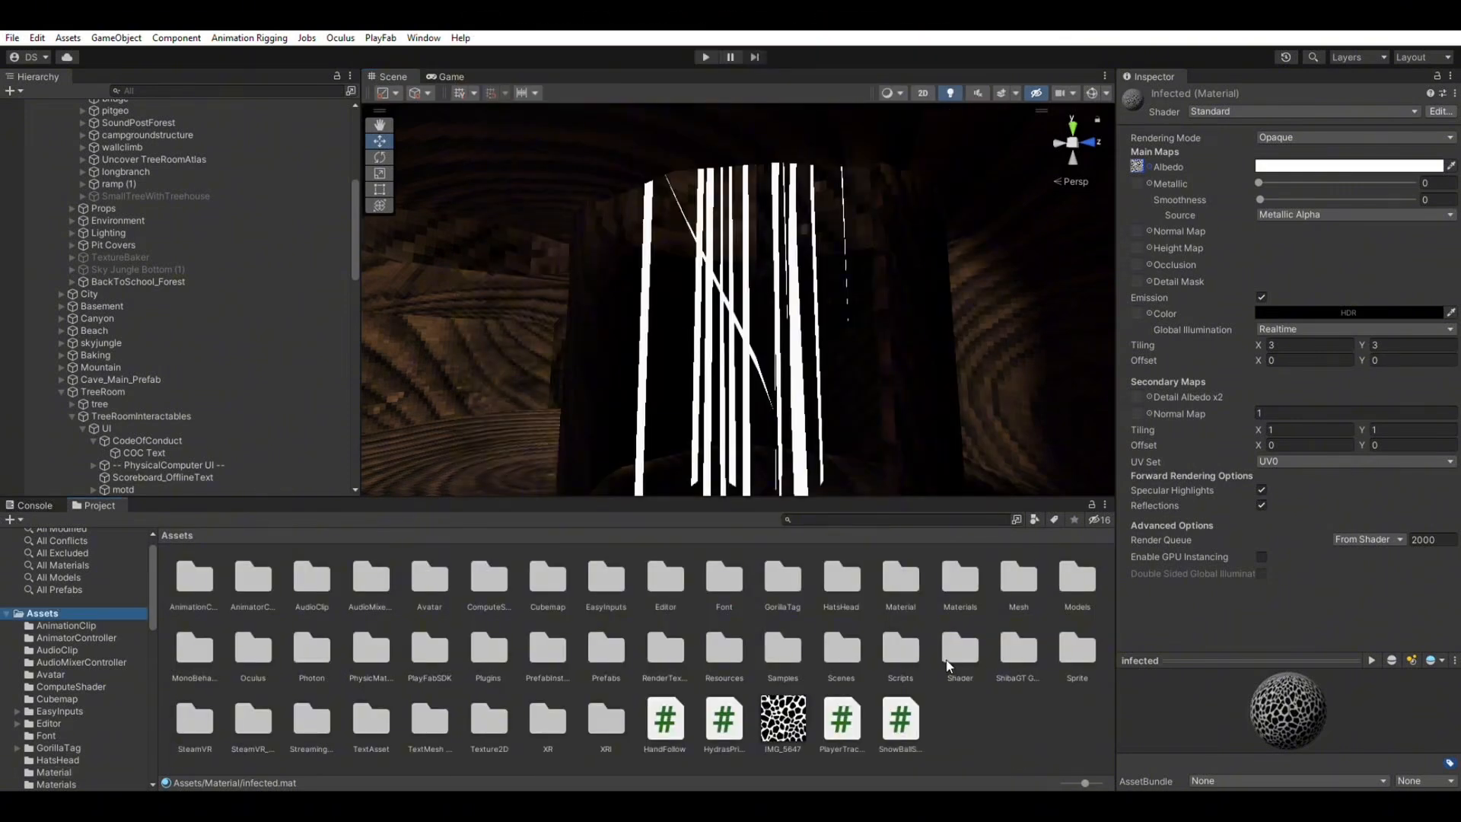
{"action": "double_click", "coordinate": [959, 650]}
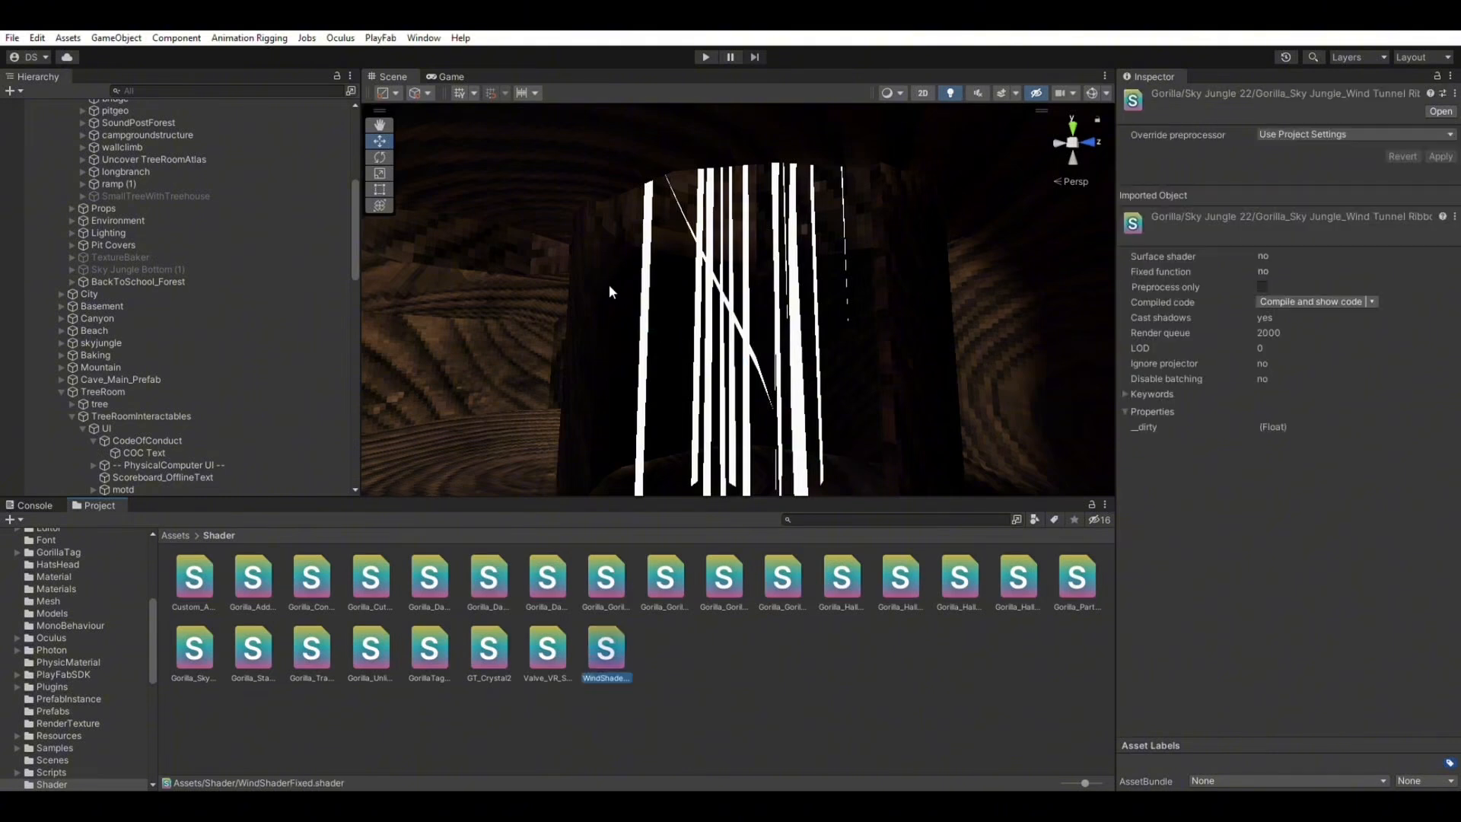
Set the Wind Tunnel Ribbons material's shader to WindShaderFixed.
{"action": "left_click", "coordinate": [707, 297]}
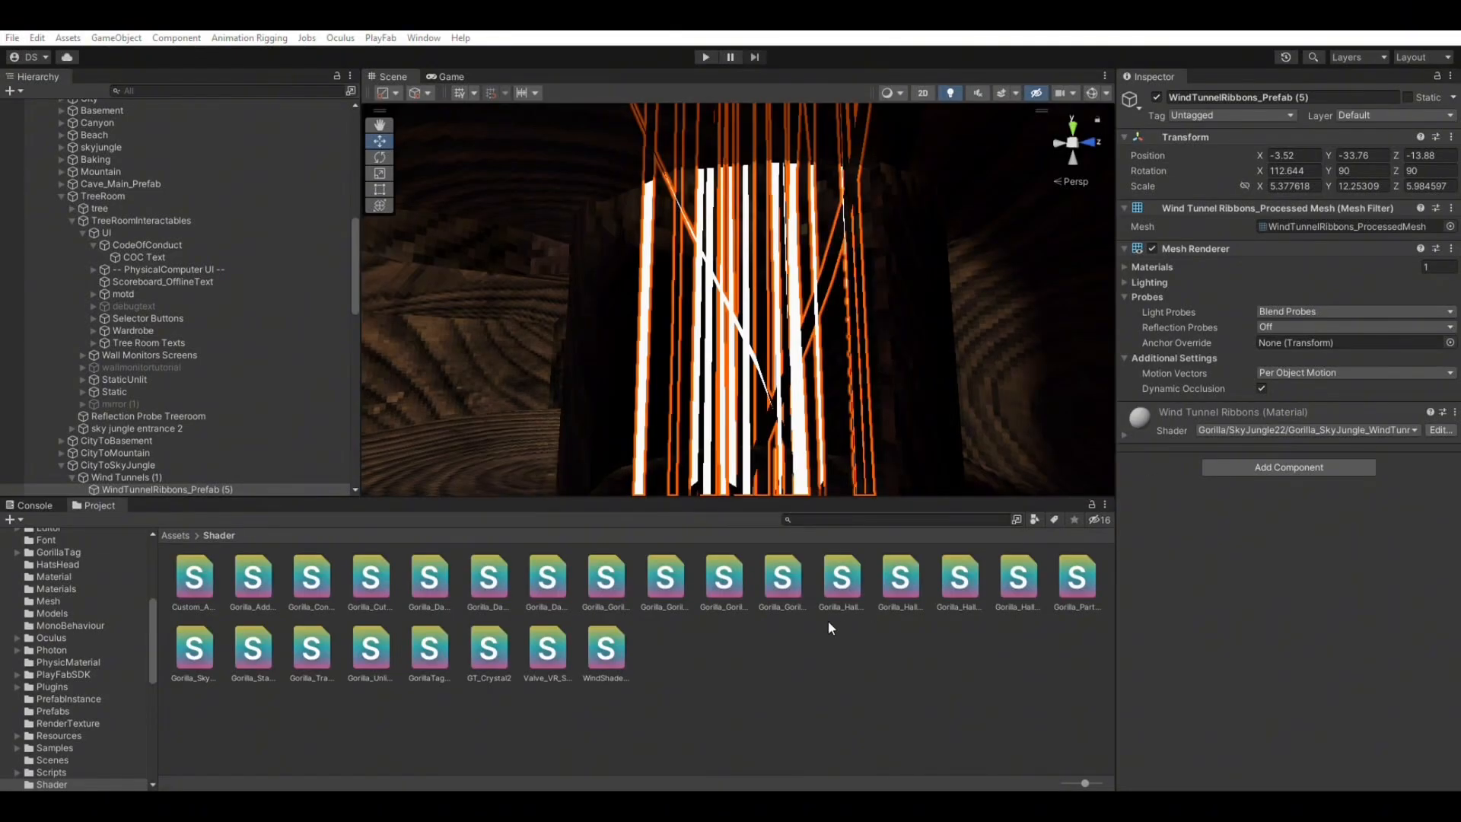
{"action": "left_click_drag", "start_coordinate": [606, 647], "coordinate": [1255, 419]}
{"action": "left_click", "coordinate": [834, 669]}
{"action": "key", "text": "w"}
{"action": "right_click_drag", "start_coordinate": [846, 334], "coordinate": [941, 358]}
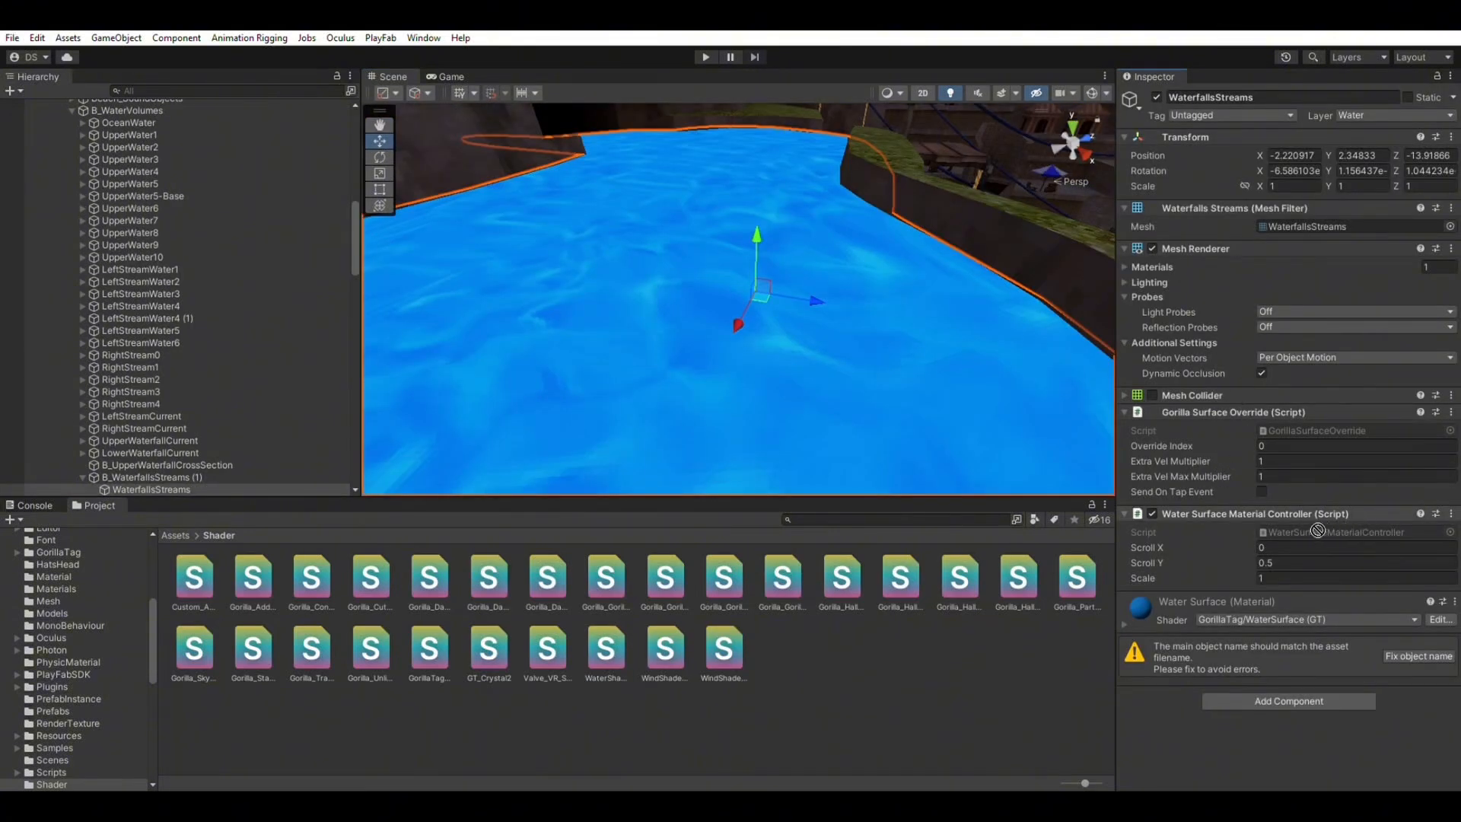
{"action": "left_click", "coordinate": [1248, 396]}
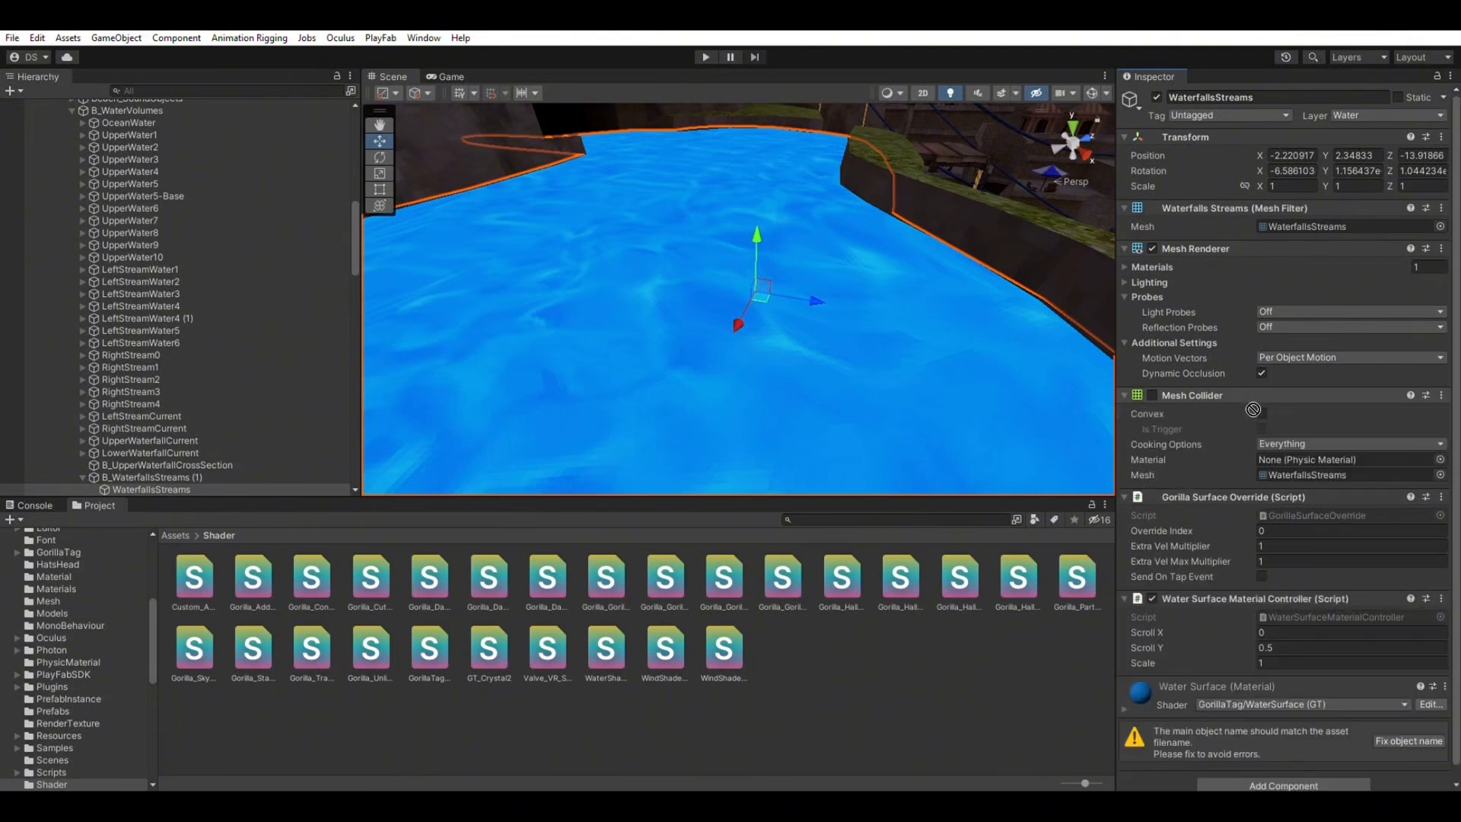
{"action": "left_click", "coordinate": [1256, 686]}
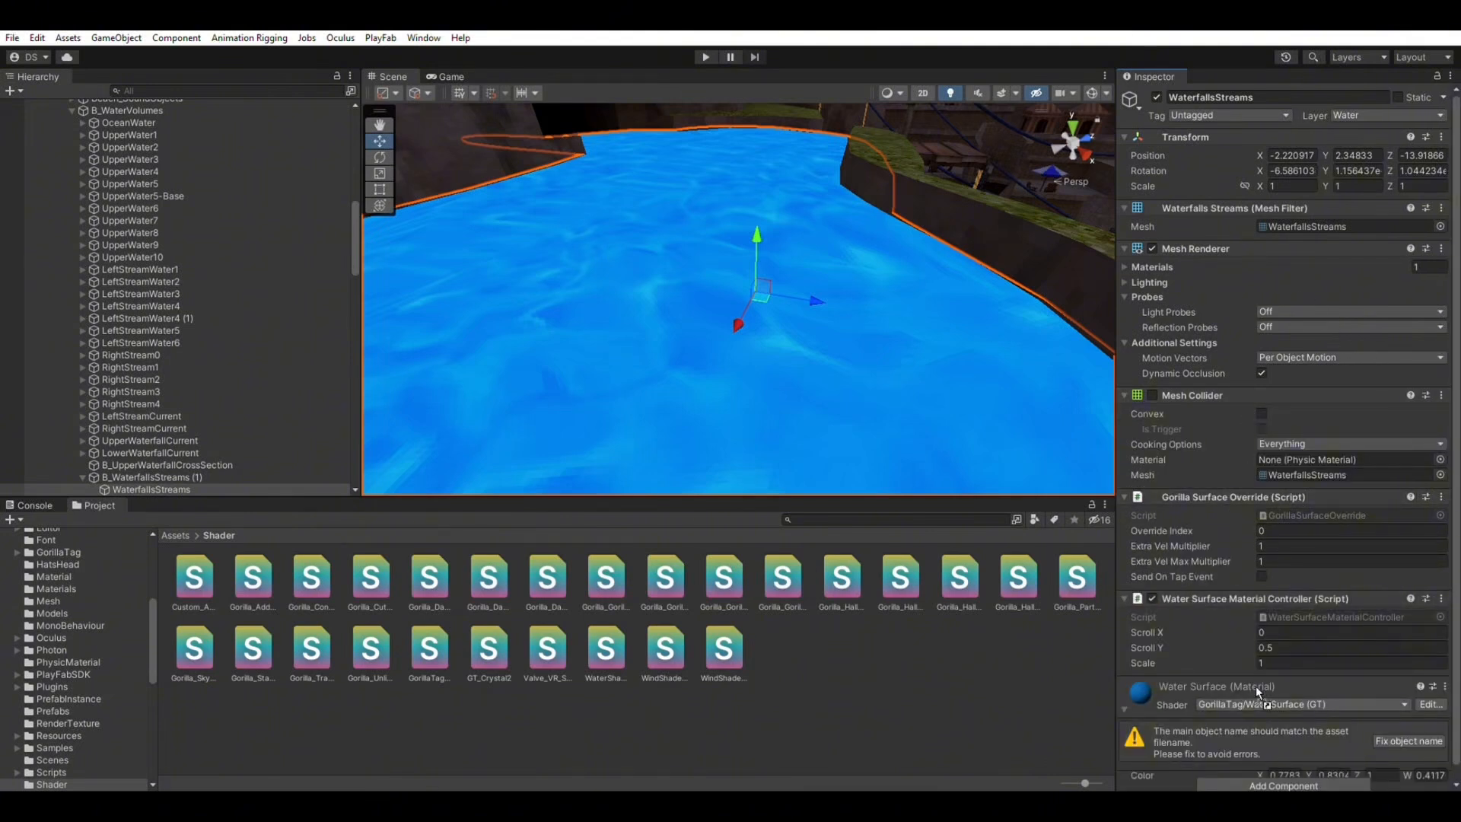
{"action": "right_click_drag", "start_coordinate": [792, 229], "coordinate": [902, 449]}
{"action": "left_click", "coordinate": [897, 665]}
{"action": "right_click_drag", "start_coordinate": [837, 282], "coordinate": [791, 270]}
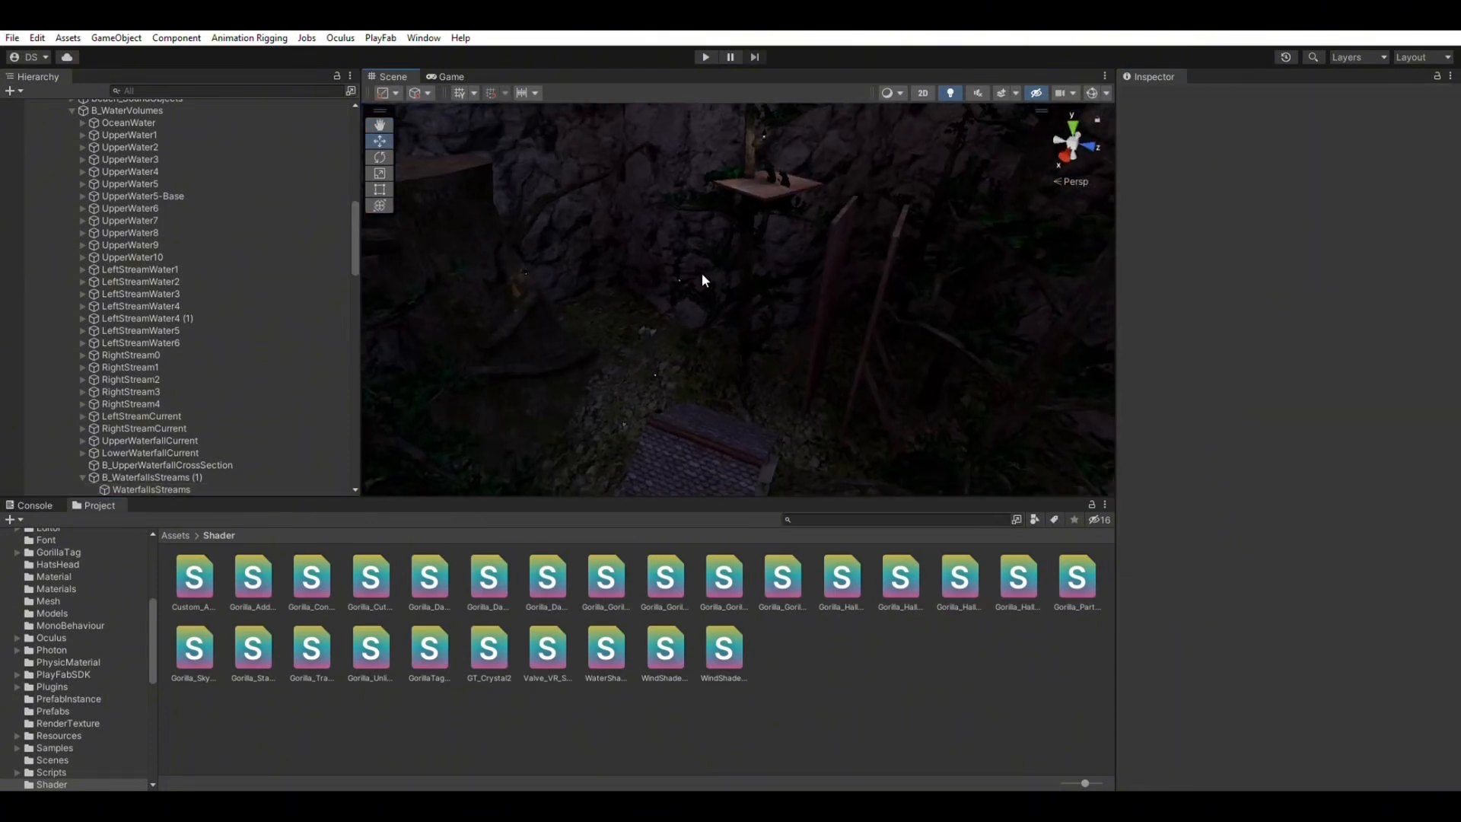
{"action": "right_click_drag", "start_coordinate": [701, 281], "coordinate": [693, 107]}
{"action": "right_click_drag", "start_coordinate": [839, 283], "coordinate": [797, 320]}
{"action": "scroll", "coordinate": [87, 572], "scroll_direction": "up", "scroll_amount": 5}
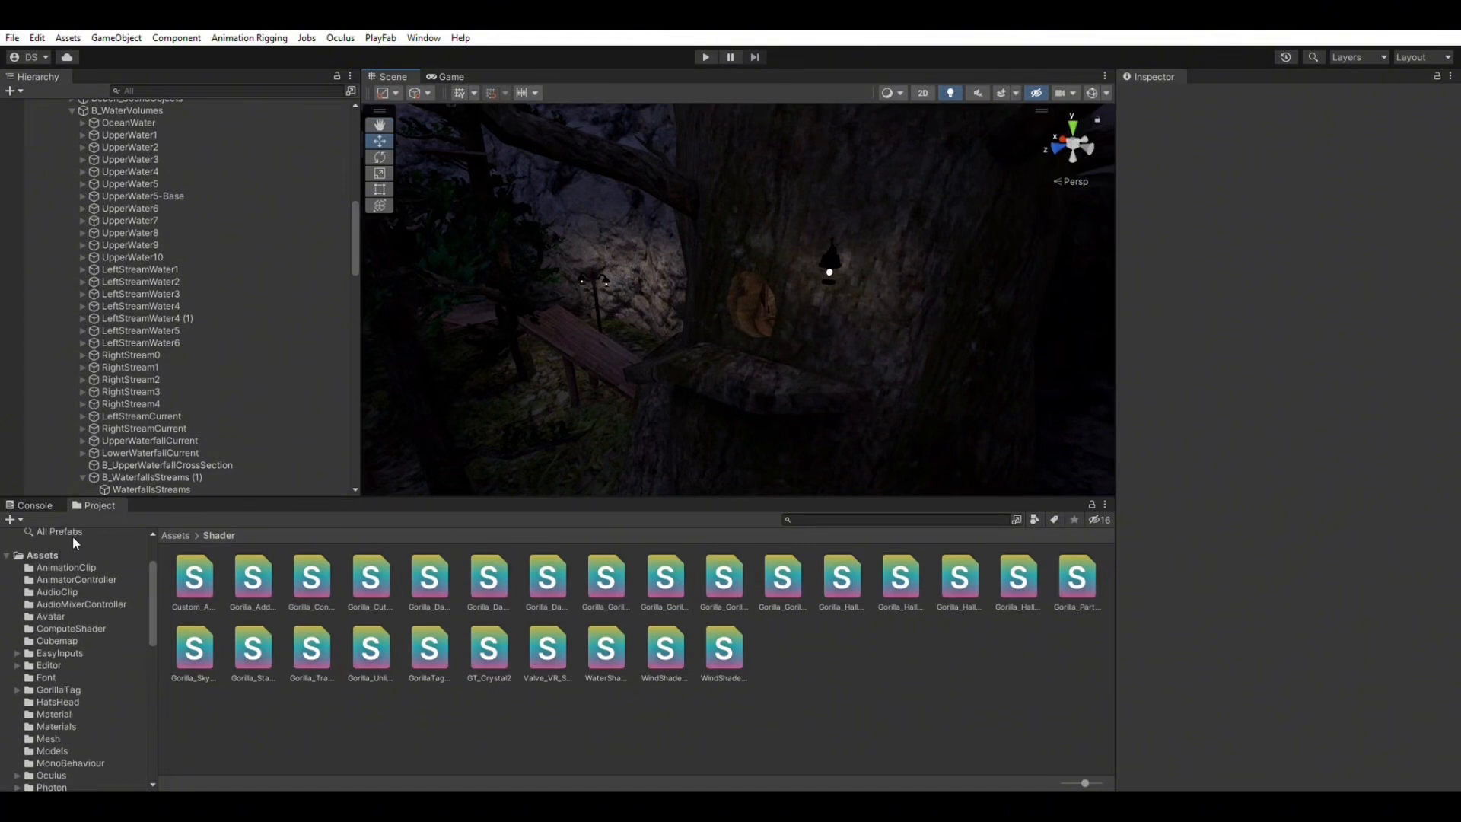
Inspect the fixed DayNightLerpUnlit shader in Assets > Shader.
{"action": "left_click", "coordinate": [45, 554]}
{"action": "left_click", "coordinate": [982, 723]}
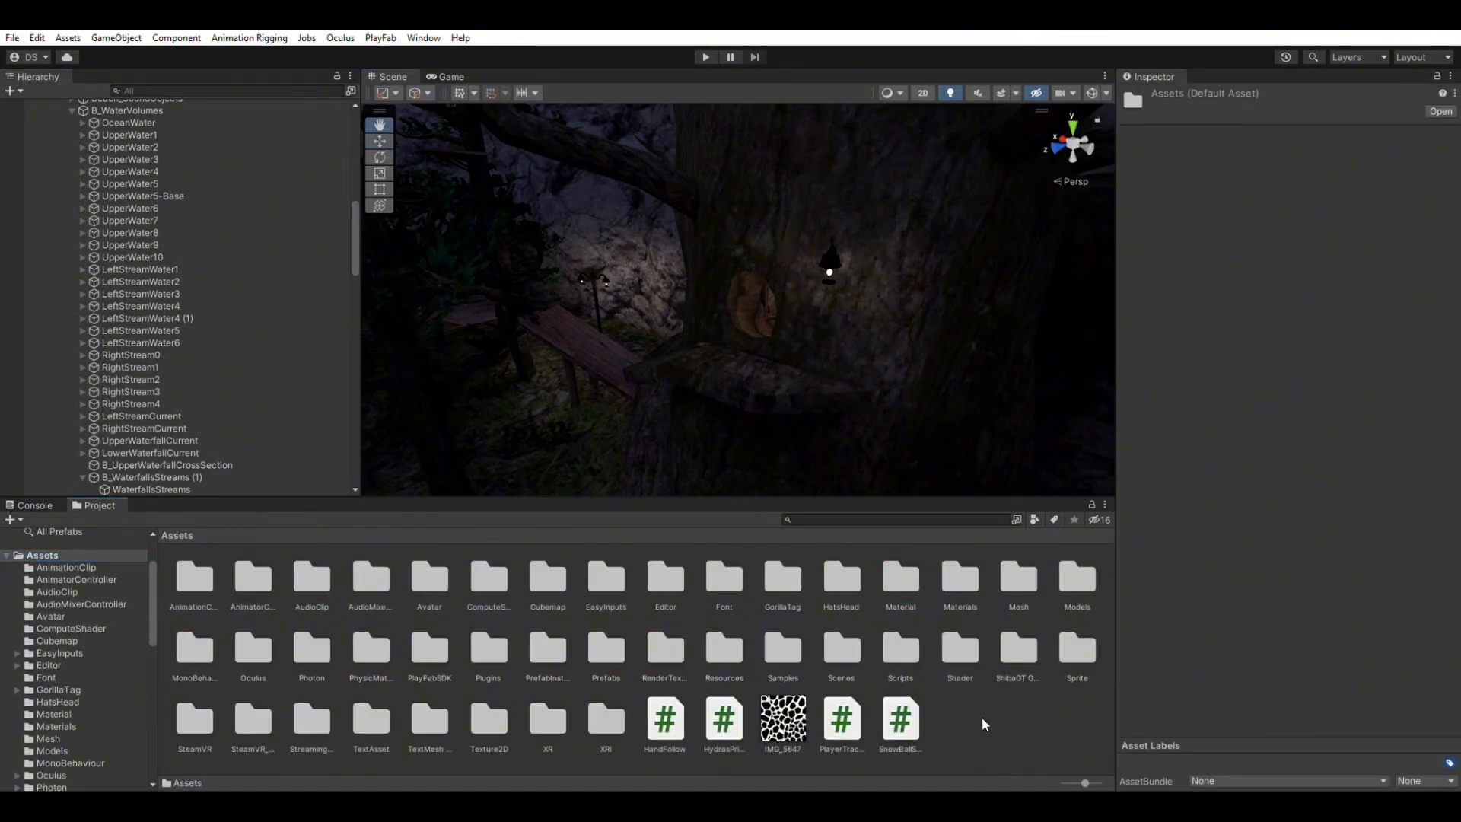
{"action": "double_click", "coordinate": [956, 633]}
{"action": "left_click", "coordinate": [430, 650]}
{"action": "scroll", "coordinate": [52, 563], "scroll_direction": "down", "scroll_amount": 1}
{"action": "scroll", "coordinate": [52, 563], "scroll_direction": "up", "scroll_amount": 5}
Open Assets > Material and select every material, starting from background.
{"action": "left_click", "coordinate": [67, 629]}
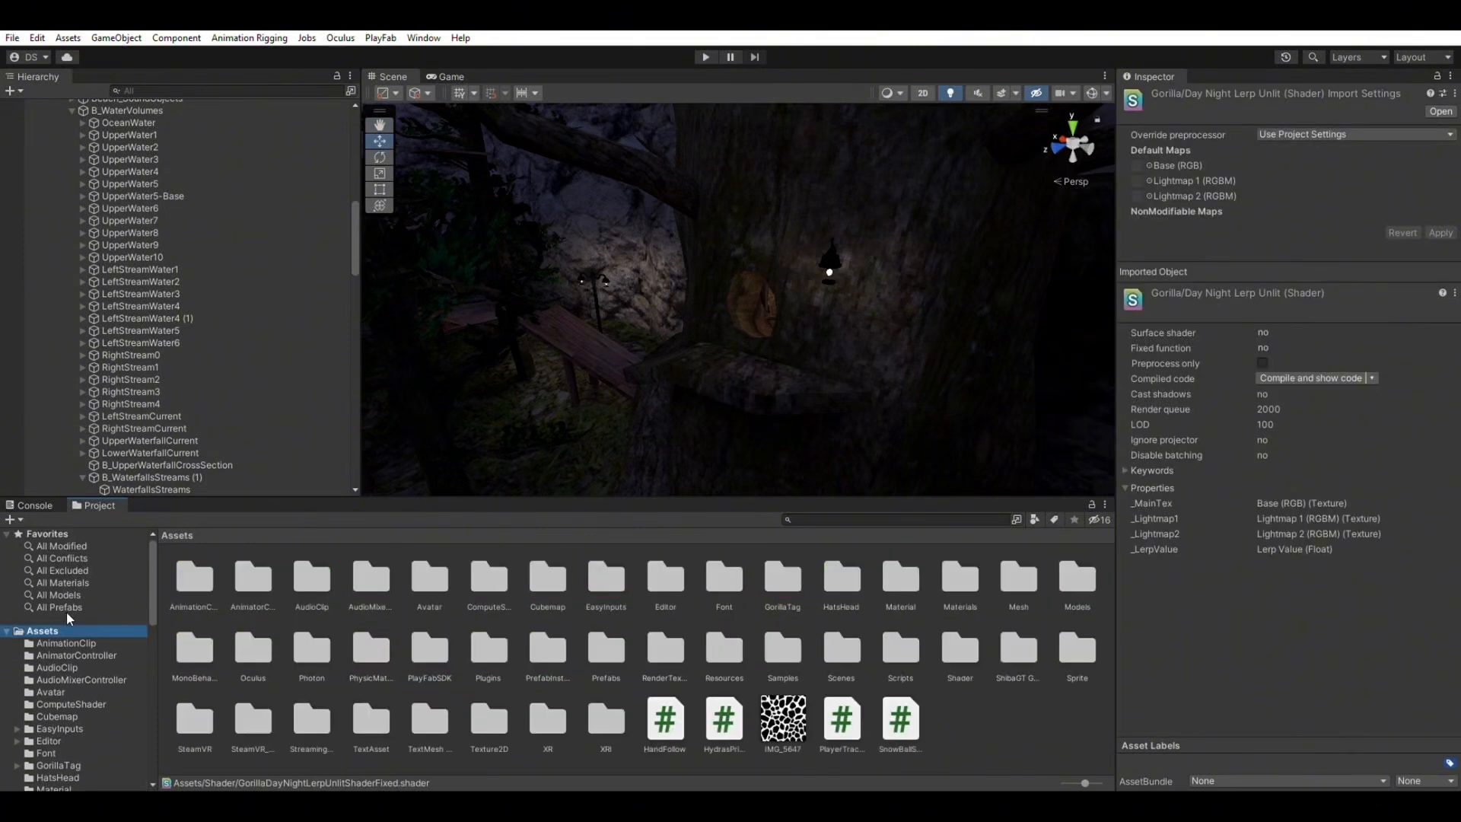
{"action": "double_click", "coordinate": [960, 582]}
{"action": "left_click", "coordinate": [86, 612]}
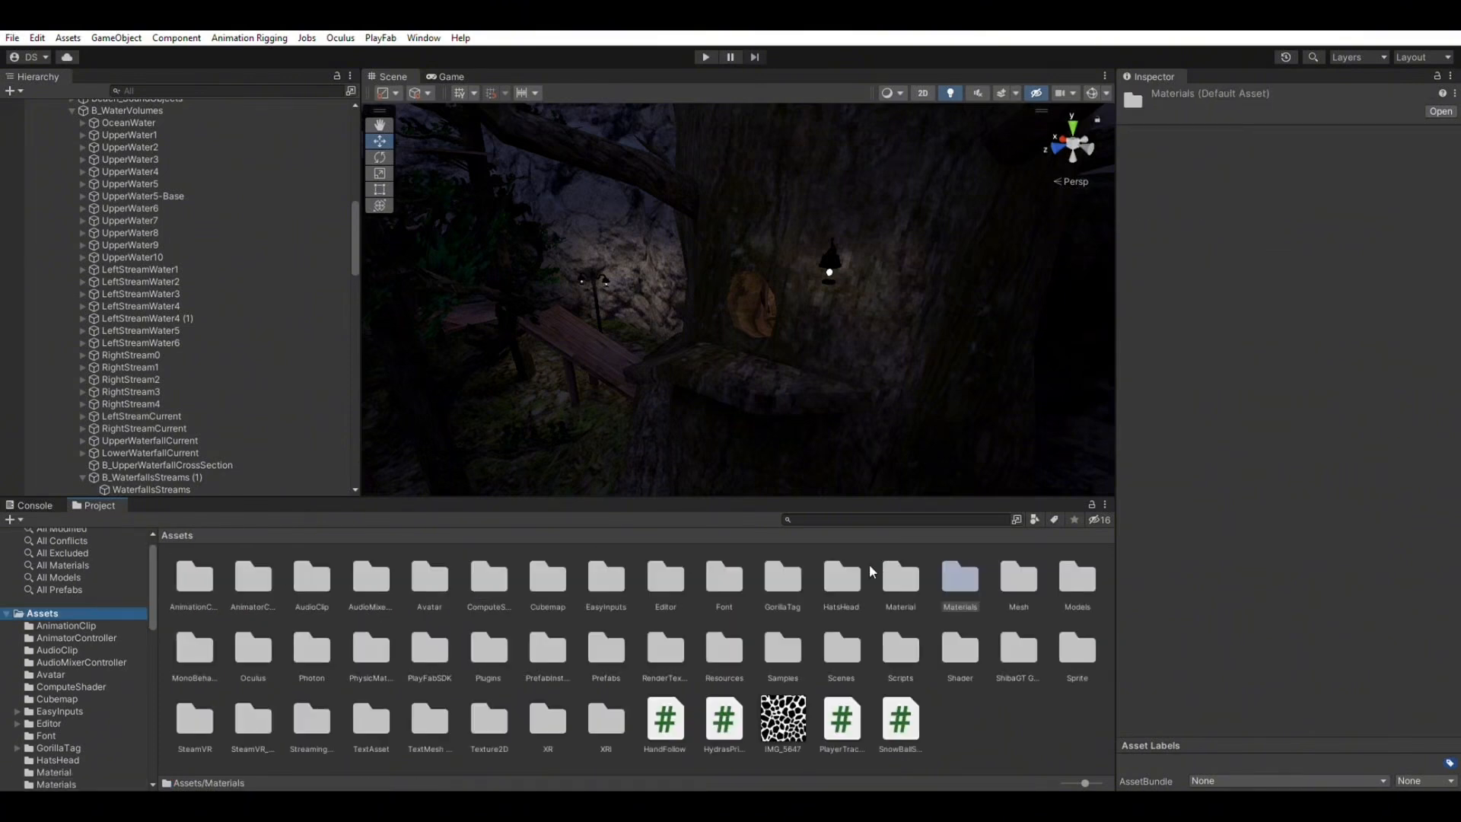
{"action": "double_click", "coordinate": [883, 578]}
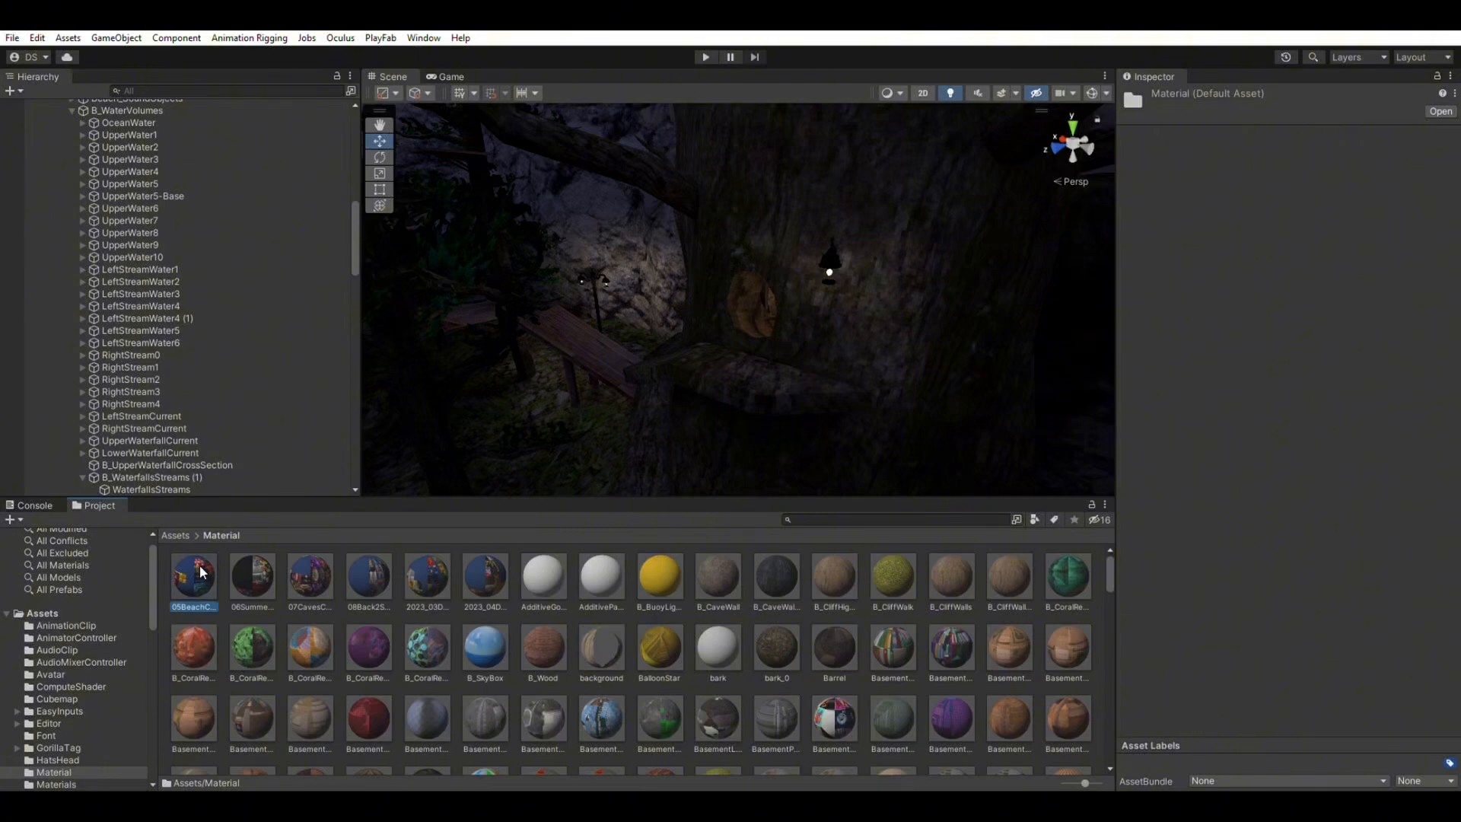
{"action": "right_click_drag", "start_coordinate": [874, 415], "coordinate": [765, 396]}
{"action": "scroll", "coordinate": [629, 643], "scroll_direction": "down", "scroll_amount": 1}
{"action": "scroll", "coordinate": [628, 643], "scroll_direction": "up", "scroll_amount": 1}
{"action": "left_click", "coordinate": [602, 630]}
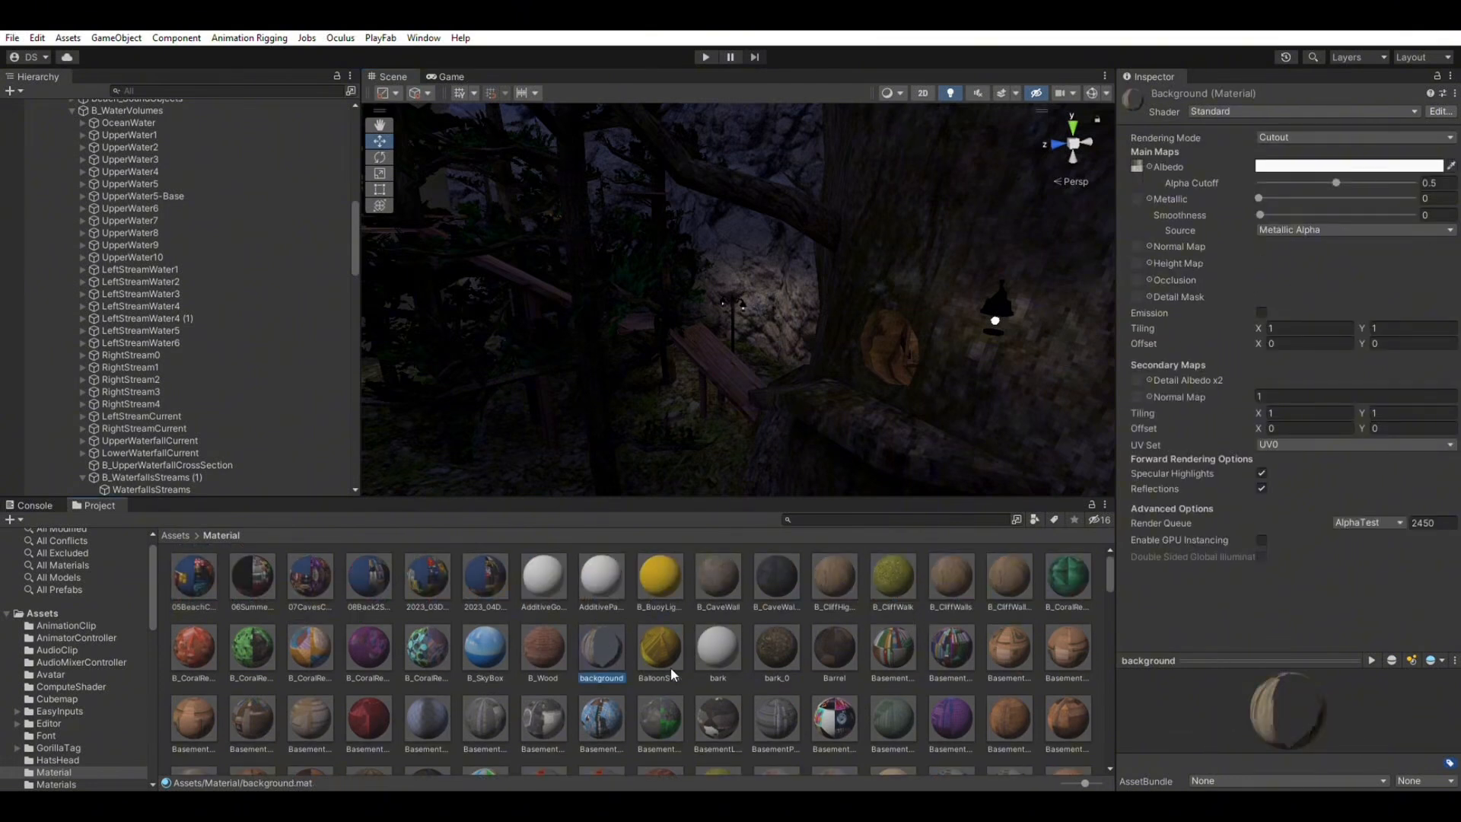
{"action": "key", "text": "ctrl+a"}
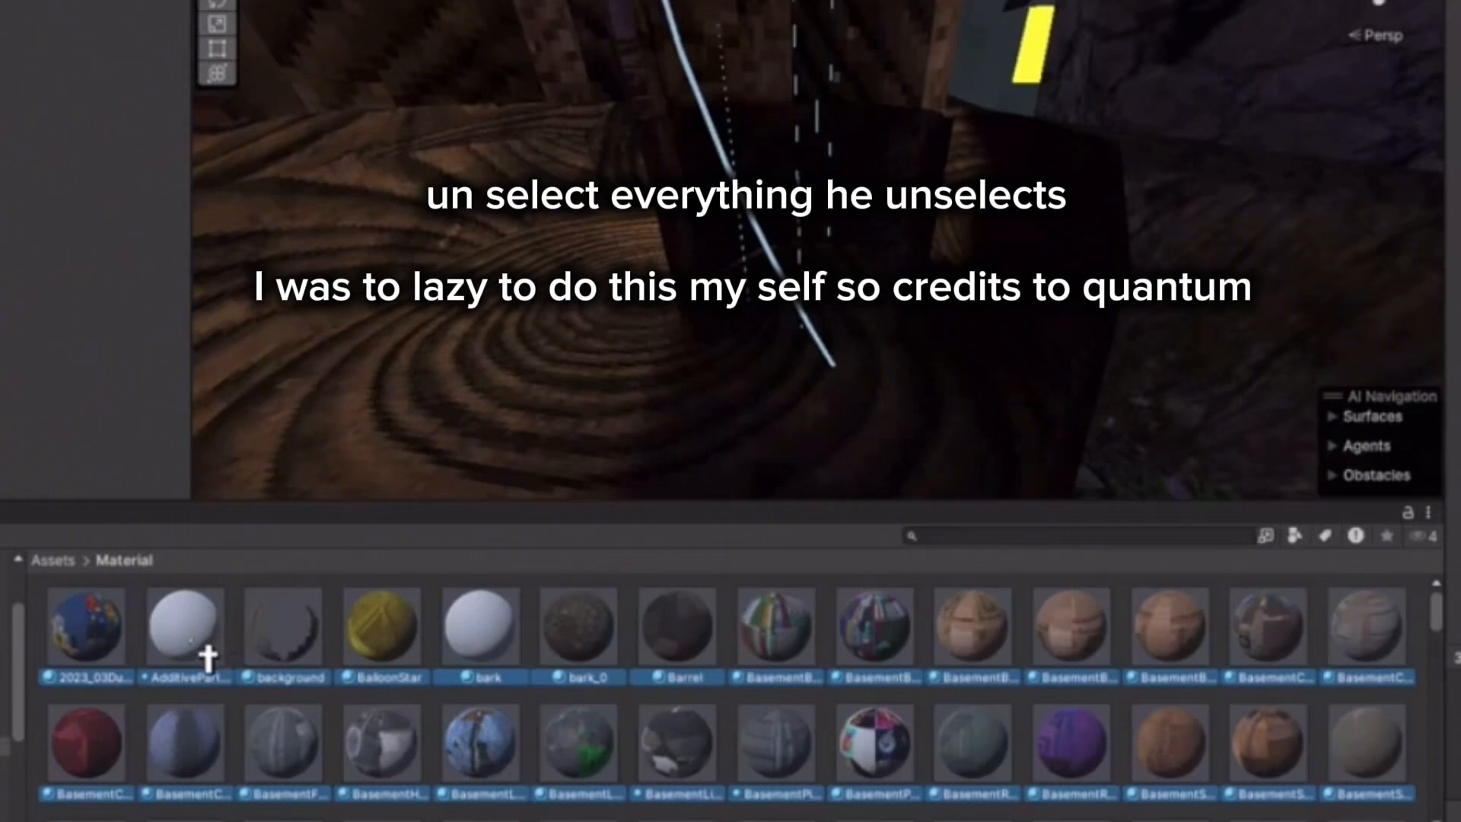
Deselect the white additive, background, bark, blackpaint, black petal, campfire flare and cable materials.
{"action": "left_click", "coordinate": [205, 656], "text": "ctrl"}
{"action": "left_click", "coordinate": [296, 653], "text": "ctrl"}
{"action": "left_click", "coordinate": [483, 653], "text": "ctrl"}
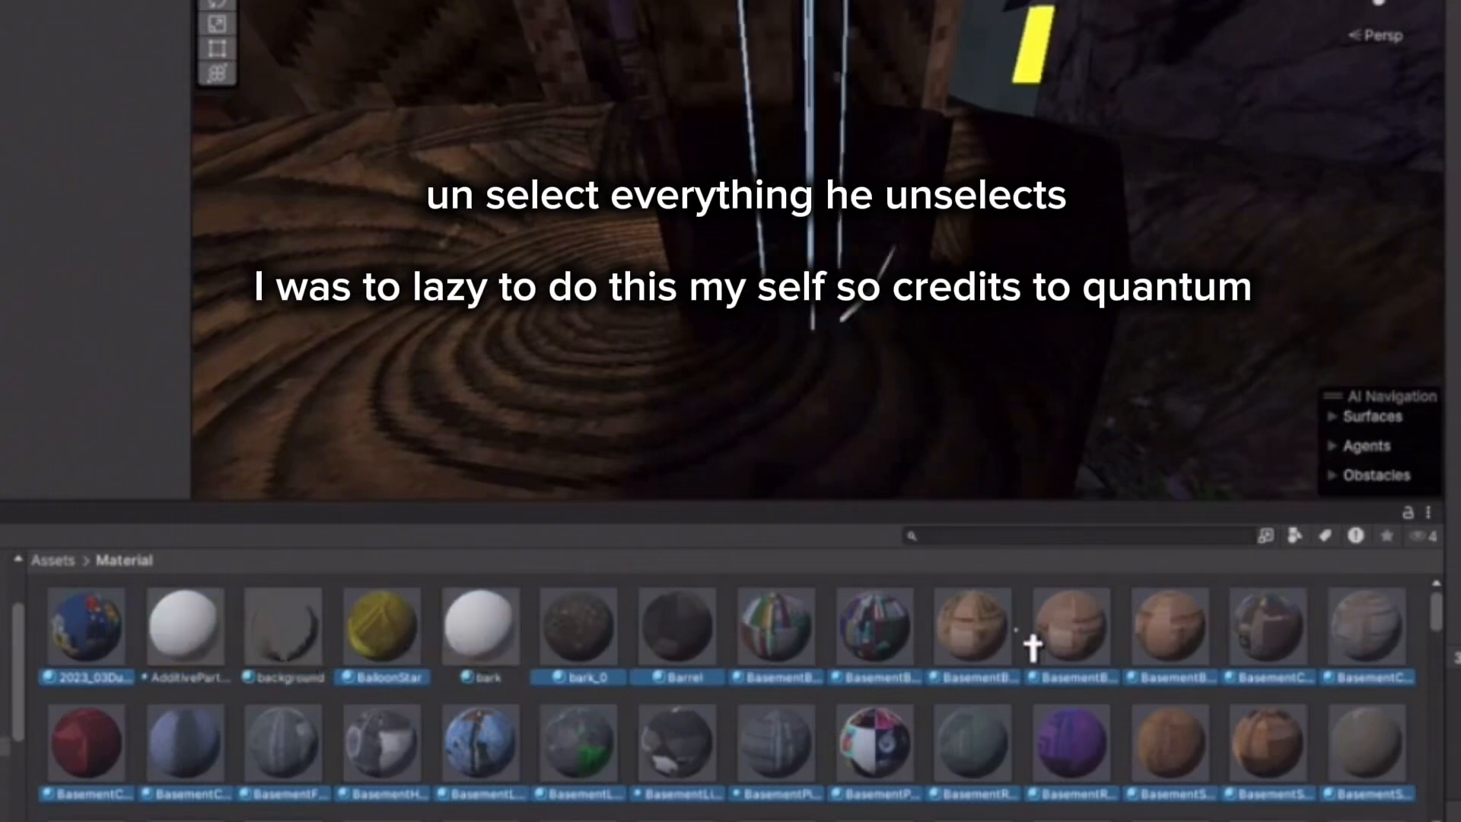
{"action": "scroll", "coordinate": [1295, 675], "scroll_direction": "down", "scroll_amount": 1}
{"action": "scroll", "coordinate": [456, 730], "scroll_direction": "down", "scroll_amount": 1}
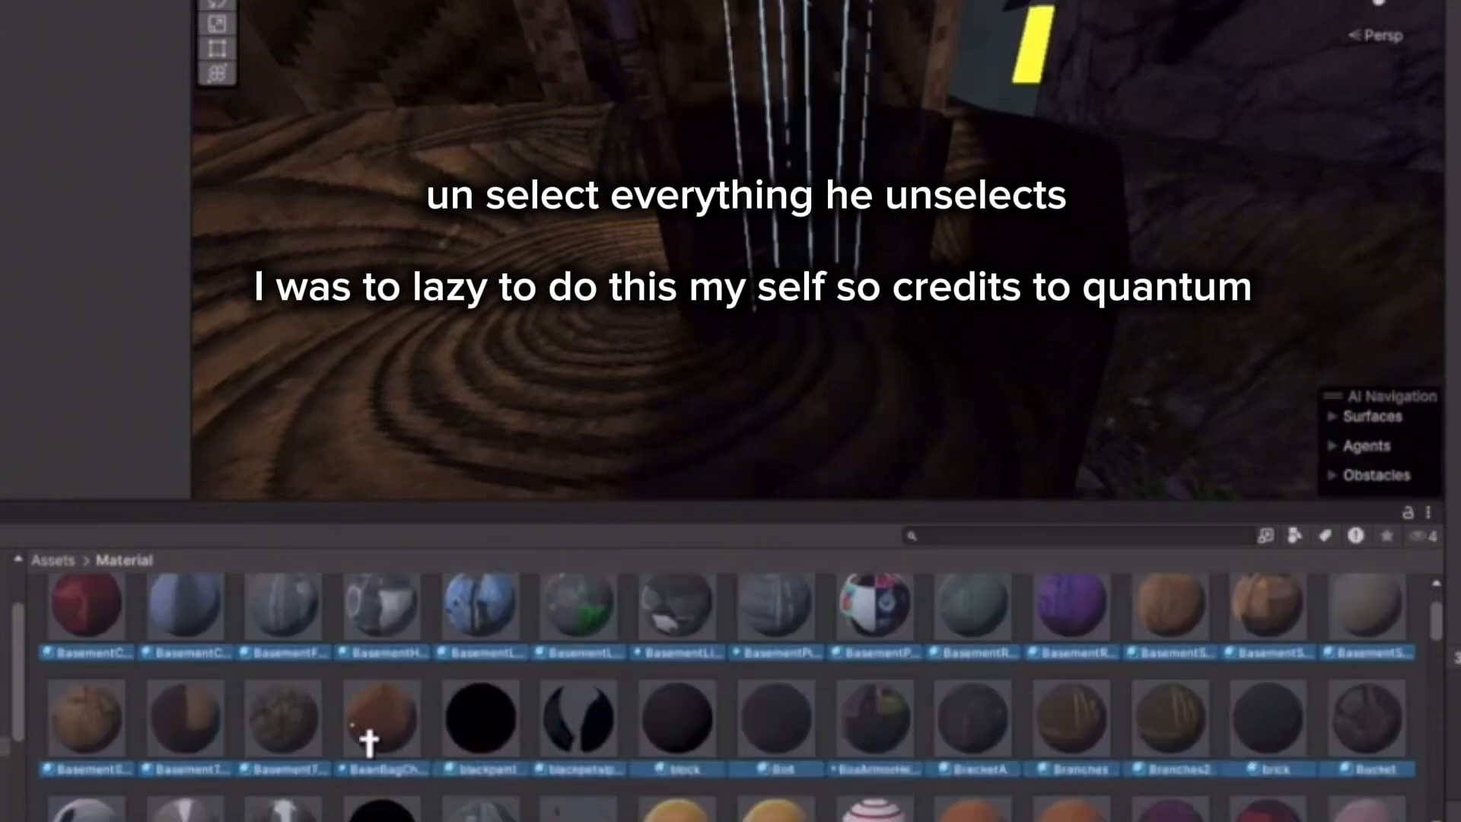
{"action": "left_click", "coordinate": [484, 737], "text": "ctrl"}
{"action": "left_click", "coordinate": [574, 747], "text": "ctrl"}
{"action": "scroll", "coordinate": [1118, 757], "scroll_direction": "down", "scroll_amount": 1}
{"action": "scroll", "coordinate": [1370, 731], "scroll_direction": "down", "scroll_amount": 1}
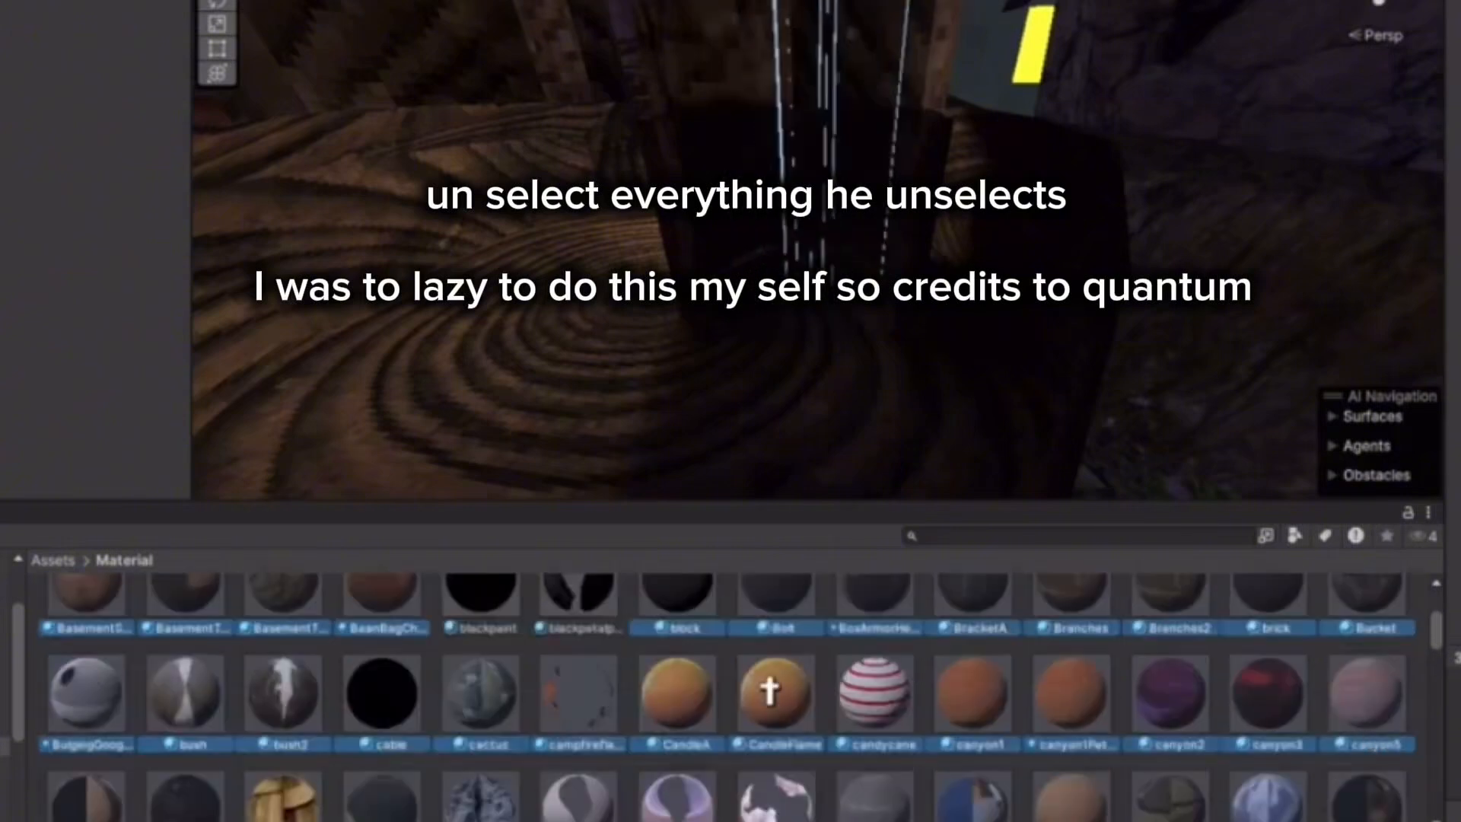
{"action": "left_click", "coordinate": [597, 722], "text": "ctrl"}
{"action": "left_click", "coordinate": [385, 705], "text": "ctrl"}
Deselect the three cherry blossom, cookmejar, container, crystalrpink, crystalrteal and yellow crystal materials.
{"action": "scroll", "coordinate": [202, 757], "scroll_direction": "down", "scroll_amount": 2}
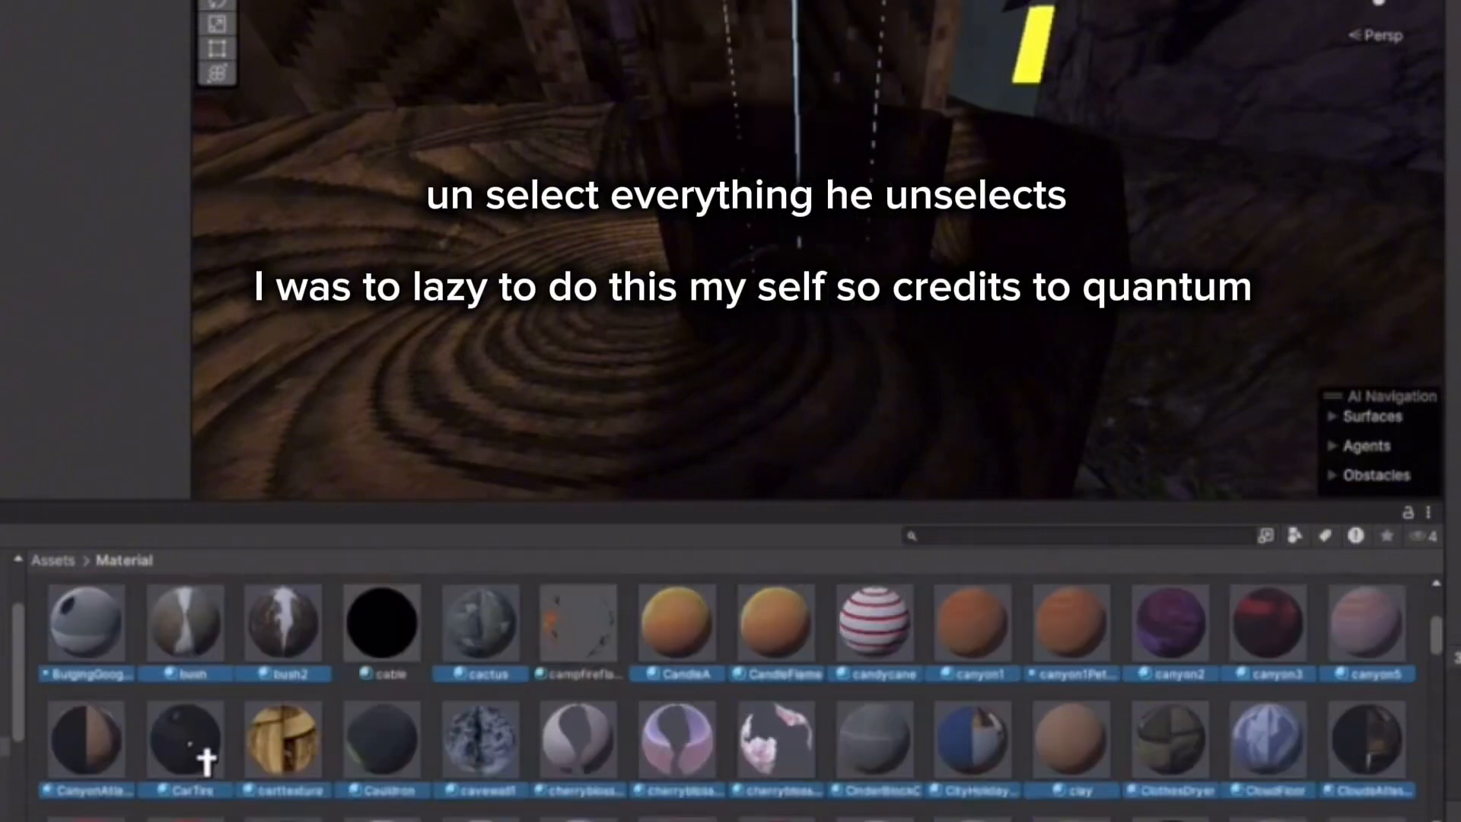
{"action": "left_click", "coordinate": [583, 689], "text": "ctrl"}
{"action": "left_click", "coordinate": [674, 680], "text": "ctrl"}
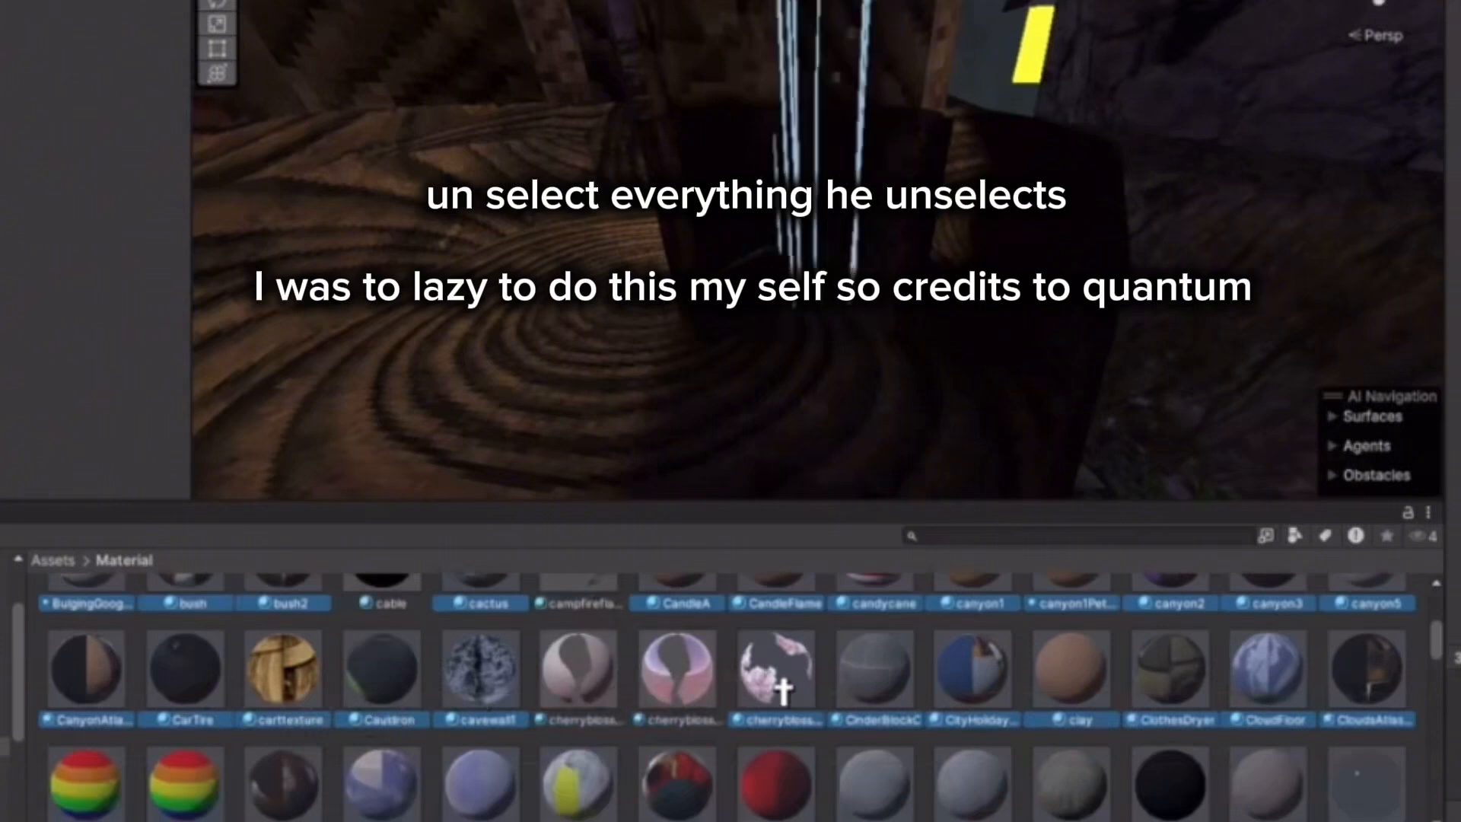
{"action": "left_click", "coordinate": [777, 685], "text": "ctrl"}
{"action": "scroll", "coordinate": [1376, 697], "scroll_direction": "down", "scroll_amount": 1}
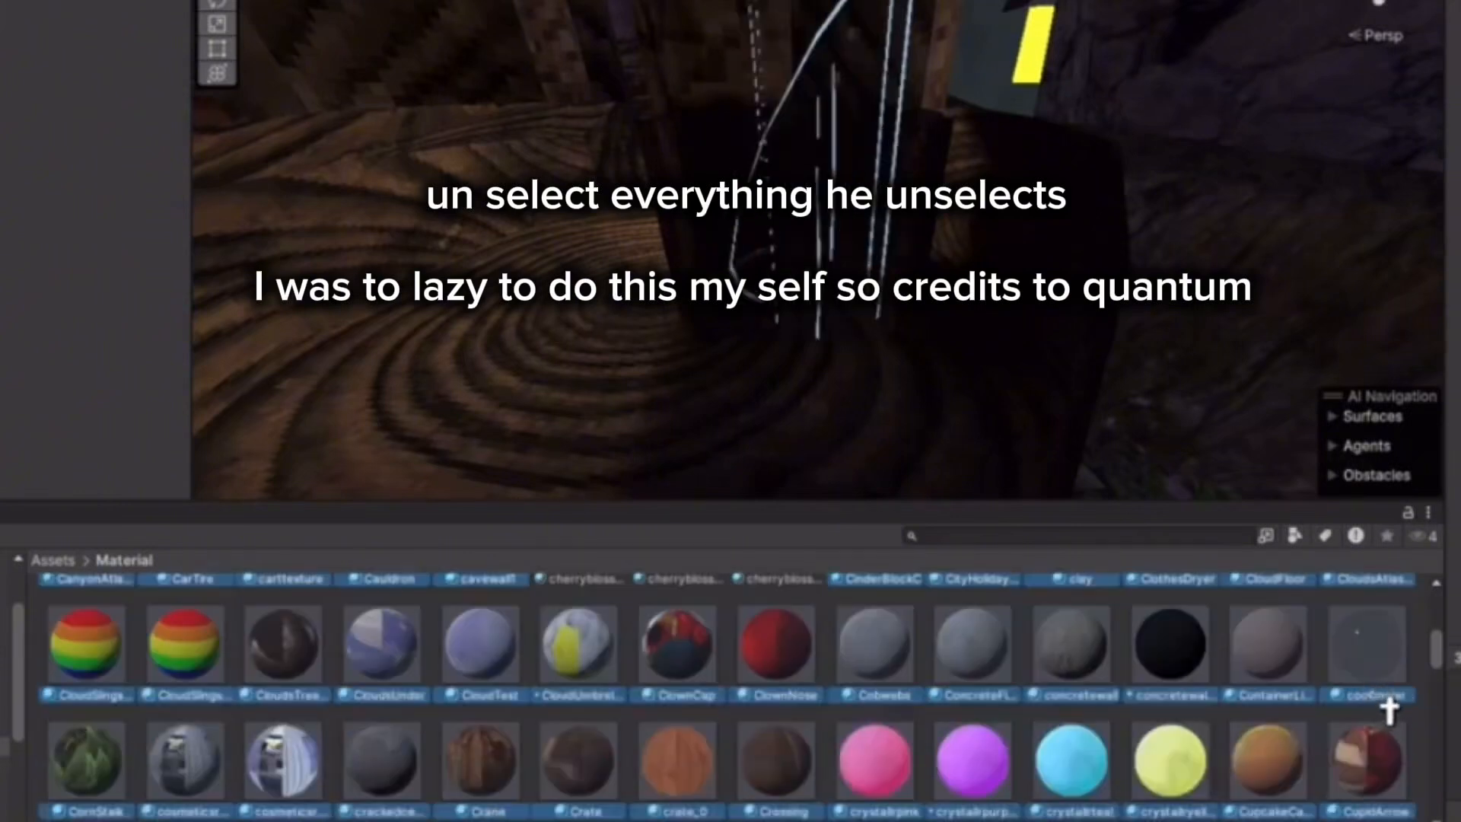
{"action": "left_click", "coordinate": [1392, 682], "text": "ctrl"}
{"action": "left_click", "coordinate": [1263, 687], "text": "ctrl"}
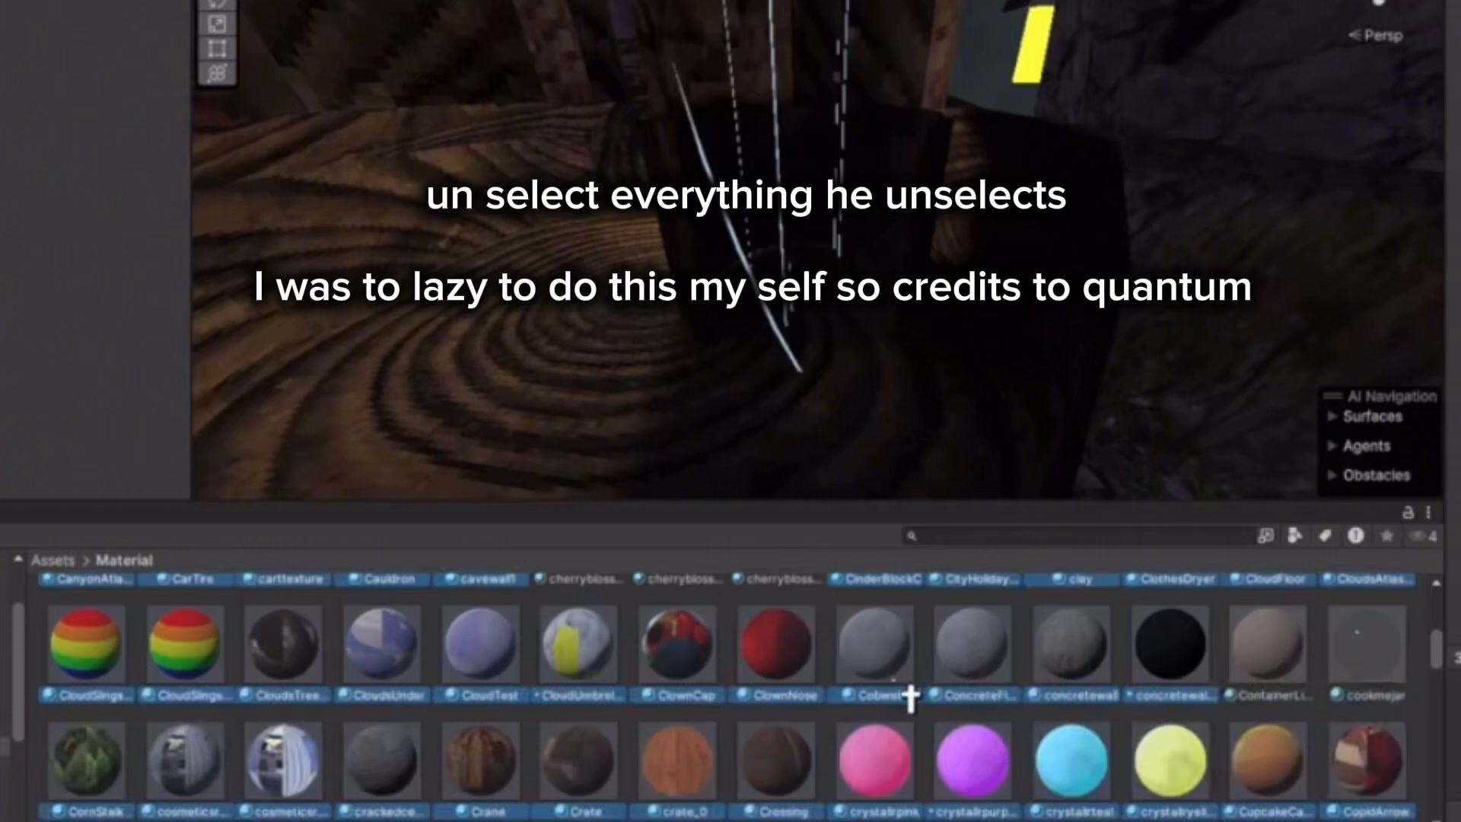
{"action": "left_click", "coordinate": [883, 772], "text": "ctrl"}
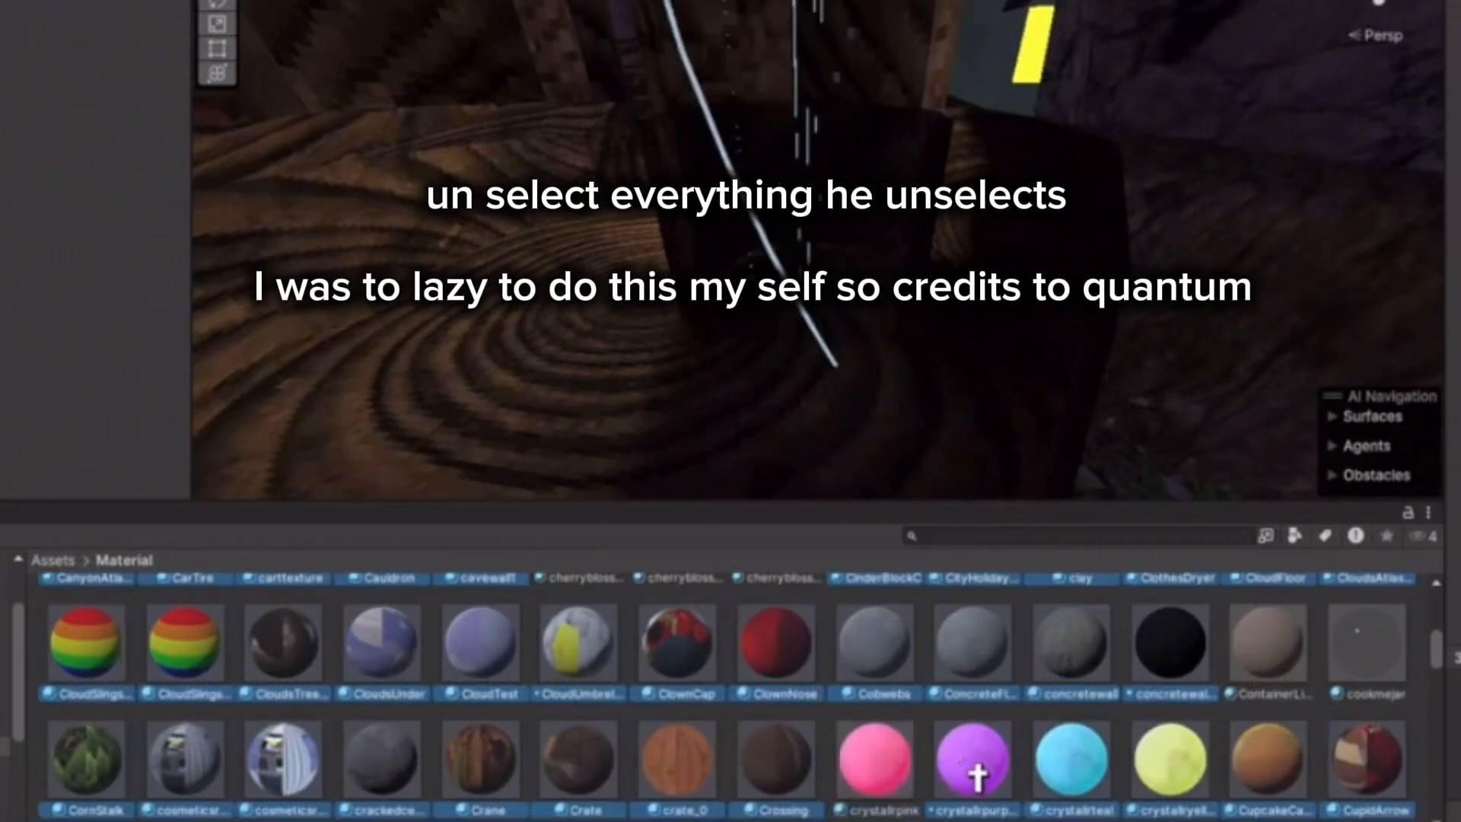
{"action": "left_click", "coordinate": [1074, 773], "text": "ctrl"}
{"action": "left_click", "coordinate": [1164, 780], "text": "ctrl"}
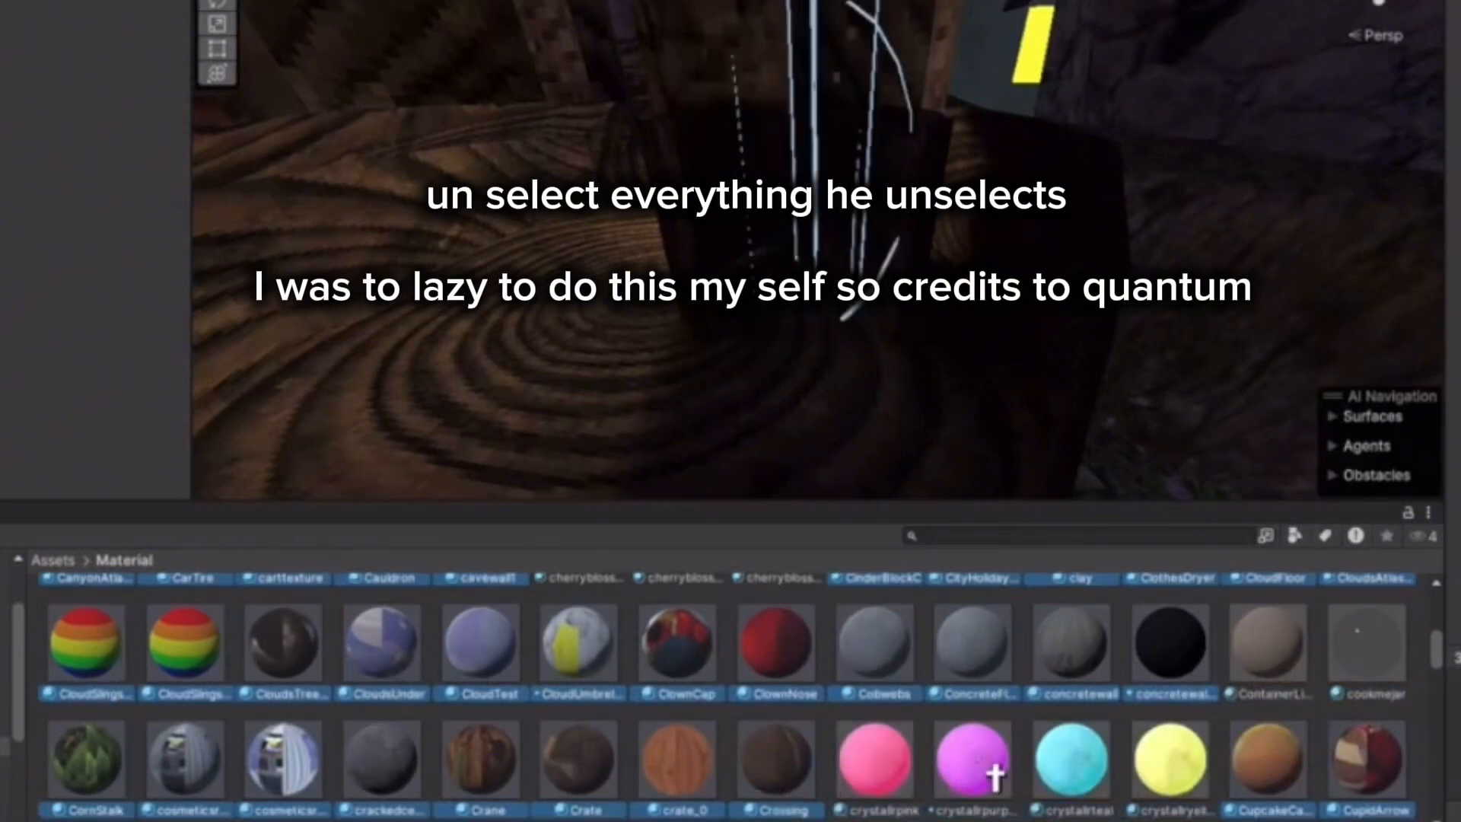
Deselect defaultMat, darkfur 1, darkfur, the yellow FireflyJar and the gas lamp glow materials.
{"action": "scroll", "coordinate": [1103, 727], "scroll_direction": "down", "scroll_amount": 2}
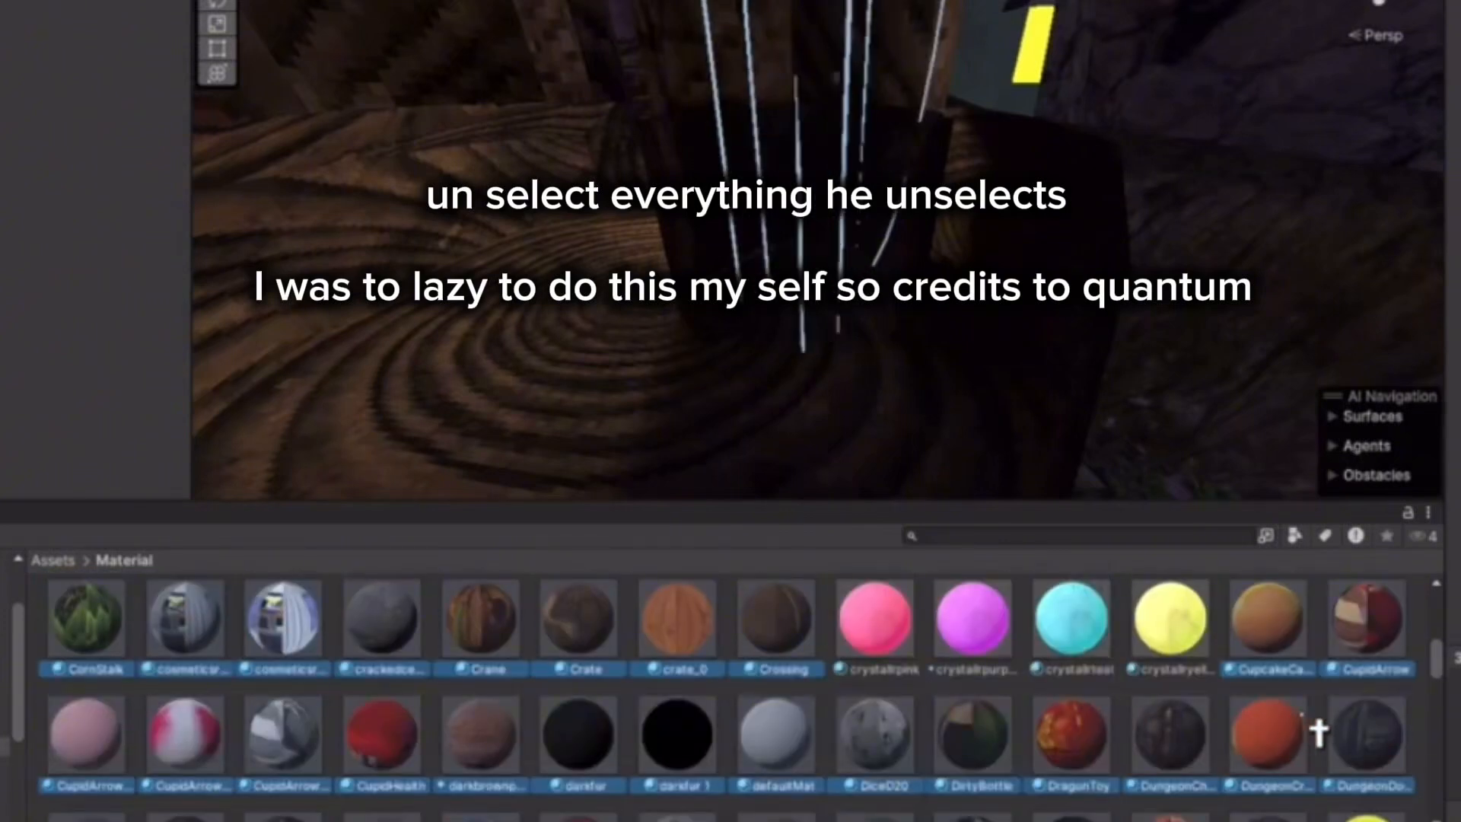
{"action": "left_click", "coordinate": [803, 755], "text": "ctrl"}
{"action": "left_click", "coordinate": [696, 769], "text": "ctrl"}
{"action": "left_click", "coordinate": [613, 773], "text": "ctrl"}
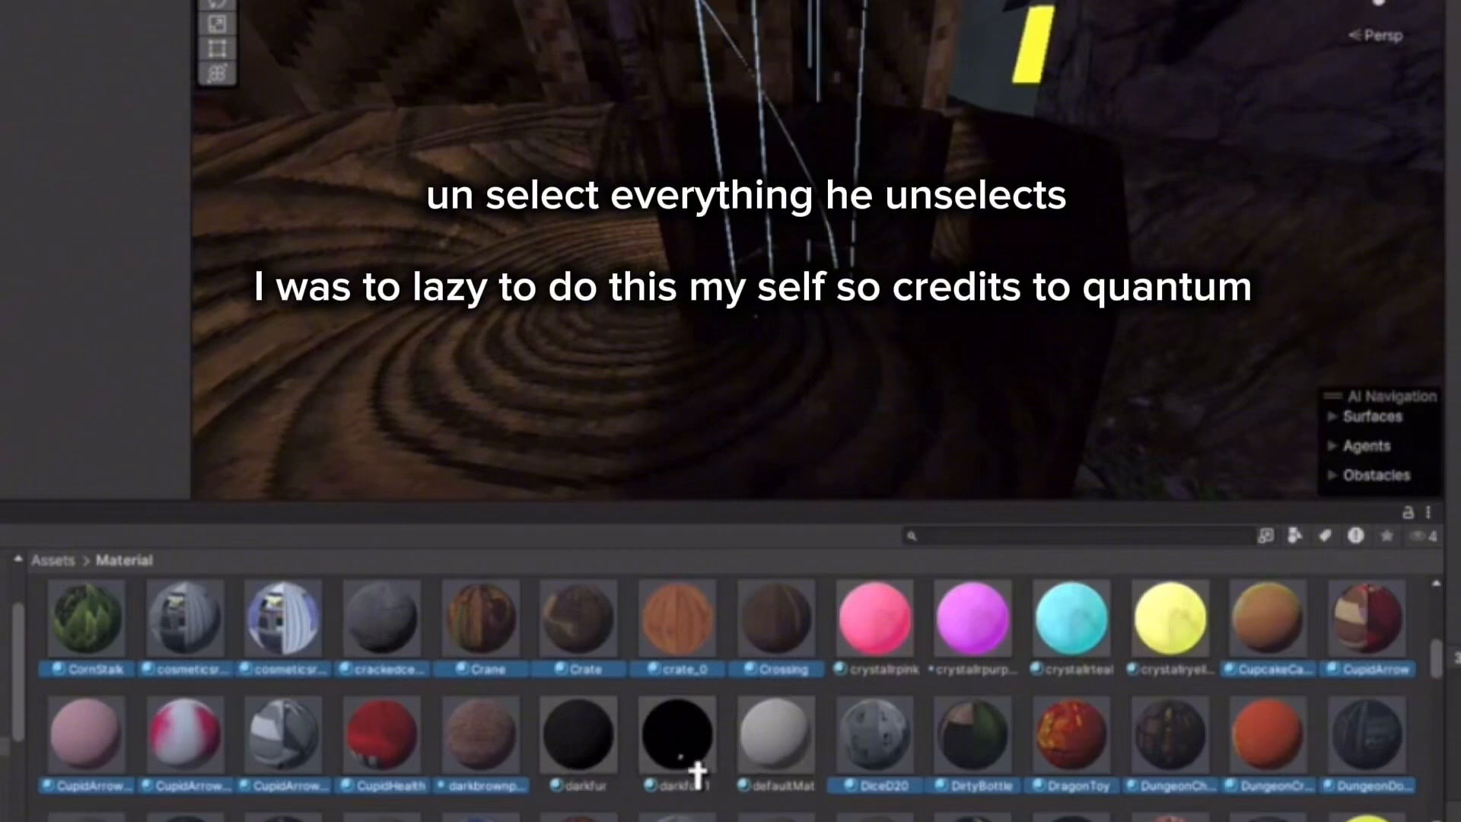
{"action": "scroll", "coordinate": [515, 748], "scroll_direction": "down", "scroll_amount": 1}
{"action": "scroll", "coordinate": [1305, 788], "scroll_direction": "down", "scroll_amount": 1}
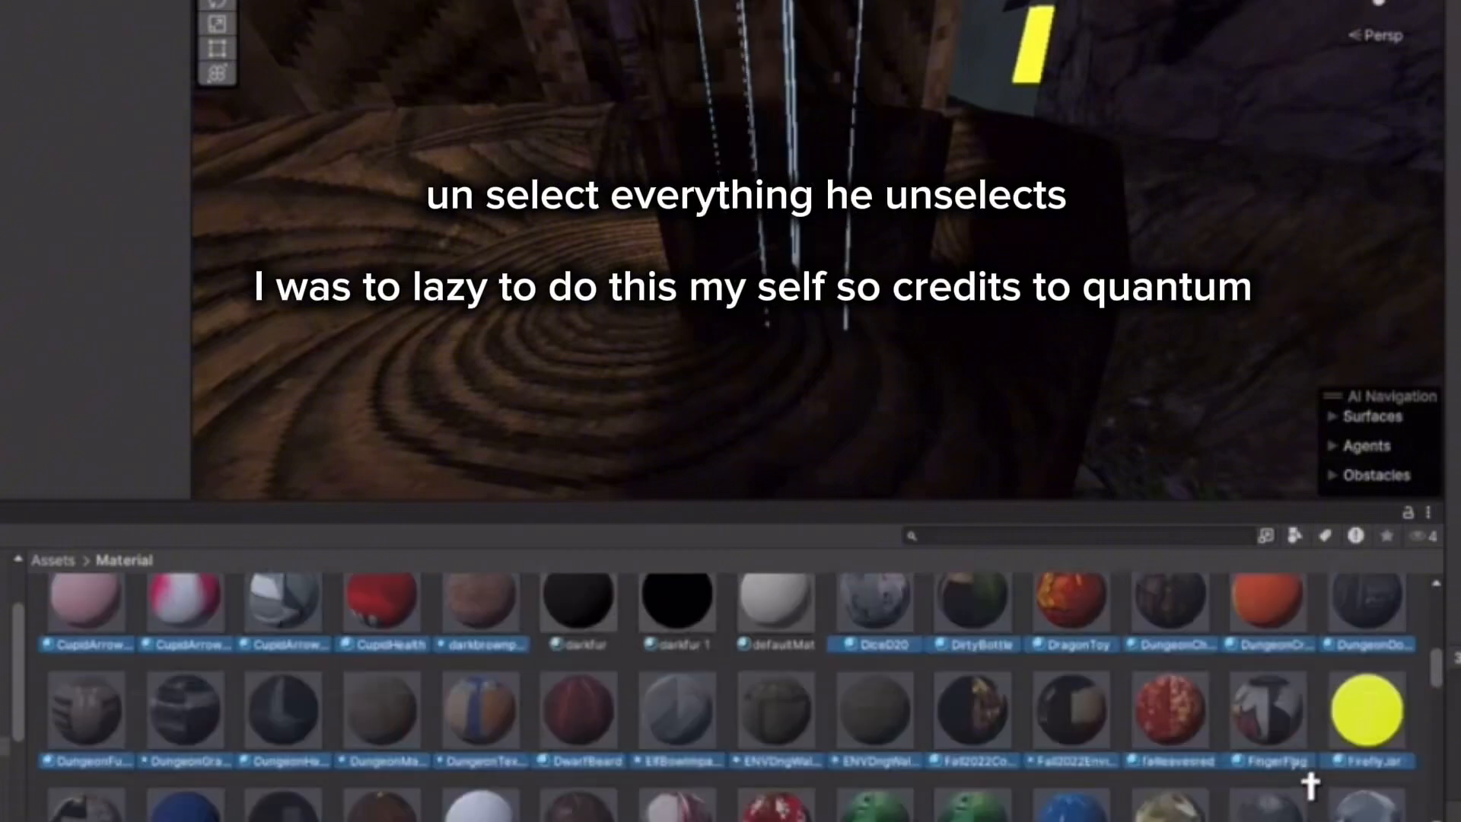
{"action": "left_click", "coordinate": [1363, 704], "text": "ctrl"}
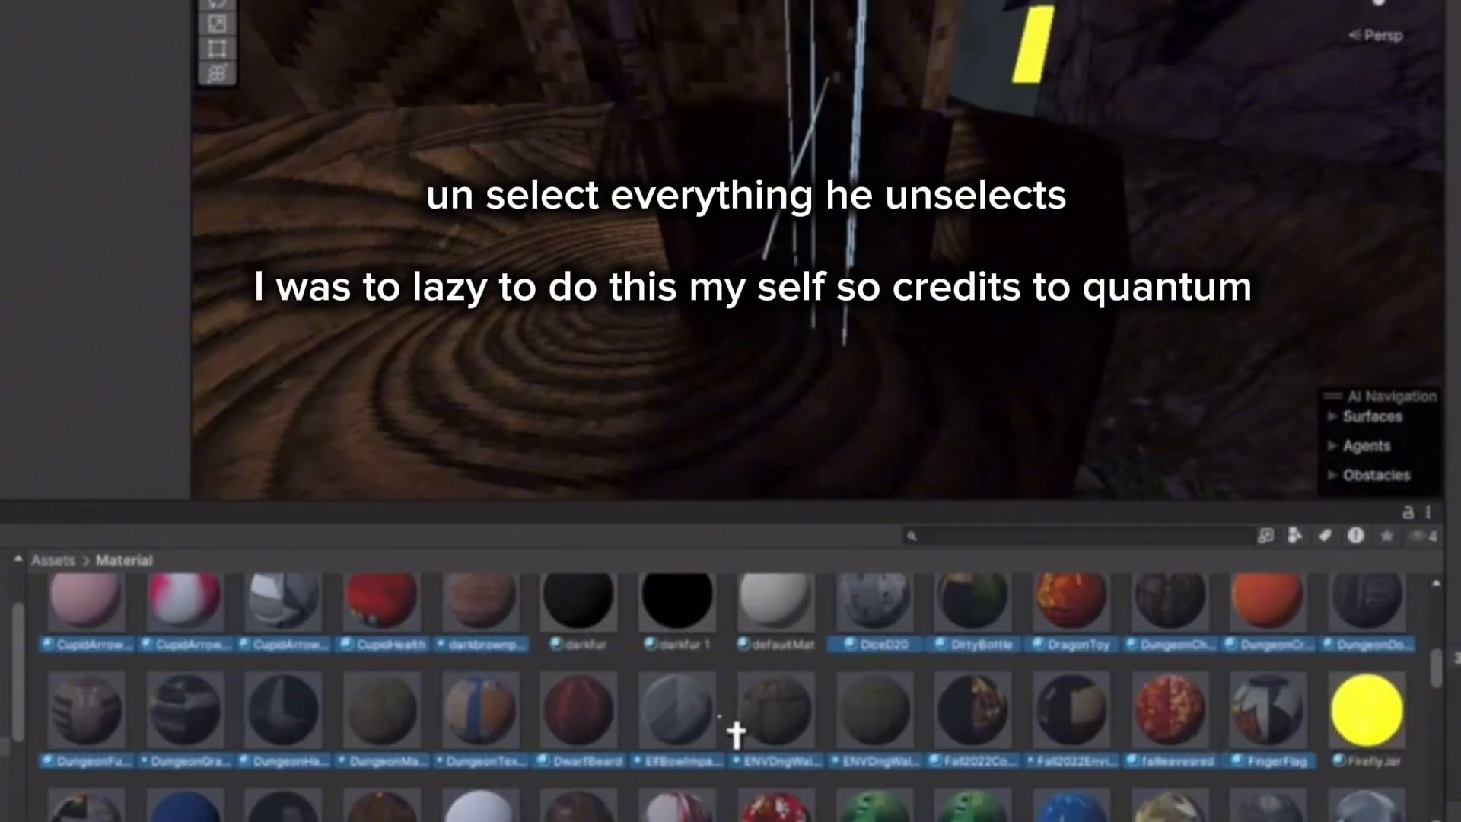
{"action": "scroll", "coordinate": [385, 734], "scroll_direction": "down", "scroll_amount": 2}
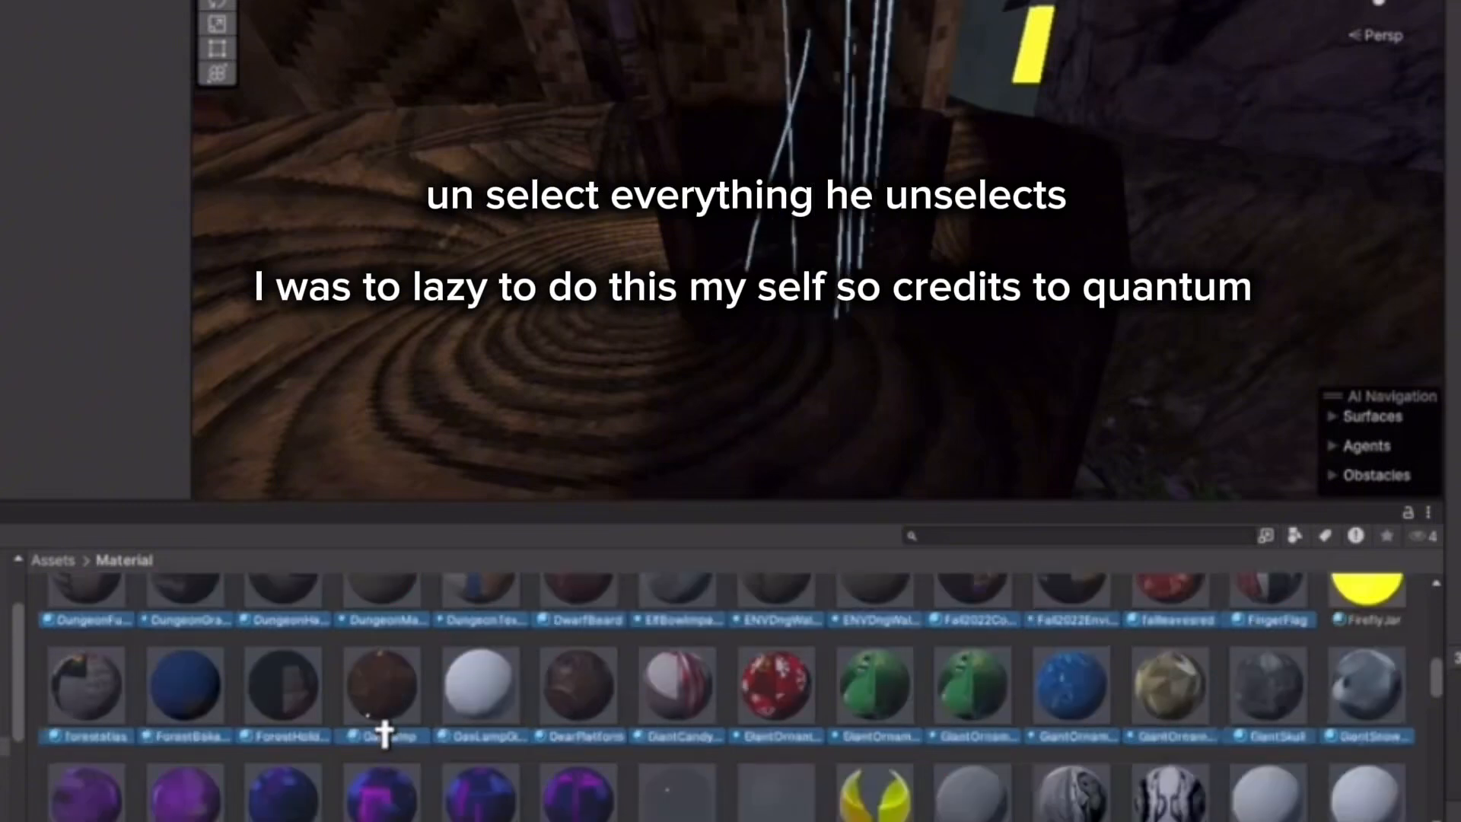
{"action": "left_click", "coordinate": [474, 719], "text": "ctrl"}
Deselect both GT instance materials, gorillatexture, gorillachest, dungeon glass, gold petal and Glass.
{"action": "scroll", "coordinate": [1152, 718], "scroll_direction": "down", "scroll_amount": 2}
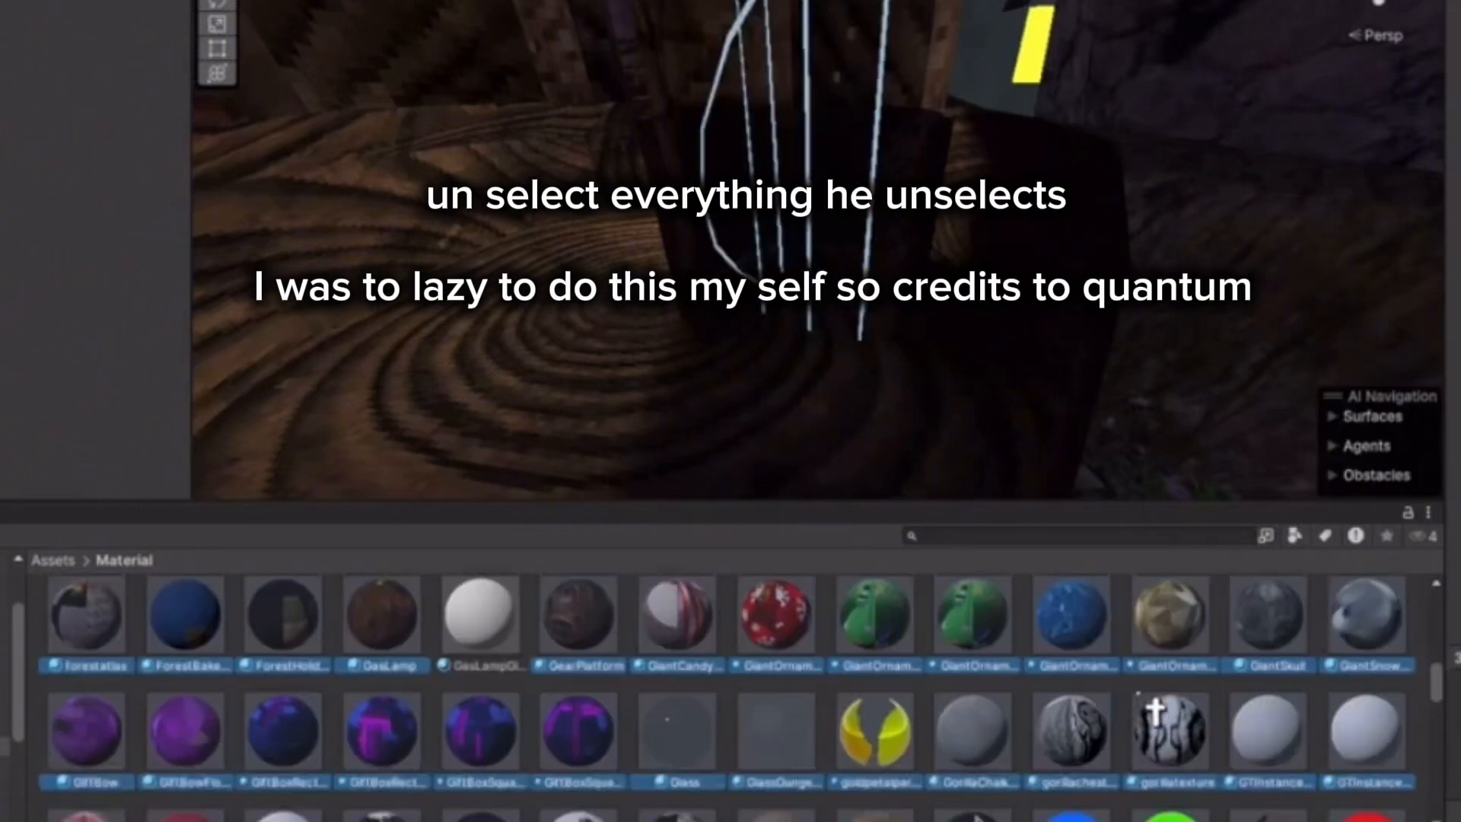
{"action": "left_click", "coordinate": [1365, 714], "text": "ctrl"}
{"action": "left_click", "coordinate": [1267, 711], "text": "ctrl"}
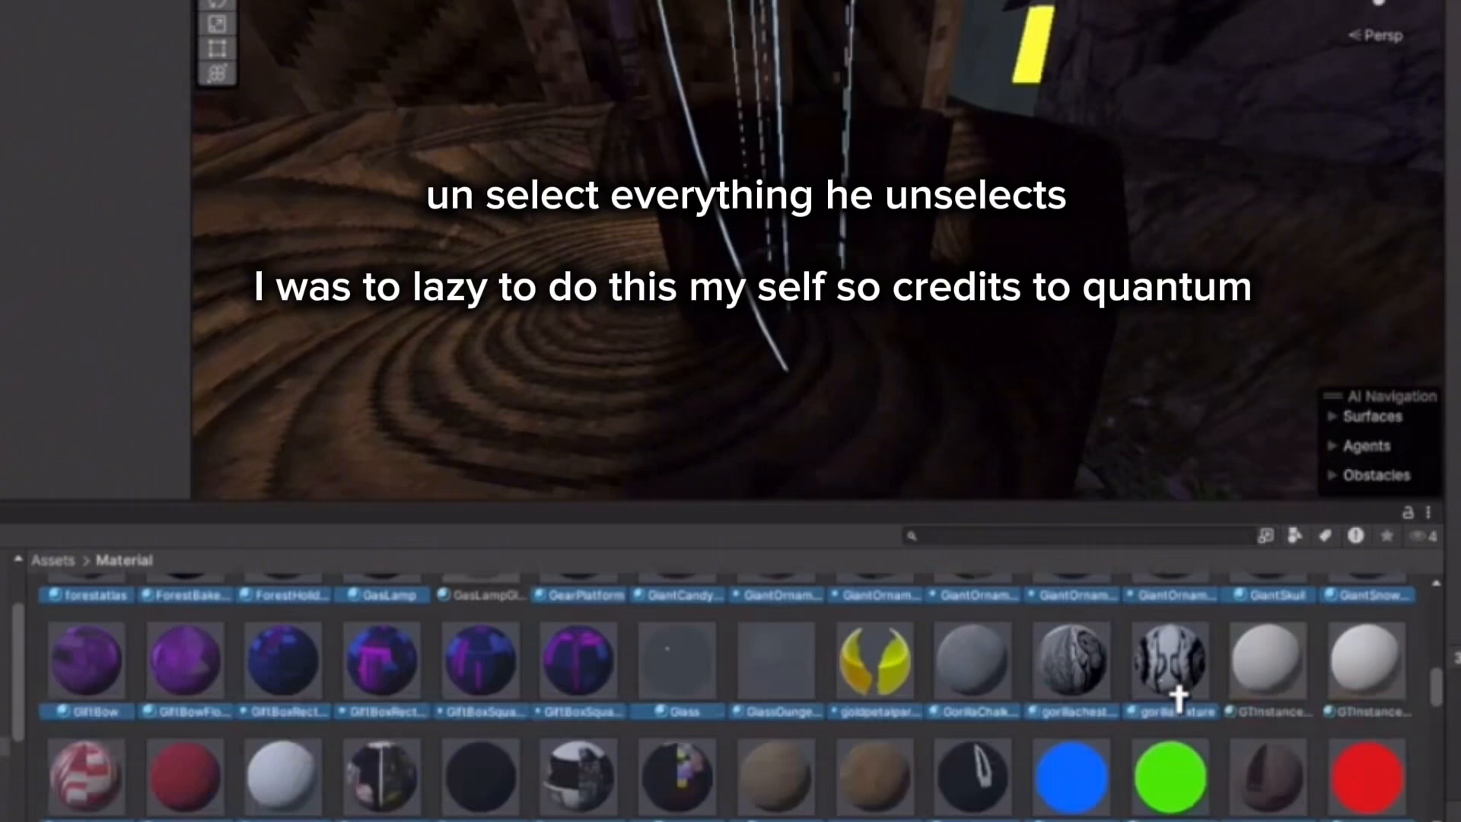
{"action": "left_click", "coordinate": [1179, 708], "text": "ctrl"}
{"action": "left_click", "coordinate": [1073, 709], "text": "ctrl"}
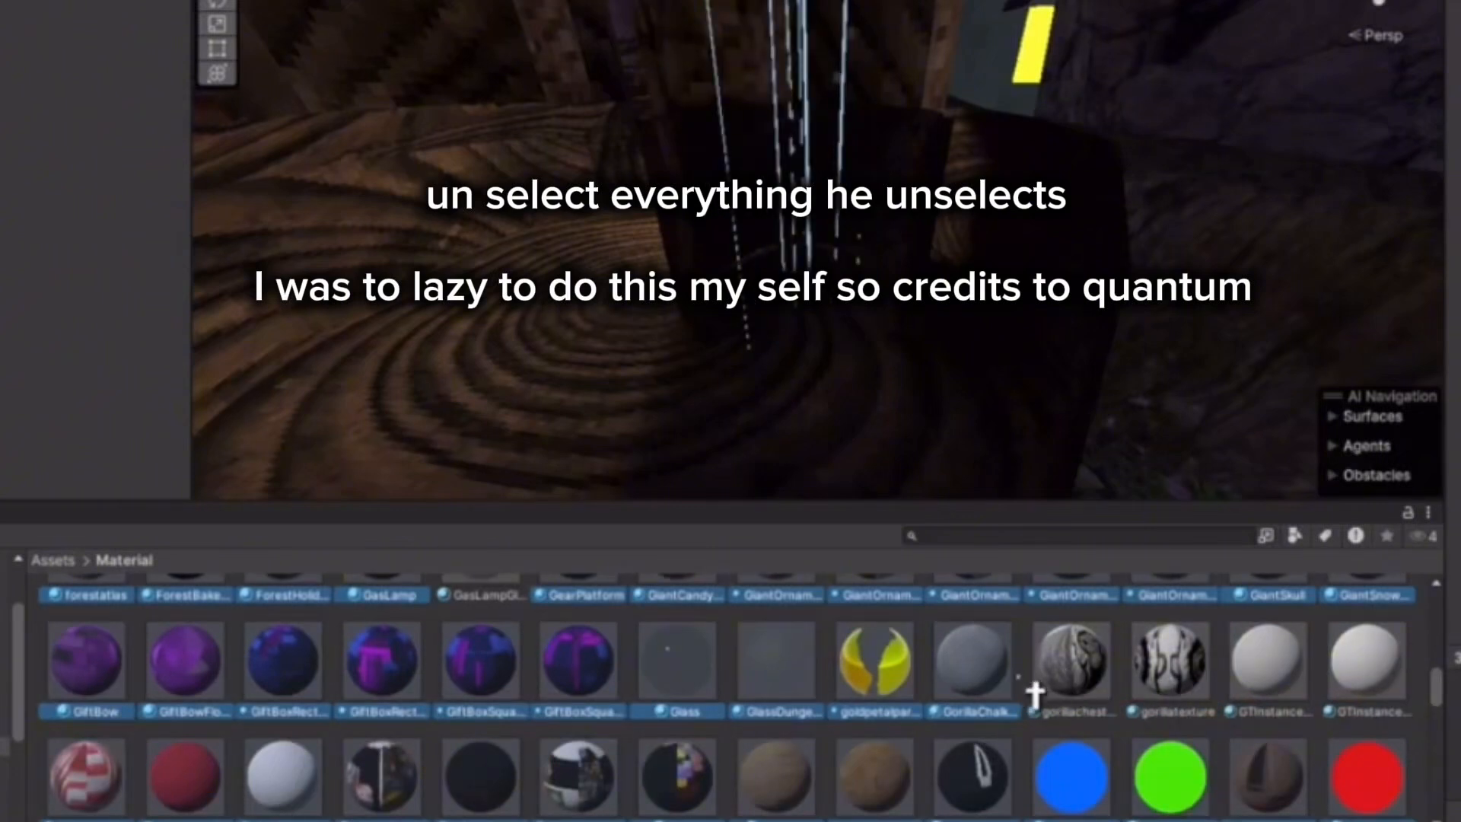
{"action": "left_click", "coordinate": [777, 709], "text": "ctrl"}
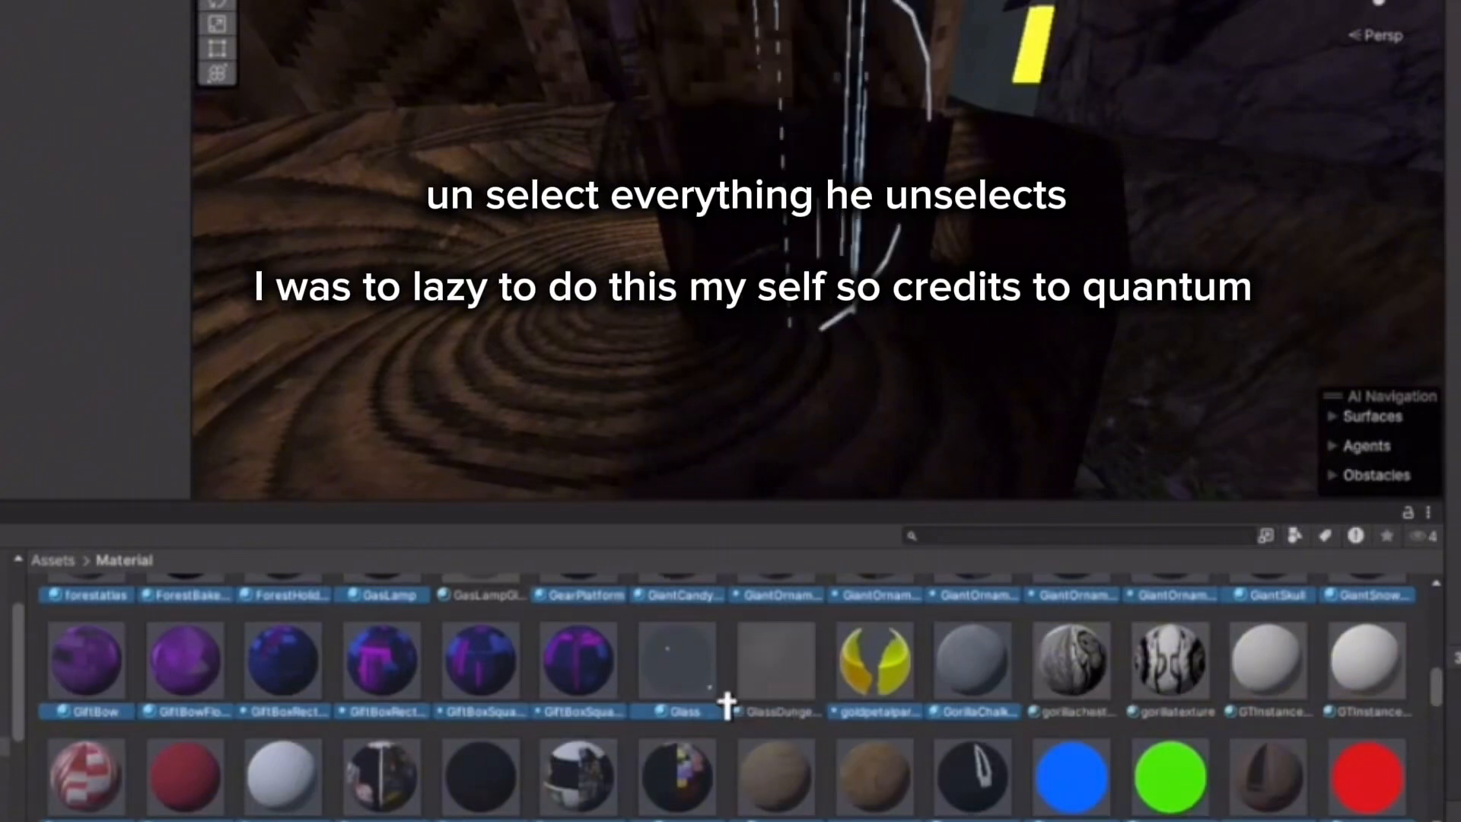
{"action": "left_click", "coordinate": [714, 706], "text": "ctrl"}
{"action": "left_click", "coordinate": [837, 694], "text": "ctrl"}
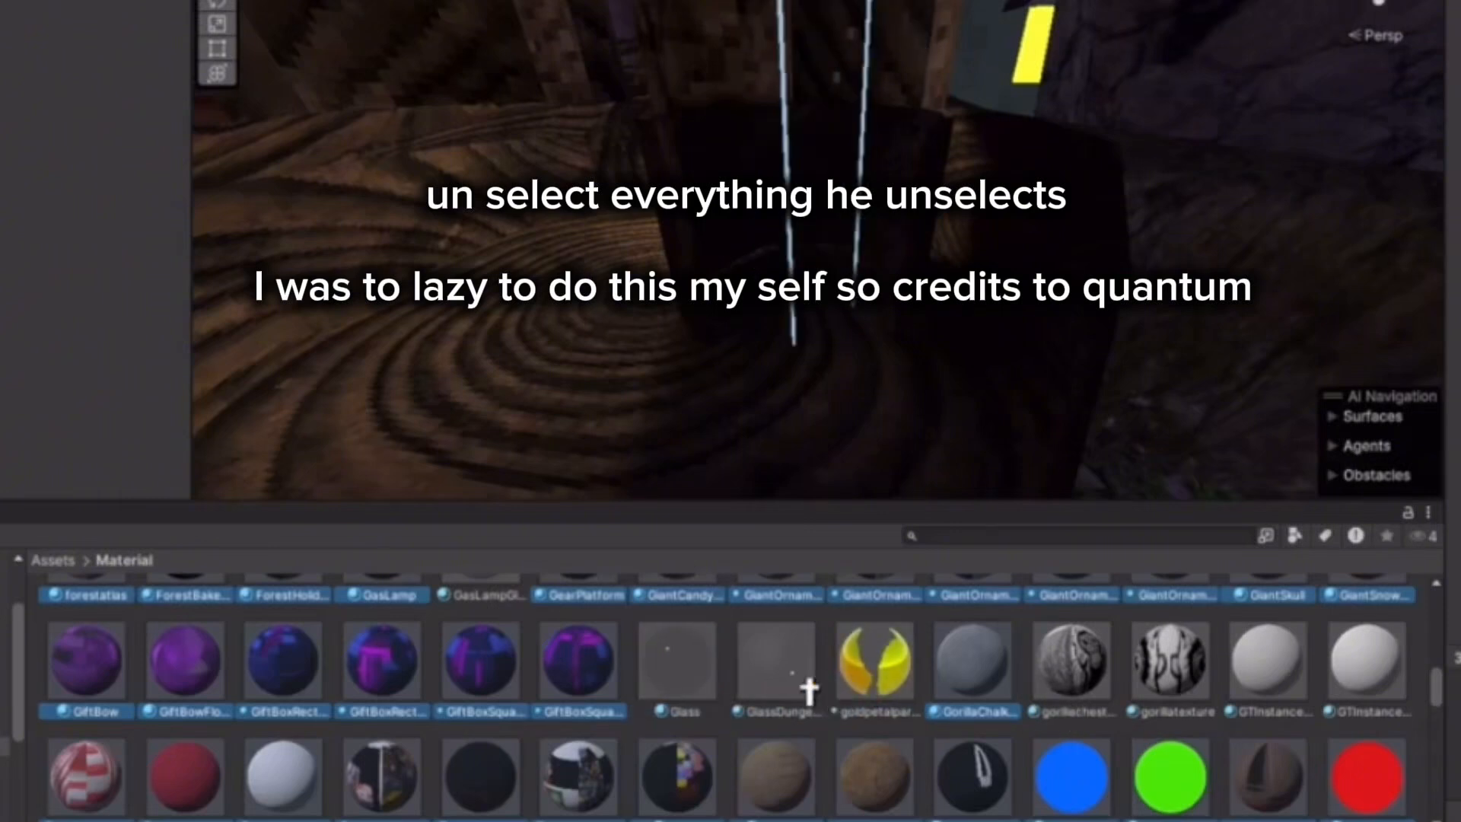
Deselect two halloween candy materials plus holidayred, holidaygreen and holidayblue.
{"action": "scroll", "coordinate": [454, 733], "scroll_direction": "down", "scroll_amount": 2}
{"action": "left_click", "coordinate": [156, 721], "text": "ctrl"}
{"action": "left_click", "coordinate": [287, 738], "text": "ctrl"}
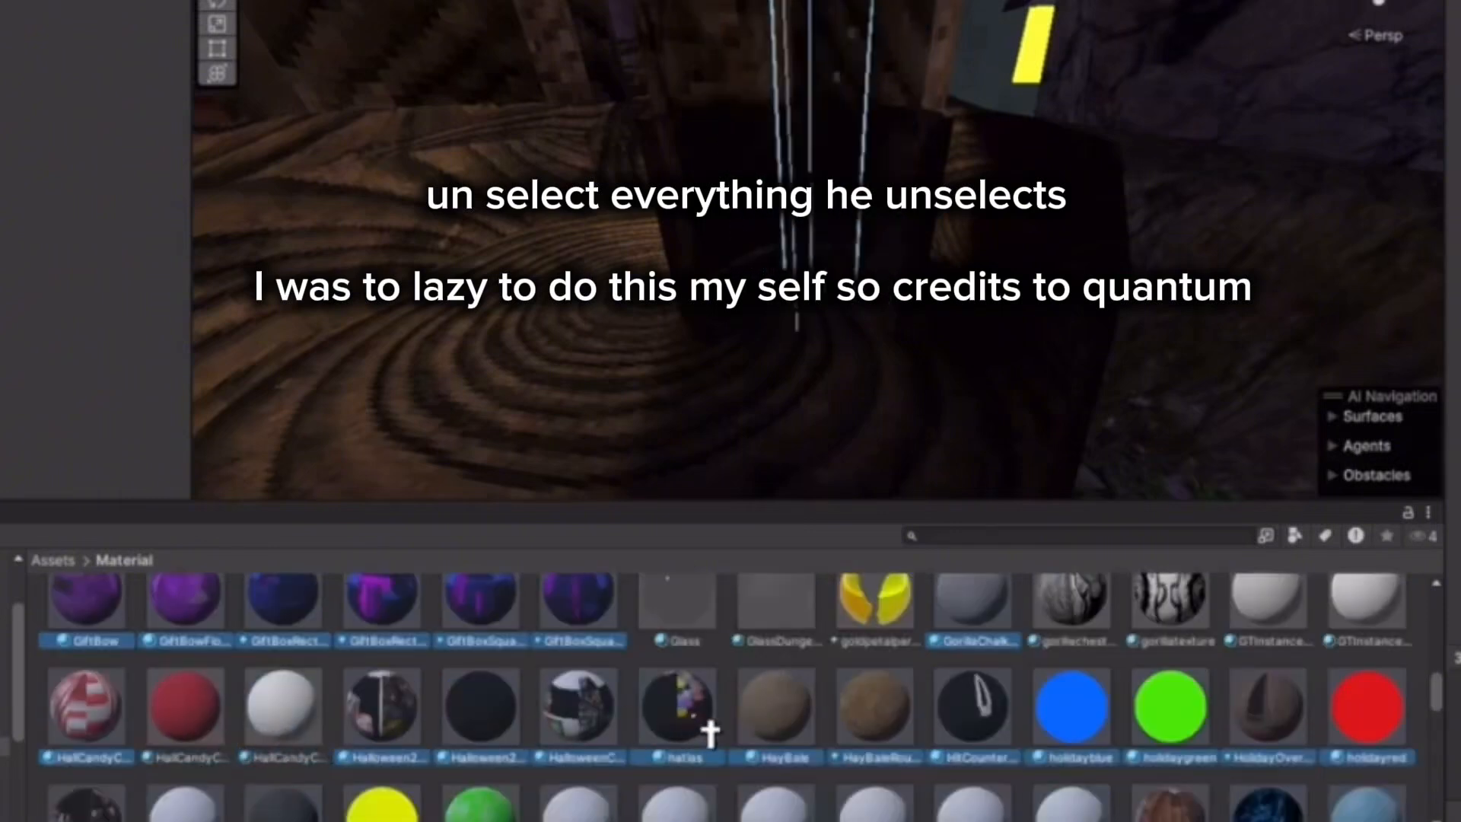
{"action": "left_click", "coordinate": [1075, 730], "text": "ctrl"}
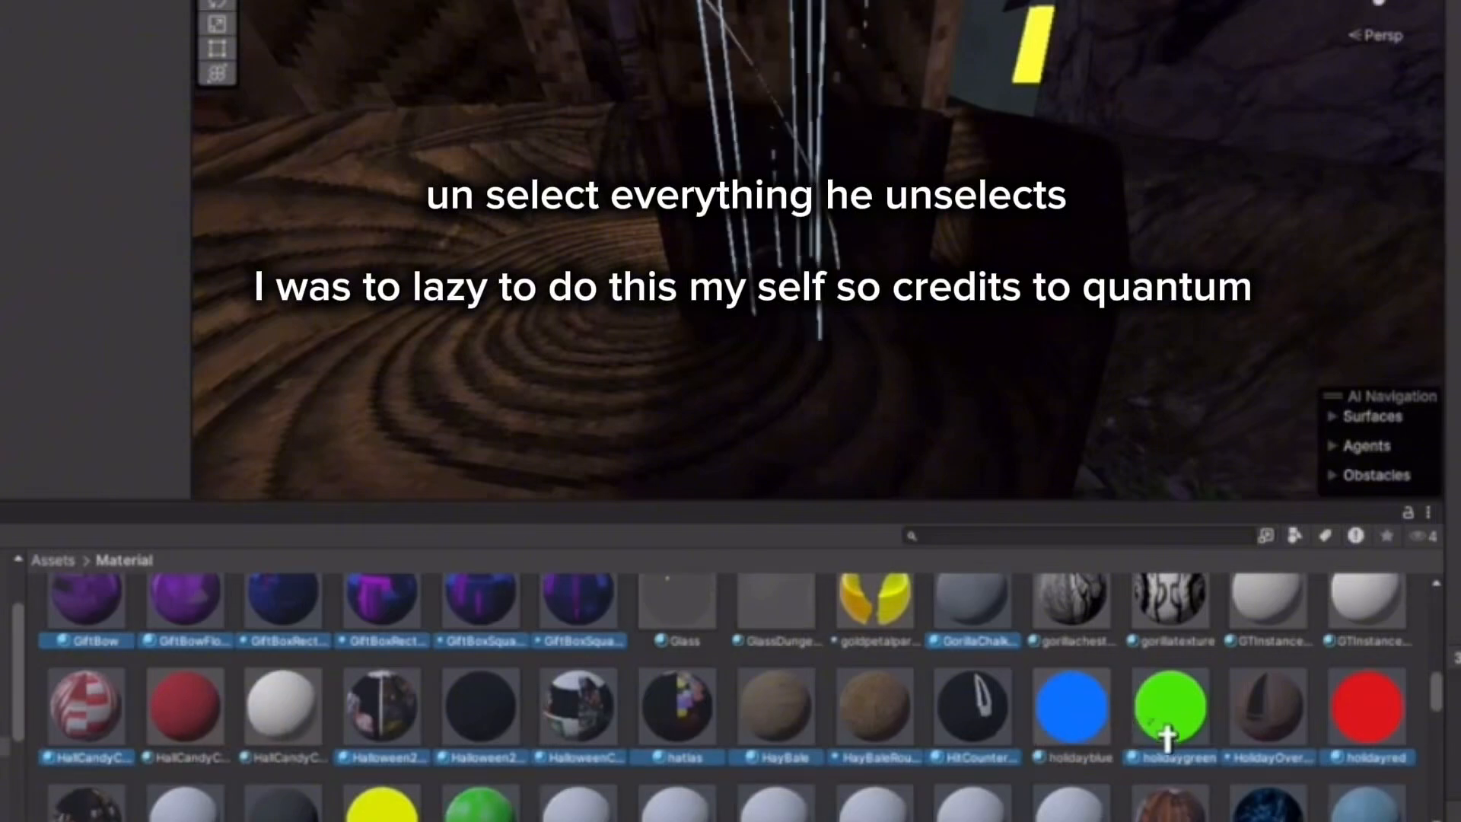
{"action": "left_click", "coordinate": [1161, 733], "text": "ctrl"}
{"action": "left_click", "coordinate": [1387, 725], "text": "ctrl"}
Deselect the ice material, seven horns slingshot materials, holidayyellow and both holiday white materials.
{"action": "scroll", "coordinate": [1404, 749], "scroll_direction": "down", "scroll_amount": 1}
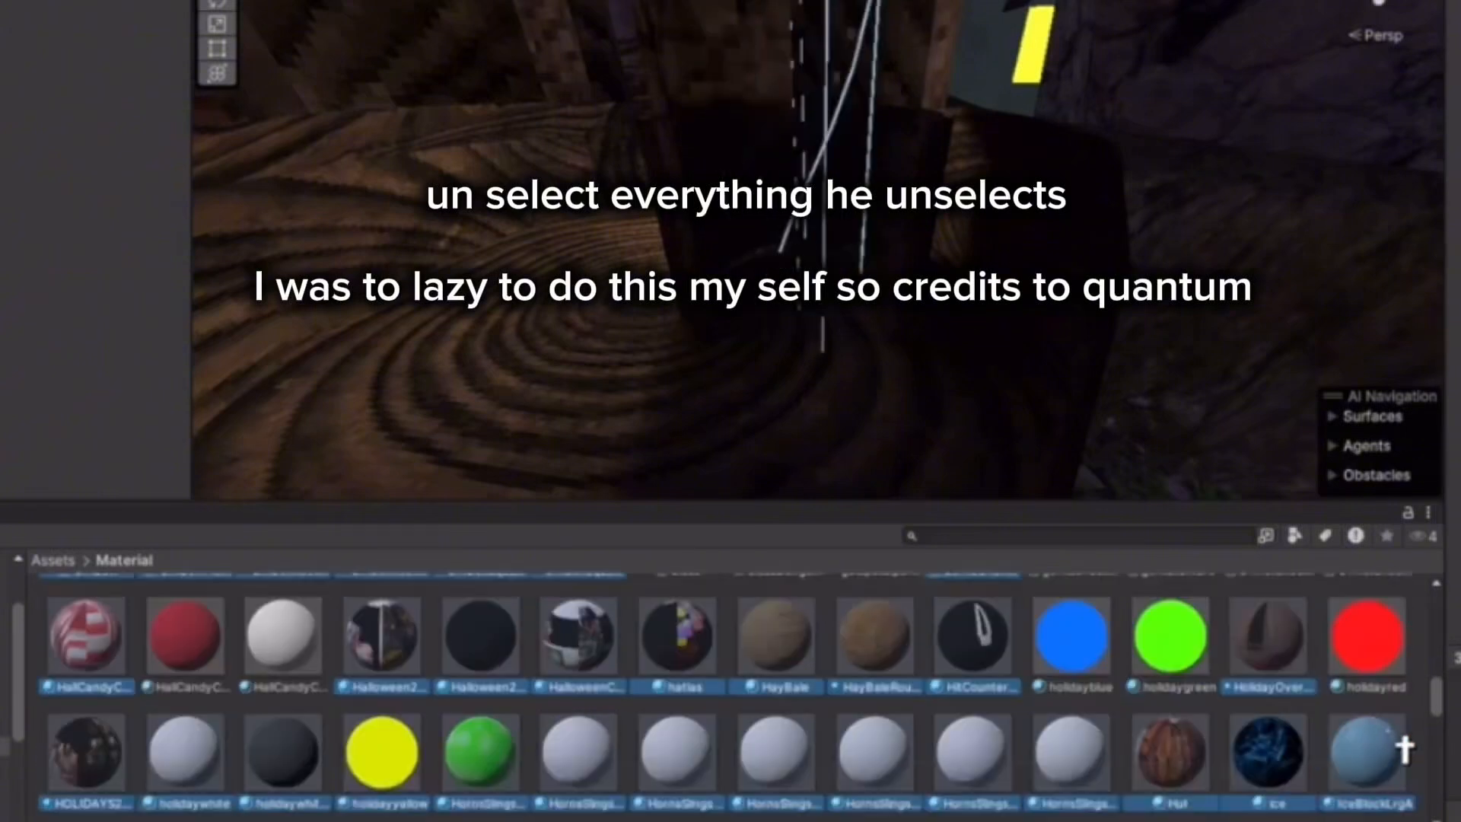
{"action": "left_click", "coordinate": [1294, 775], "text": "ctrl"}
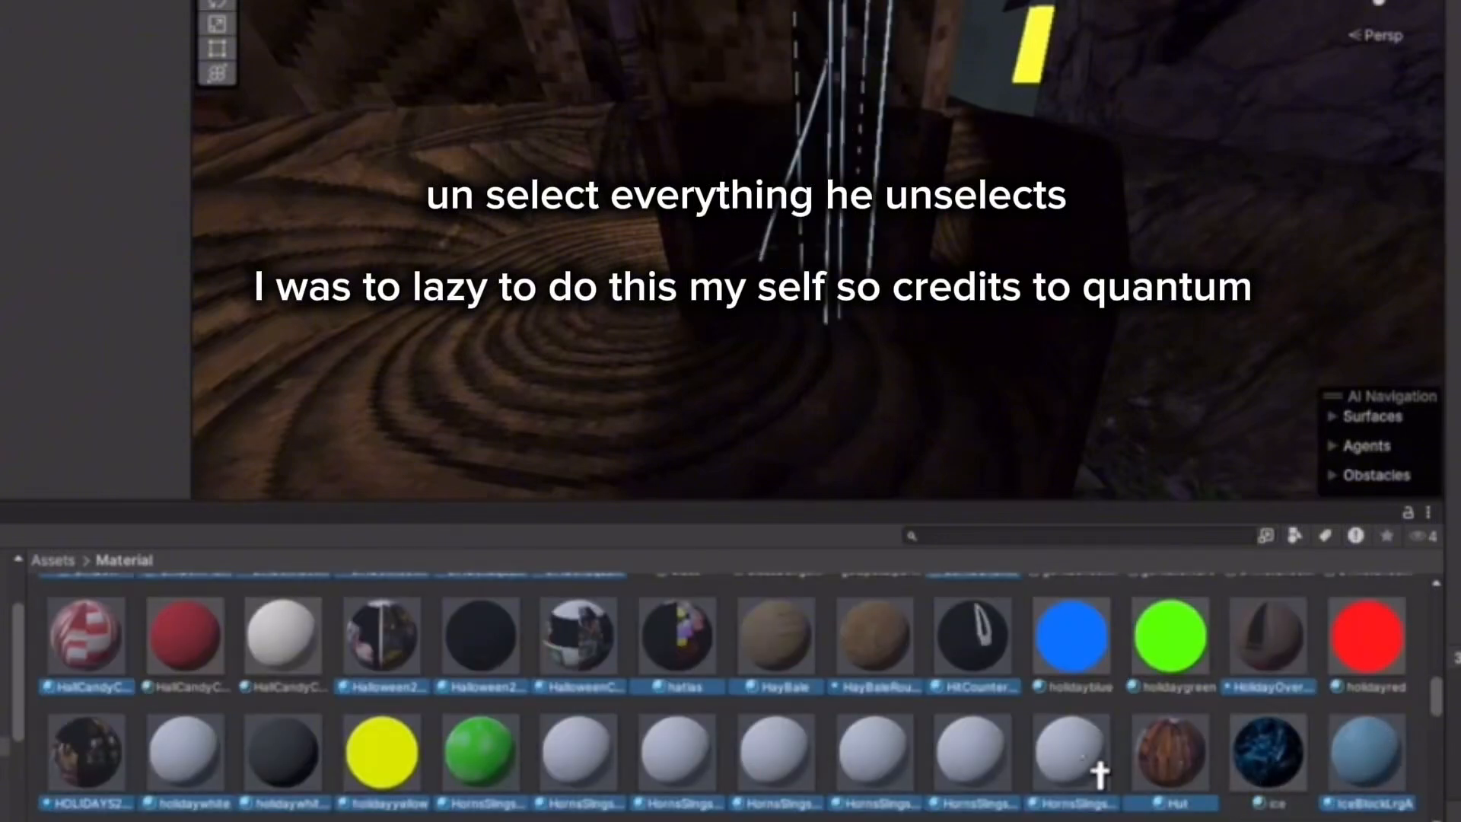
{"action": "left_click", "coordinate": [1097, 770], "text": "ctrl"}
{"action": "left_click", "coordinate": [990, 783], "text": "ctrl"}
{"action": "left_click", "coordinate": [900, 784], "text": "ctrl"}
{"action": "left_click", "coordinate": [742, 784], "text": "ctrl"}
{"action": "left_click", "coordinate": [670, 788], "text": "ctrl"}
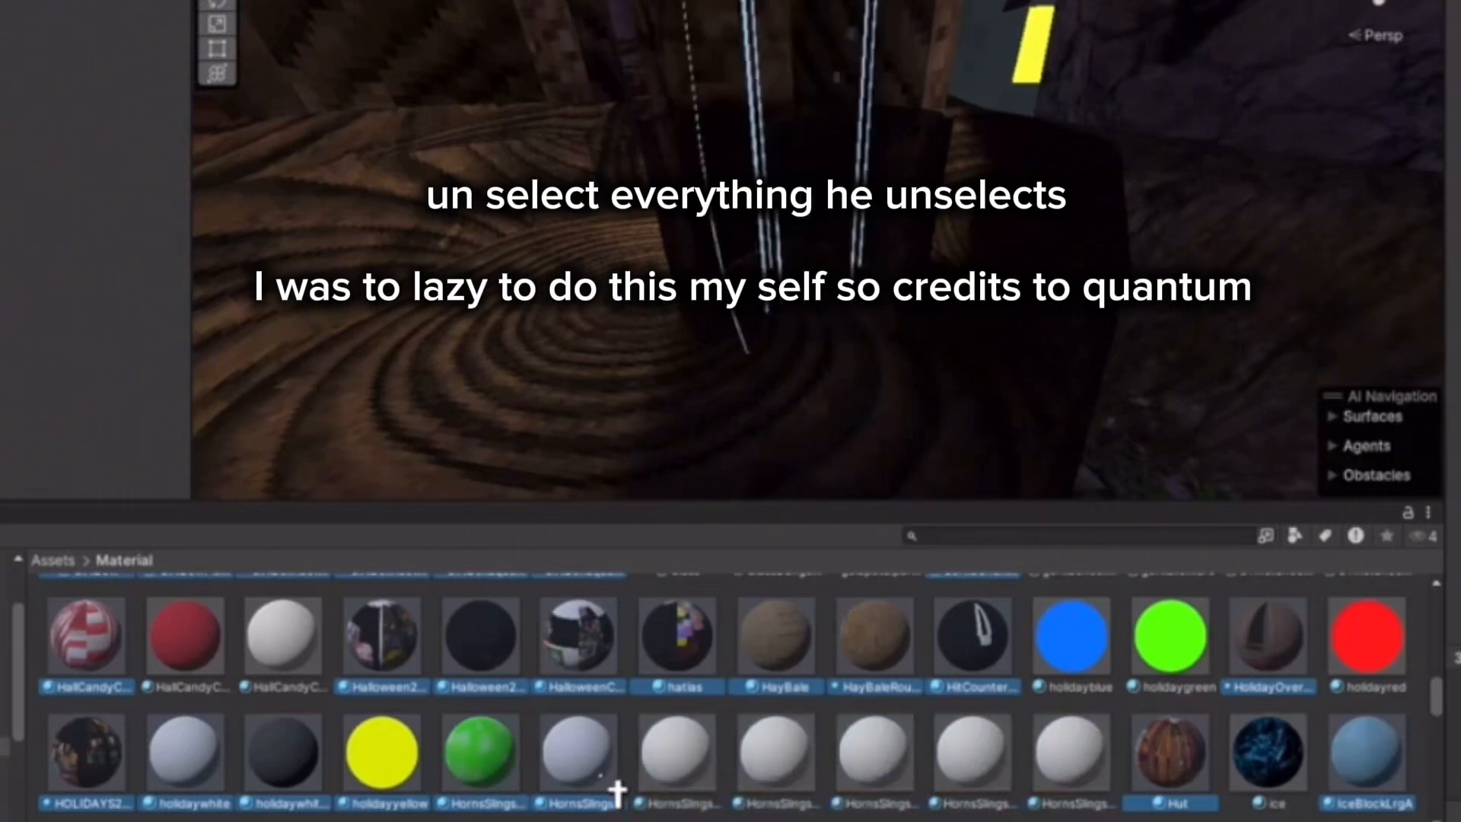
{"action": "left_click", "coordinate": [578, 792], "text": "ctrl"}
{"action": "left_click", "coordinate": [504, 788], "text": "ctrl"}
{"action": "left_click", "coordinate": [384, 792], "text": "ctrl"}
{"action": "left_click", "coordinate": [286, 788], "text": "ctrl"}
{"action": "left_click", "coordinate": [219, 780], "text": "ctrl"}
Deselect infected, It, LiquidDripFX, lightfur, light force, Light and both LifeRing materials.
{"action": "scroll", "coordinate": [224, 776], "scroll_direction": "down", "scroll_amount": 3}
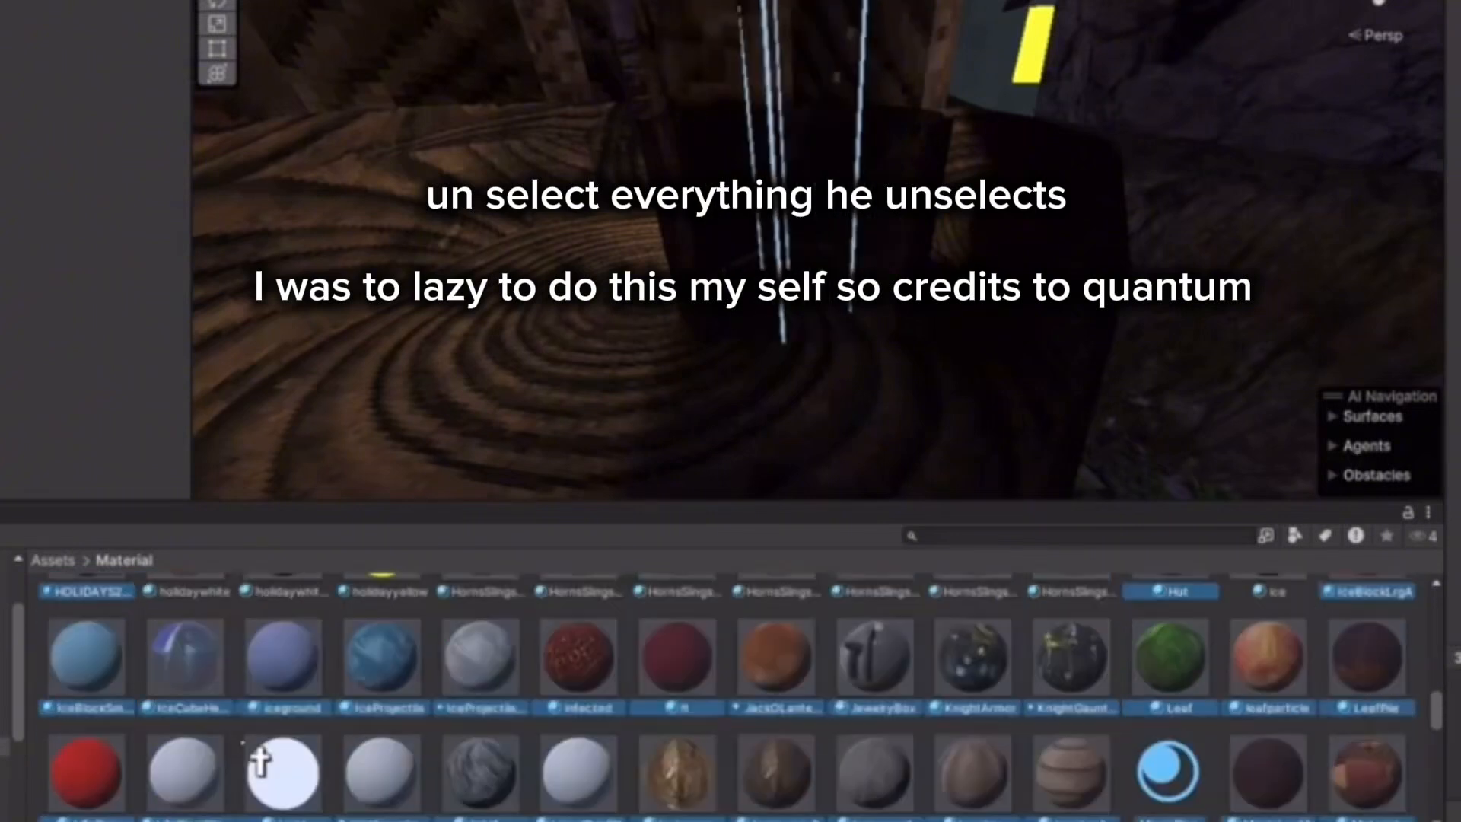
{"action": "scroll", "coordinate": [225, 765], "scroll_direction": "up", "scroll_amount": 1}
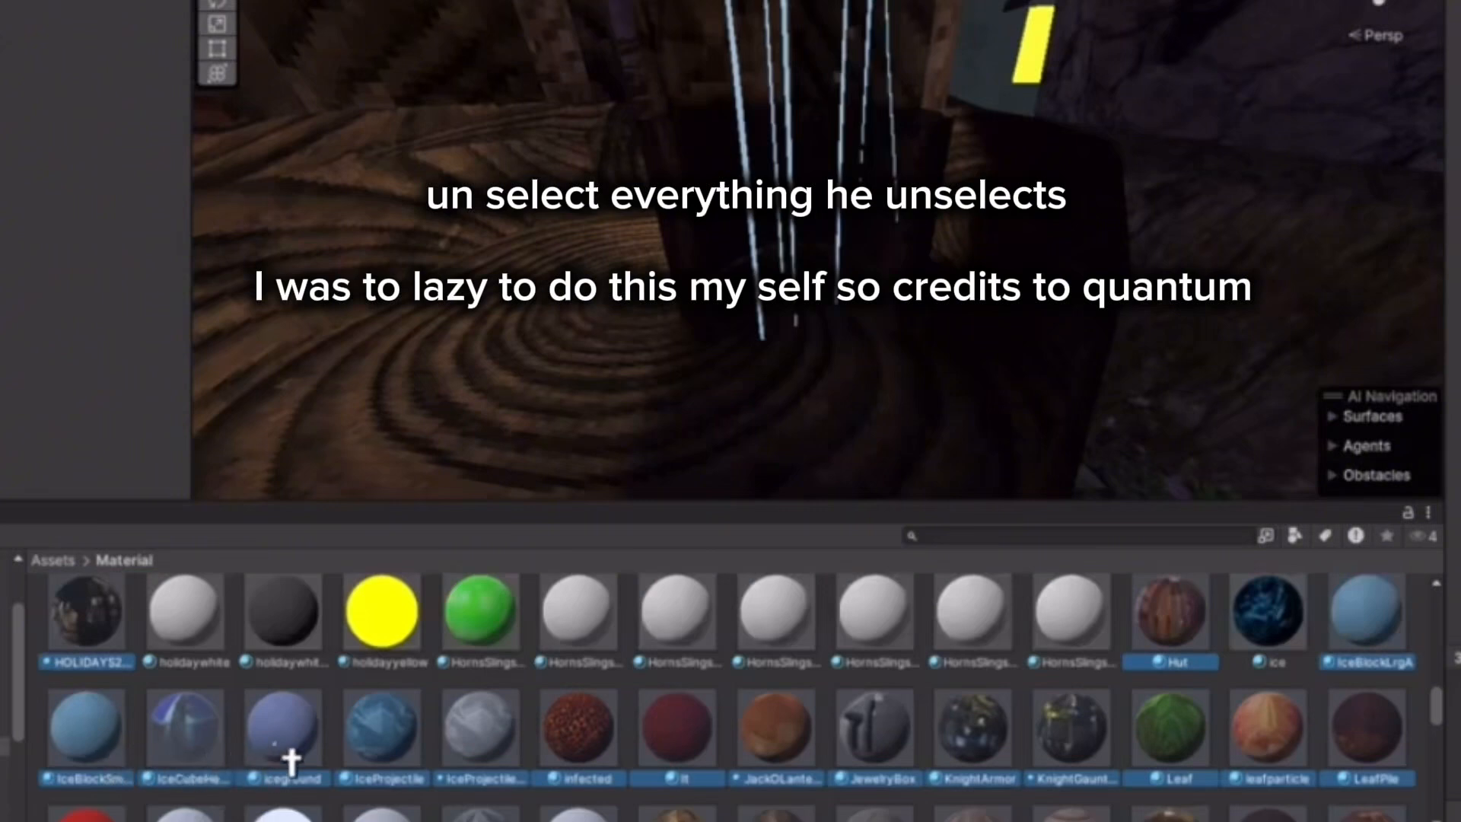
{"action": "left_click", "coordinate": [609, 757], "text": "ctrl"}
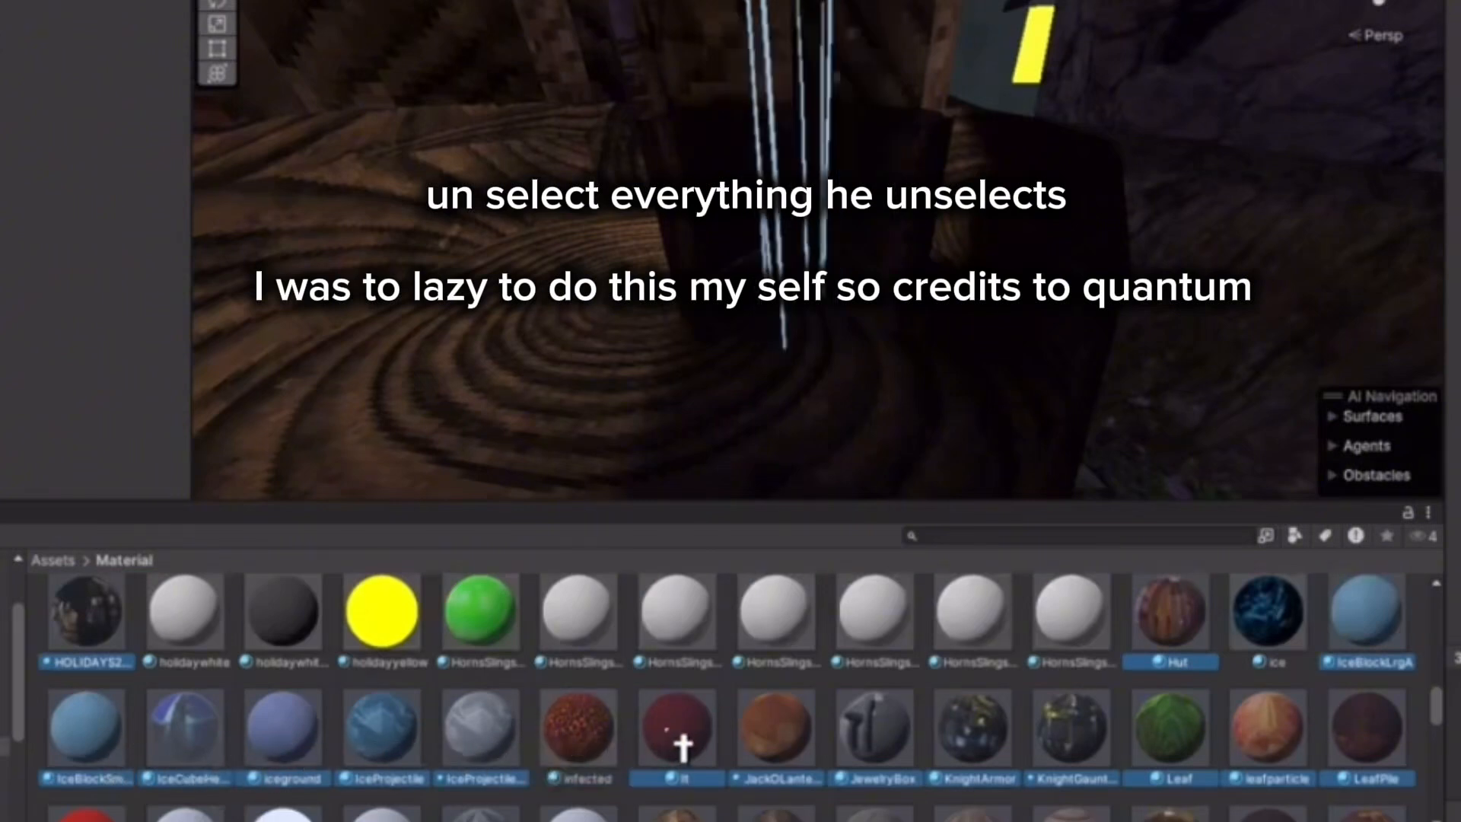
{"action": "left_click", "coordinate": [682, 747], "text": "ctrl"}
{"action": "scroll", "coordinate": [1272, 736], "scroll_direction": "down", "scroll_amount": 2}
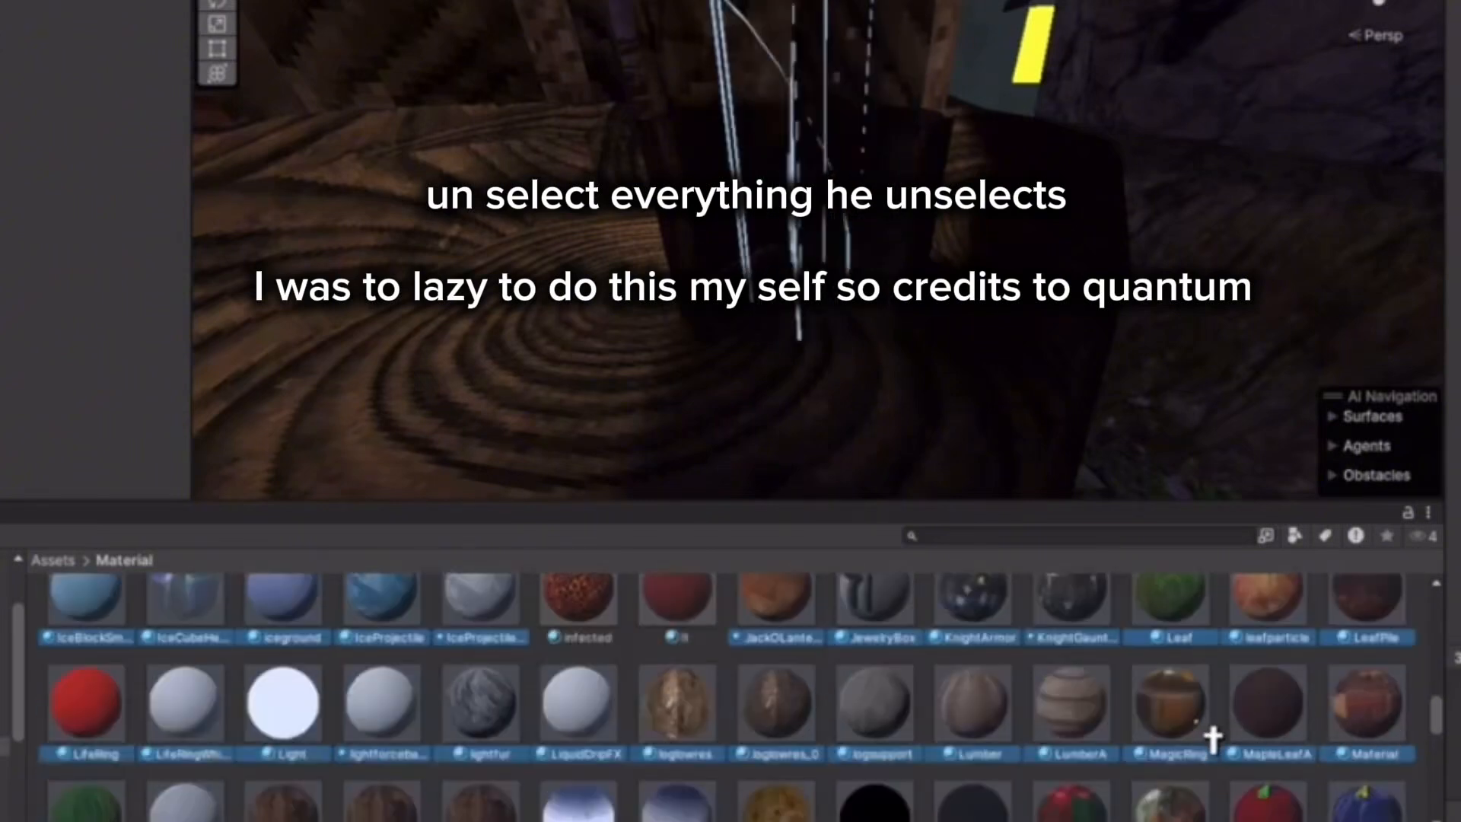
{"action": "left_click", "coordinate": [610, 741], "text": "ctrl"}
{"action": "left_click", "coordinate": [494, 734], "text": "ctrl"}
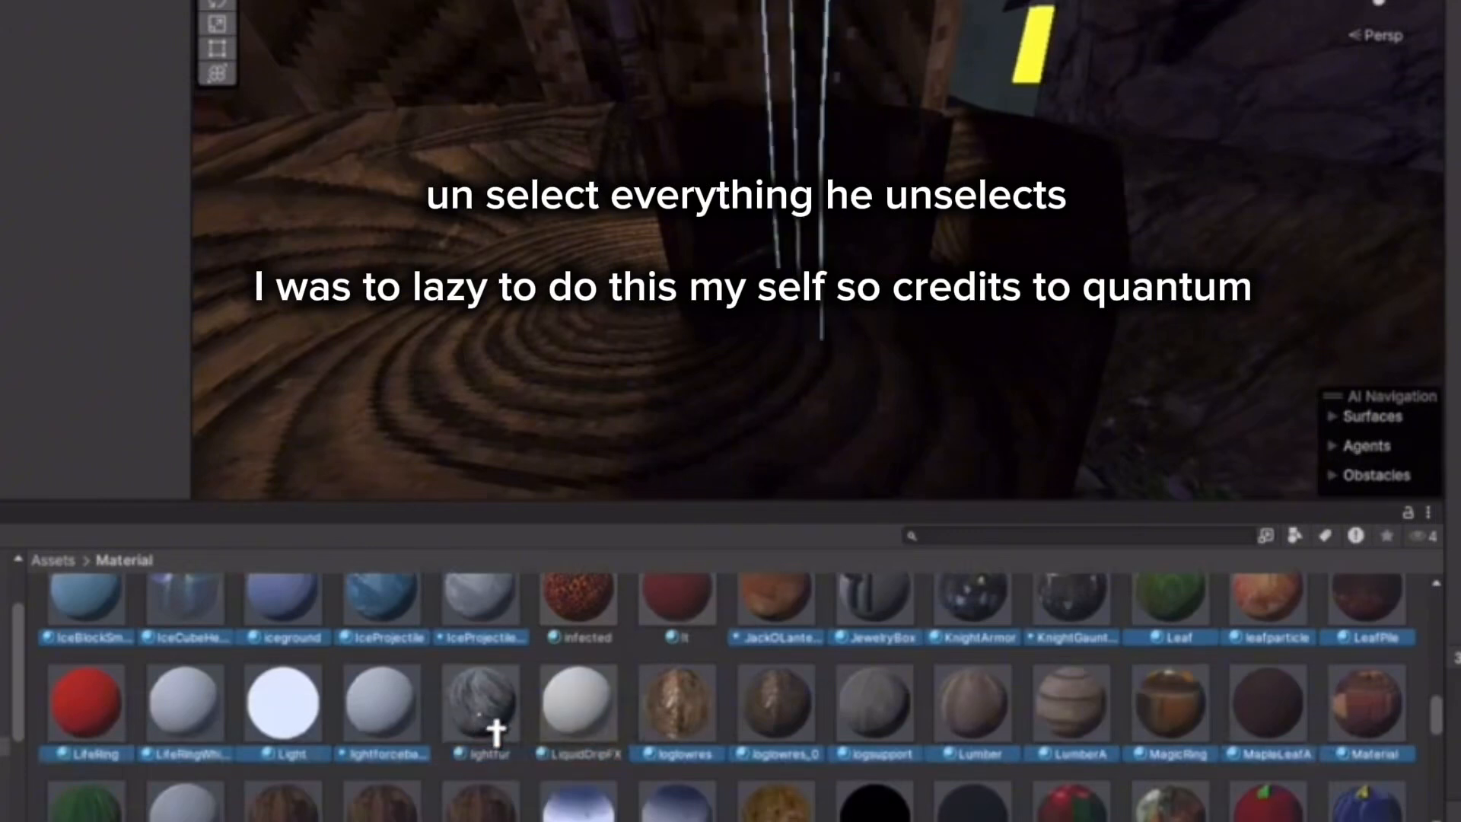
{"action": "left_click", "coordinate": [375, 744], "text": "ctrl"}
{"action": "left_click", "coordinate": [300, 749], "text": "ctrl"}
{"action": "left_click", "coordinate": [207, 750], "text": "ctrl"}
{"action": "left_click", "coordinate": [121, 750], "text": "ctrl"}
Deselect Material.014, Mirror and MirrorCenter from the selection.
{"action": "scroll", "coordinate": [368, 737], "scroll_direction": "down", "scroll_amount": 2}
{"action": "left_click", "coordinate": [207, 722], "text": "ctrl"}
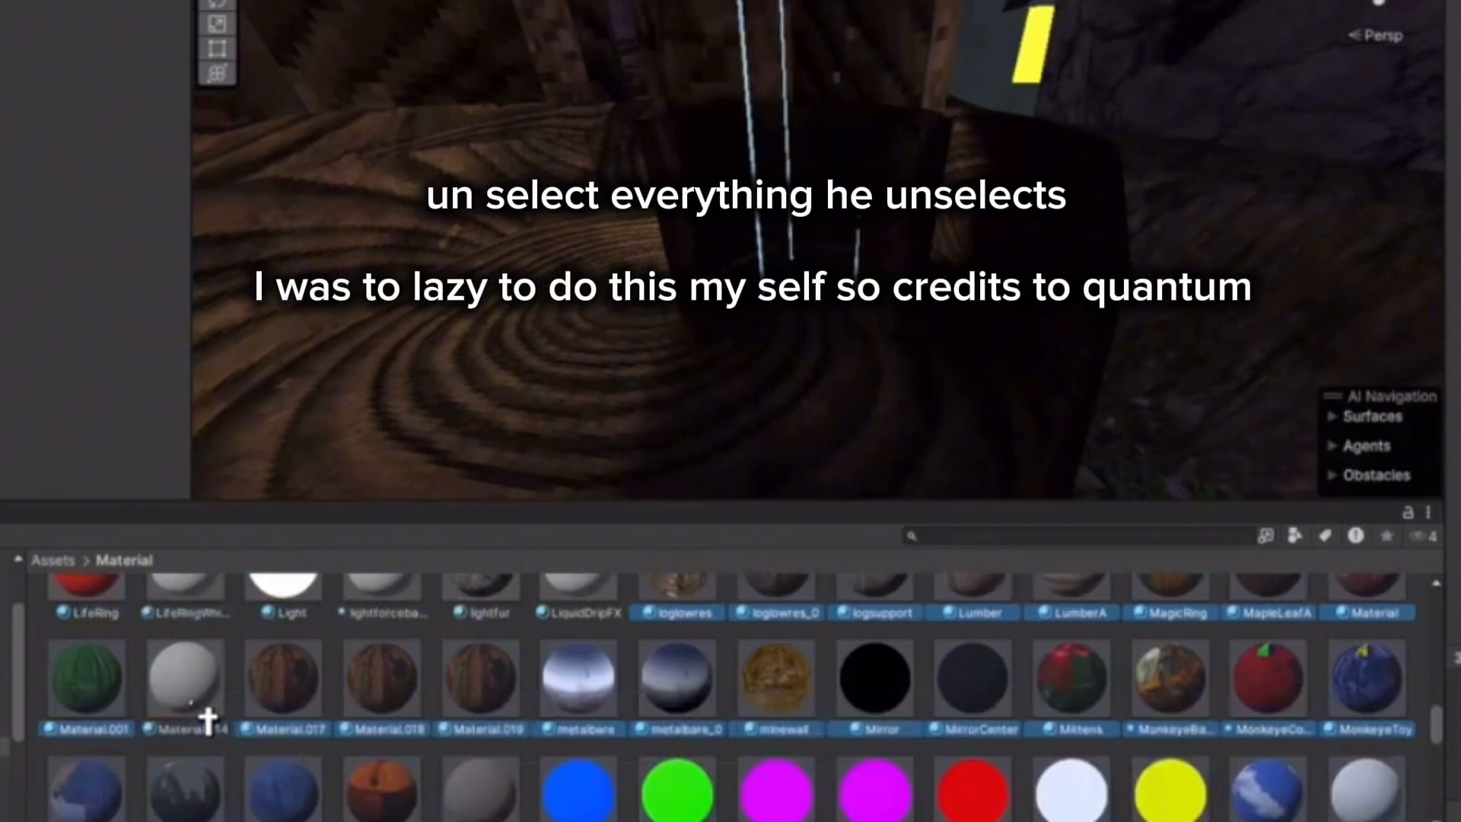
{"action": "left_click", "coordinate": [892, 709], "text": "ctrl"}
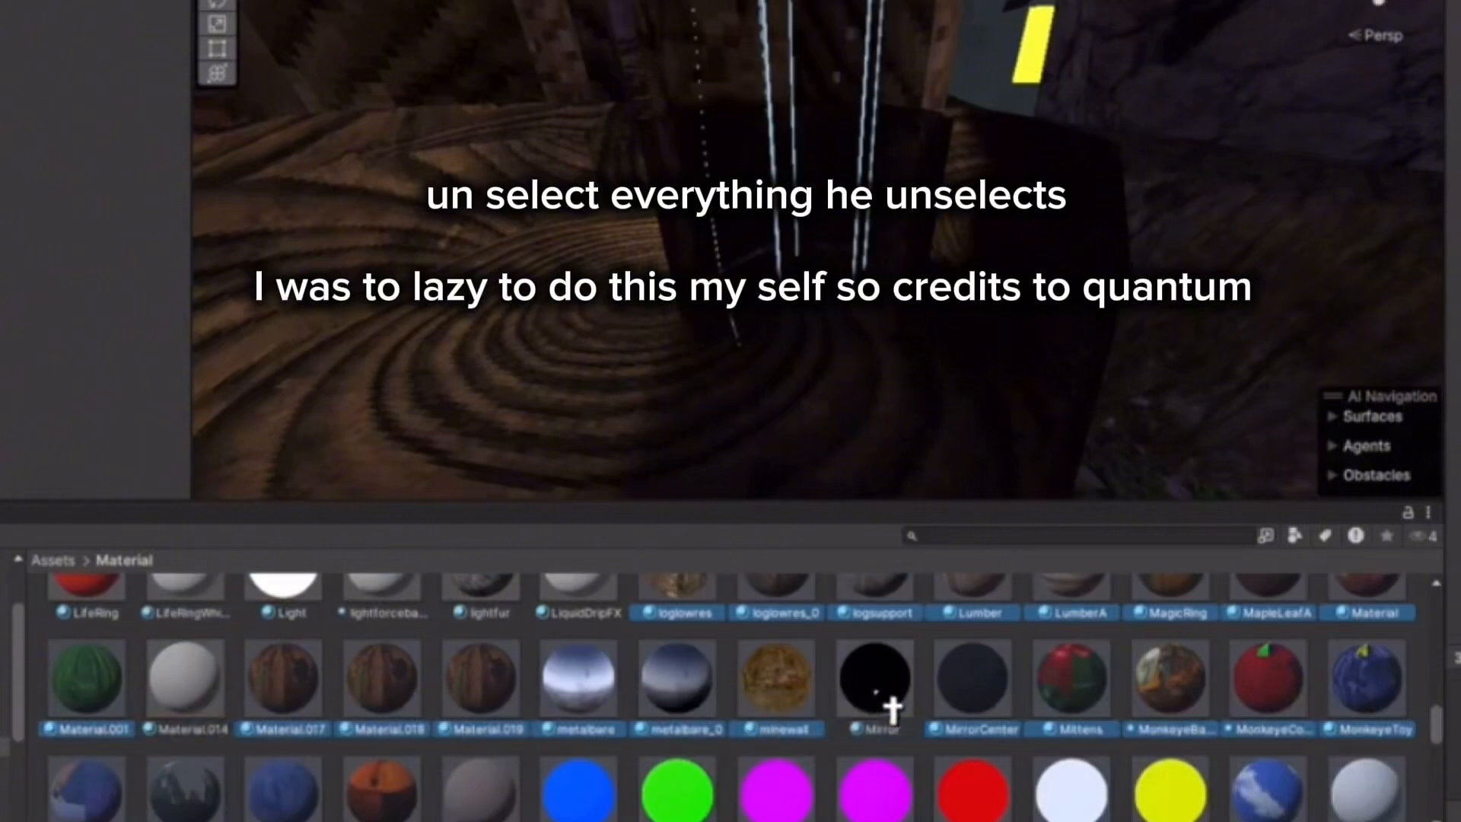
{"action": "left_click", "coordinate": [989, 701], "text": "ctrl"}
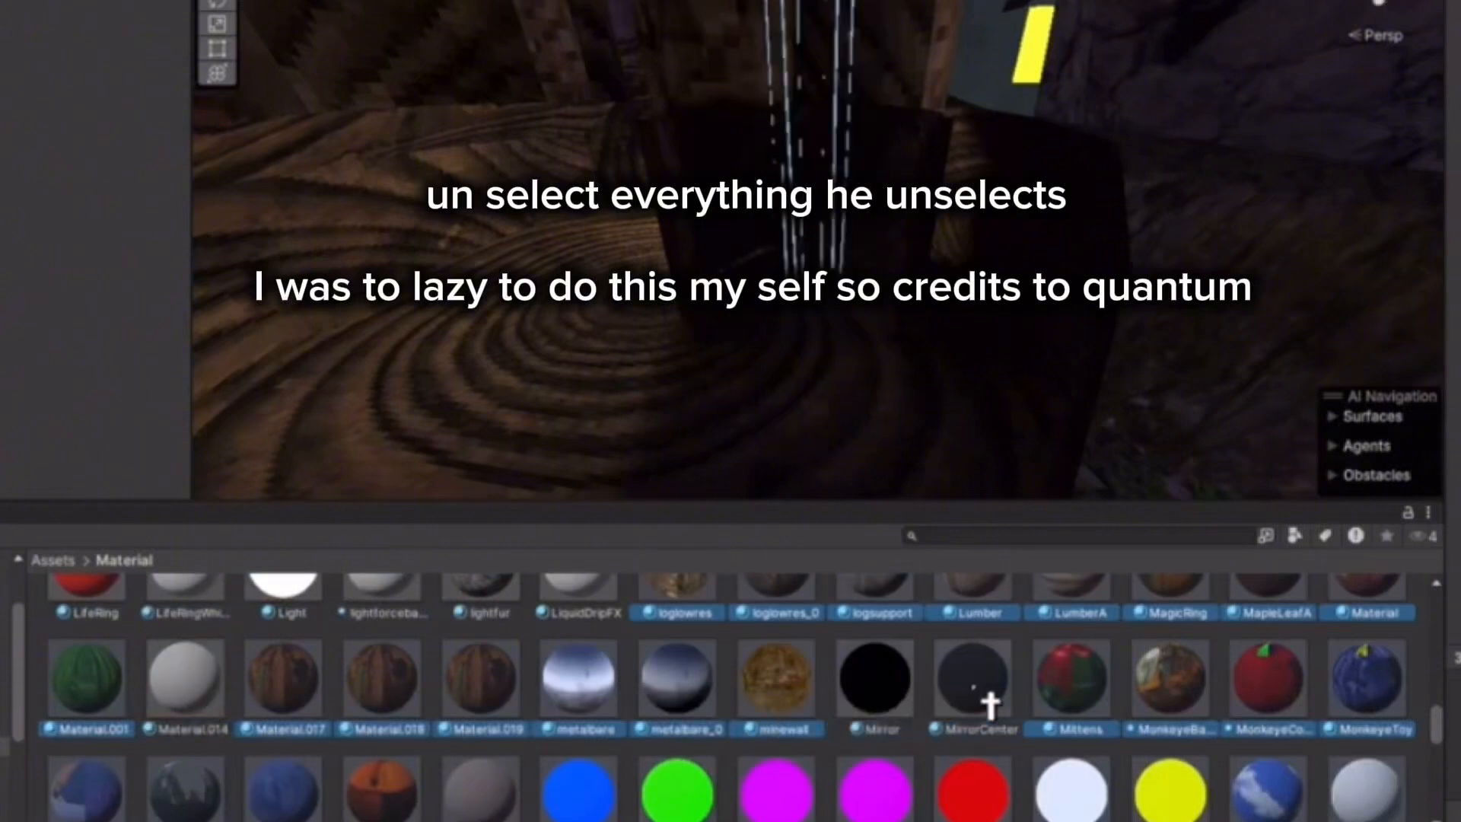
Deselect No Name, newsky and the neon yellow, white, red, purple, green and blue materials.
{"action": "scroll", "coordinate": [1410, 703], "scroll_direction": "down", "scroll_amount": 2}
{"action": "left_click", "coordinate": [1403, 707], "text": "ctrl"}
{"action": "left_click", "coordinate": [1275, 704], "text": "ctrl"}
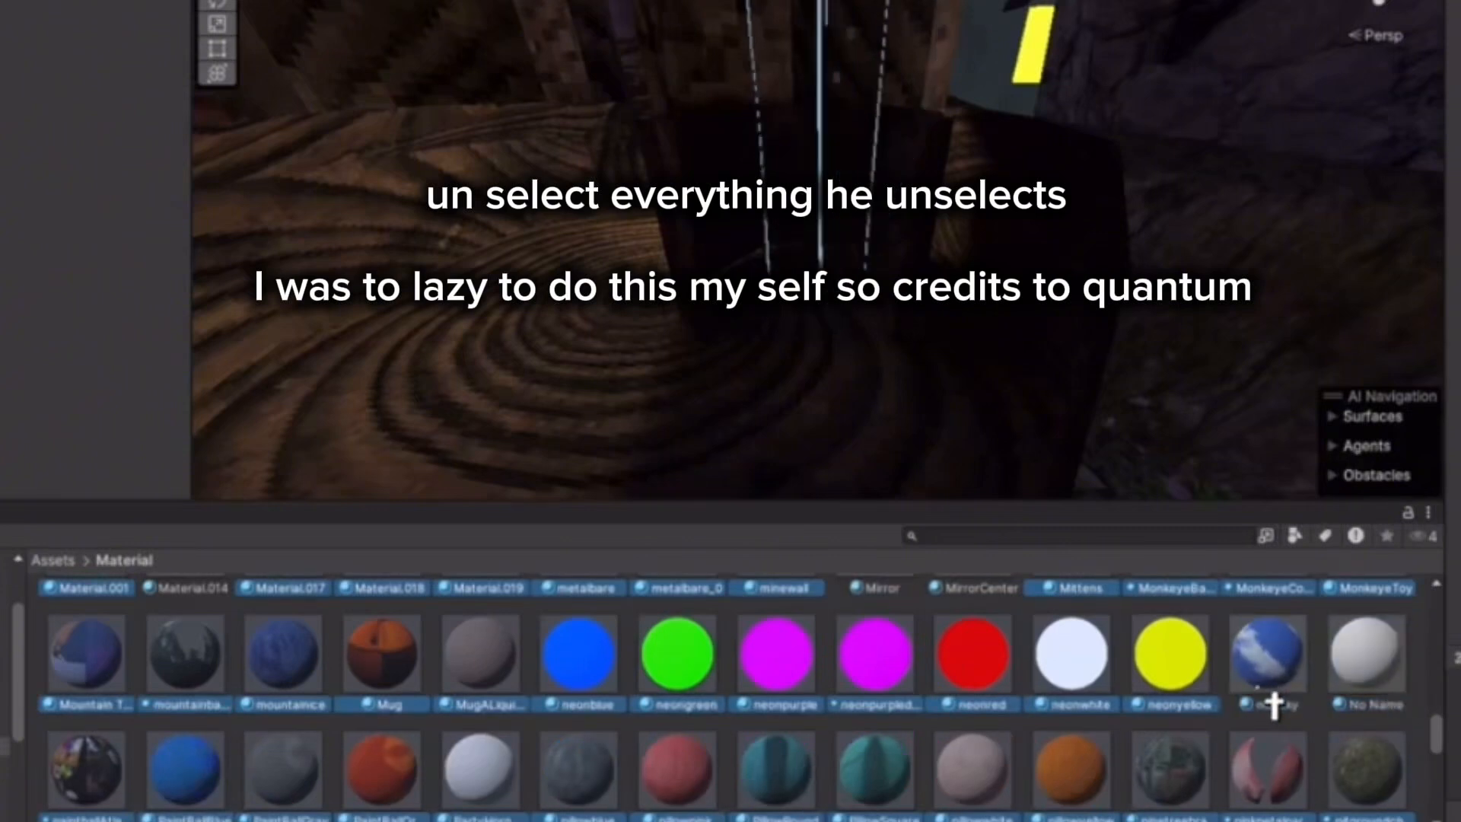
{"action": "left_click", "coordinate": [1149, 704], "text": "ctrl"}
{"action": "left_click", "coordinate": [1074, 704], "text": "ctrl"}
{"action": "left_click", "coordinate": [994, 704], "text": "ctrl"}
{"action": "left_click", "coordinate": [875, 704], "text": "ctrl"}
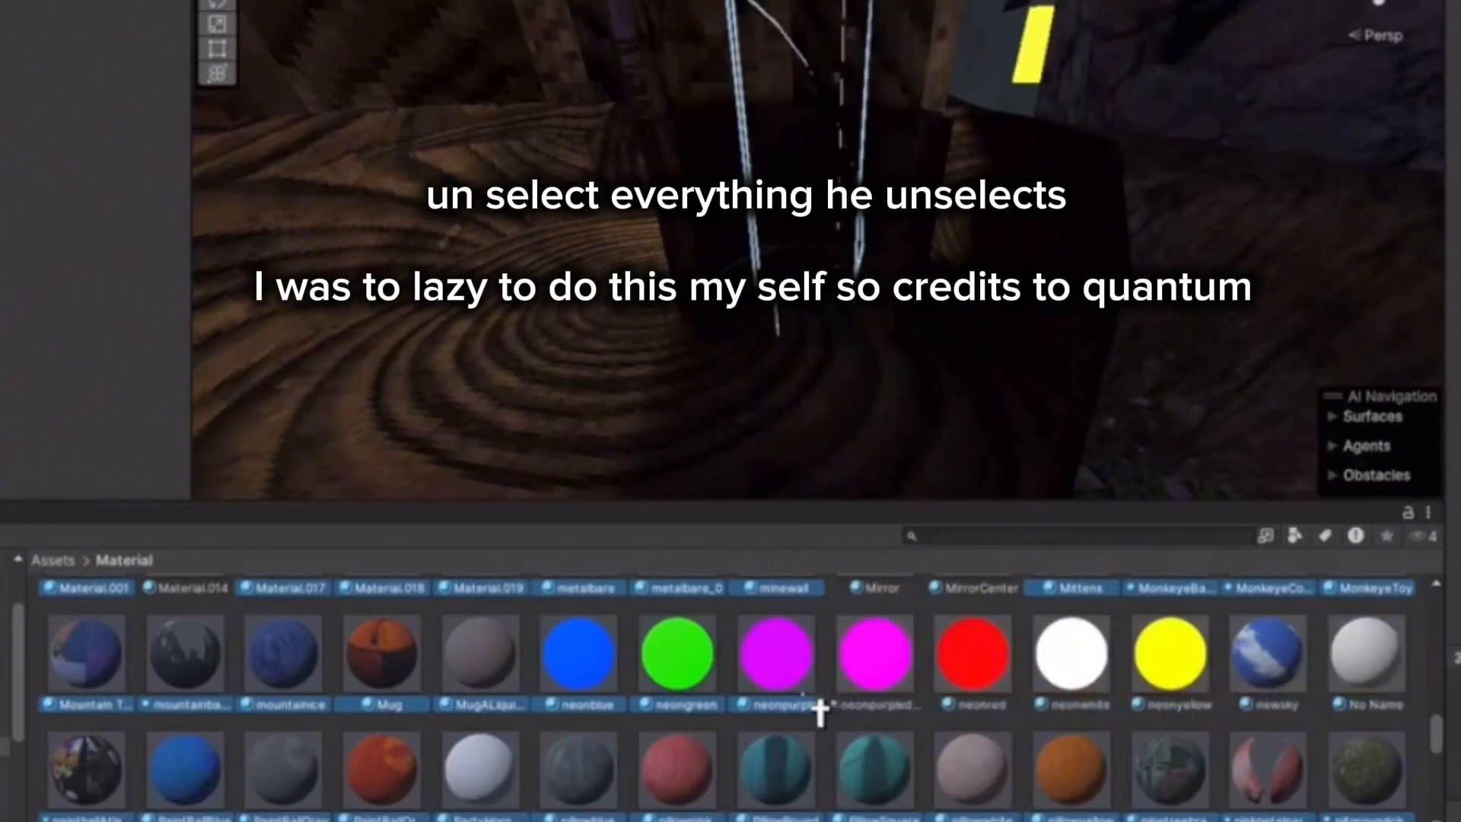
{"action": "left_click", "coordinate": [784, 704], "text": "ctrl"}
{"action": "left_click", "coordinate": [693, 704], "text": "ctrl"}
{"action": "left_click", "coordinate": [601, 704], "text": "ctrl"}
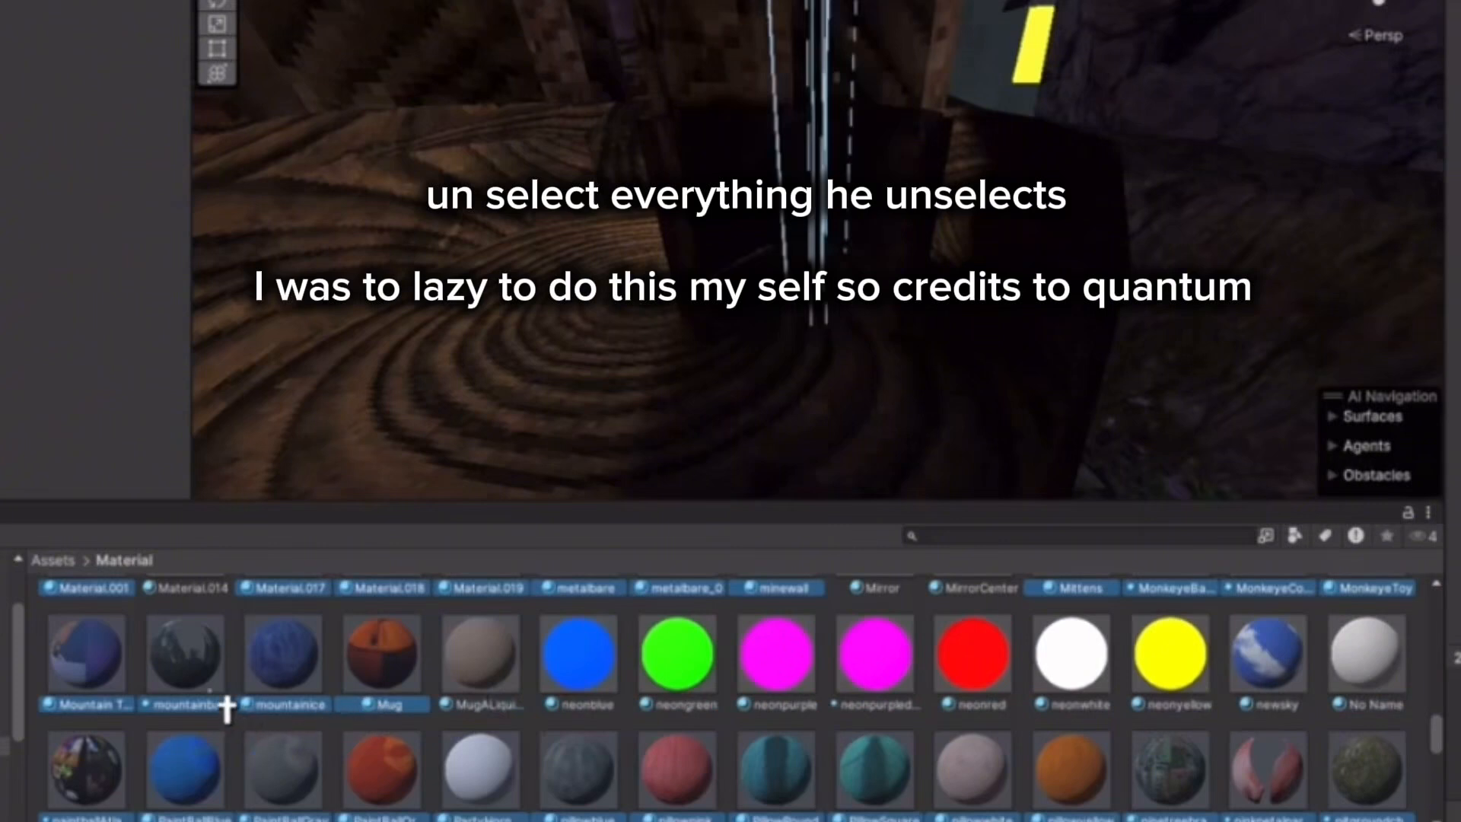
Deselect the second mountain, party horn and pink petal materials.
{"action": "left_click", "coordinate": [203, 681], "text": "ctrl"}
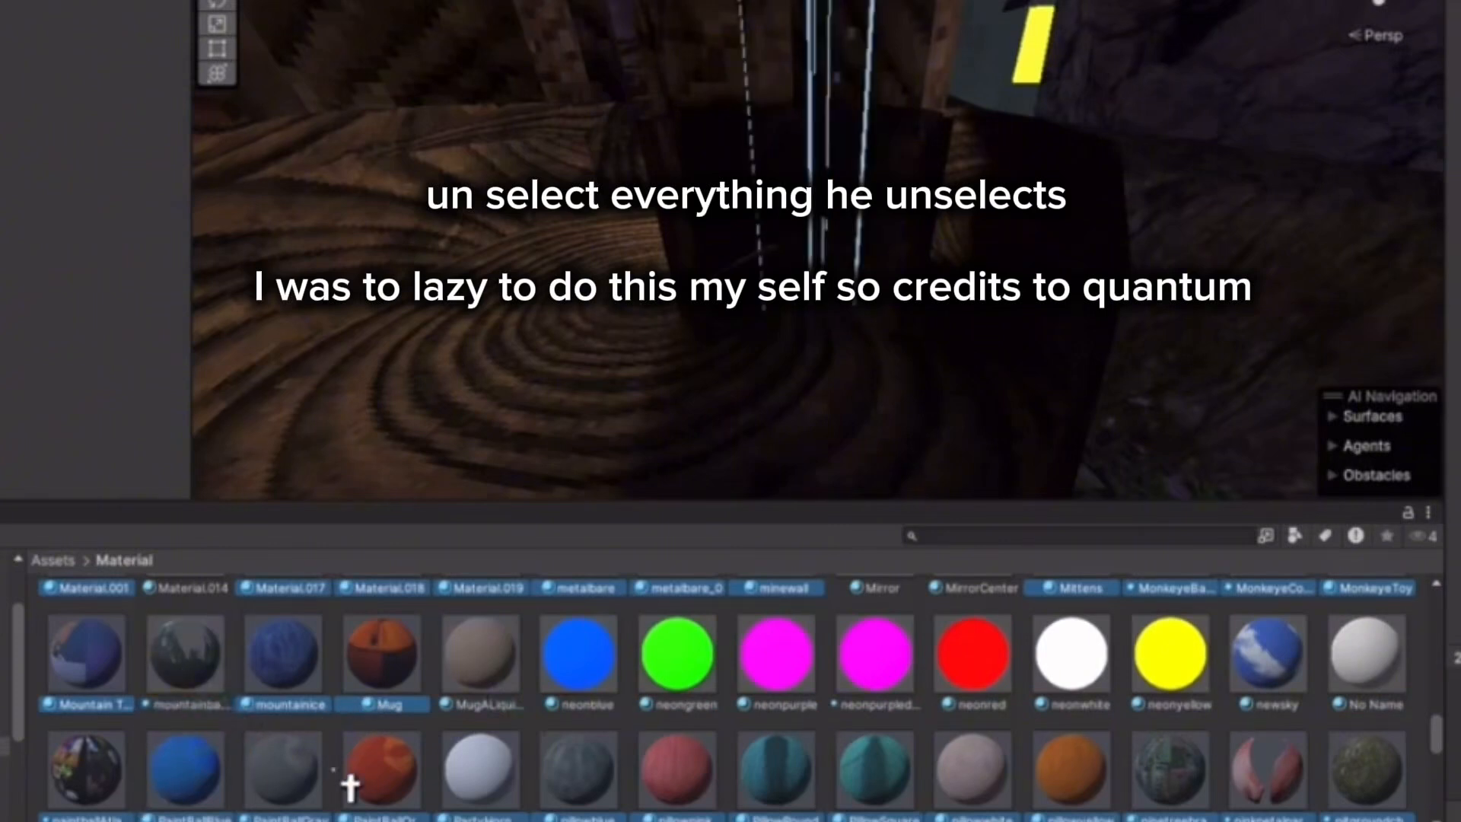
{"action": "left_click", "coordinate": [483, 787], "text": "ctrl"}
{"action": "left_click", "coordinate": [1279, 776], "text": "ctrl"}
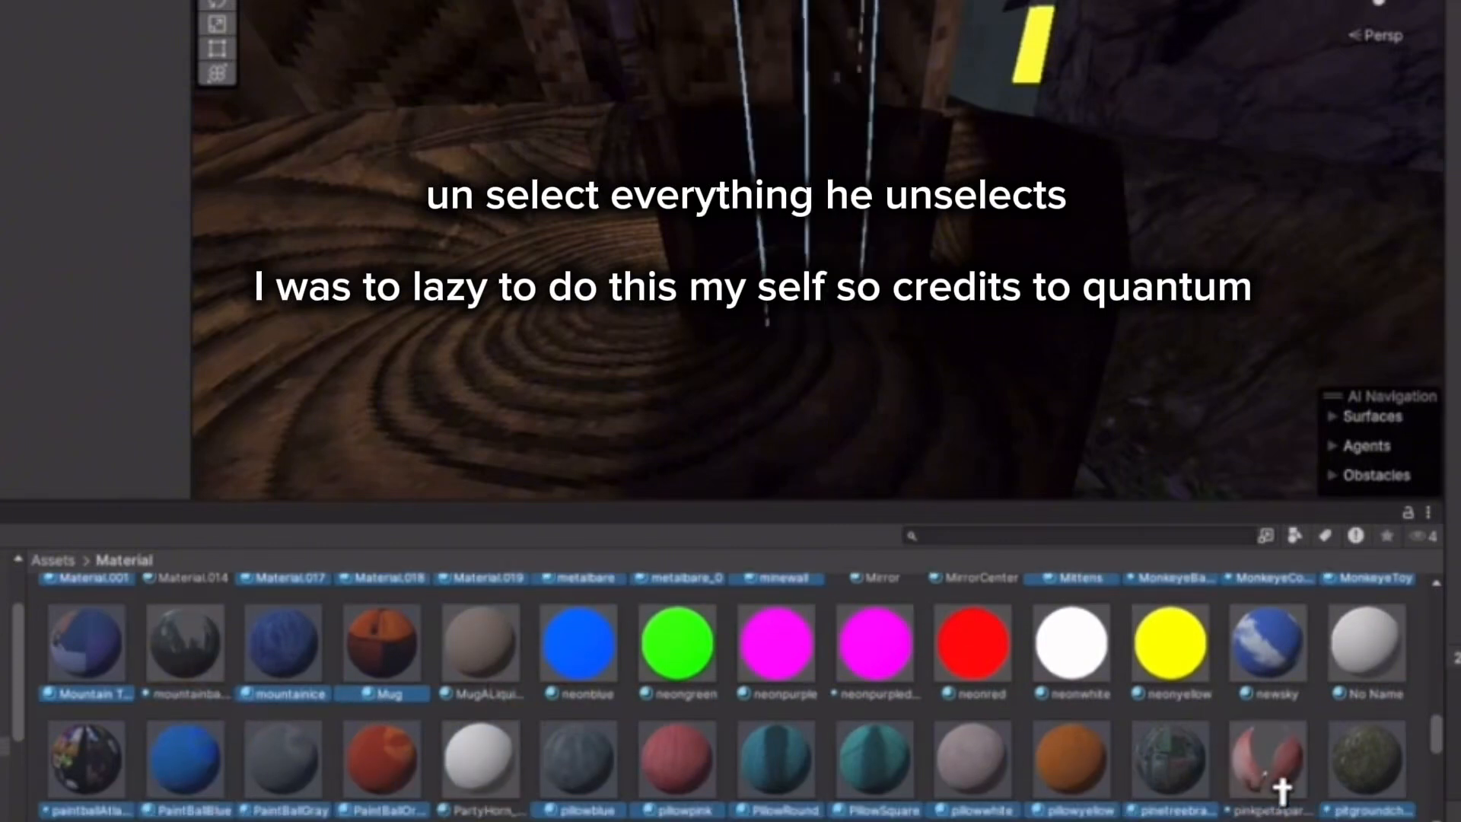
{"action": "scroll", "coordinate": [1282, 784], "scroll_direction": "down", "scroll_amount": 3}
Deselect pressed, plastickey, plastic, both purple plastics, rain, rain2, raincloud, red petal and RedTeam.
{"action": "left_click", "coordinate": [1080, 780], "text": "ctrl"}
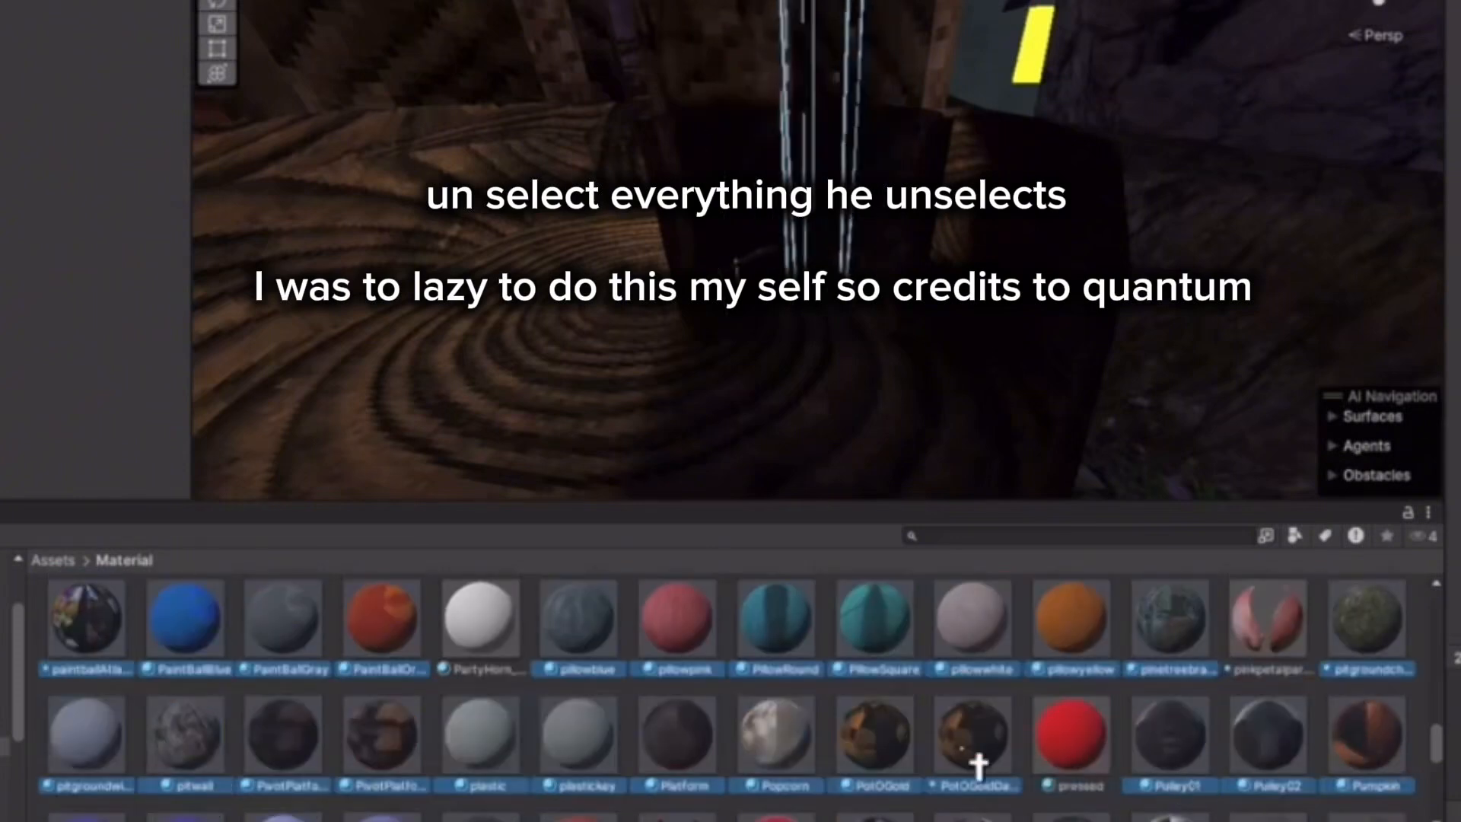
{"action": "left_click", "coordinate": [580, 757], "text": "ctrl"}
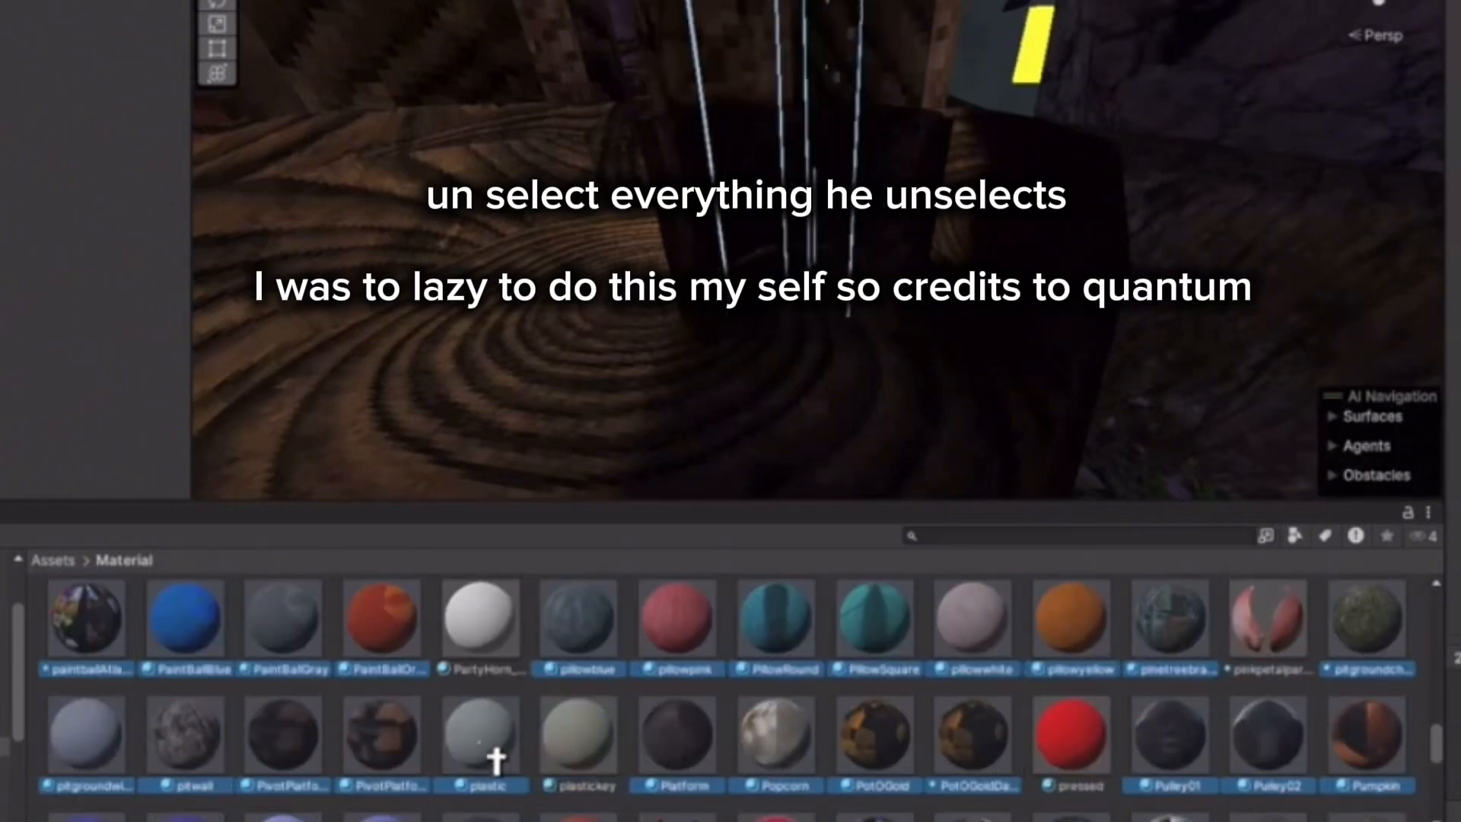
{"action": "left_click", "coordinate": [493, 757], "text": "ctrl"}
{"action": "scroll", "coordinate": [297, 702], "scroll_direction": "down", "scroll_amount": 2}
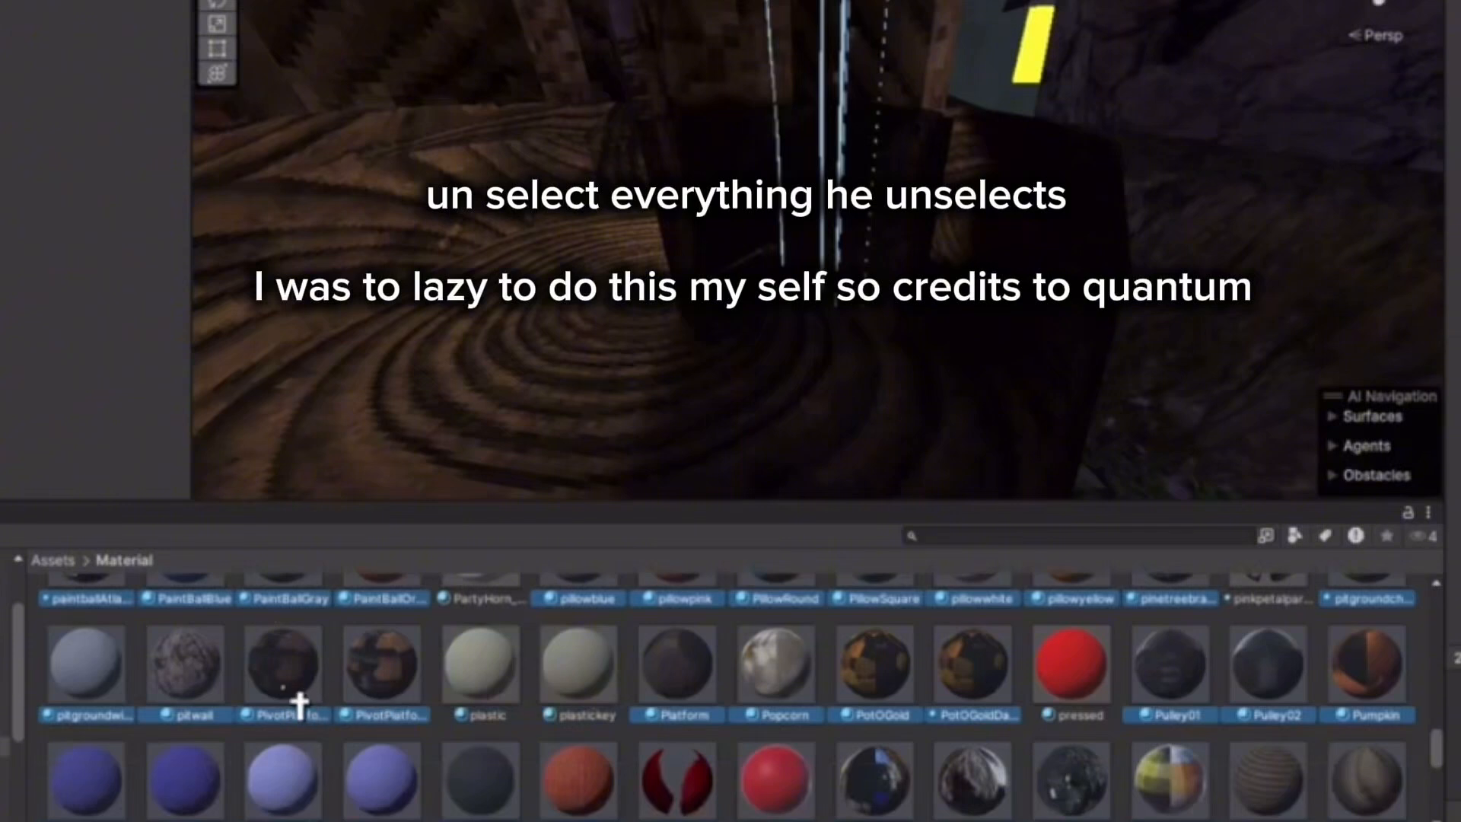
{"action": "scroll", "coordinate": [228, 711], "scroll_direction": "down", "scroll_amount": 2}
{"action": "left_click", "coordinate": [110, 723], "text": "ctrl"}
{"action": "left_click", "coordinate": [187, 725], "text": "ctrl"}
{"action": "left_click", "coordinate": [274, 723], "text": "ctrl"}
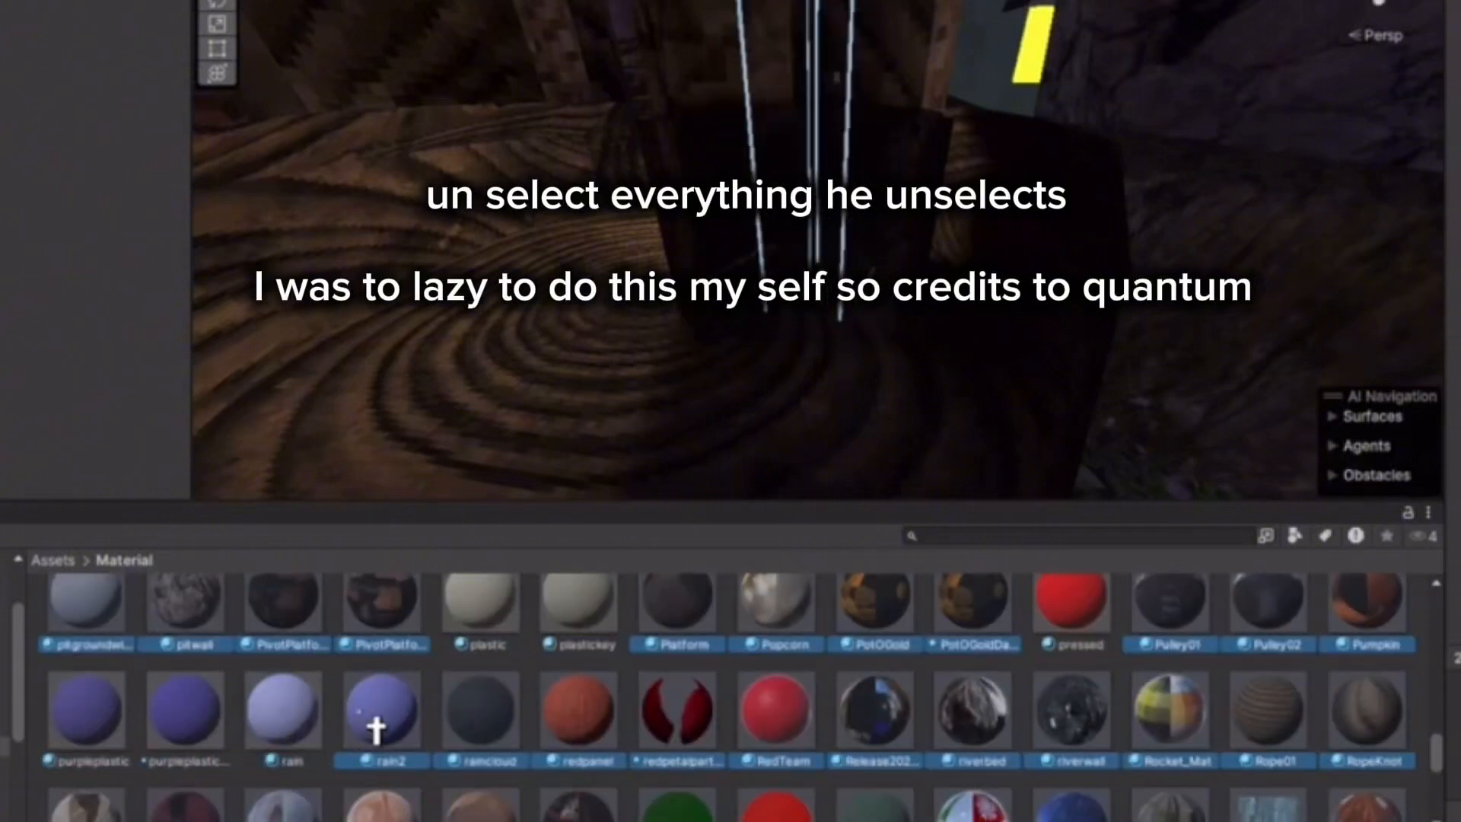
{"action": "left_click", "coordinate": [376, 731], "text": "ctrl"}
{"action": "left_click", "coordinate": [496, 751], "text": "ctrl"}
{"action": "left_click", "coordinate": [694, 735], "text": "ctrl"}
{"action": "left_click", "coordinate": [780, 742], "text": "ctrl"}
Deselect skeleton, SJSky, screenRed, screen, shinyhatlas, snowball, snowblower and sparkler materials.
{"action": "scroll", "coordinate": [1142, 738], "scroll_direction": "down", "scroll_amount": 1}
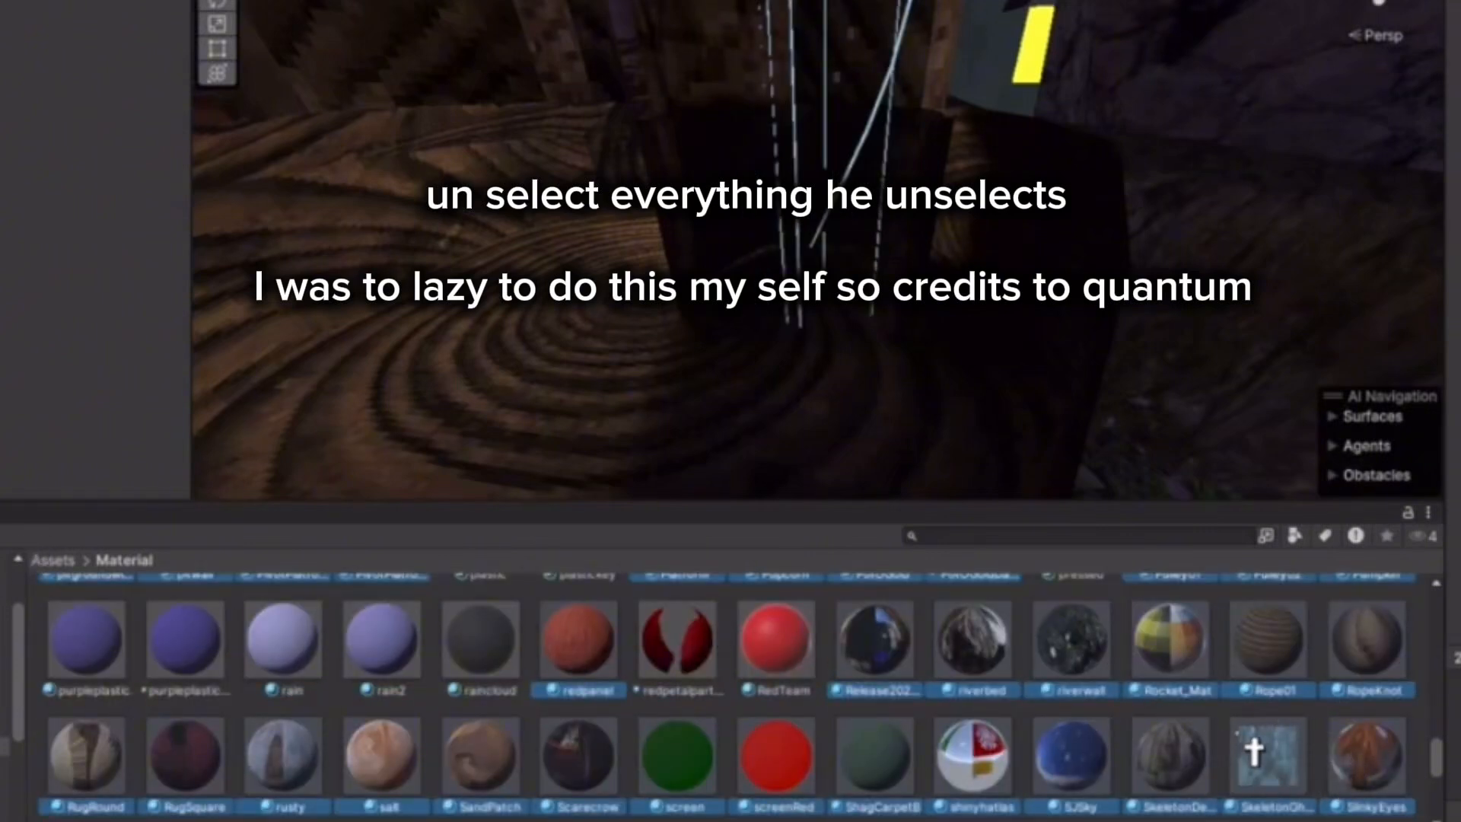
{"action": "left_click", "coordinate": [1263, 770], "text": "ctrl"}
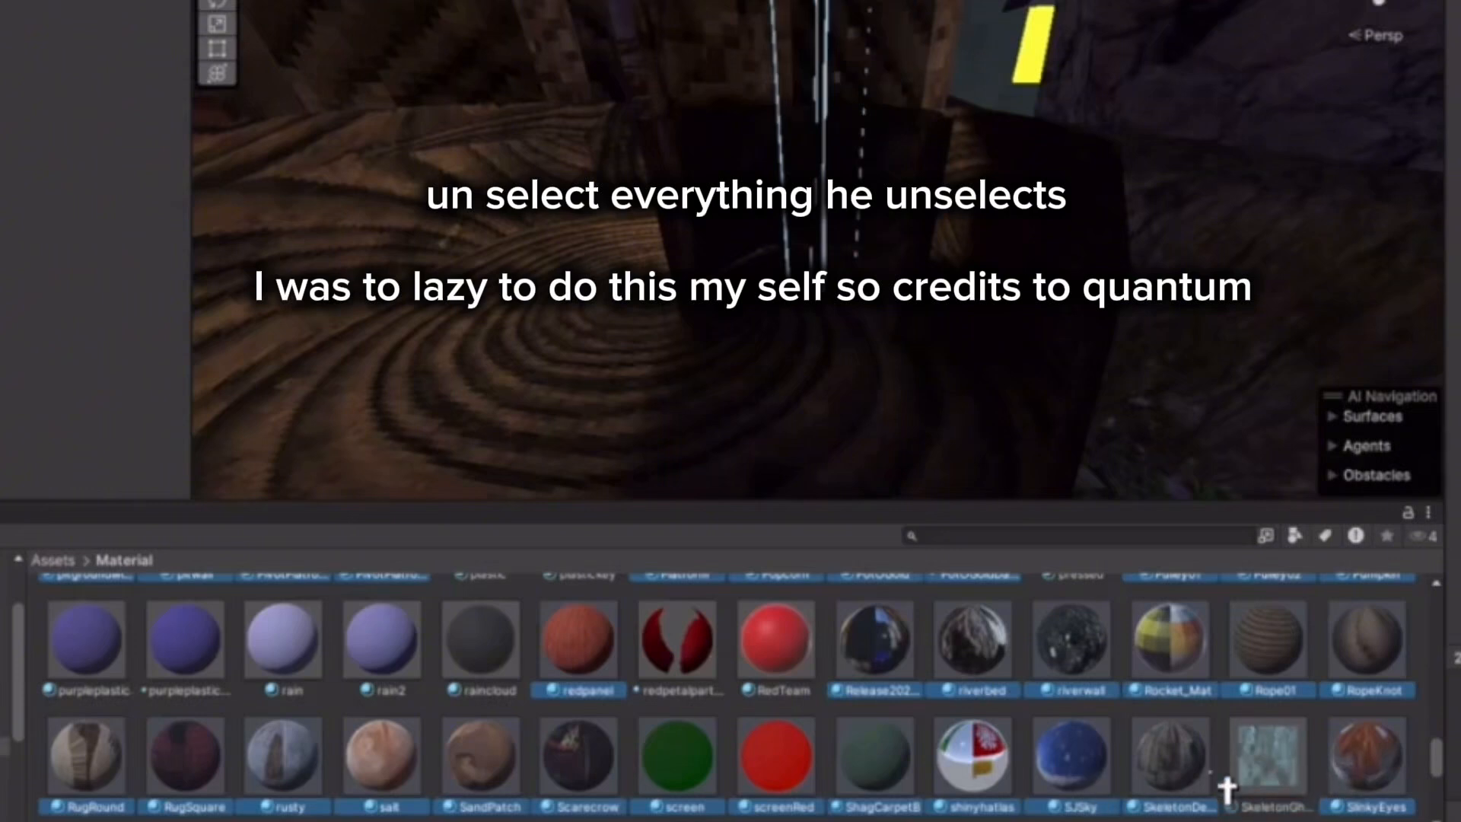
{"action": "left_click", "coordinate": [1091, 794], "text": "ctrl"}
{"action": "left_click", "coordinate": [784, 770], "text": "ctrl"}
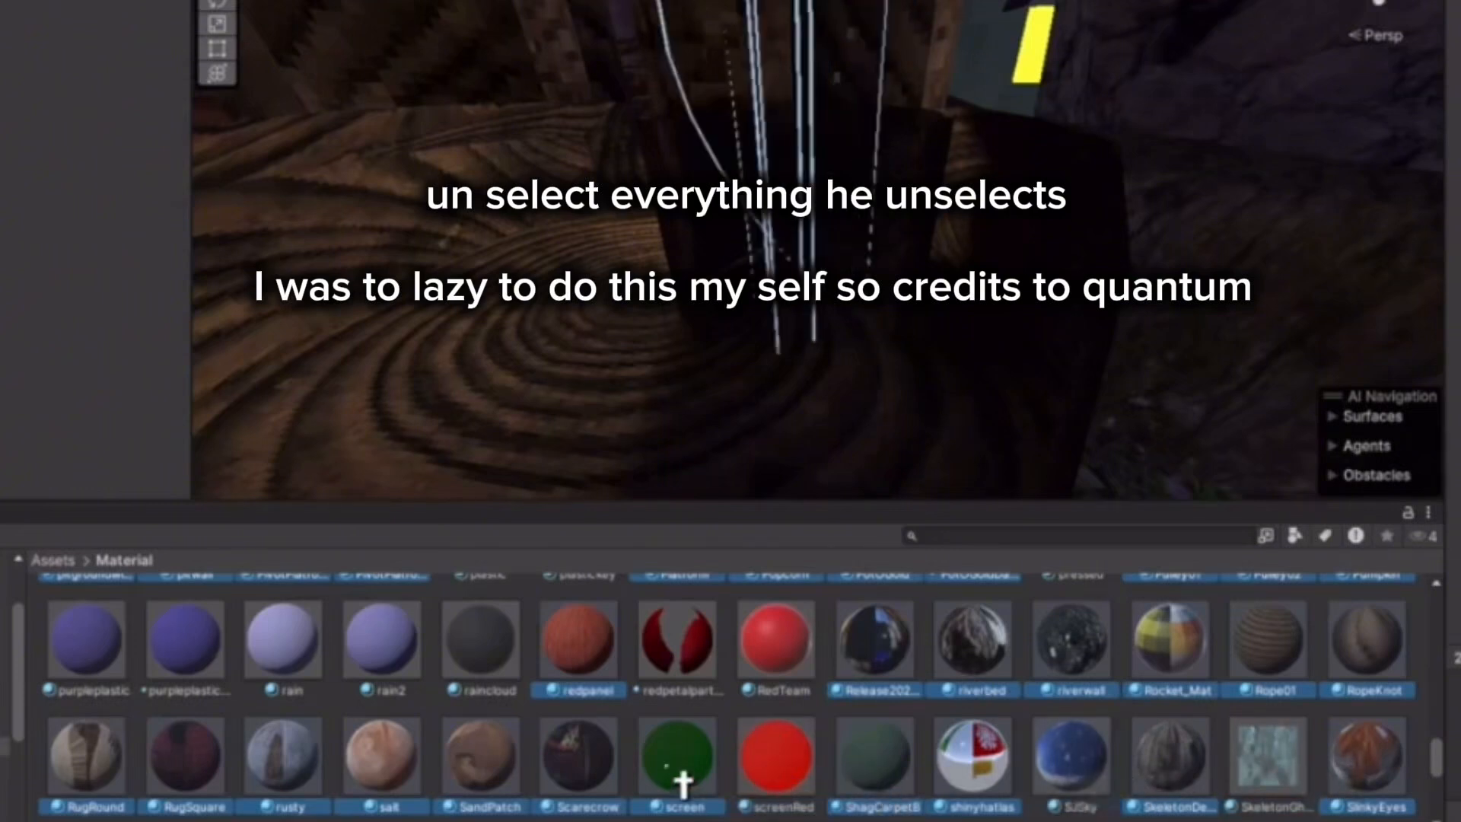
{"action": "left_click", "coordinate": [680, 774], "text": "ctrl"}
{"action": "left_click", "coordinate": [979, 782], "text": "ctrl"}
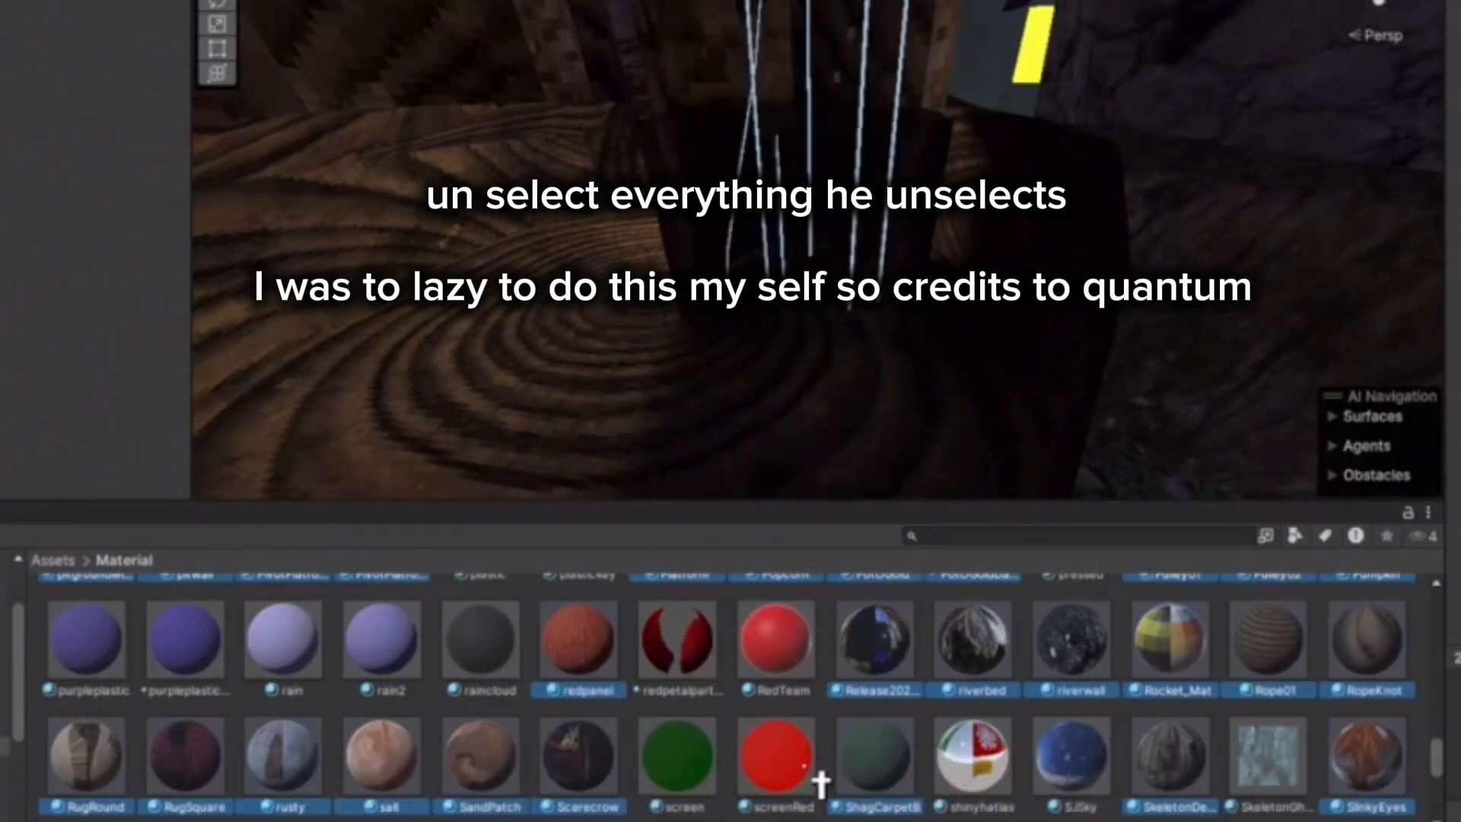
{"action": "scroll", "coordinate": [499, 761], "scroll_direction": "down", "scroll_amount": 1}
{"action": "scroll", "coordinate": [499, 761], "scroll_direction": "down", "scroll_amount": 1}
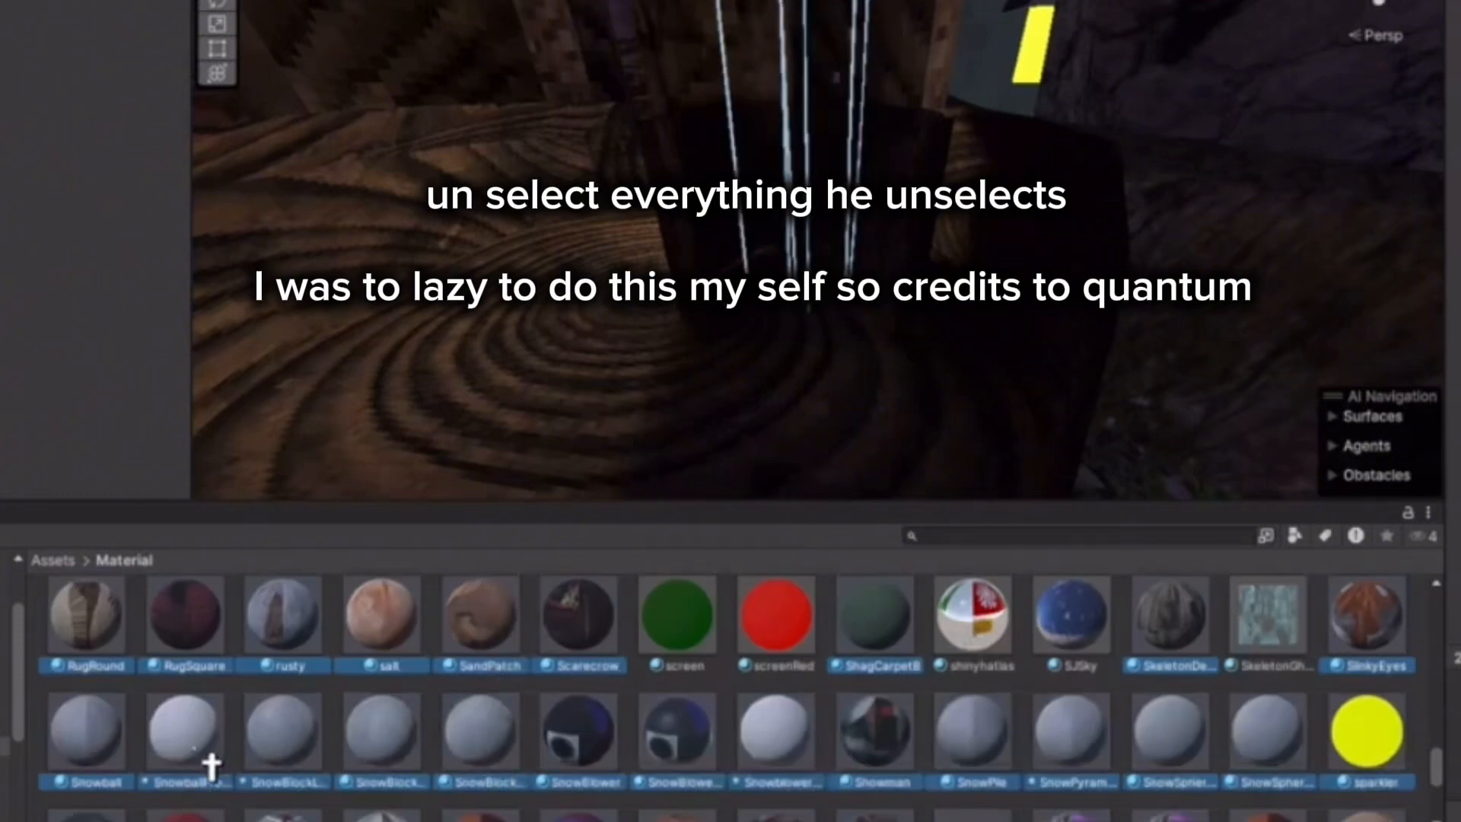
{"action": "left_click", "coordinate": [212, 765], "text": "ctrl"}
{"action": "left_click", "coordinate": [776, 754], "text": "ctrl"}
{"action": "left_click", "coordinate": [1370, 773], "text": "ctrl"}
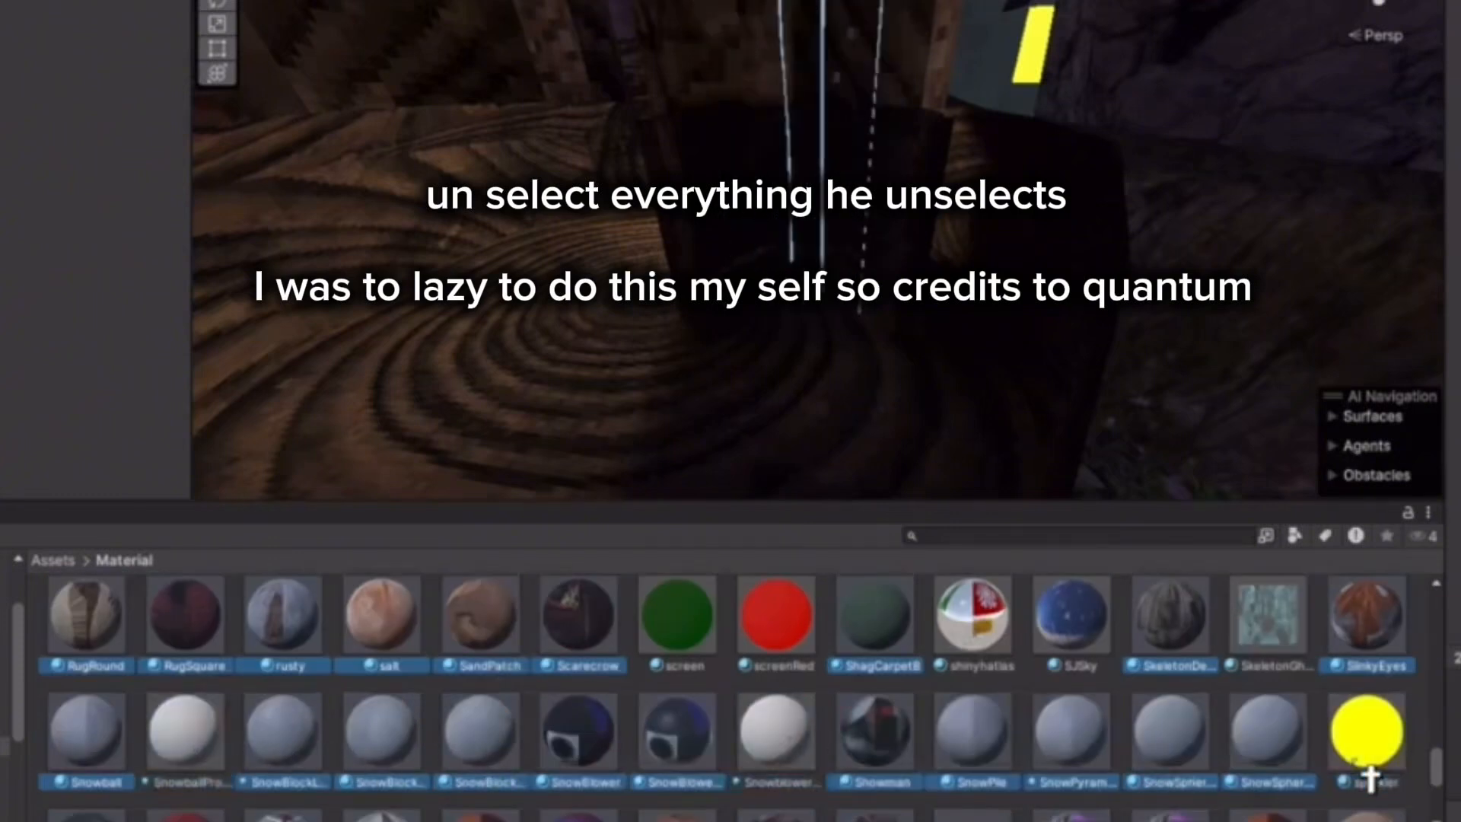
Deselect the summer glass bubble, two summer costume, TreeTop, unicorn staff and Utopium materials.
{"action": "scroll", "coordinate": [1374, 768], "scroll_direction": "down", "scroll_amount": 2}
{"action": "left_click", "coordinate": [990, 734], "text": "ctrl"}
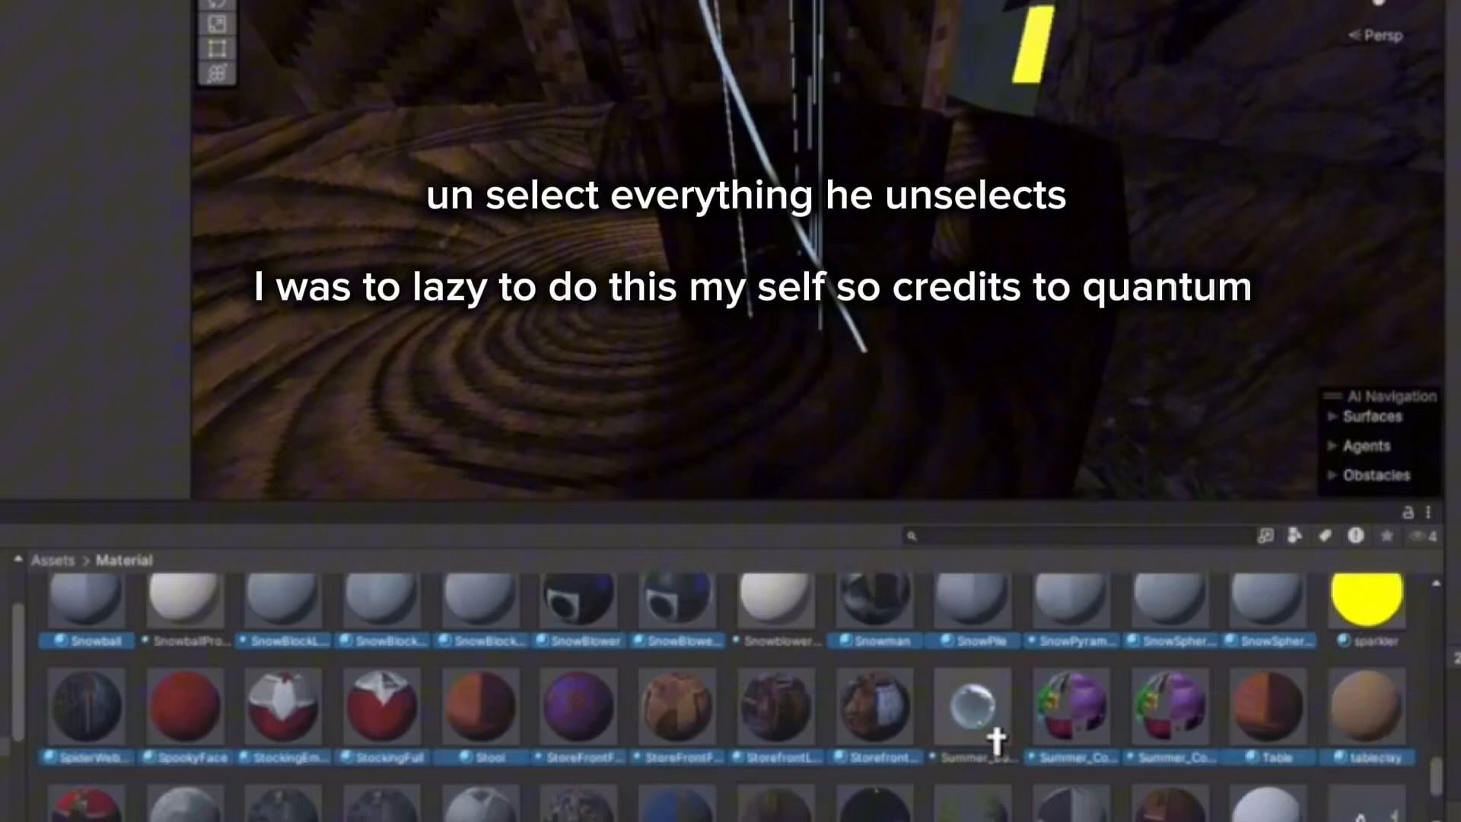
{"action": "left_click", "coordinate": [1092, 735], "text": "ctrl"}
{"action": "left_click", "coordinate": [1174, 731], "text": "ctrl"}
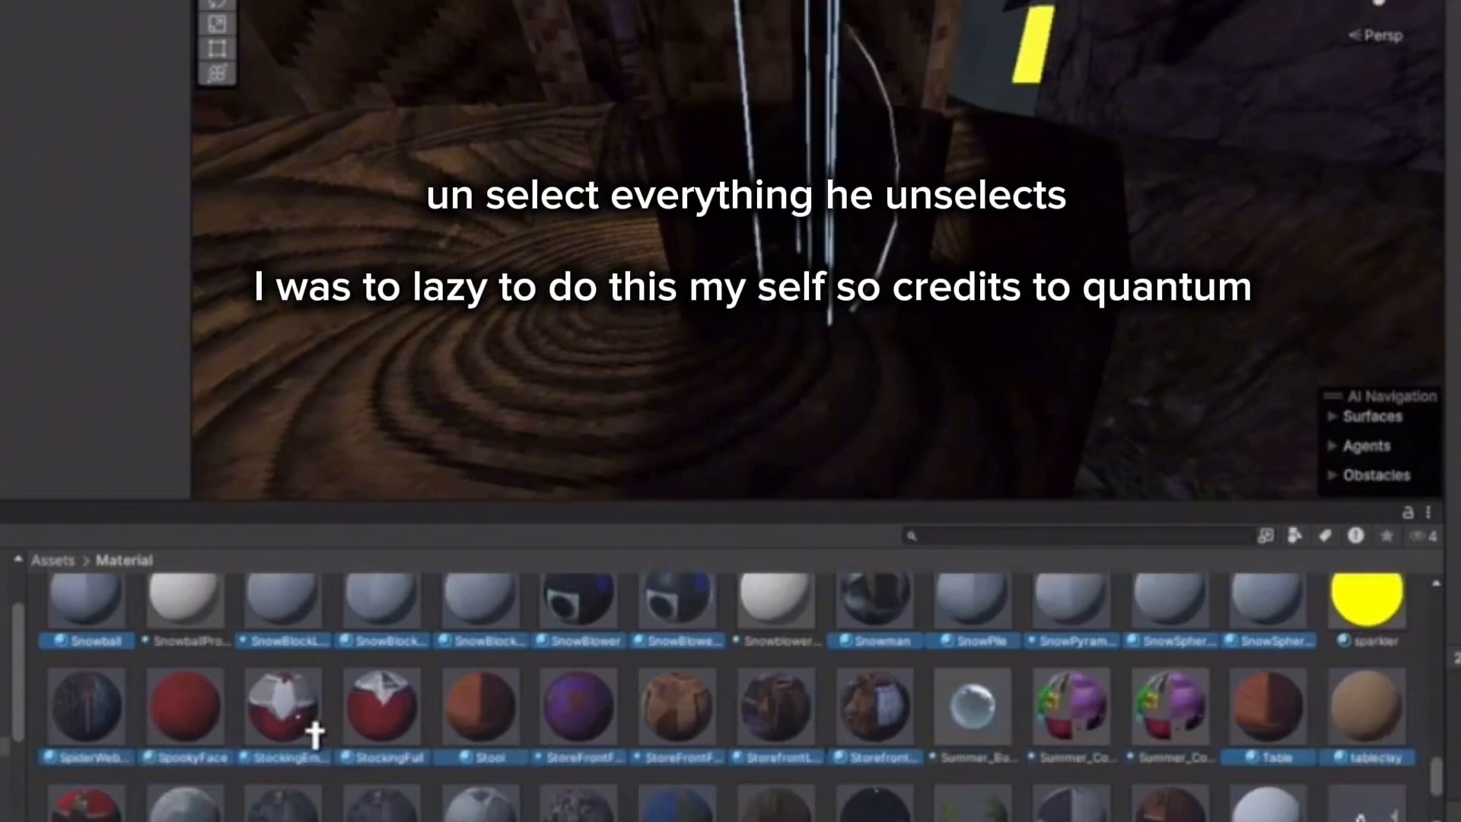
{"action": "scroll", "coordinate": [301, 732], "scroll_direction": "down", "scroll_amount": 1}
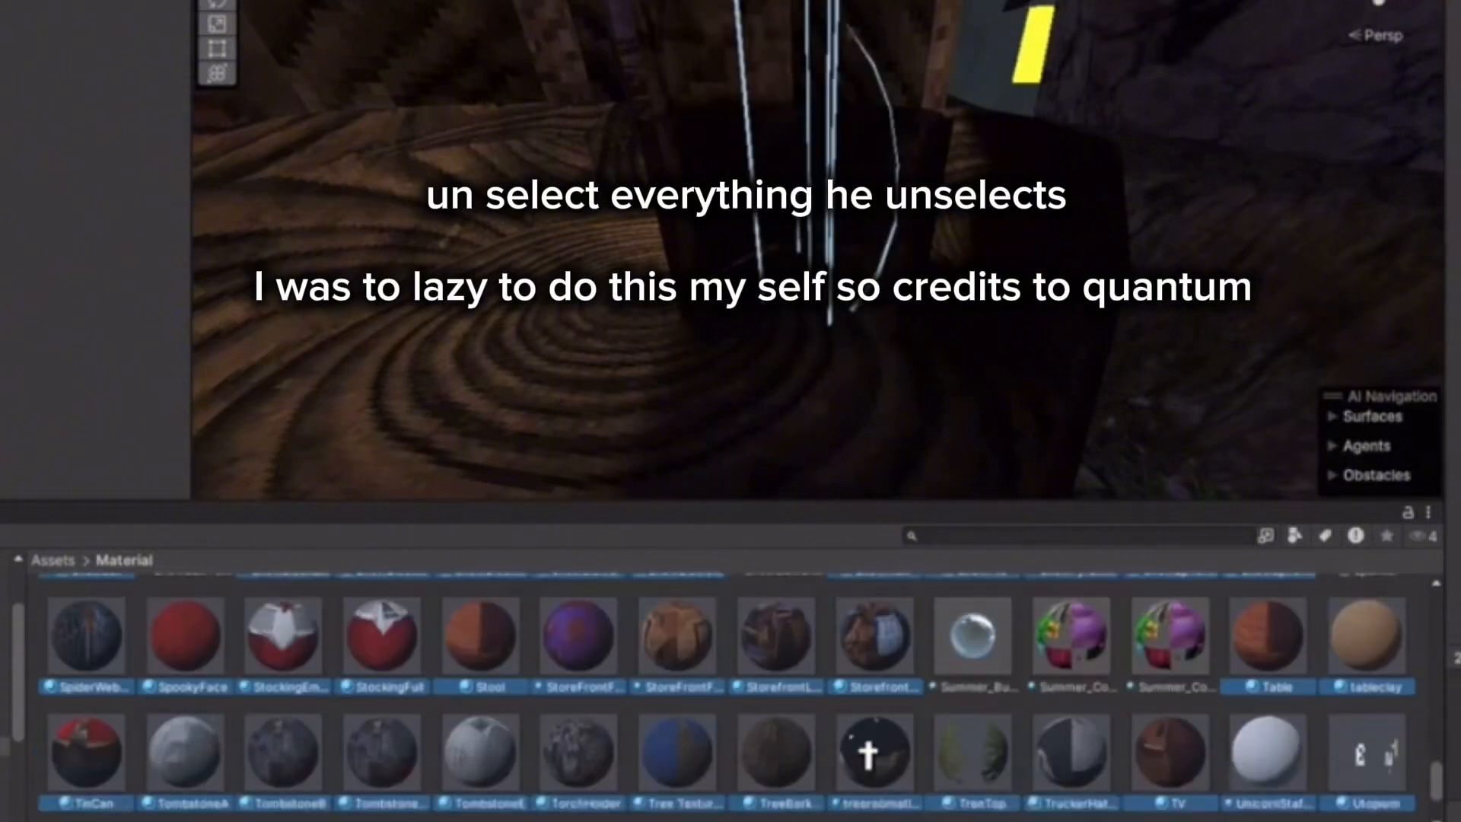
{"action": "left_click", "coordinate": [978, 757], "text": "ctrl"}
{"action": "left_click", "coordinate": [1276, 757], "text": "ctrl"}
{"action": "left_click", "coordinate": [1380, 771], "text": "ctrl"}
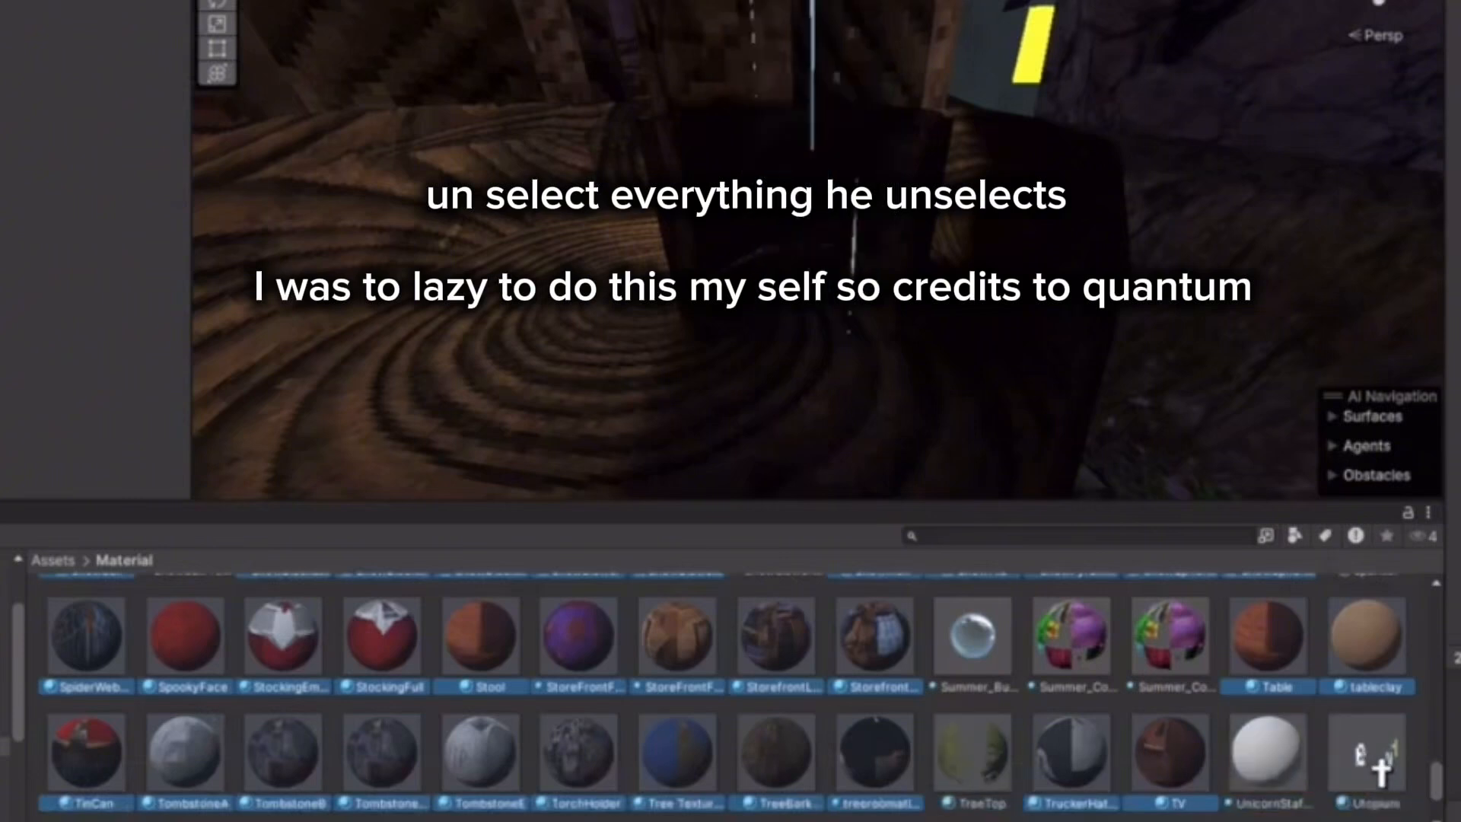
Deselect the Utopium variant, Utopium-OL, WallCrack, whitesnow and window materials.
{"action": "scroll", "coordinate": [1347, 783], "scroll_direction": "down", "scroll_amount": 2}
{"action": "left_click", "coordinate": [119, 749], "text": "ctrl"}
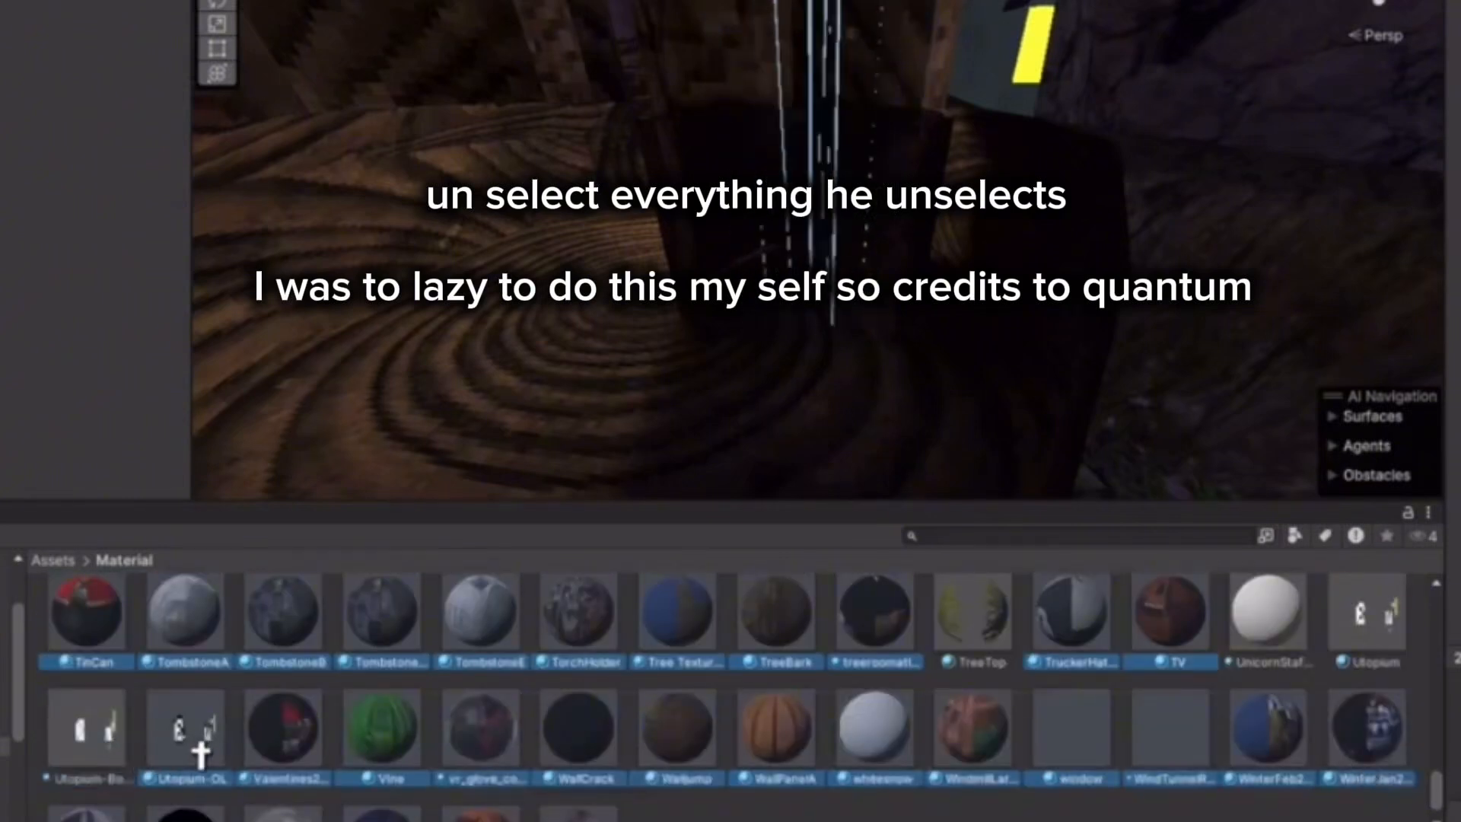
{"action": "left_click", "coordinate": [191, 746], "text": "ctrl"}
{"action": "left_click", "coordinate": [578, 739], "text": "ctrl"}
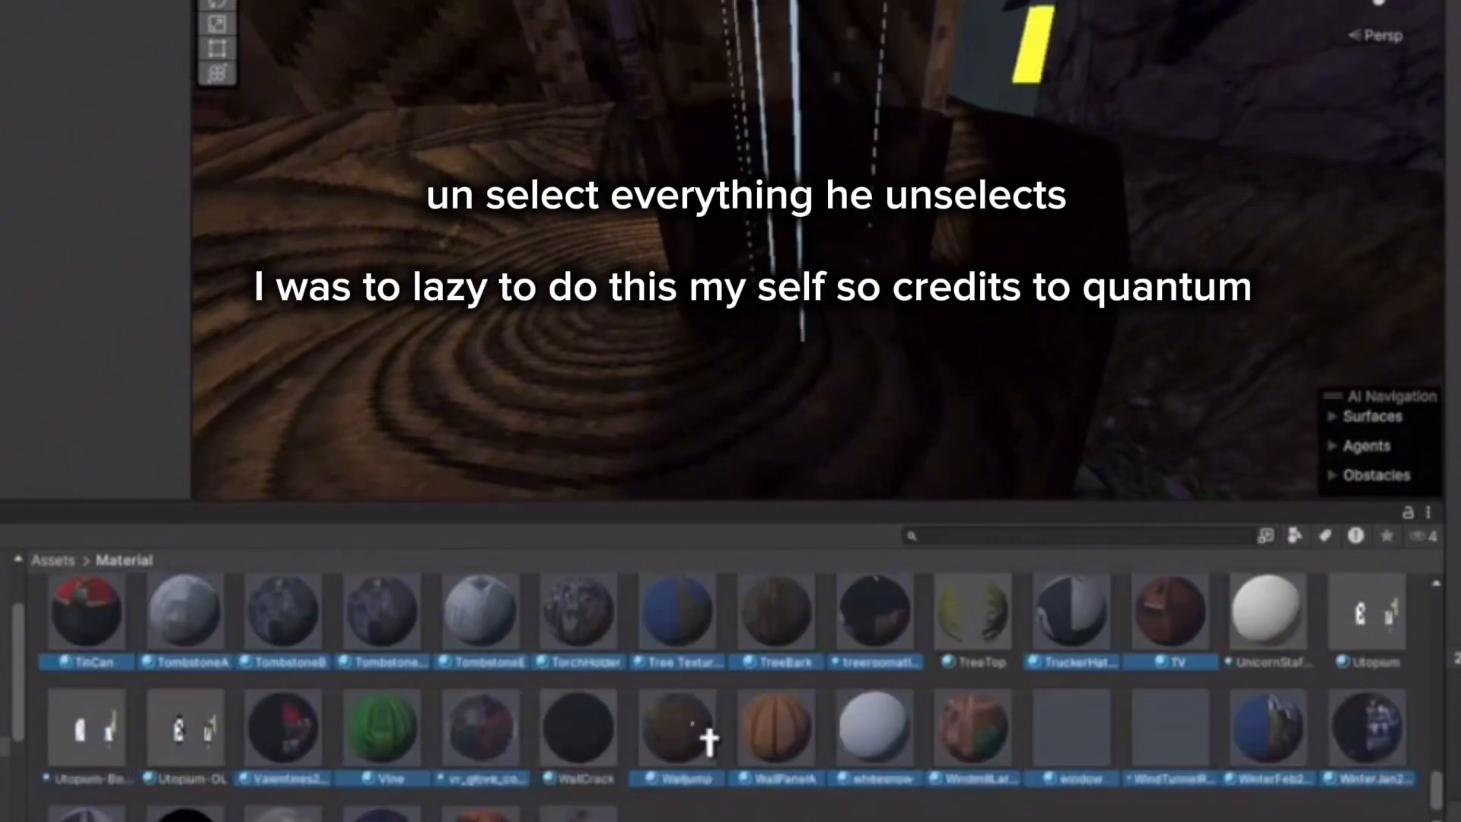
{"action": "left_click", "coordinate": [873, 750], "text": "ctrl"}
{"action": "left_click", "coordinate": [1070, 750], "text": "ctrl"}
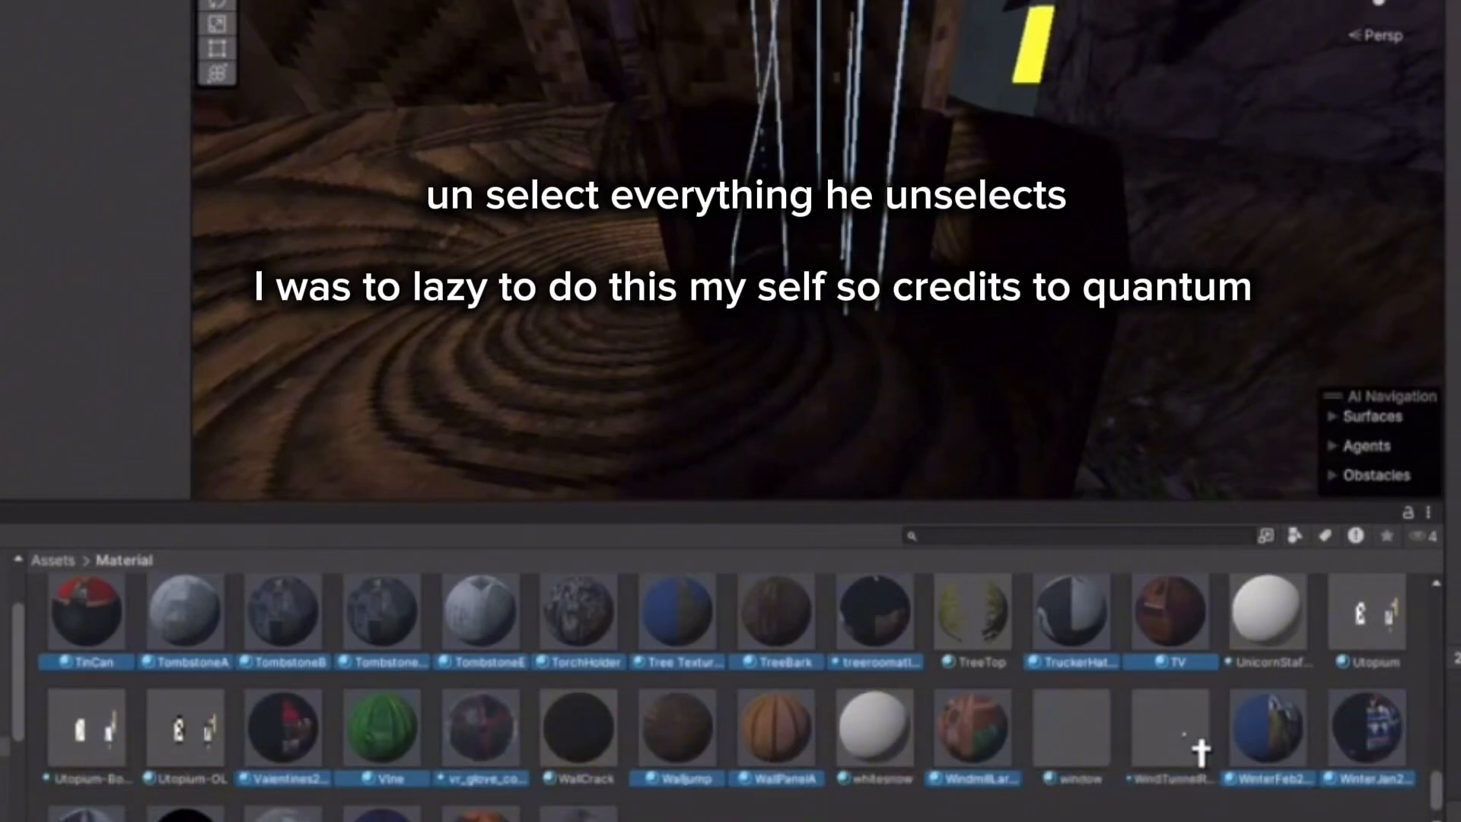
{"action": "scroll", "coordinate": [1255, 750], "scroll_direction": "down", "scroll_amount": 1}
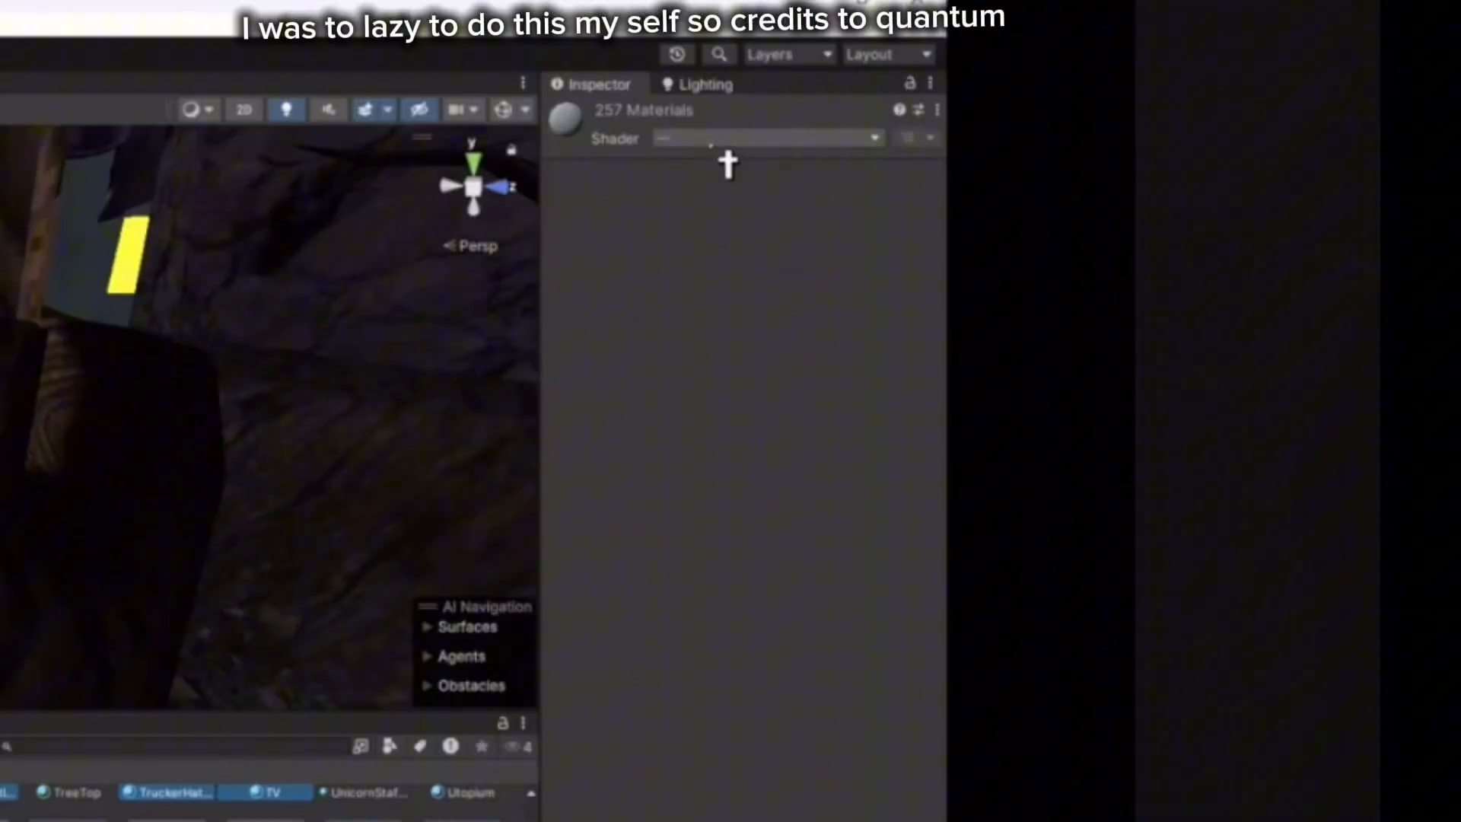
Set the shader of the selected materials to Gorilla > DayNightLerpUnlit.
{"action": "left_click", "coordinate": [711, 138]}
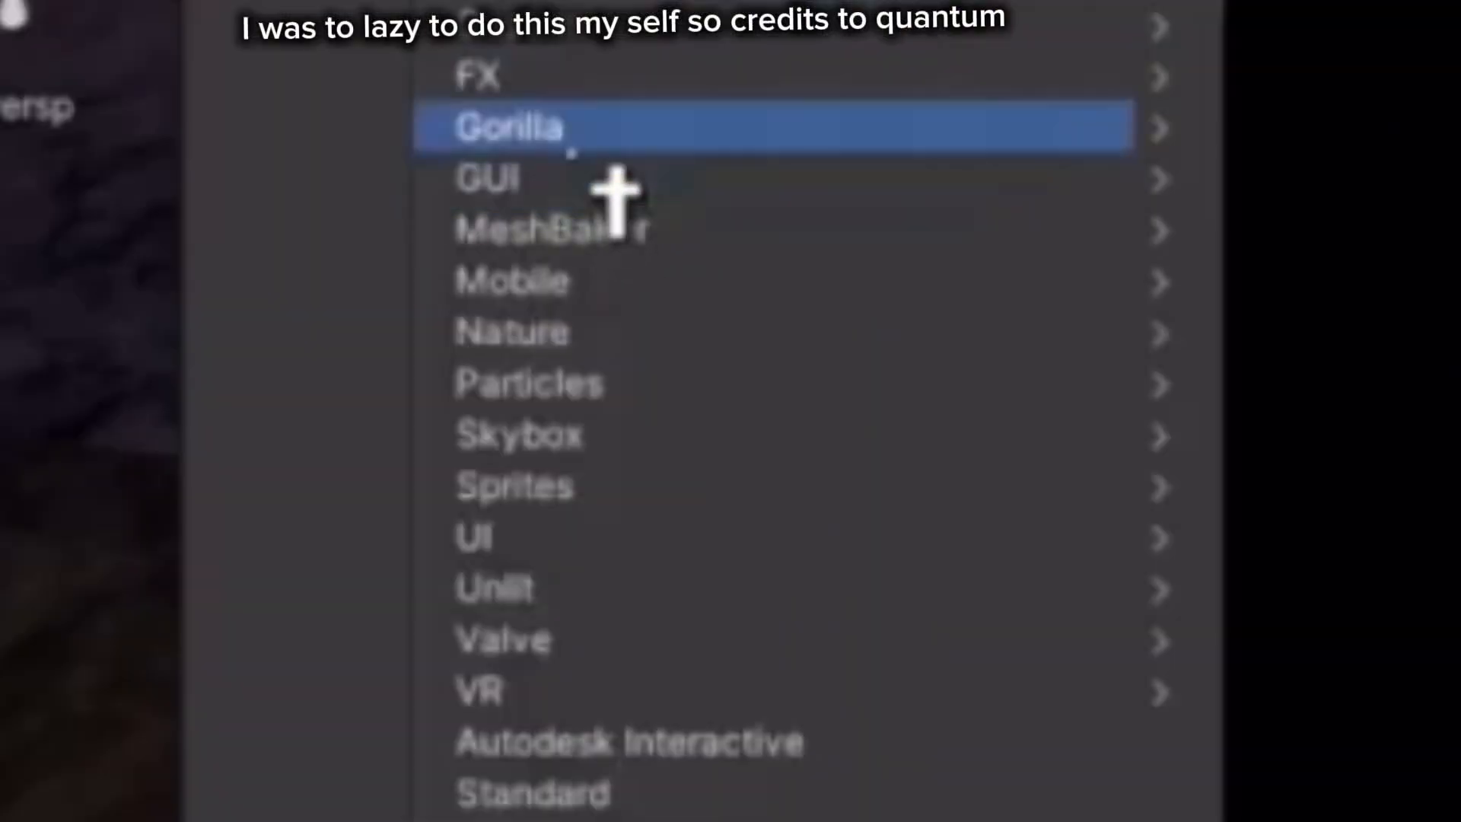
{"action": "mouse_move", "coordinate": [617, 179]}
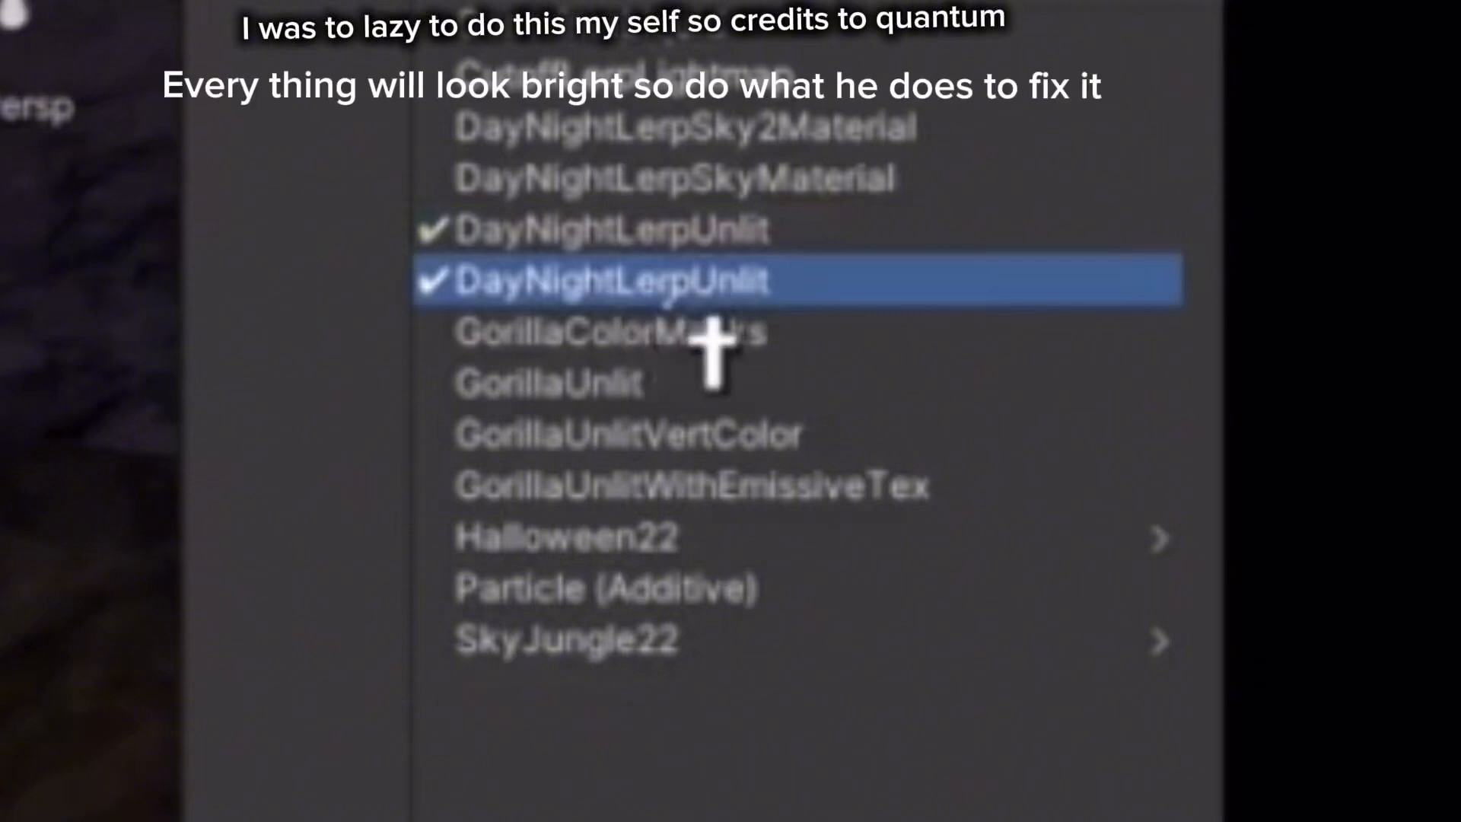
{"action": "left_click", "coordinate": [708, 305]}
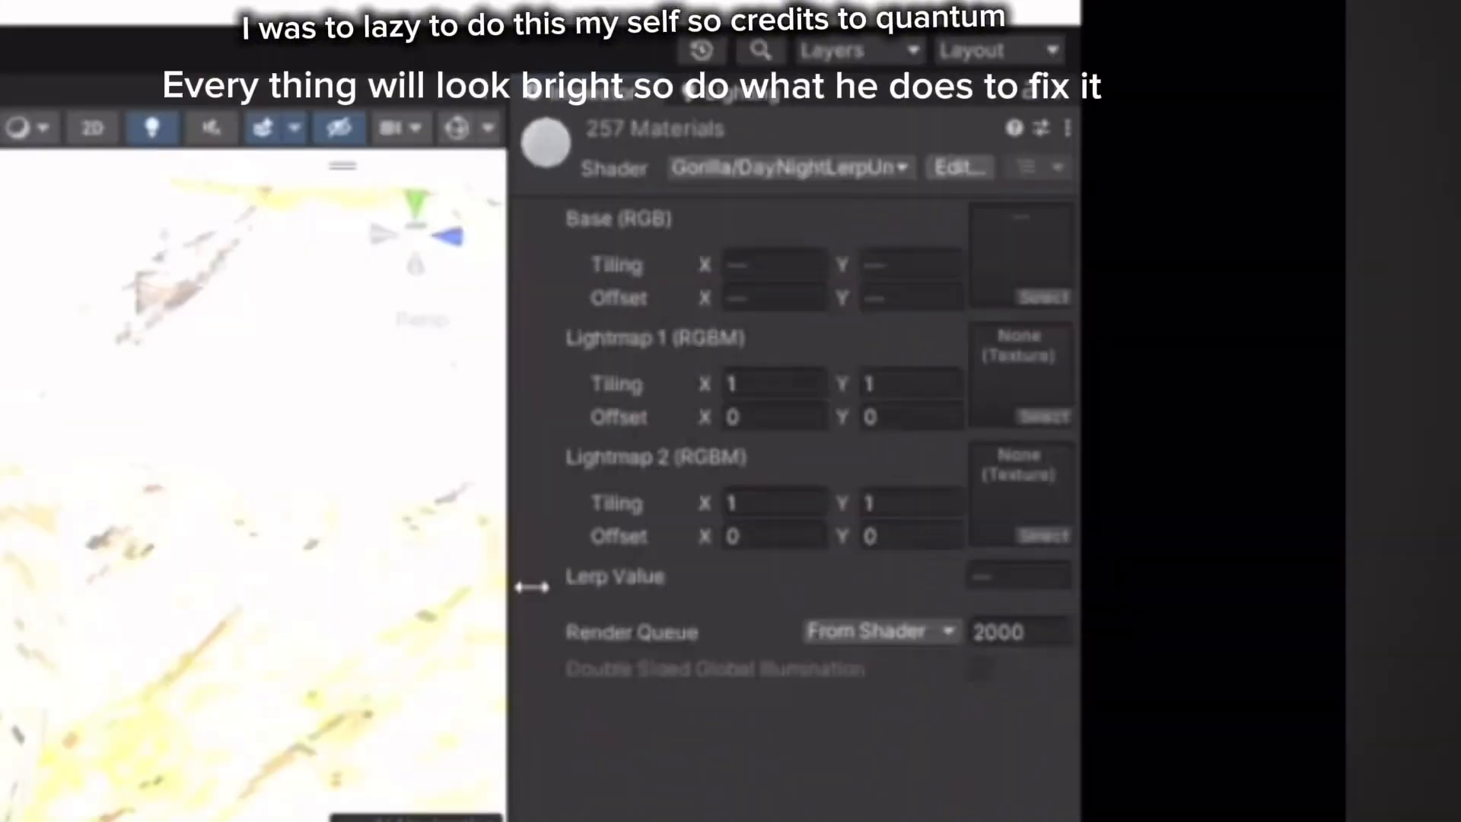
Assign the 3pm texture to Lightmap 2 and a lightmap texture to Lightmap 1.
{"action": "right_click_drag", "start_coordinate": [399, 468], "coordinate": [966, 372]}
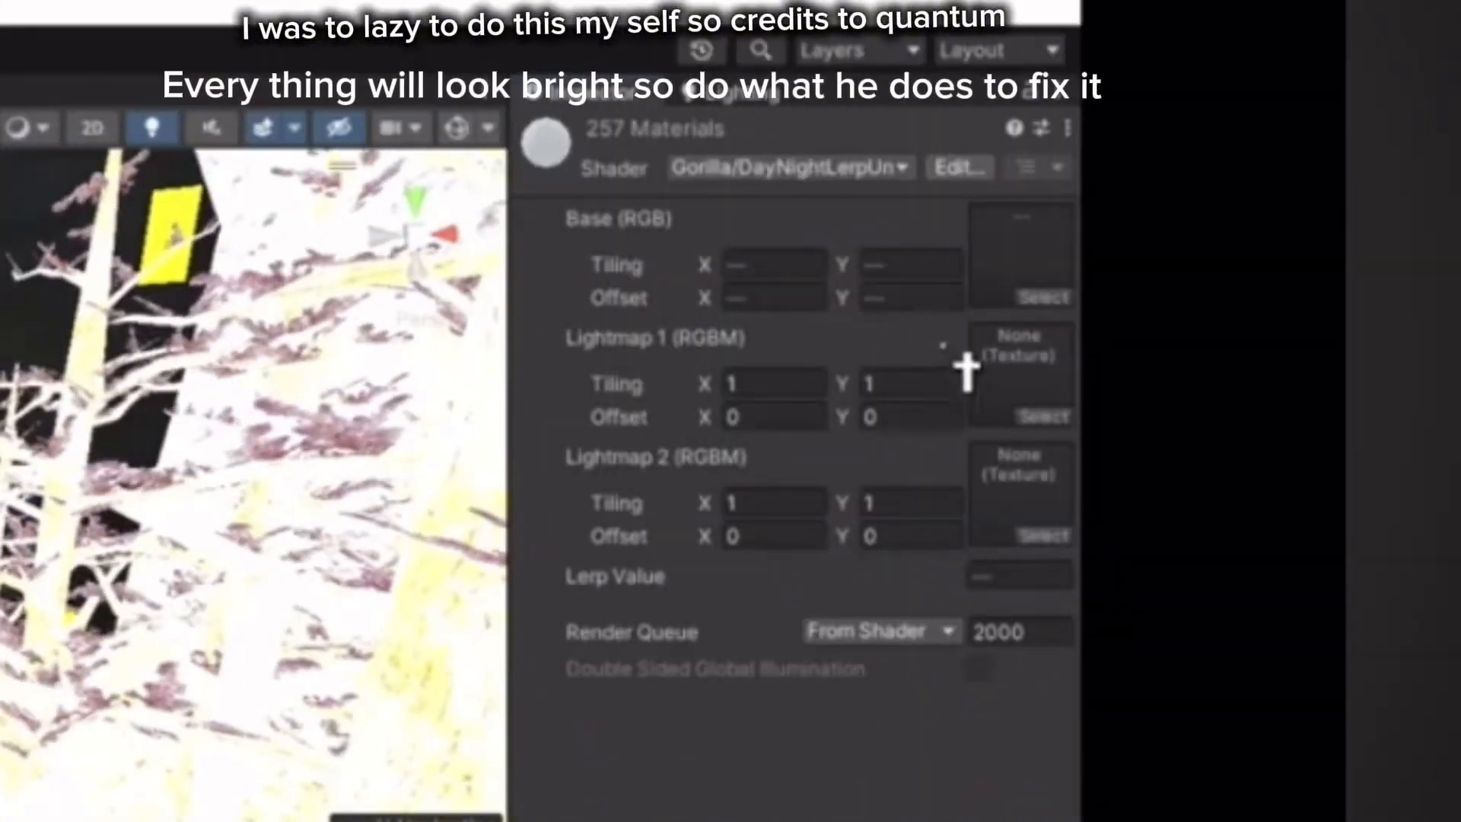
{"action": "left_click", "coordinate": [1066, 538]}
{"action": "double_click", "coordinate": [978, 664]}
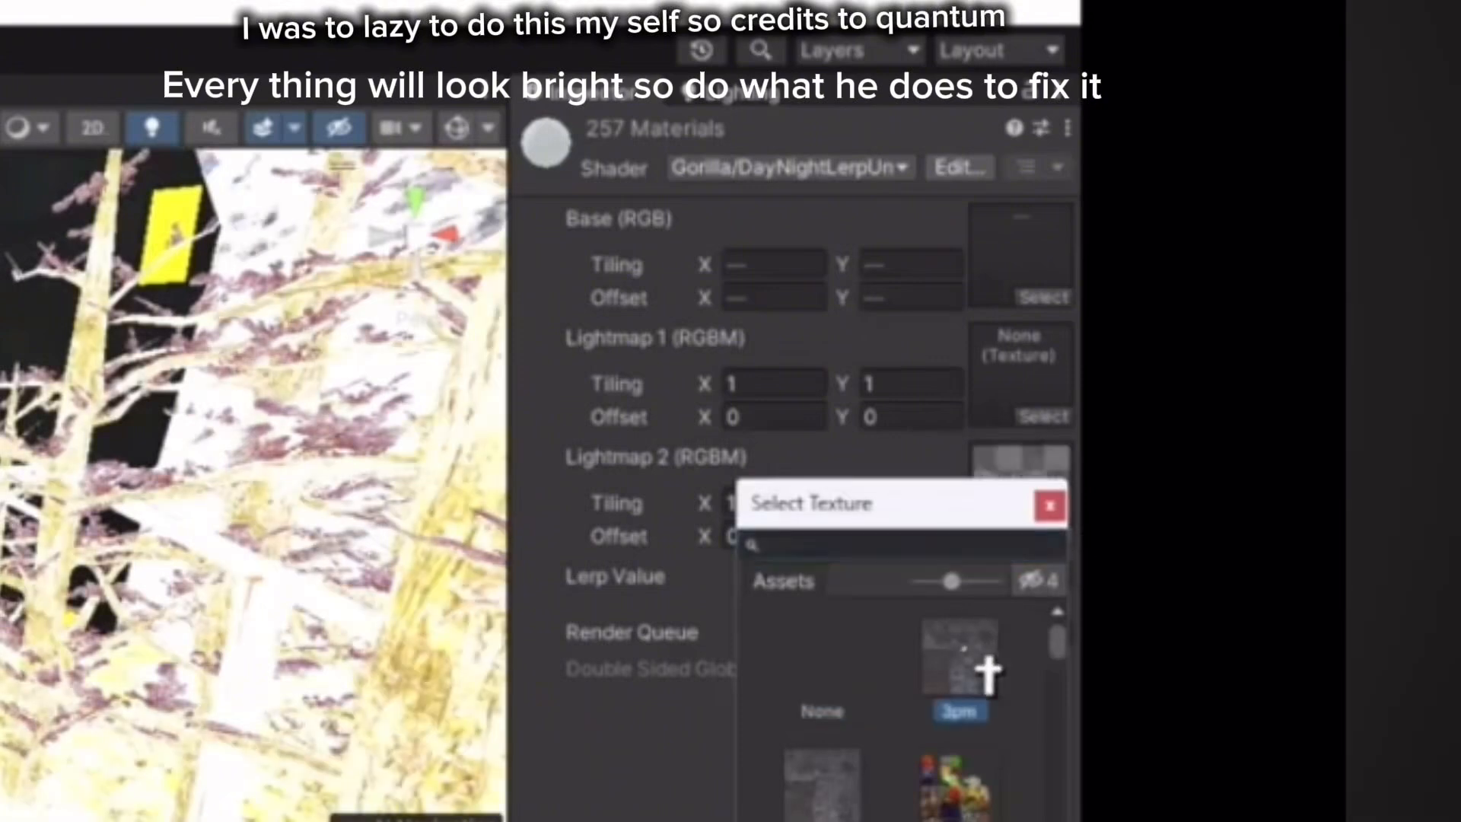
{"action": "left_click", "coordinate": [1055, 419]}
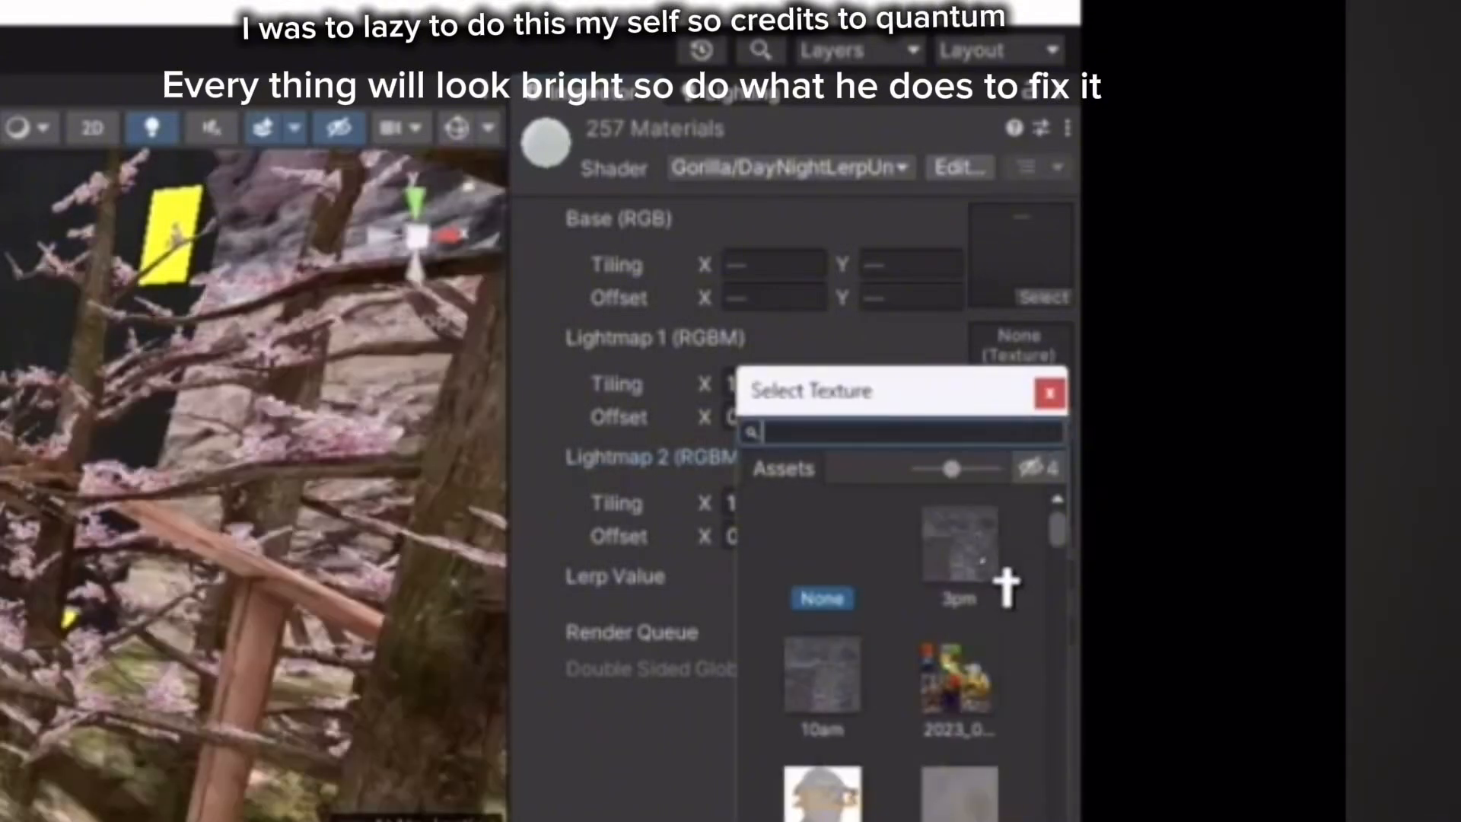
{"action": "double_click", "coordinate": [997, 582]}
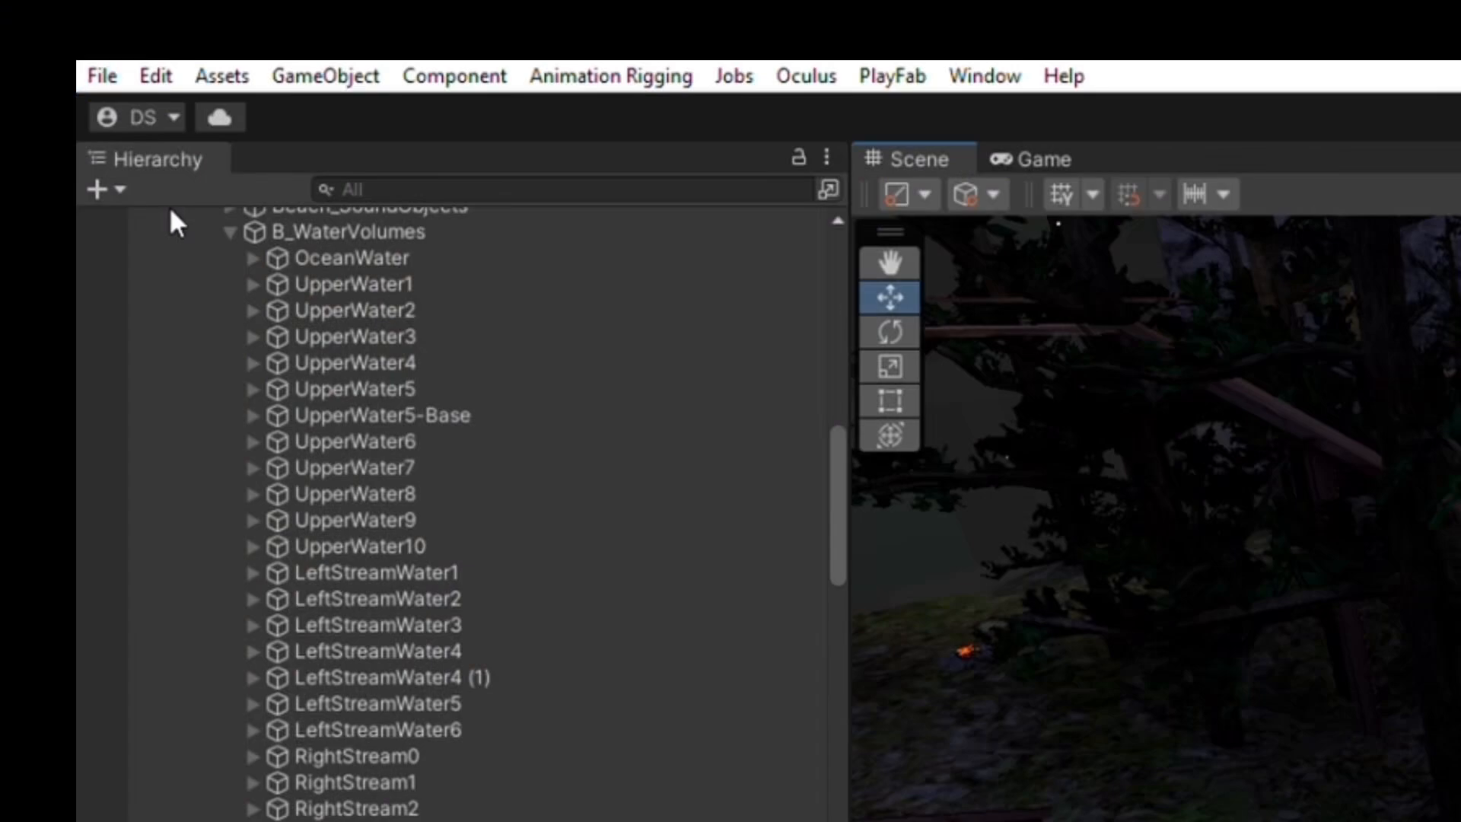